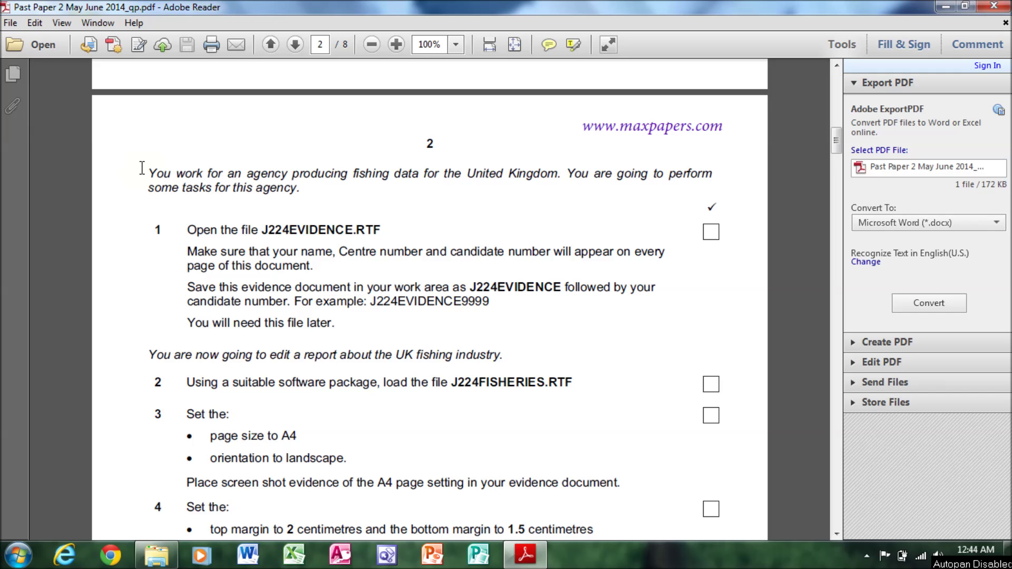
Read task 1's J224EVIDENCE.RTF instruction, then pick J224EVIDENCE in the exam-files folder.
left_click_drag(141, 167, 506, 182)
left_click(564, 205)
left_click_drag(188, 230, 374, 239)
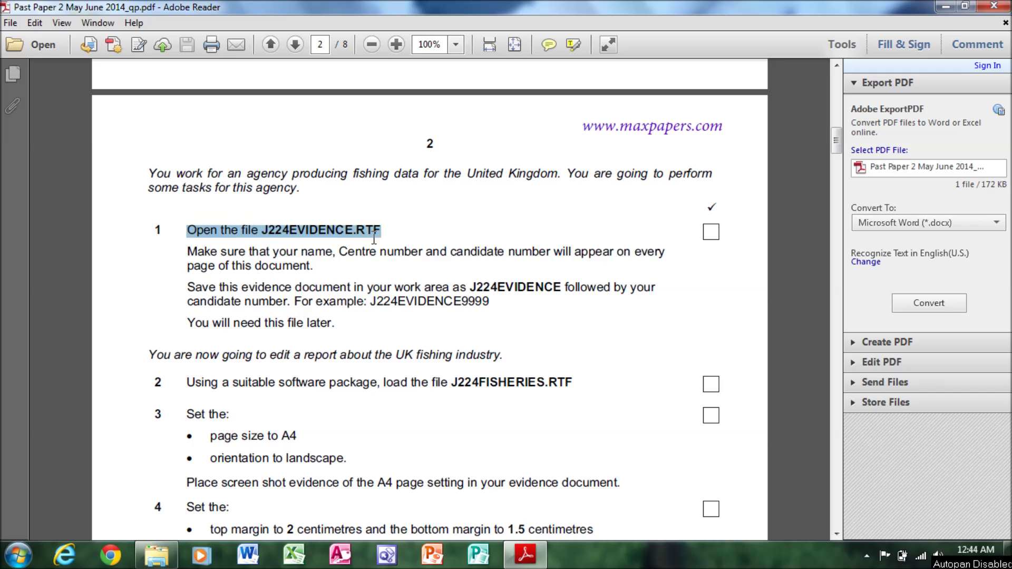
left_click(157, 554)
left_click(207, 110)
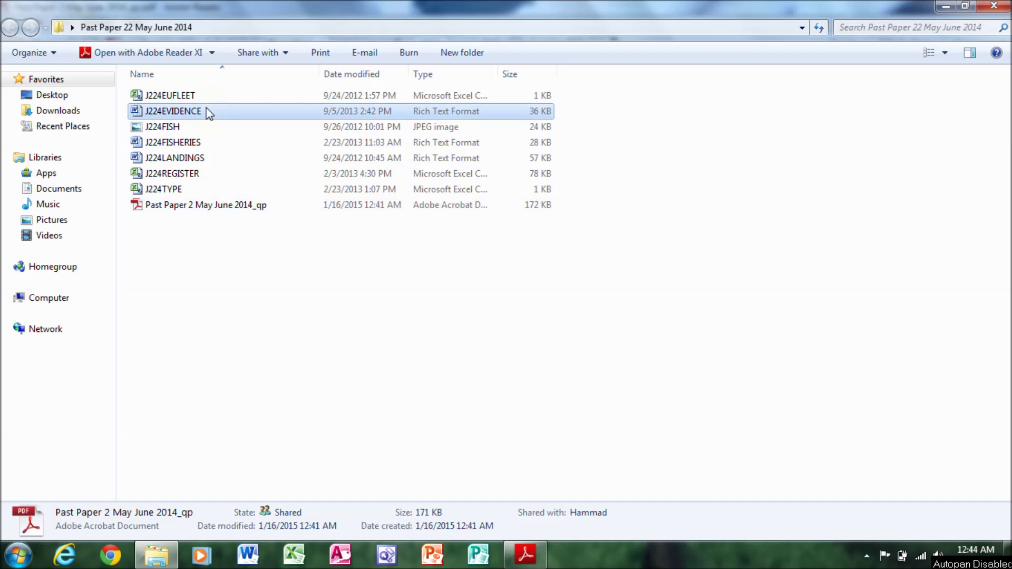
Bring the exam paper back to the front in Adobe Reader.
left_click(525, 559)
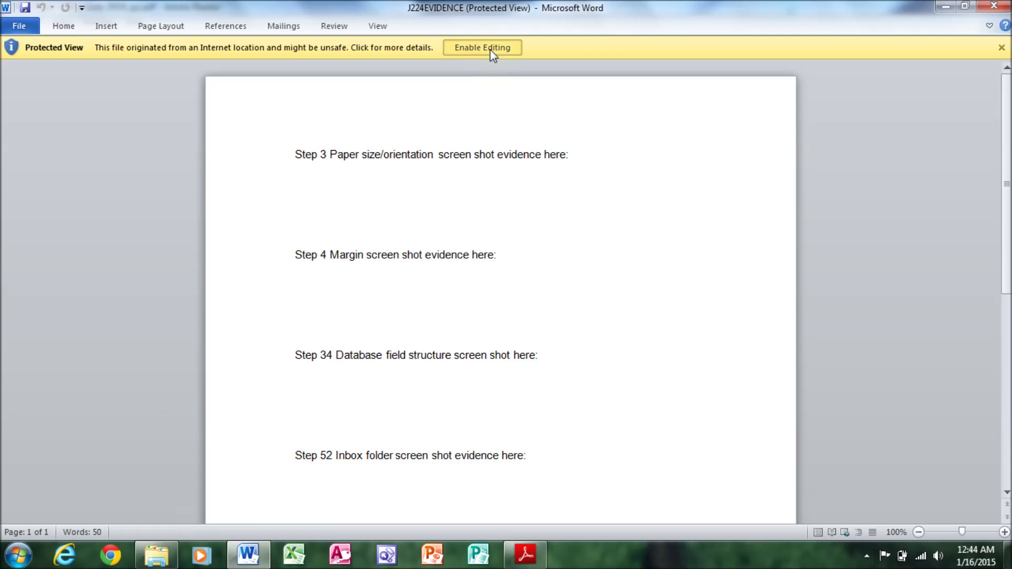
Check the name and candidate number instruction, then insert a Blank (Three Columns) header.
left_click(529, 561)
left_click_drag(187, 252, 570, 258)
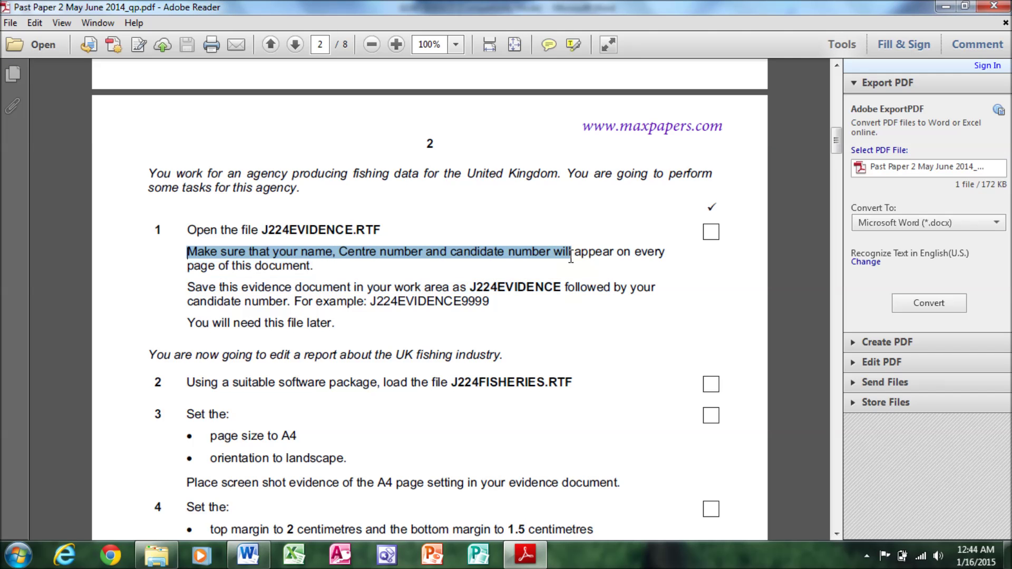
key("alt+Tab")
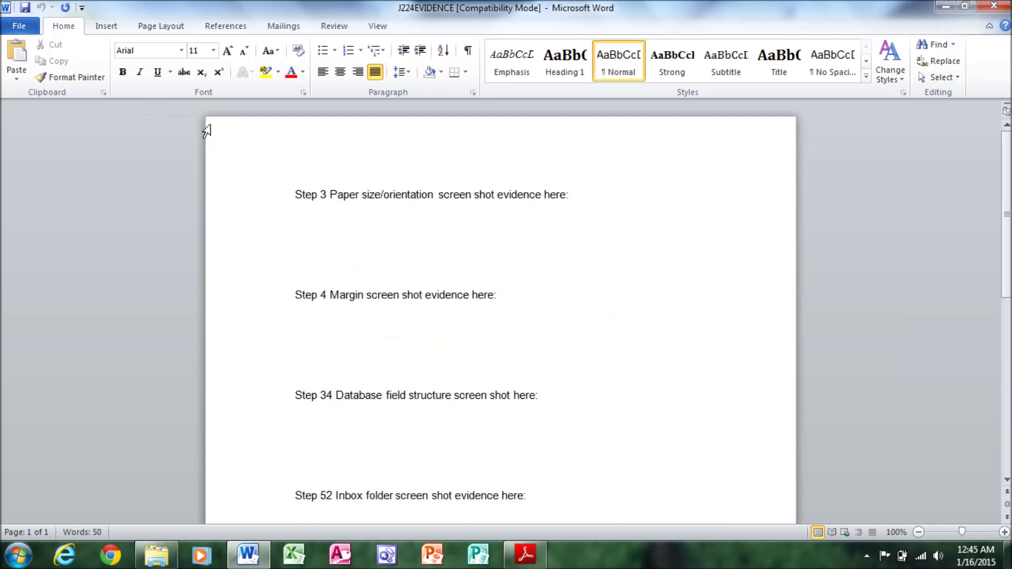
left_click(106, 26)
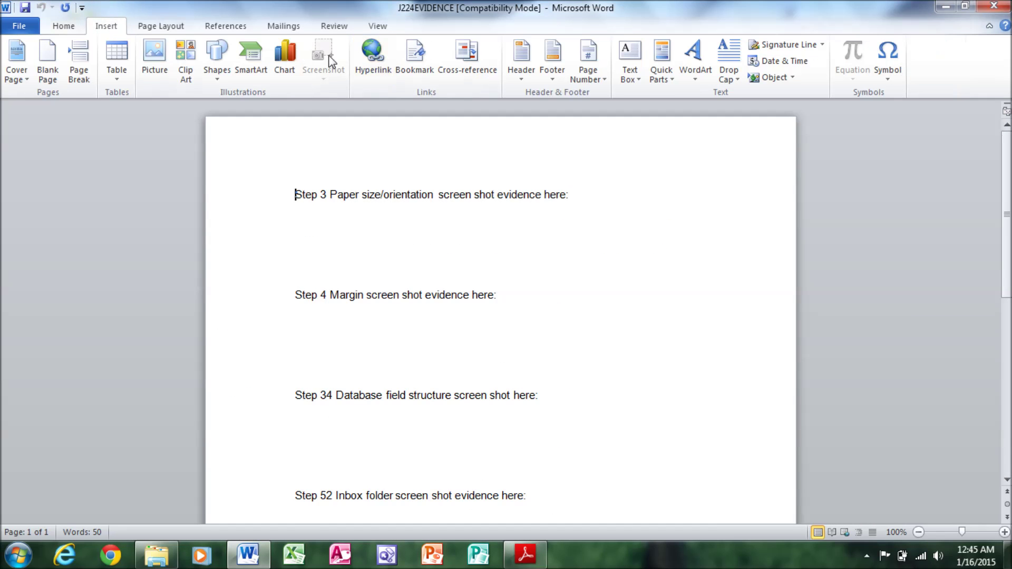
left_click(527, 80)
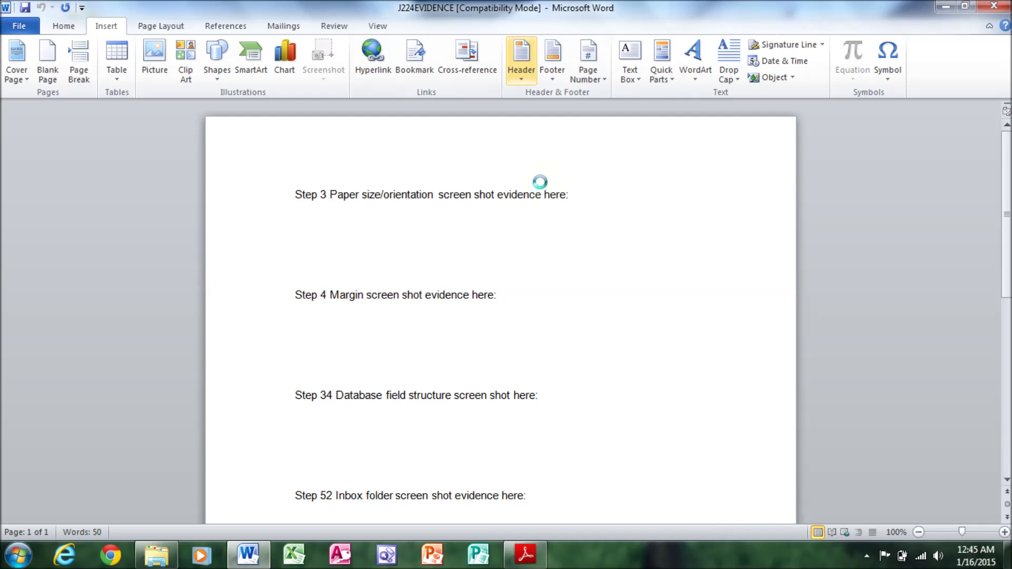
left_click(556, 250)
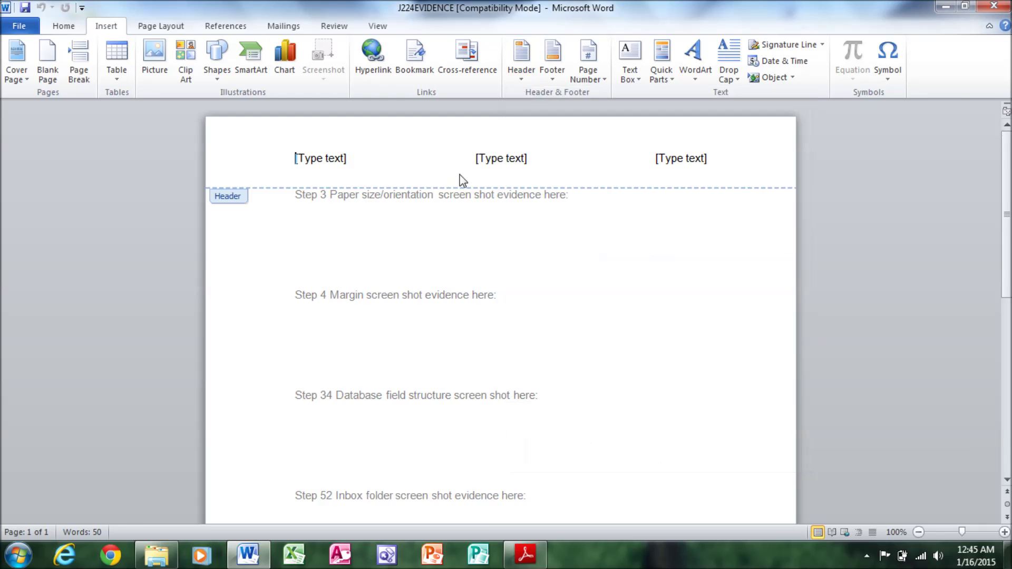
Fill the header with Name, Centre No. and Candidate No., then close header editing.
left_click(341, 158)
type("Name")
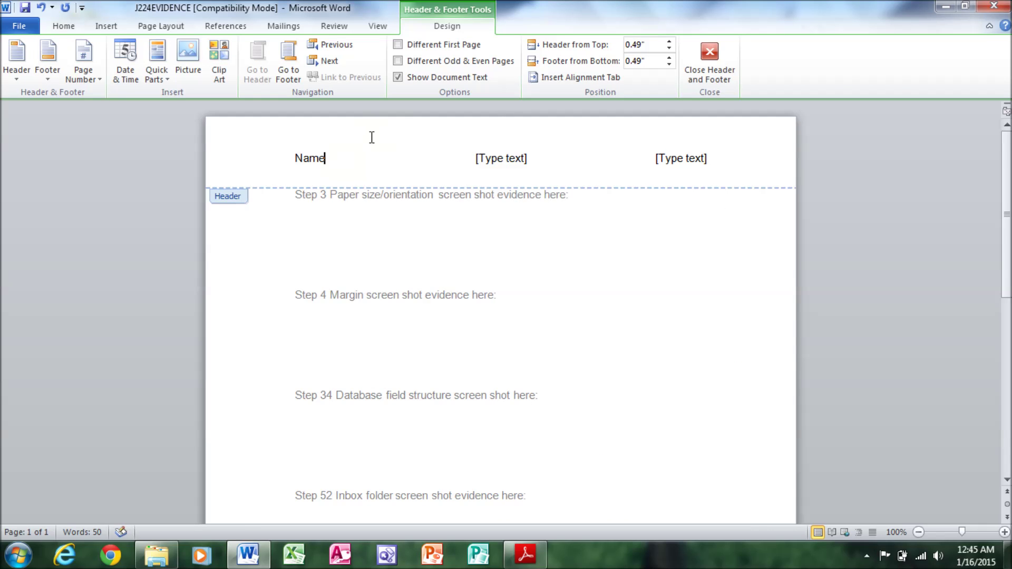
left_click(493, 159)
type("Cent")
type("re No")
left_click(689, 168)
type("Caidate No.")
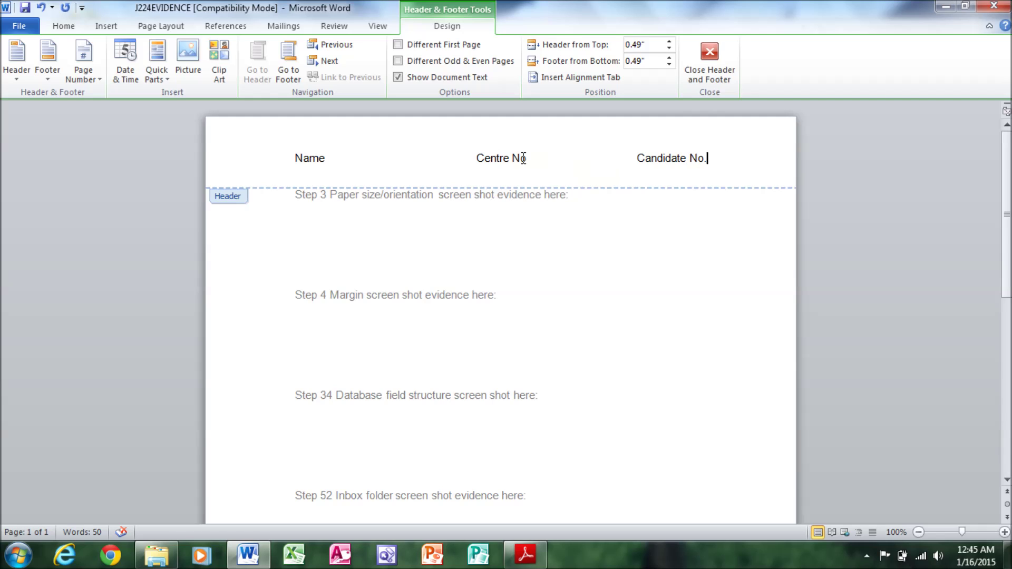
type(".")
left_click(703, 87)
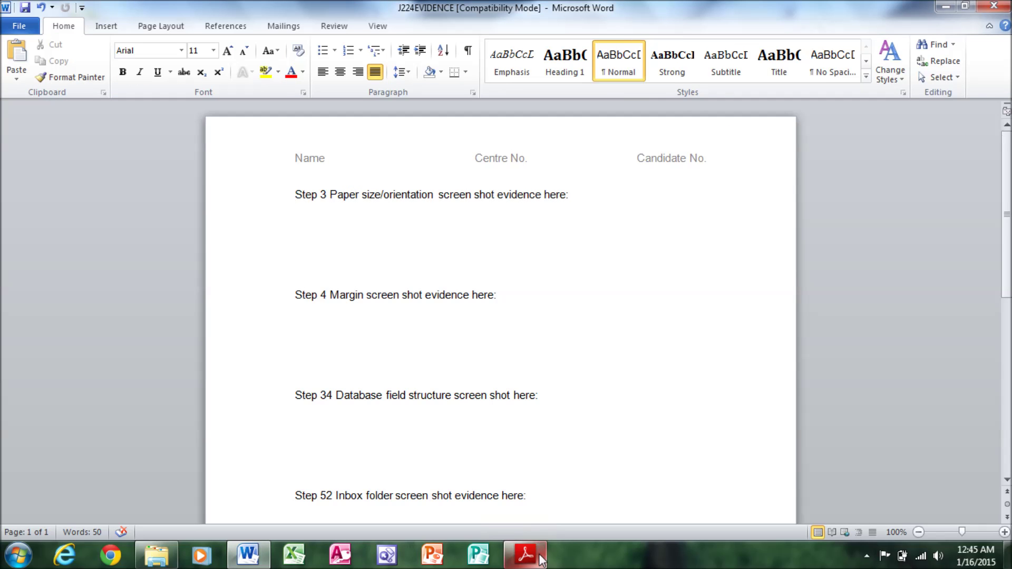
Copy the name J224EVIDENCE from task 1's save instruction and return to Word.
left_click(541, 560)
left_click_drag(191, 287, 481, 296)
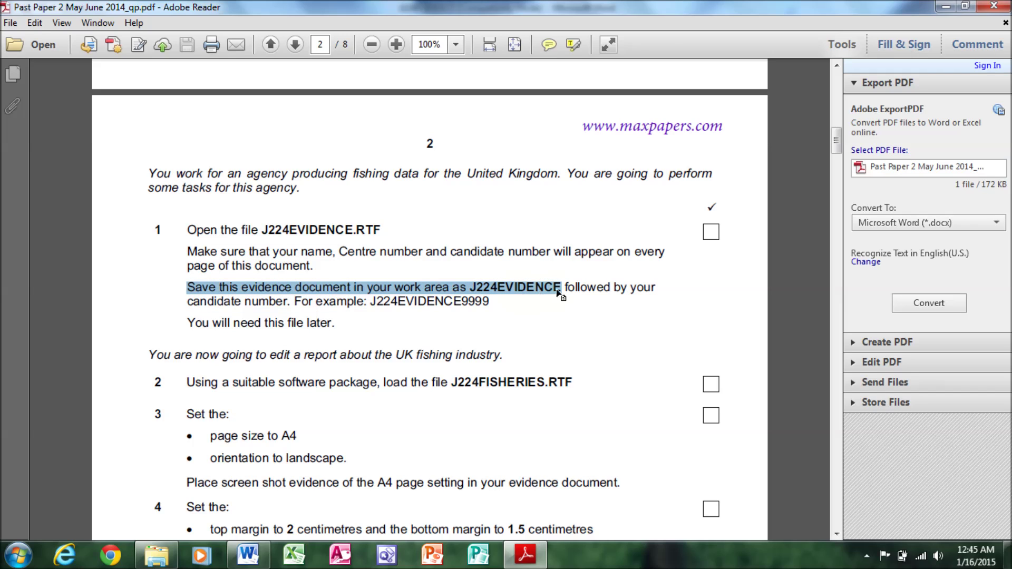
left_click(503, 292)
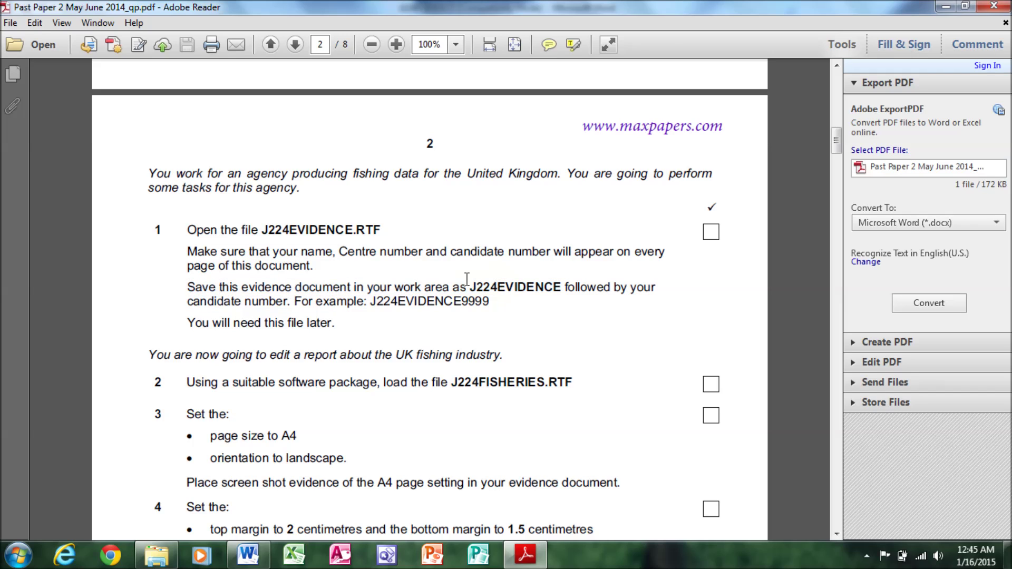
left_click_drag(472, 287, 548, 289)
right_click(563, 290)
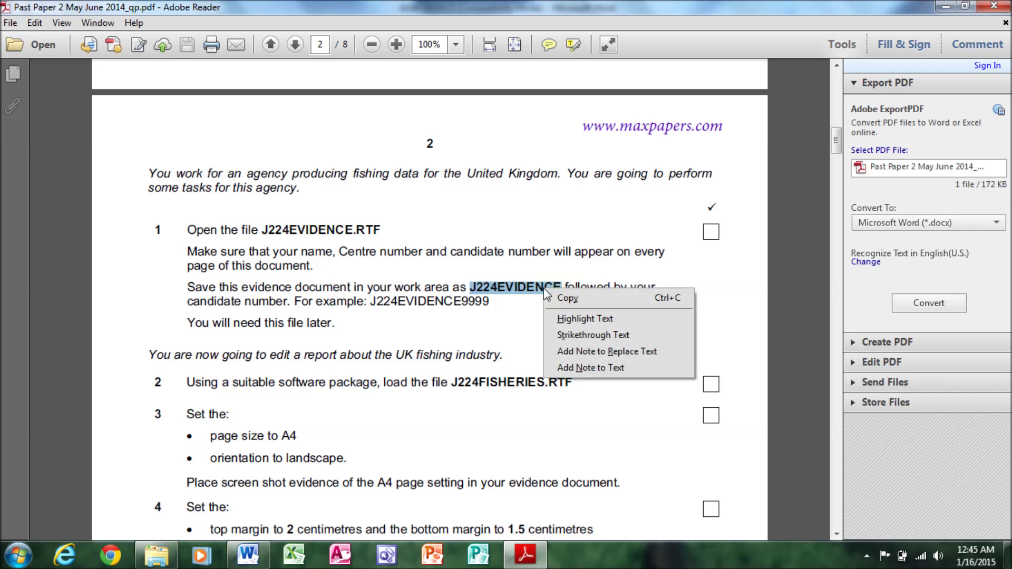
left_click(601, 295)
key("alt+Tab")
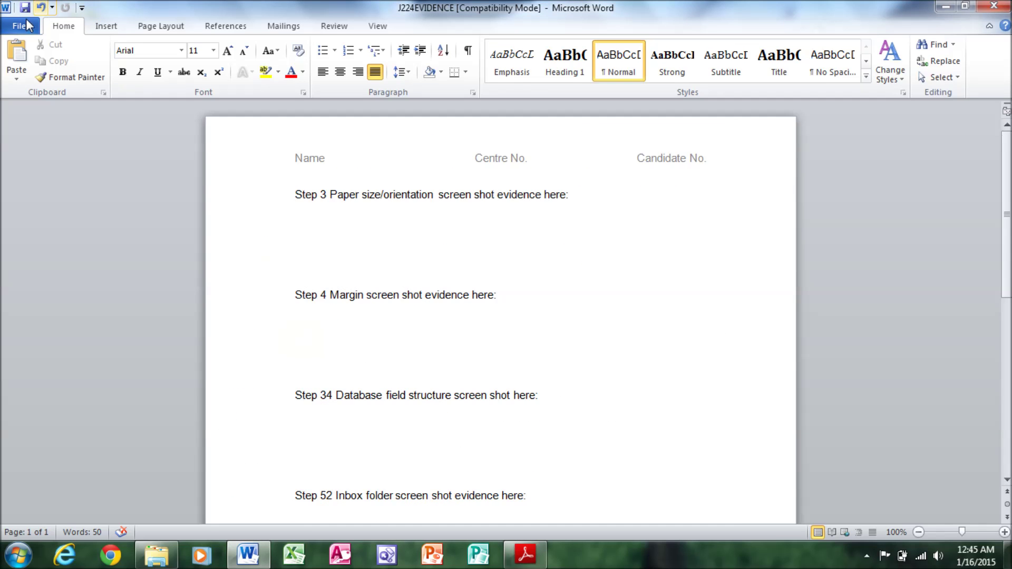
Save the evidence document as J224EVIDENCE(candidateno) in Rich Text Format.
left_click(19, 26)
left_click(63, 77)
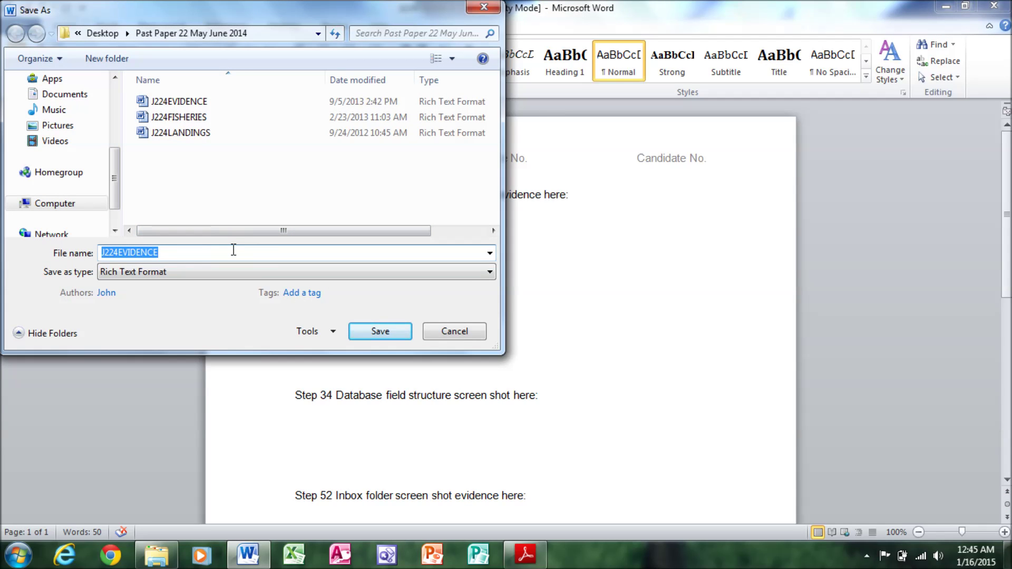
key("ctrl+v")
type("cs")
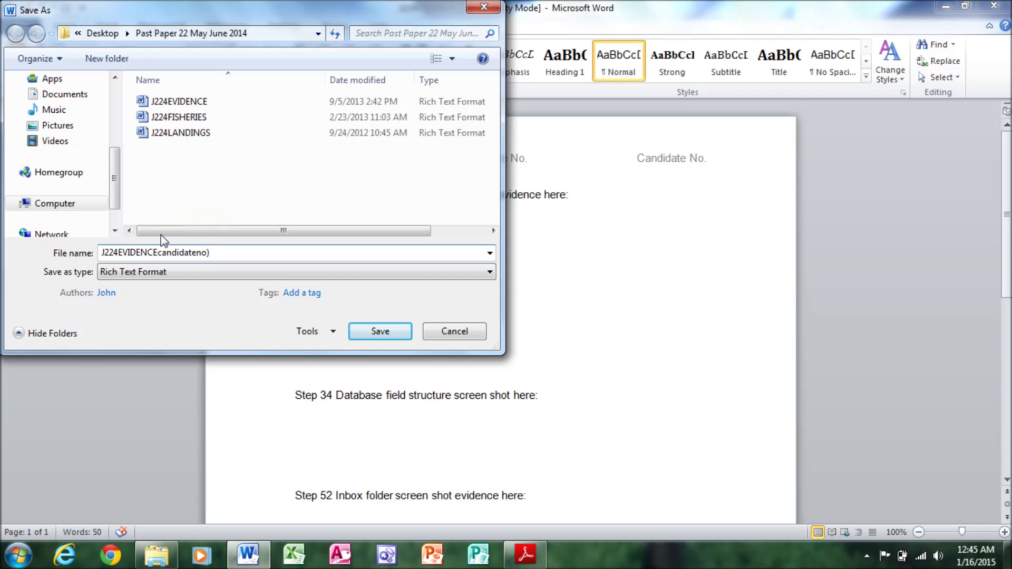
type("(")
left_click(391, 333)
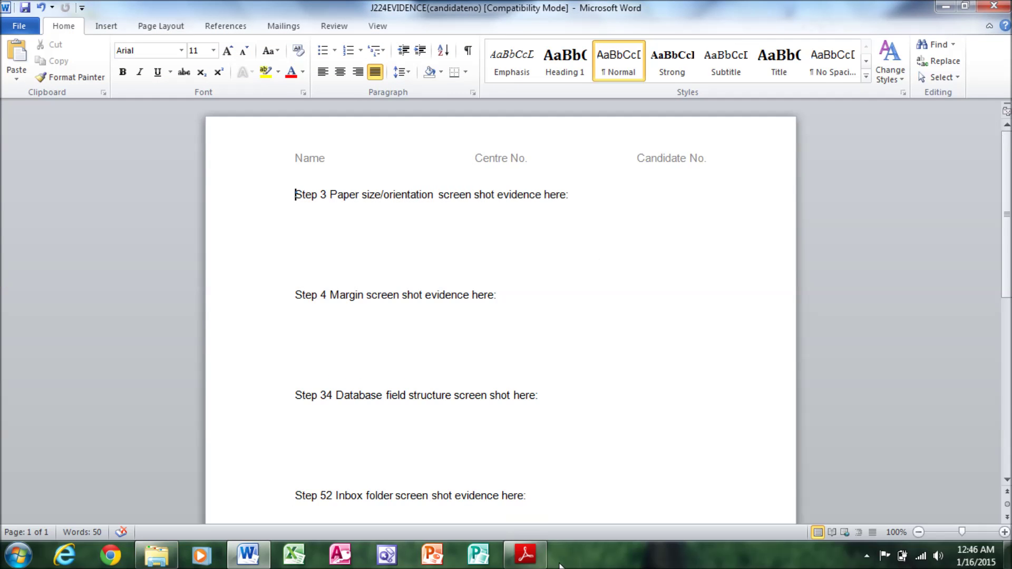
left_click(525, 555)
Highlight task 1's instructions in yellow and read task 2's J224FISHERIES.RTF instruction.
left_click_drag(171, 222, 328, 324)
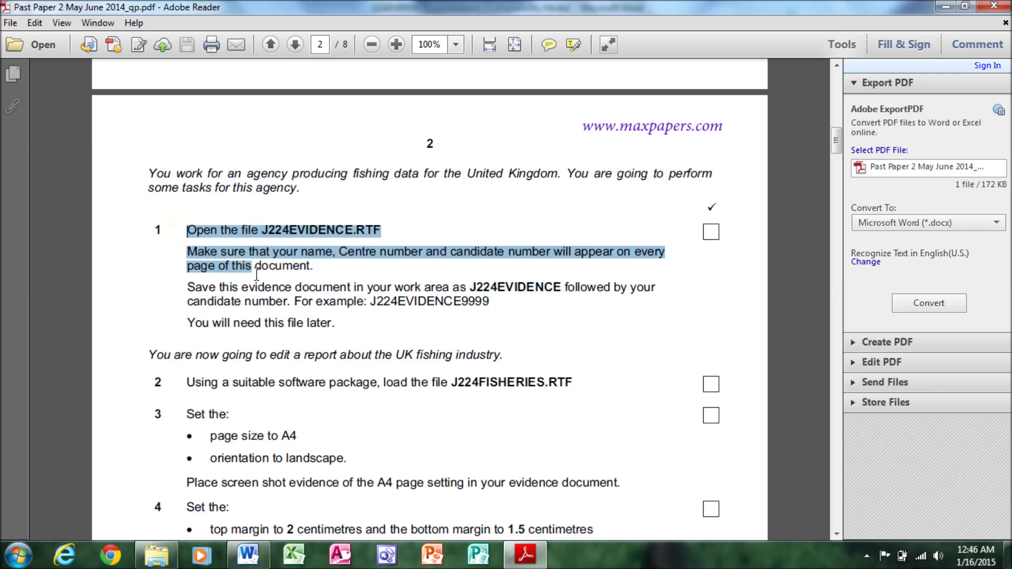
right_click(325, 327)
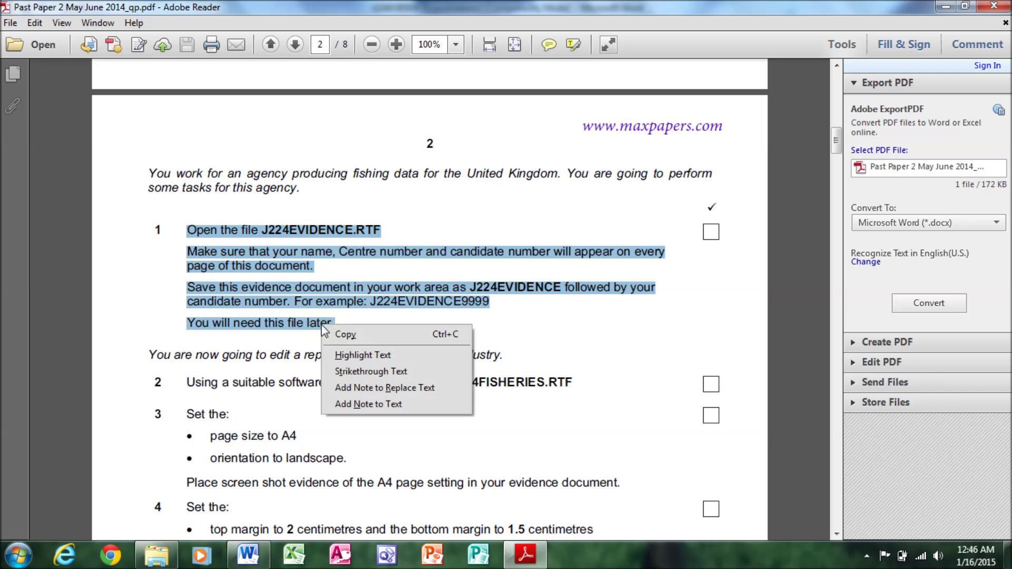
left_click(369, 354)
scroll(837, 152, "down", 5)
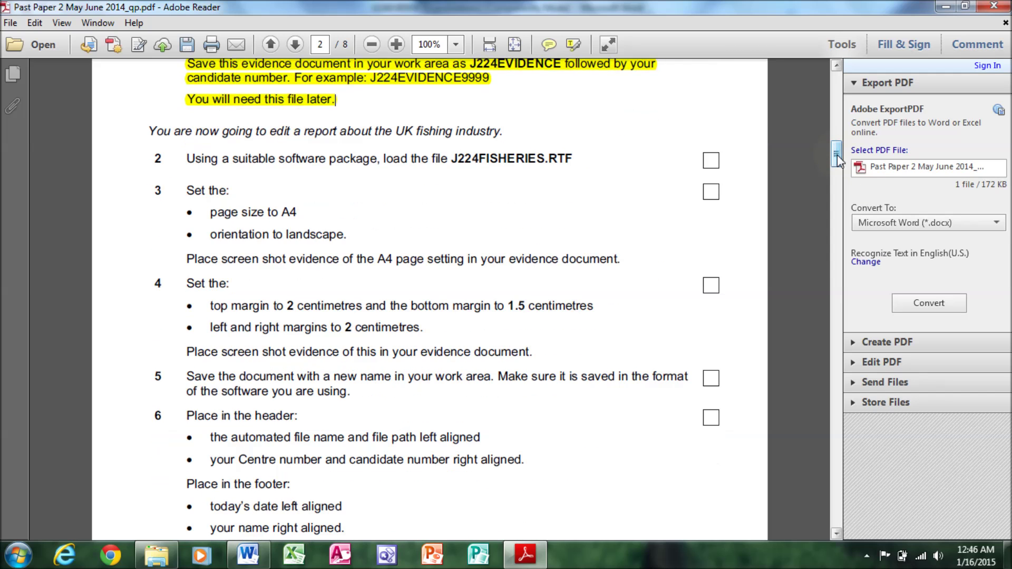
left_click_drag(154, 131, 505, 139)
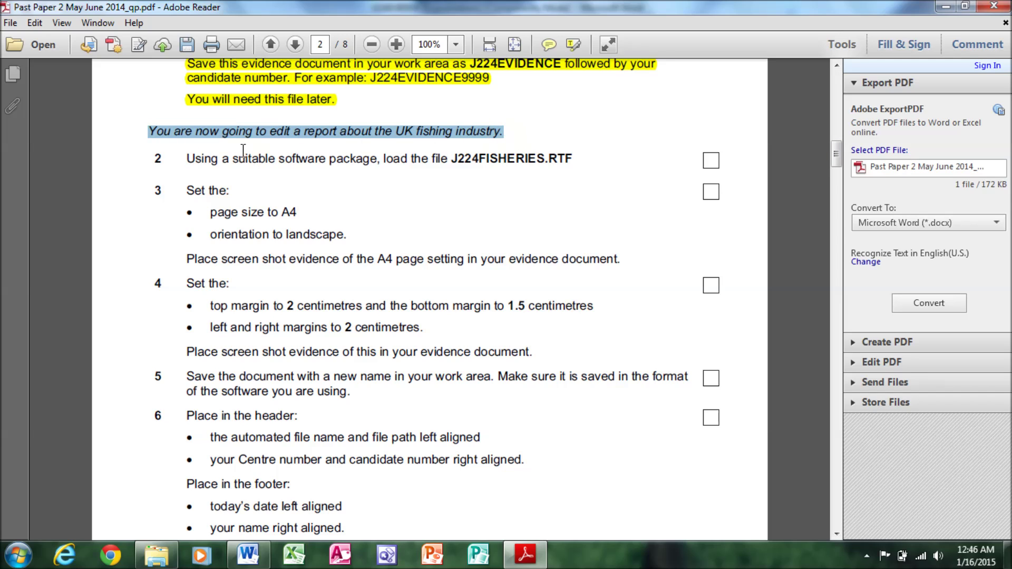
left_click_drag(187, 158, 587, 164)
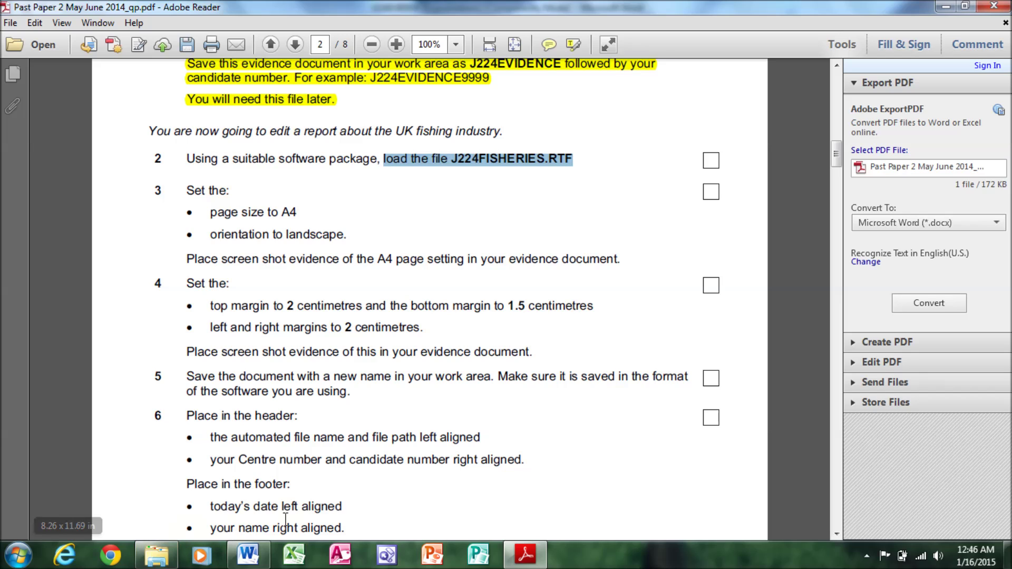
Open J224FISHERIES in Word from the exam folder and read task 3's settings line.
left_click(145, 563)
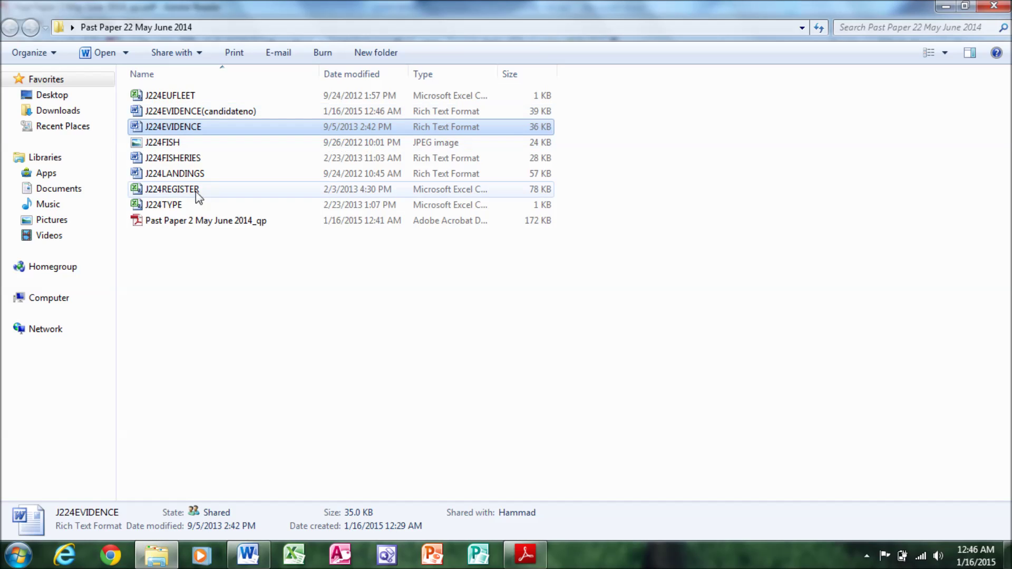
left_click(195, 160)
double_click(195, 159)
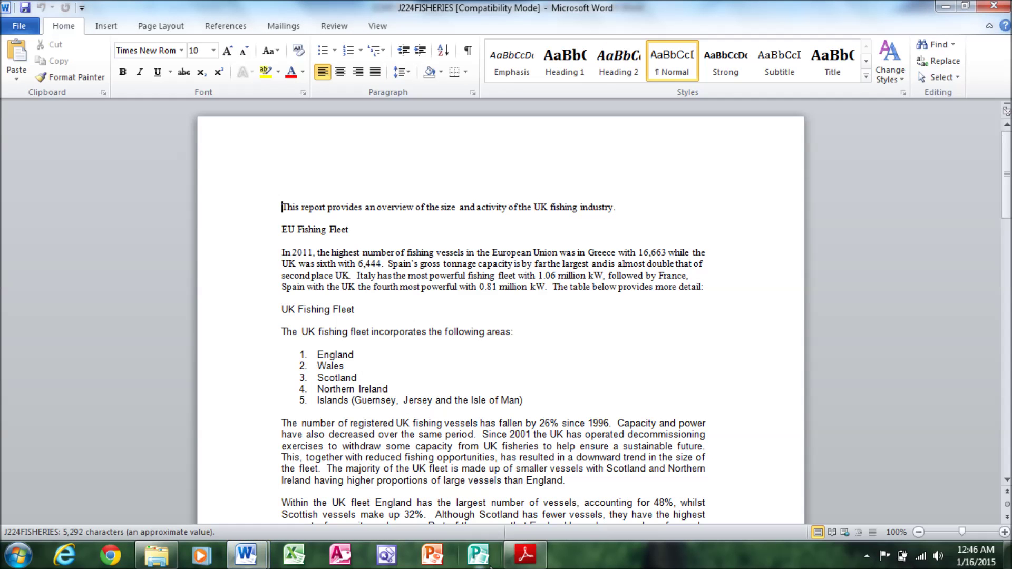
left_click(515, 560)
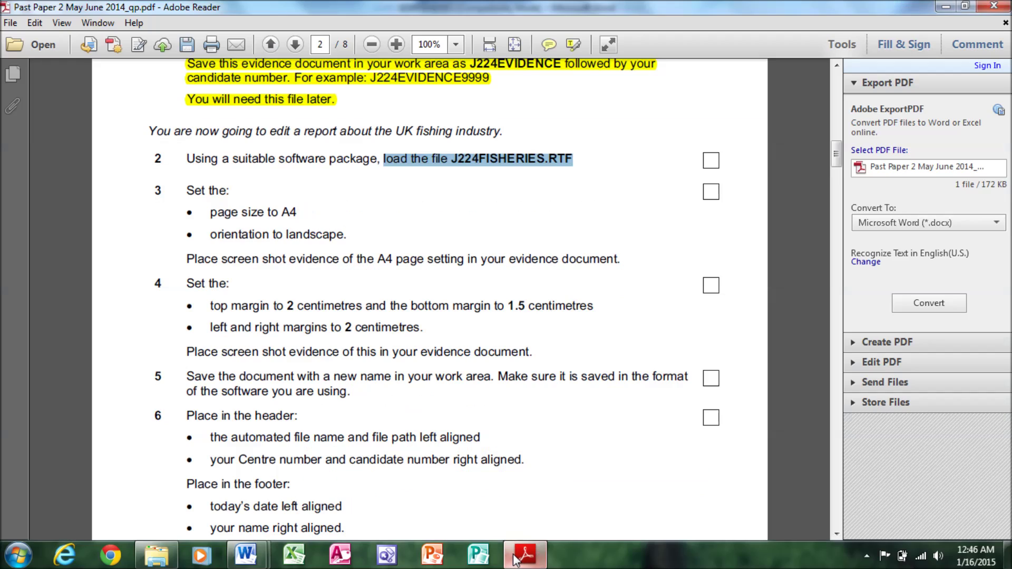
left_click_drag(179, 190, 312, 206)
left_click(225, 210)
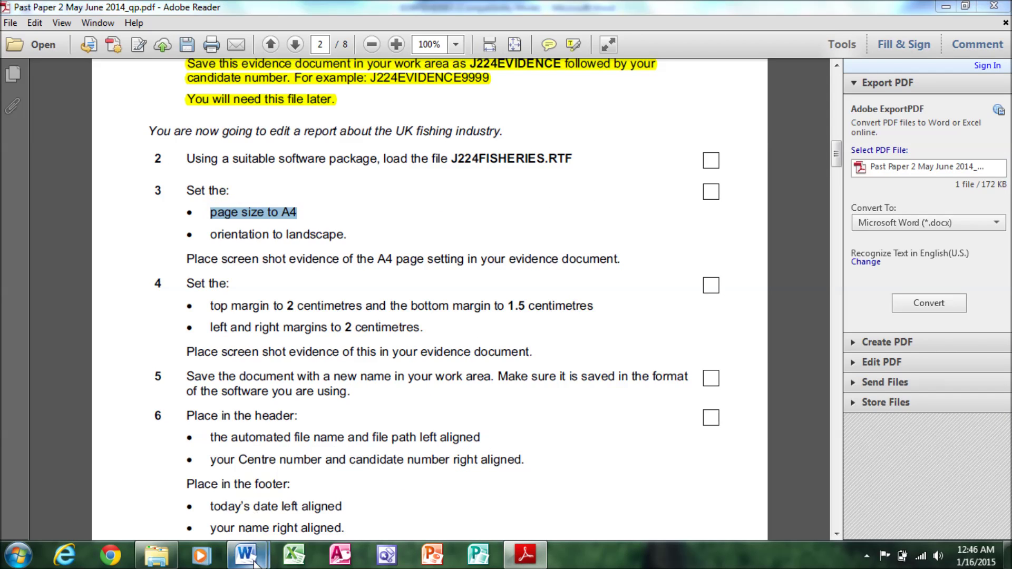
mouse_move(245, 554)
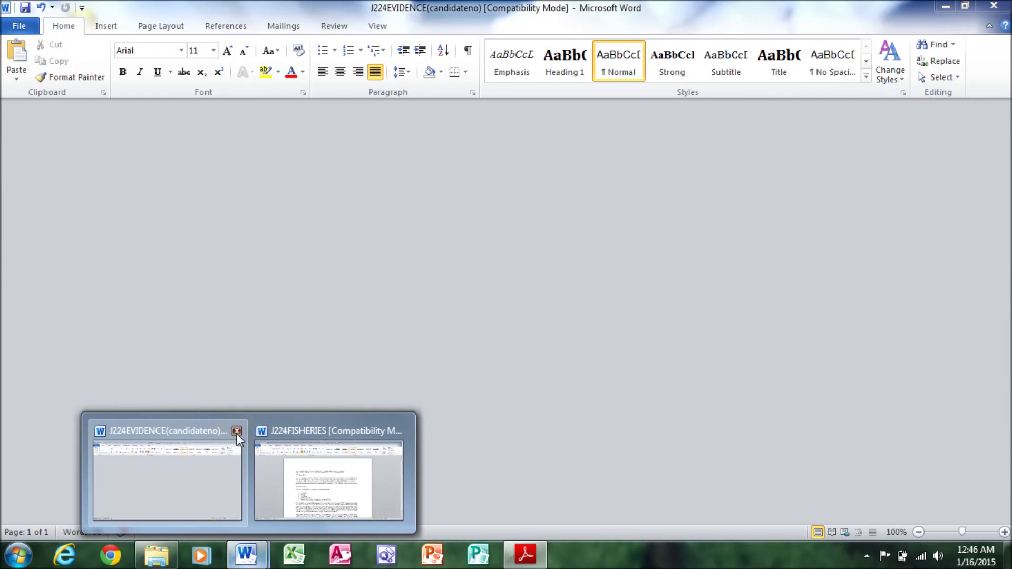
Close J224EVIDENCE and set the fisheries report's paper size to A4.
left_click(236, 434)
left_click(266, 475)
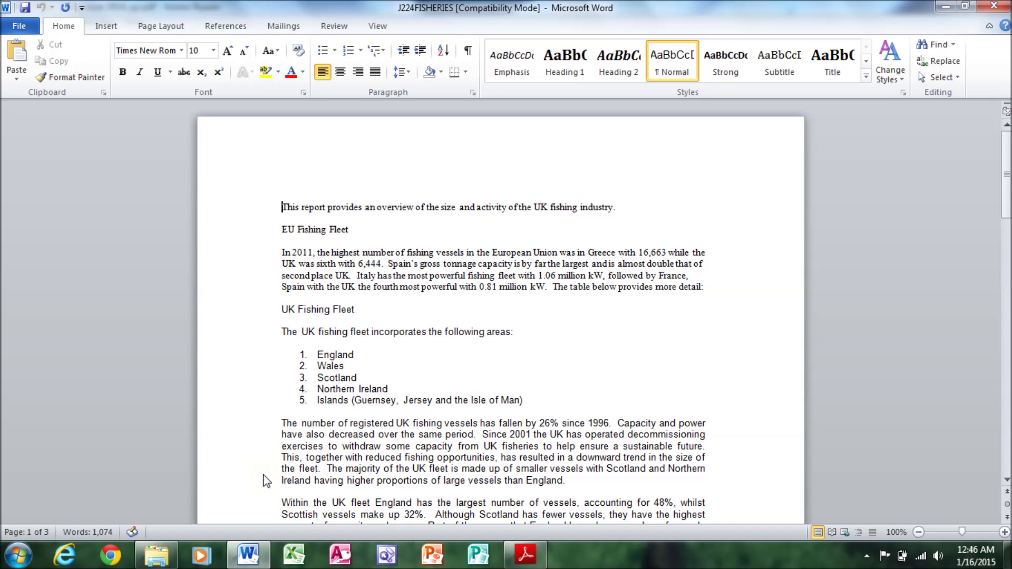
left_click(152, 29)
left_click(190, 76)
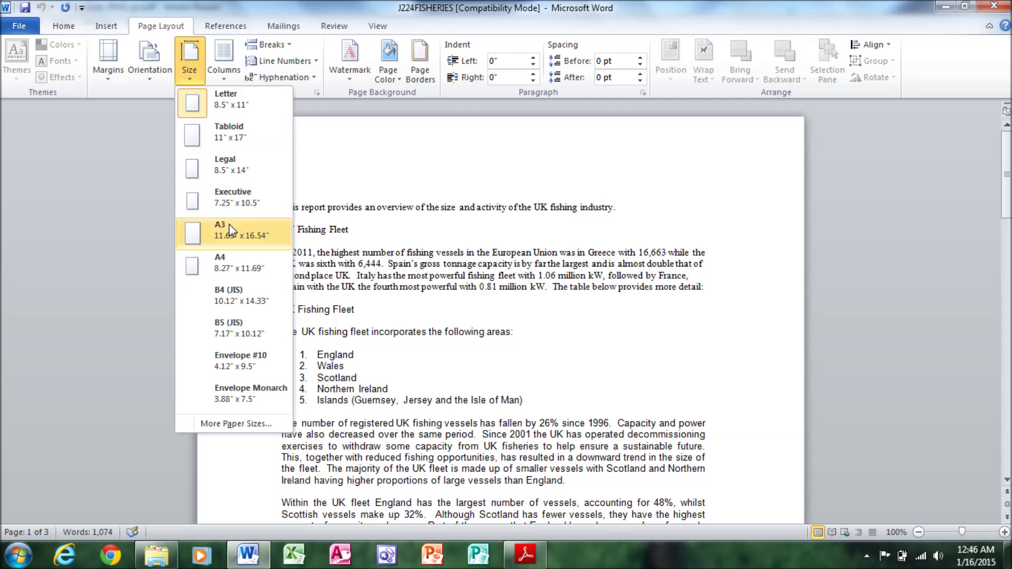
left_click(235, 261)
Highlight tasks 2 and 3 in yellow on the exam paper.
left_click(525, 555)
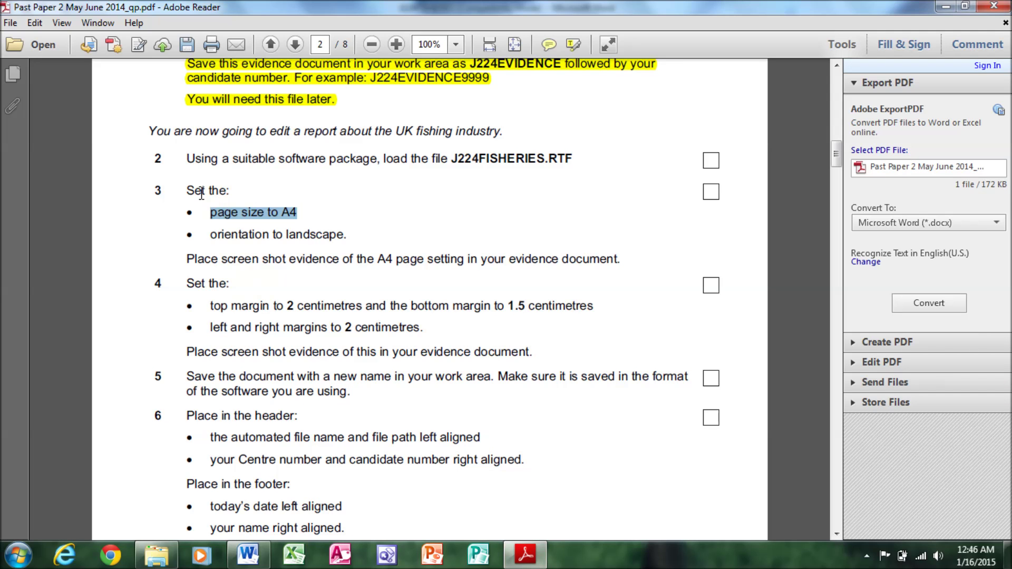
mouse_move(181, 159)
left_mouse_down()
mouse_move(266, 215)
mouse_move(295, 217)
left_mouse_up()
right_click(276, 212)
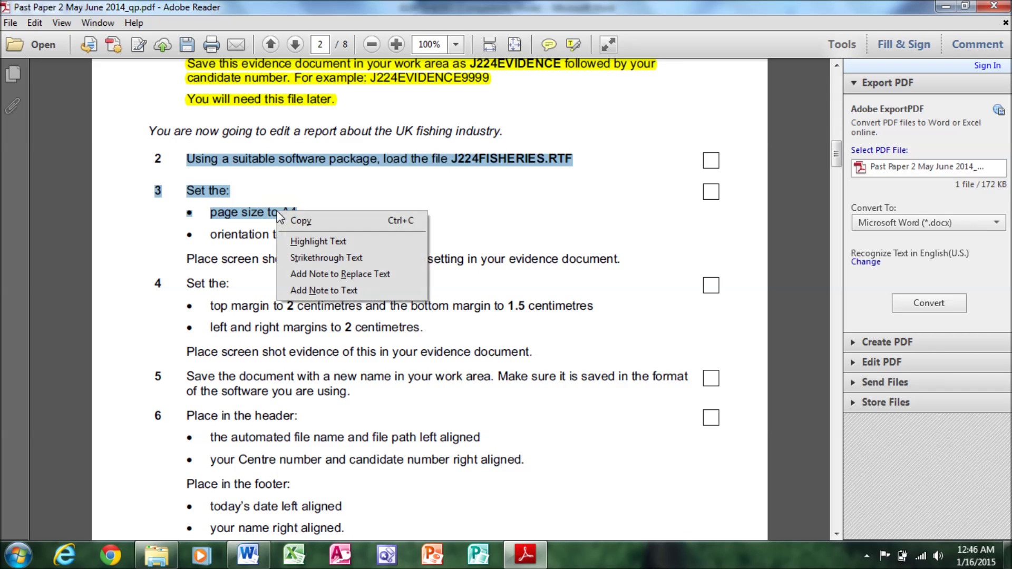
left_click(306, 243)
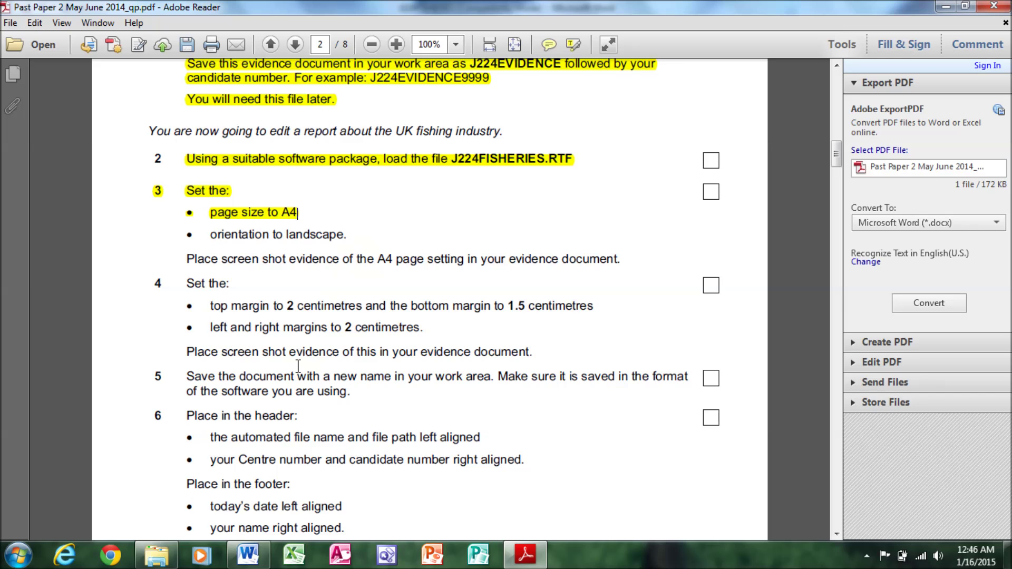
Switch the report to landscape orientation and read the step 3 screenshot instruction.
left_click(248, 555)
left_click(150, 61)
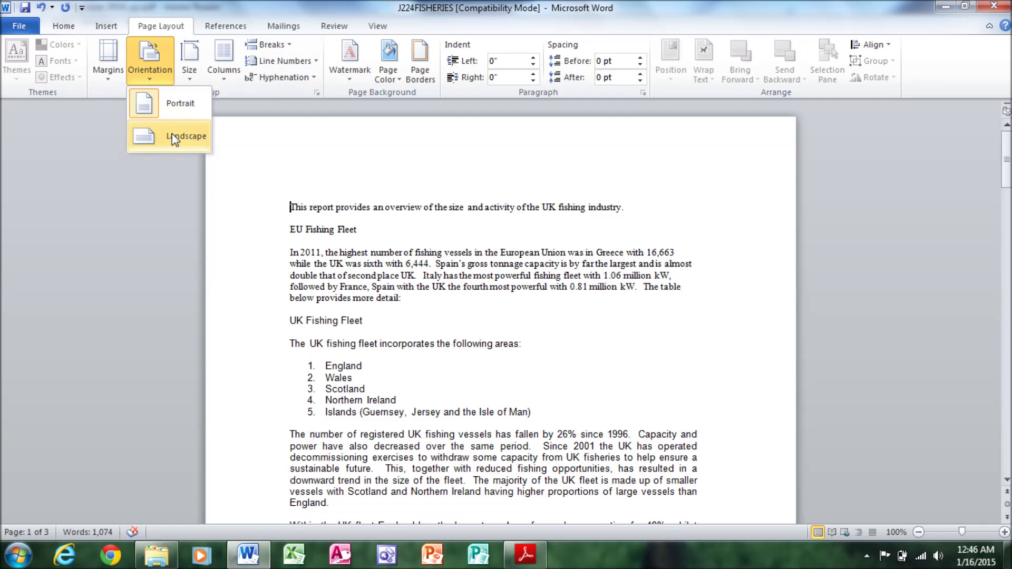
left_click(173, 138)
left_click(525, 554)
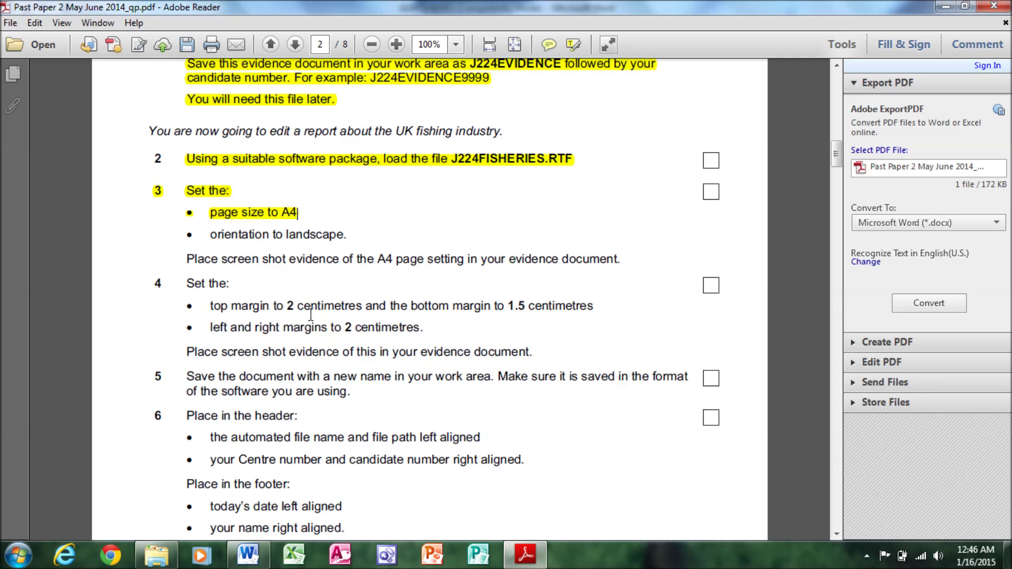
mouse_move(184, 259)
left_mouse_down()
mouse_move(517, 296)
mouse_move(623, 271)
left_mouse_up()
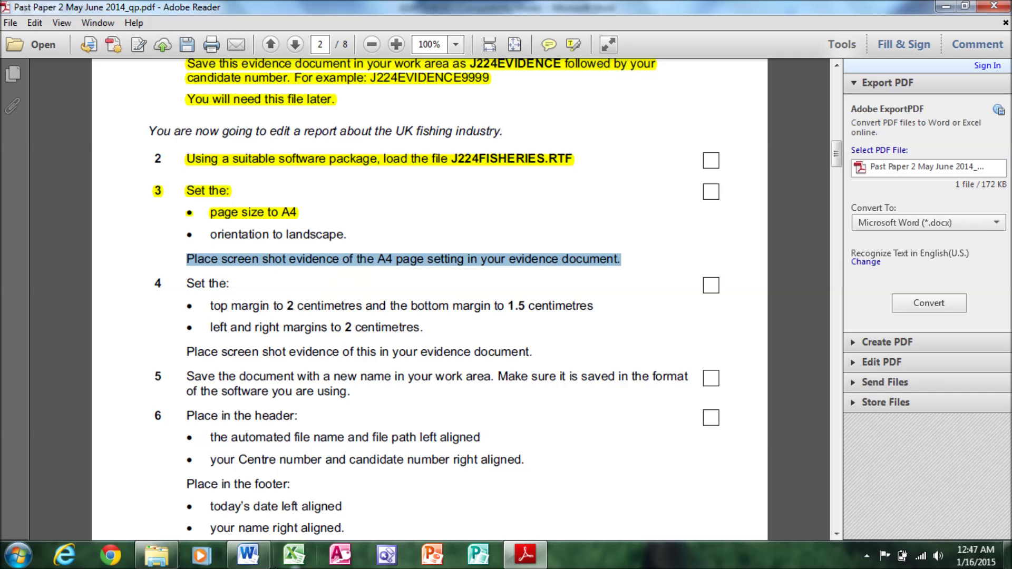
Display the report's orientation choices for a screenshot and select J224EVIDENCE(candidateno).
left_click(249, 555)
left_click(152, 81)
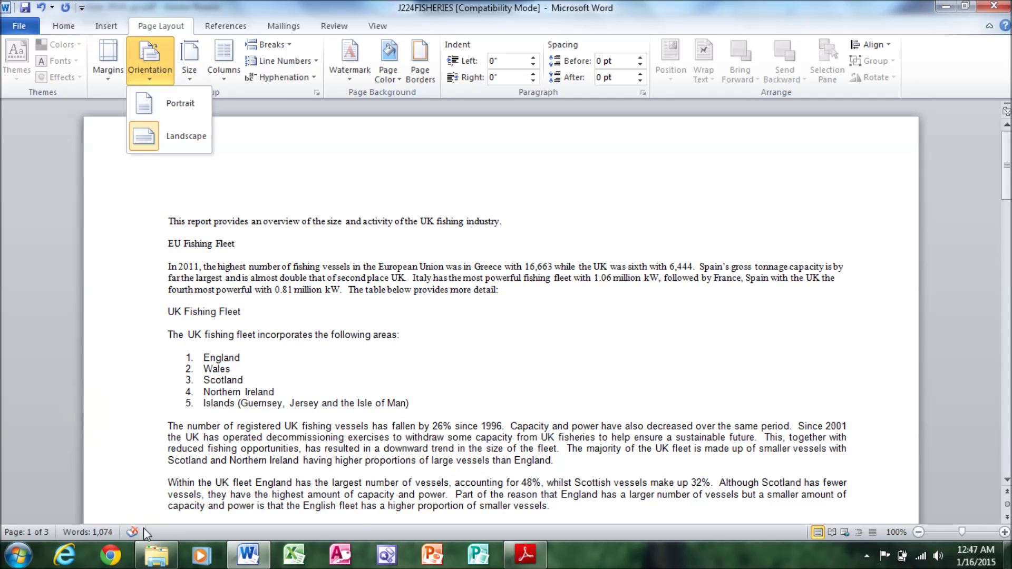
left_click(153, 550)
left_click(212, 117)
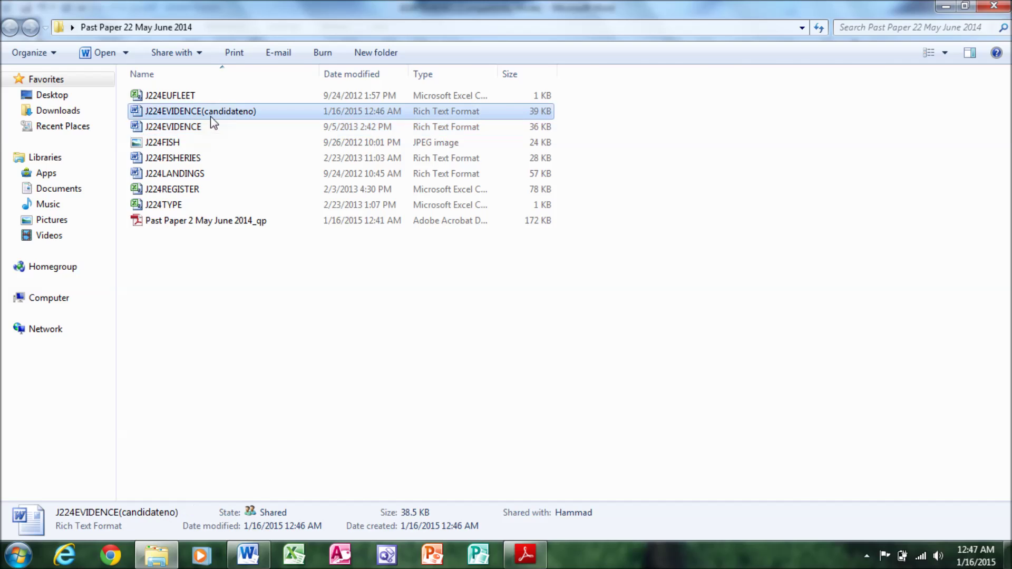
Open J224EVIDENCE(candidateno) and paste the orientation screenshot under Step 3.
double_click(211, 117)
left_click(332, 226)
left_click(312, 207)
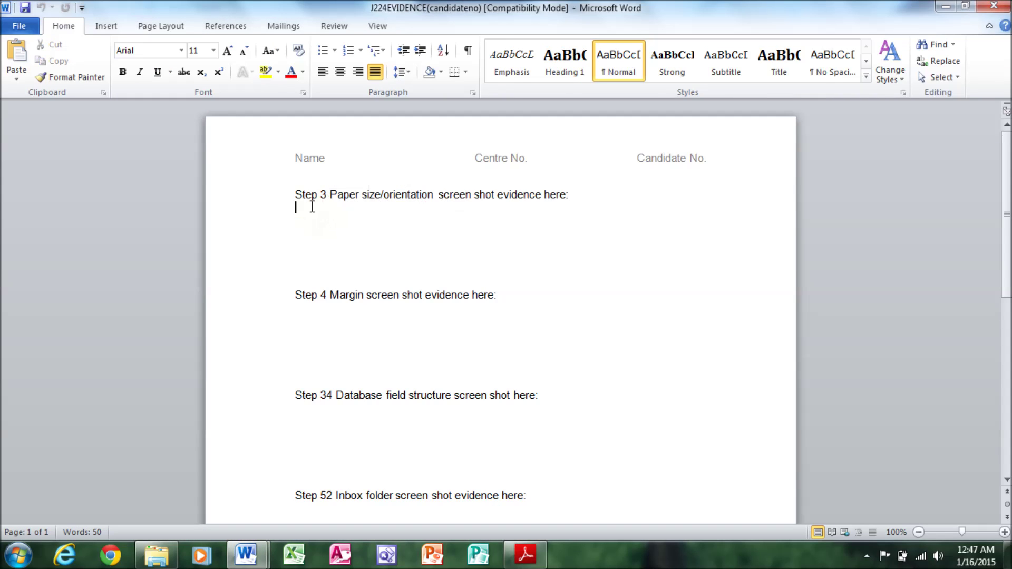
key("ctrl+v")
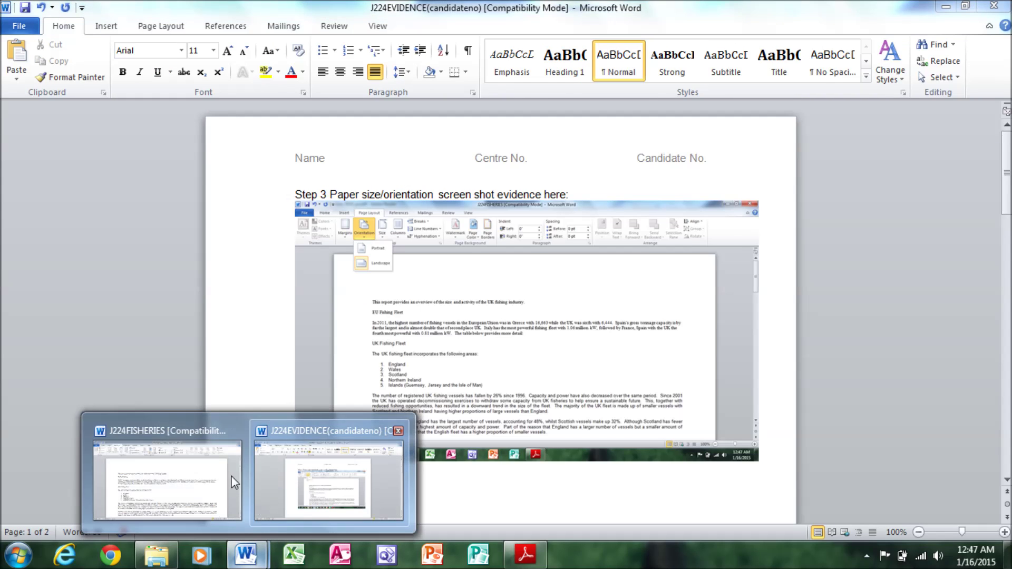
Paste a screenshot of the A4 paper size choices below it and save the document.
left_click(161, 555)
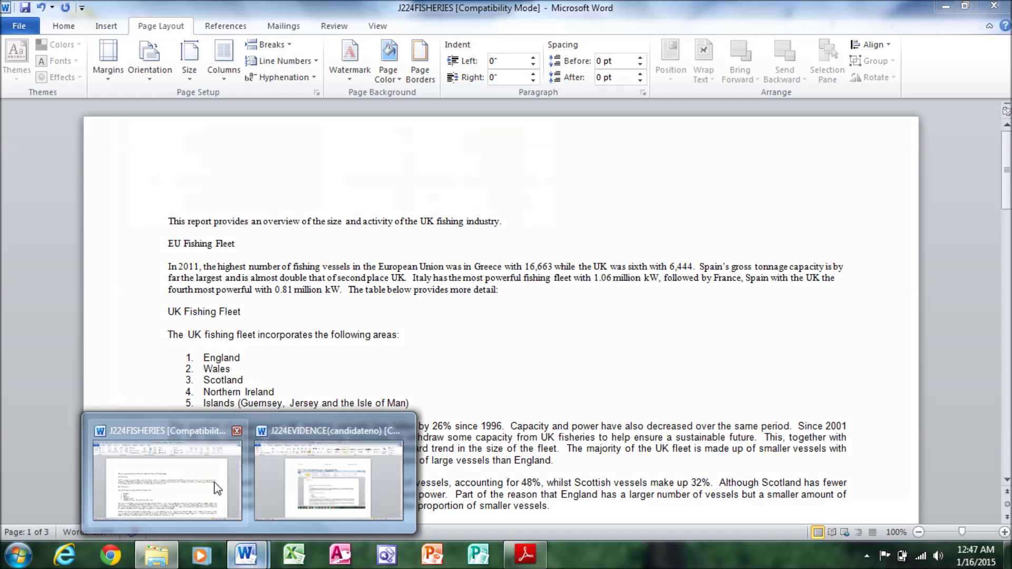
left_click(190, 490)
left_click(190, 76)
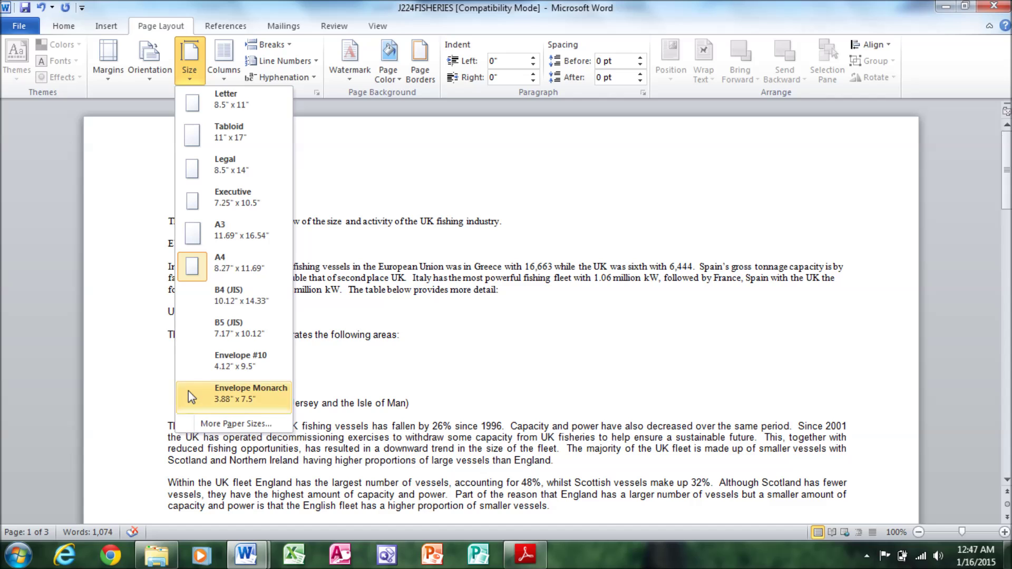
left_click(247, 557)
left_click(328, 475)
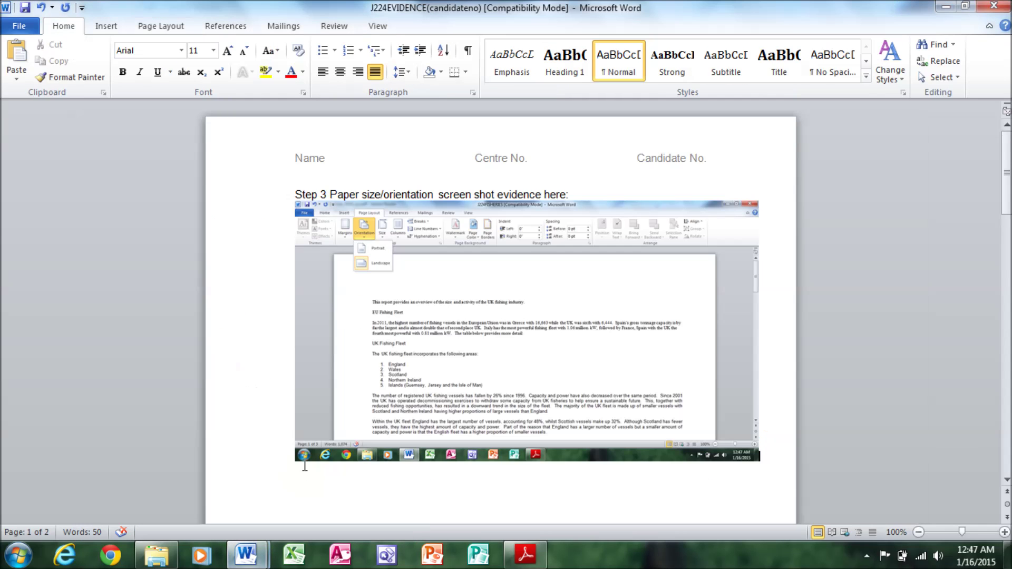
key("ctrl+v")
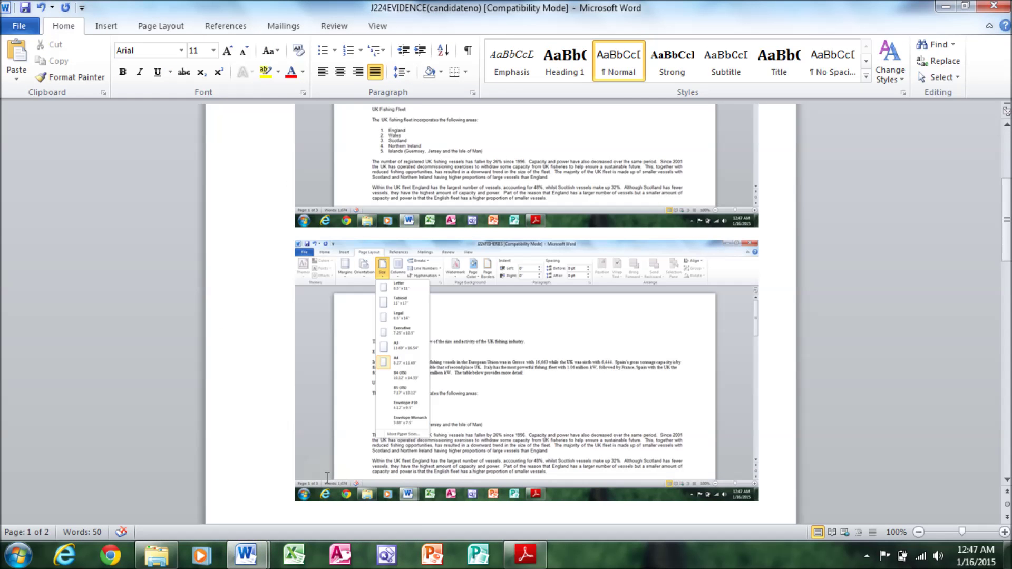
left_click(25, 8)
Return to the exam paper and select the finished orientation and evidence lines.
left_click(246, 555)
left_click(212, 469)
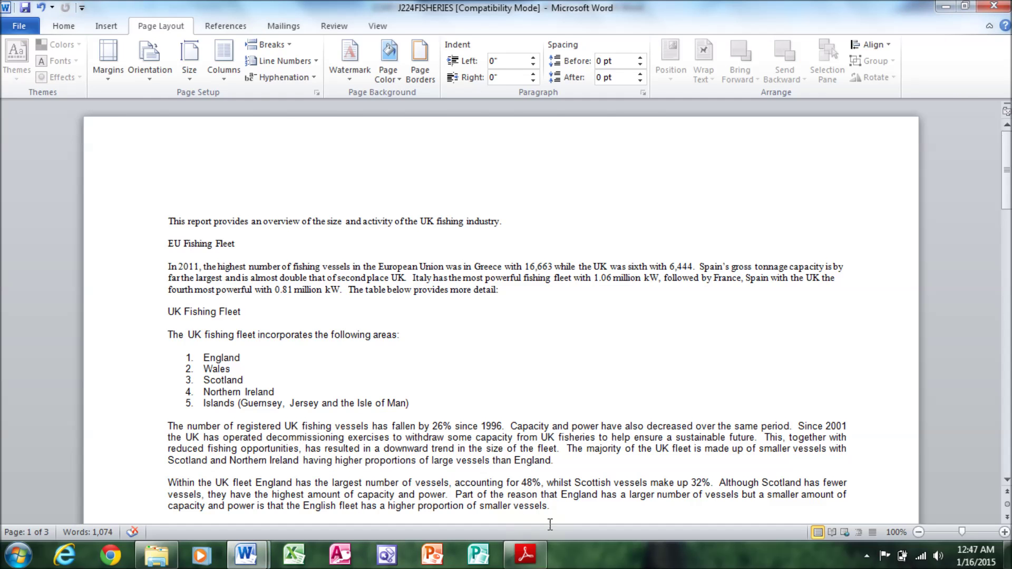
left_click(525, 554)
left_click_drag(191, 228, 629, 263)
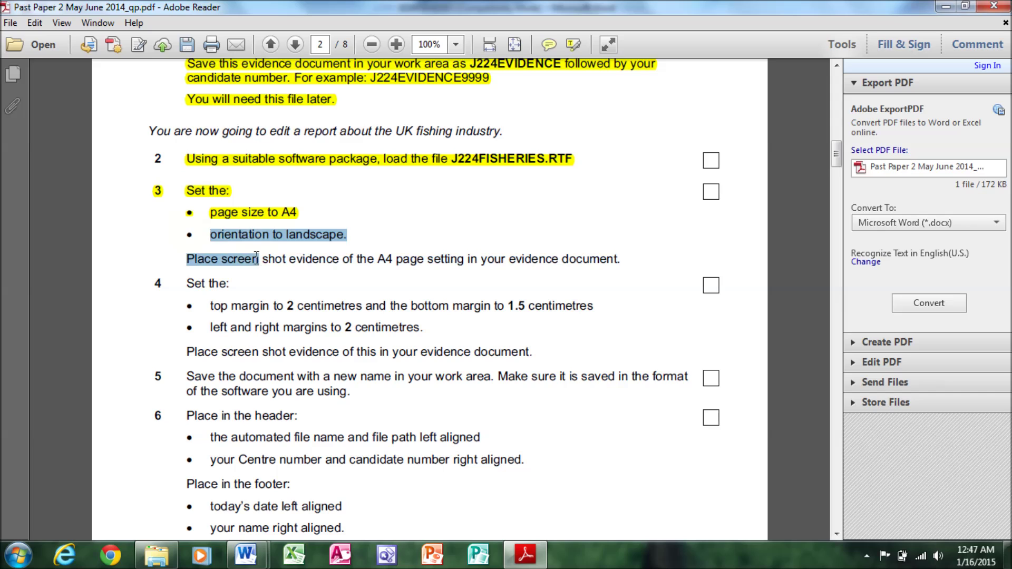
Highlight the step 3 lines in yellow, read step 4's top and bottom margin requirement.
right_click(595, 265)
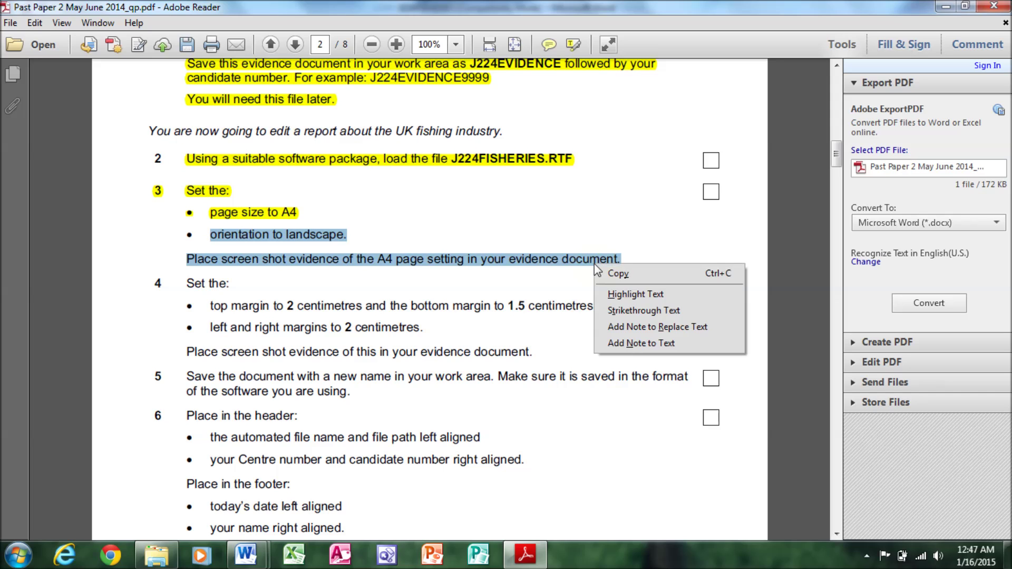
left_click(616, 294)
left_click_drag(186, 283, 241, 282)
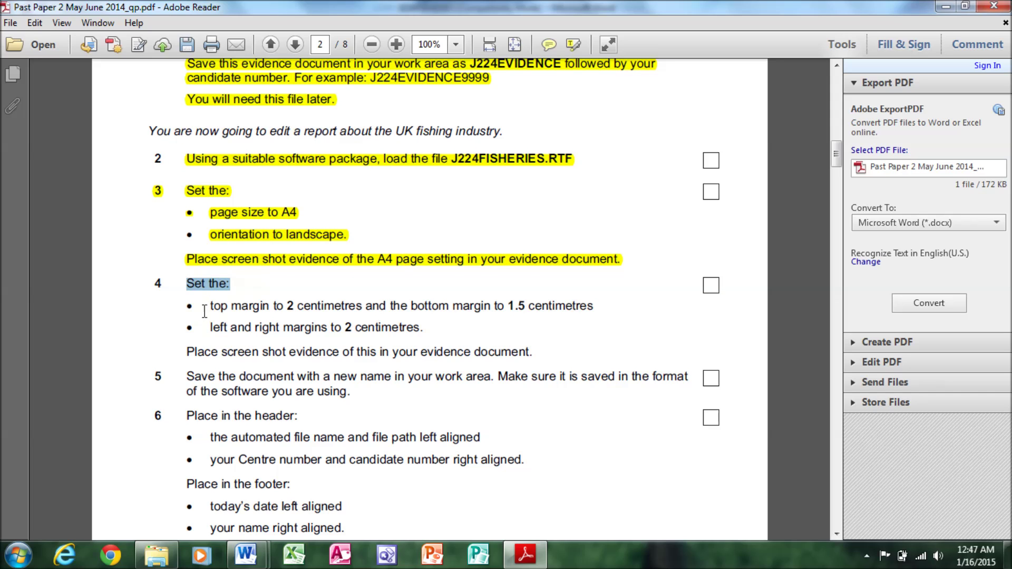
left_click_drag(204, 311, 580, 298)
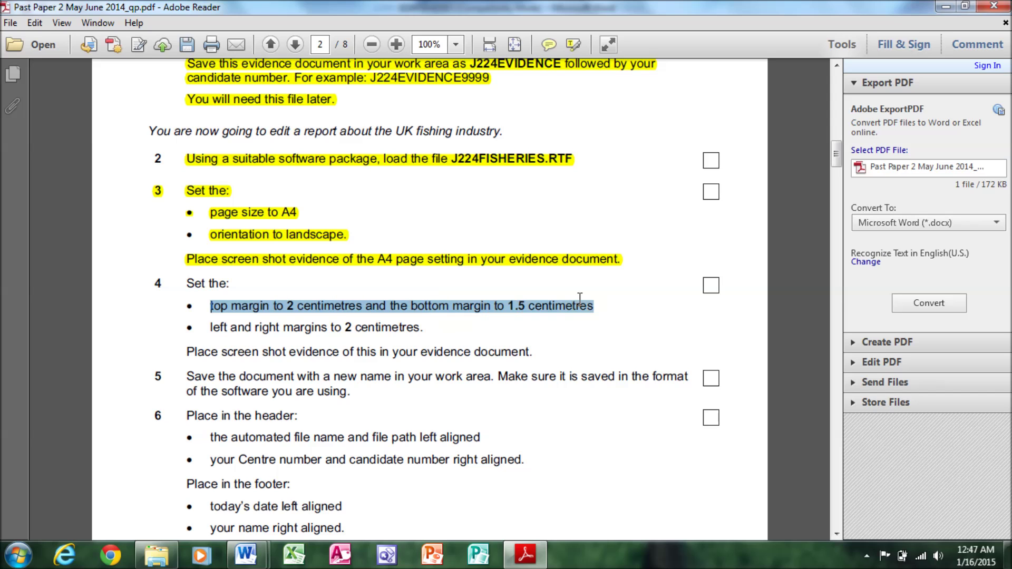
left_click(212, 482)
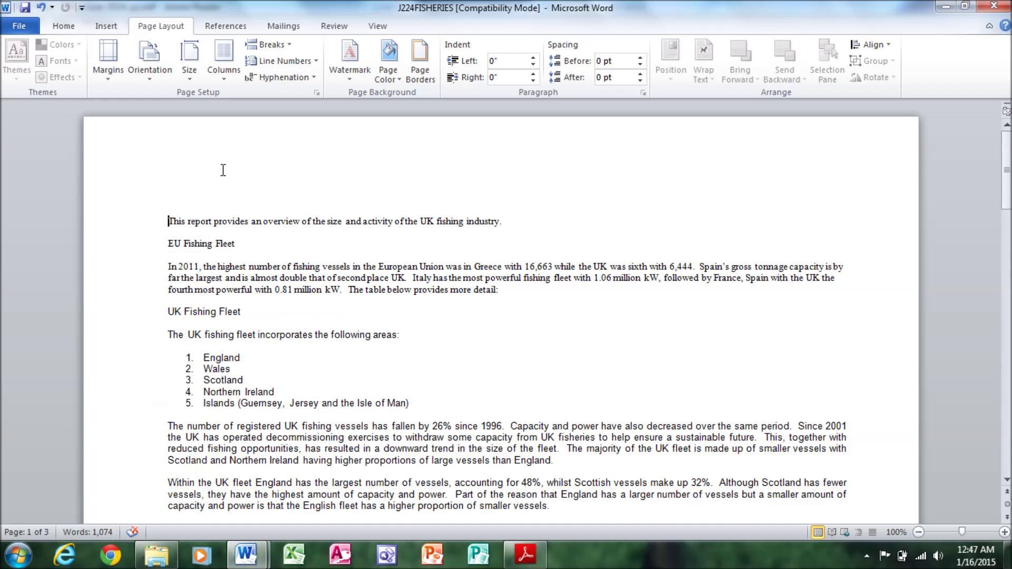
In Custom Margins, enter top 2 cm, bottom 1.5 cm, left and right 2 cm, checking the exam paper.
left_click(108, 58)
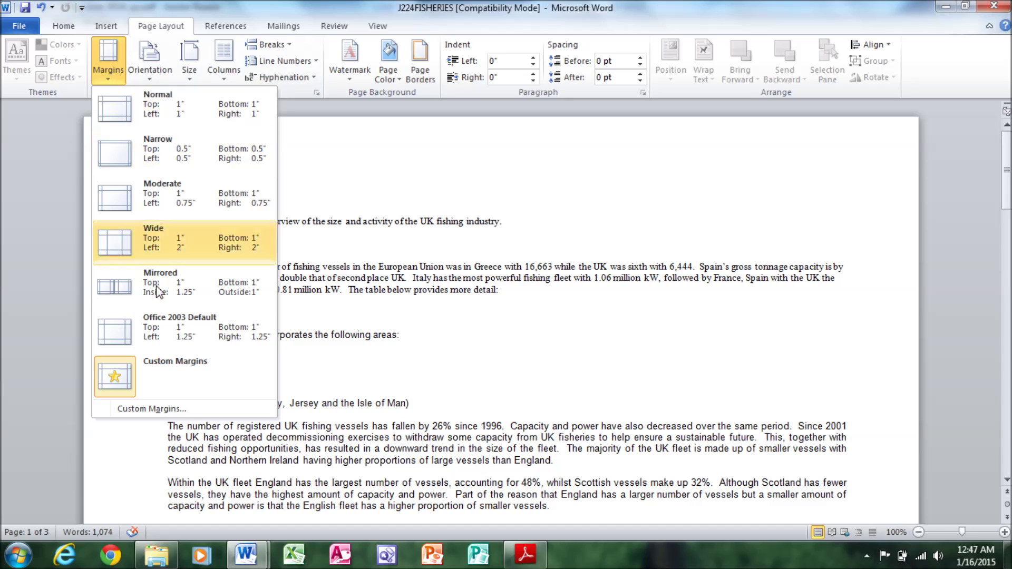
left_click(150, 409)
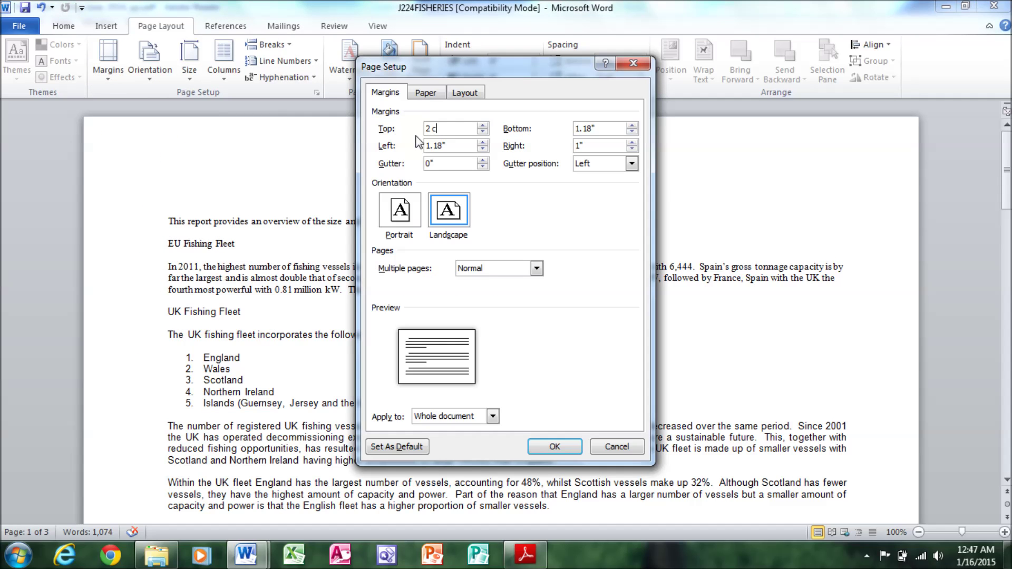
key("Tab")
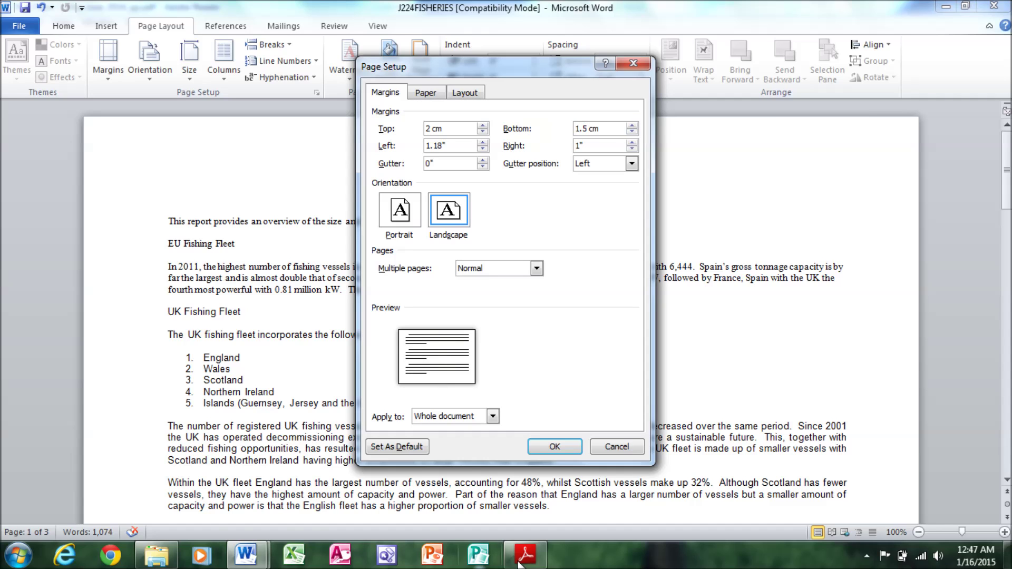
left_click(525, 554)
left_click_drag(210, 328, 419, 329)
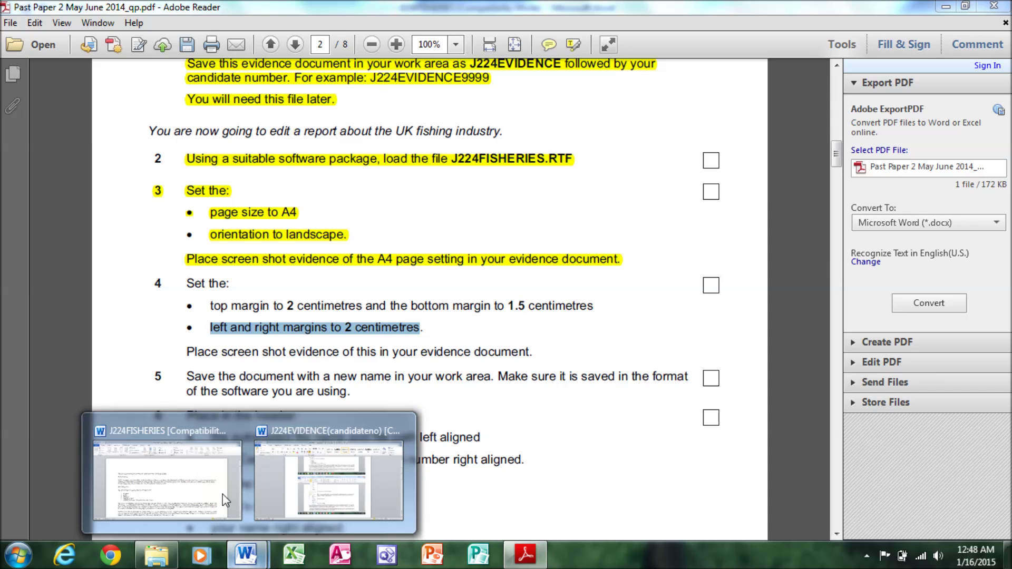
left_click(222, 495)
left_click_drag(458, 145, 365, 147)
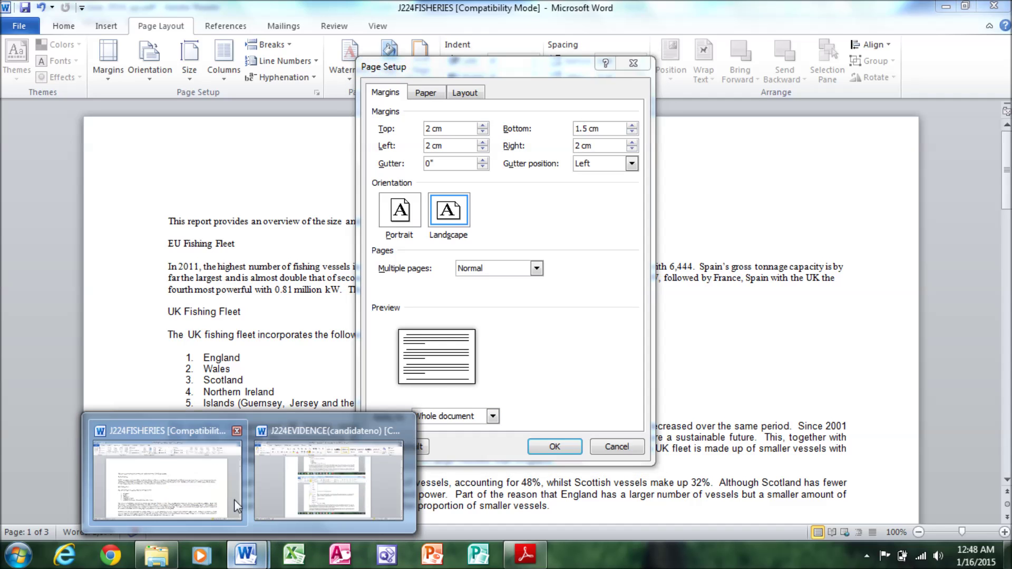
left_click(542, 557)
left_click_drag(187, 351, 548, 365)
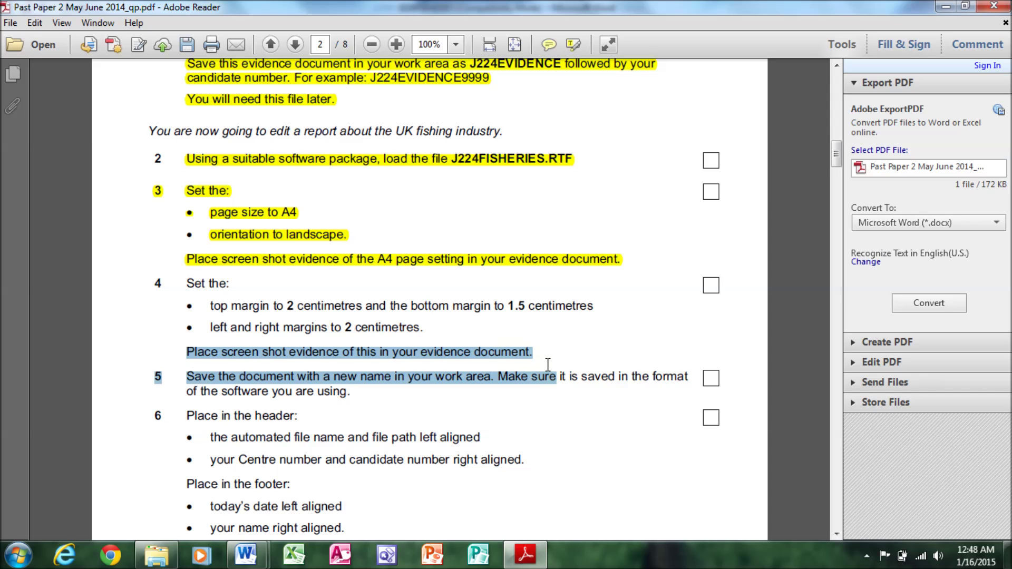
mouse_move(246, 554)
left_click(319, 429)
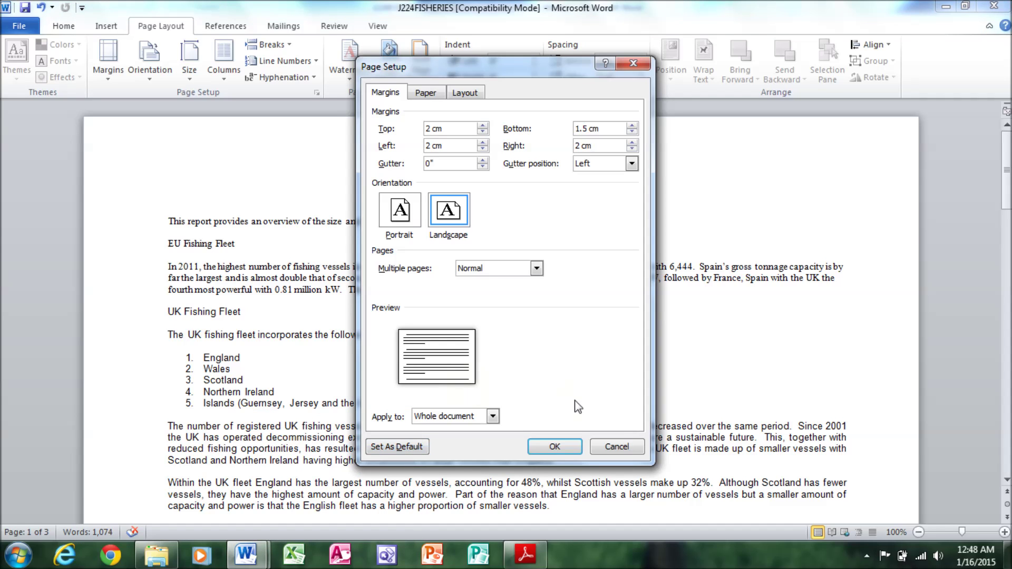
left_click(265, 563)
Apply the new margins and paste the margin screenshot under Step 4 in the evidence document.
left_click(553, 447)
left_click(333, 458)
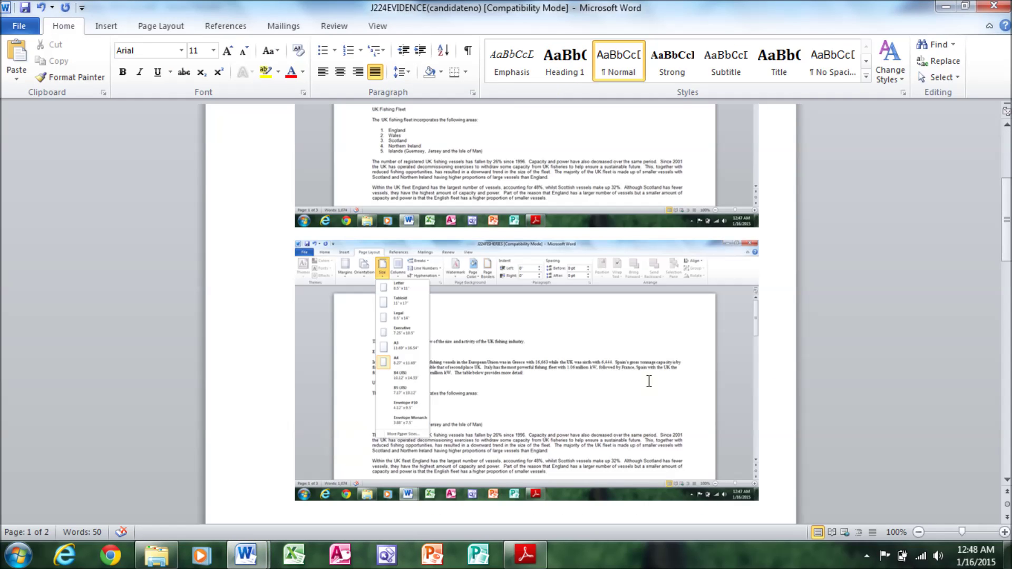
scroll(580, 369, "down", 8)
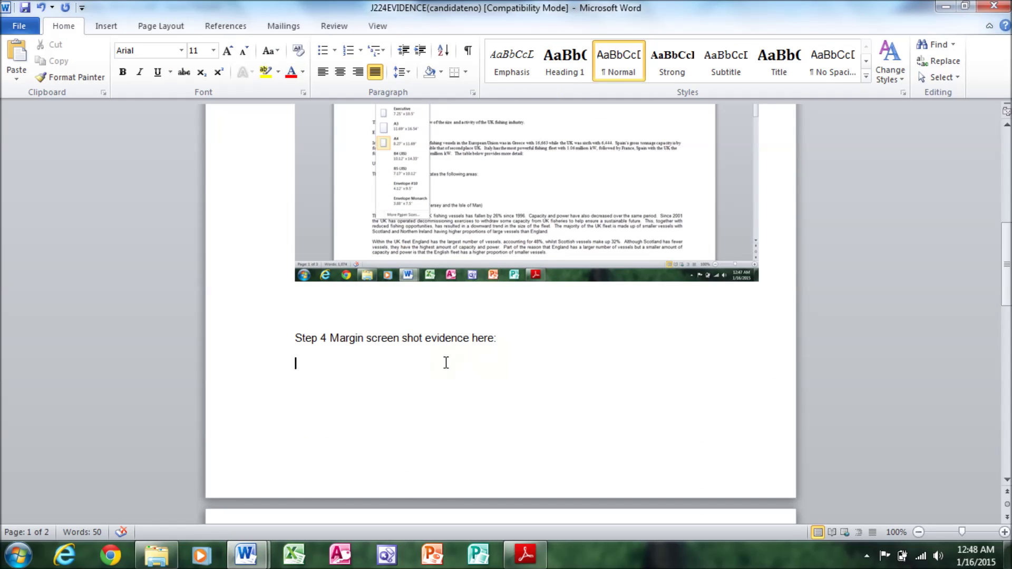
key("ctrl+v")
left_click_drag(1006, 332, 1006, 290)
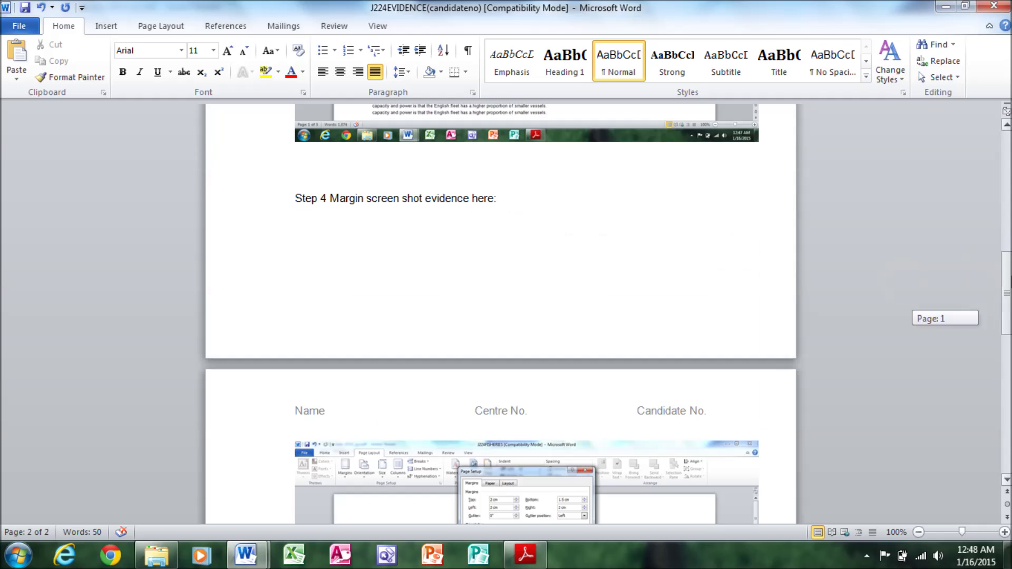
left_click(475, 165)
key("Return")
key("Return")
key("Return")
key("Return")
key("Return")
key("Return")
key("Return")
Save and close the evidence document, returning to the exam paper.
left_click(25, 8)
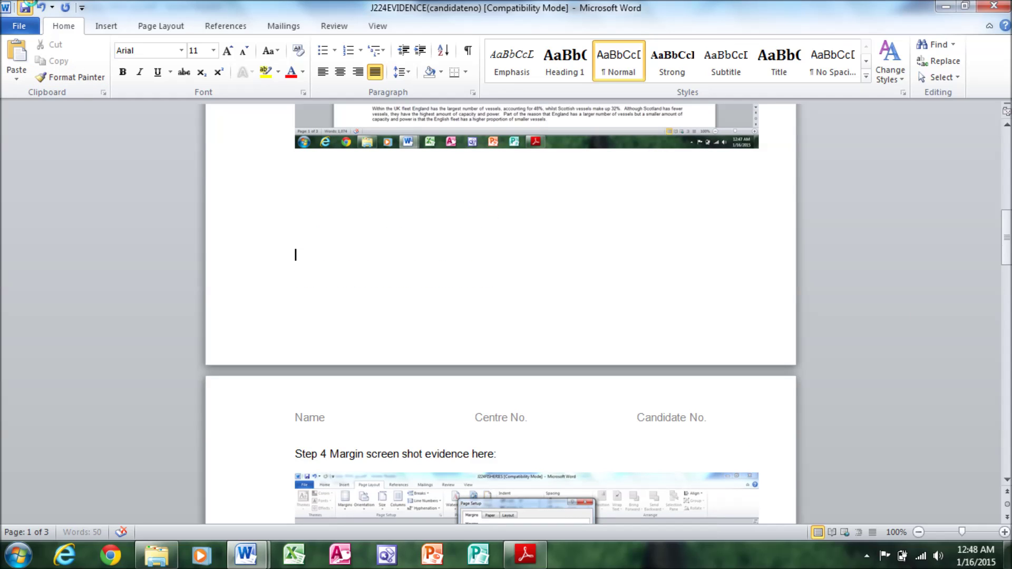
left_click(993, 5)
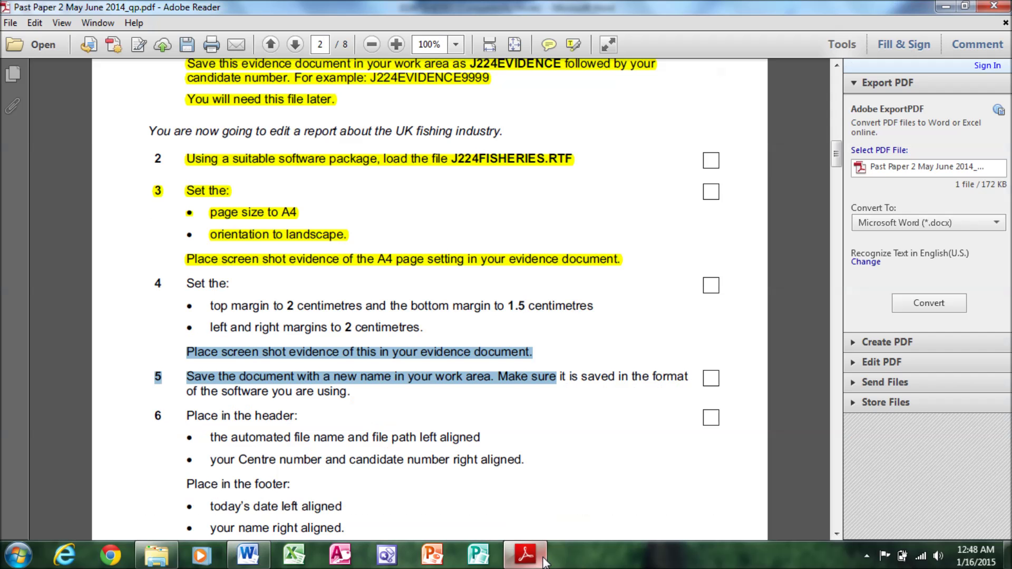
left_click(526, 555)
Highlight task 4's margin and screenshot instructions yellow in the exam paper.
left_click_drag(177, 294, 497, 357)
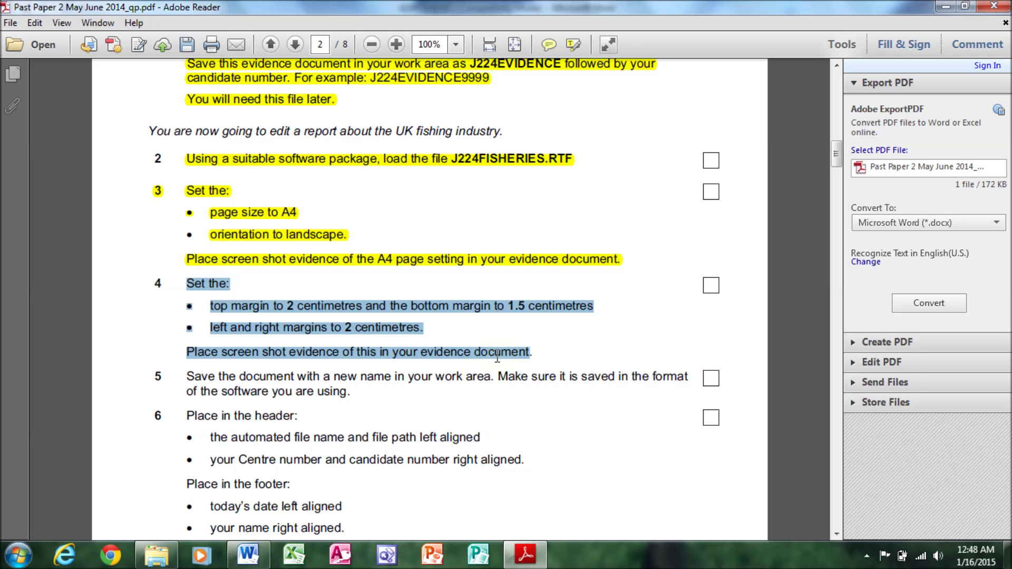
right_click(514, 353)
left_click(548, 378)
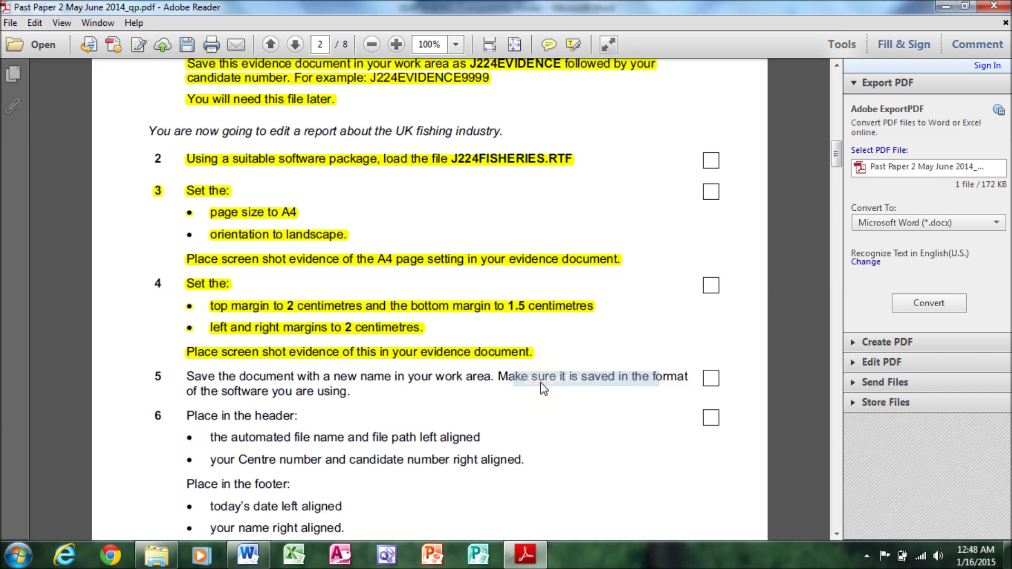
left_click_drag(837, 158, 838, 175)
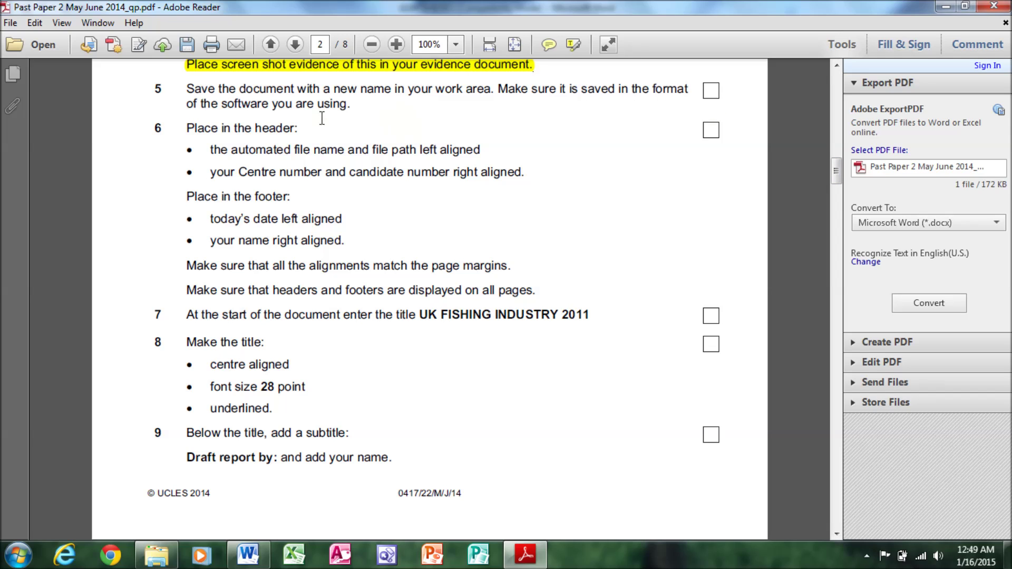
left_click(247, 554)
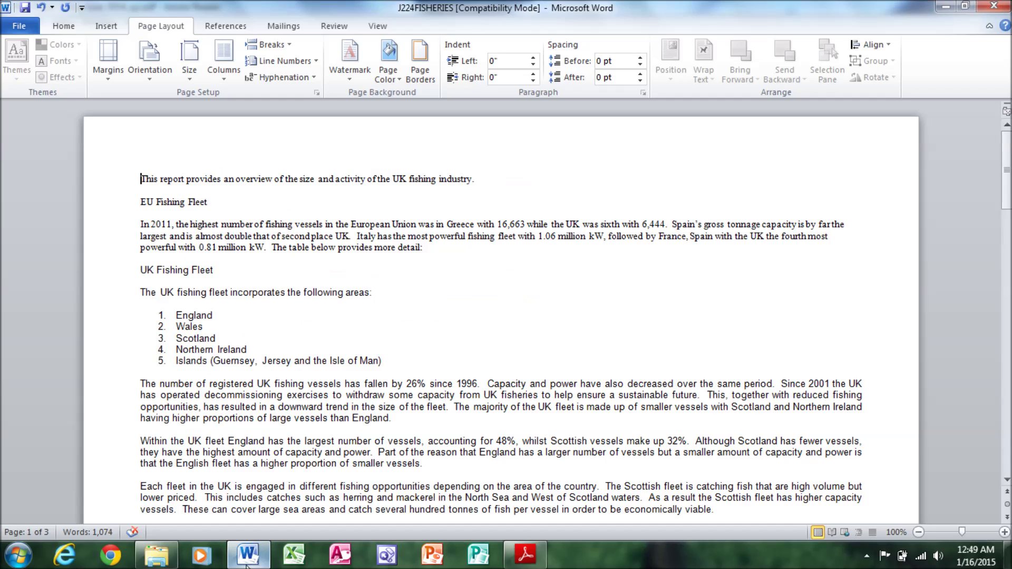
Save the report as 'Newname' in Word Document format, accepting the format upgrade warning.
left_click(19, 26)
left_click(44, 67)
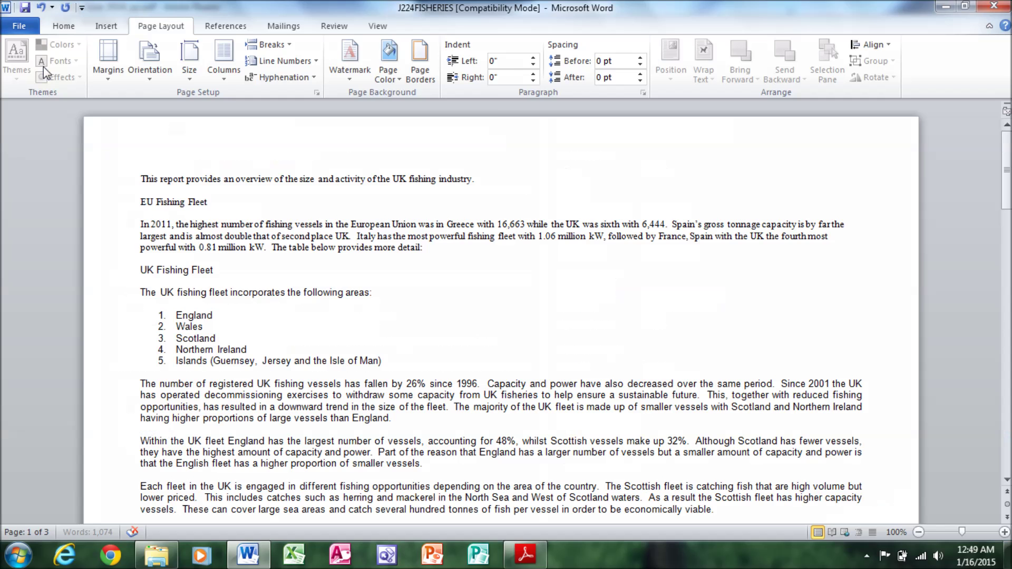
type("Newname")
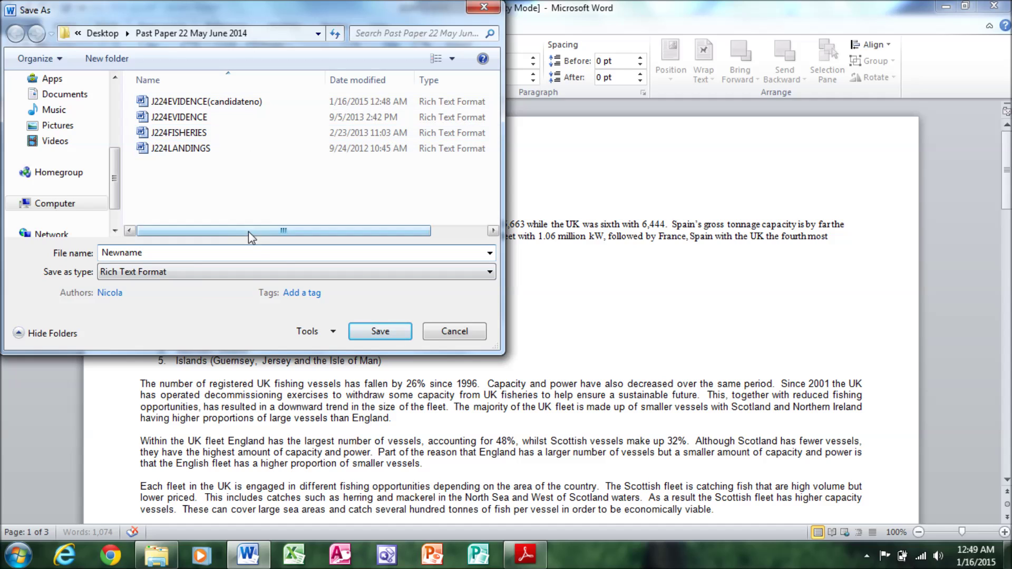
left_click(258, 270)
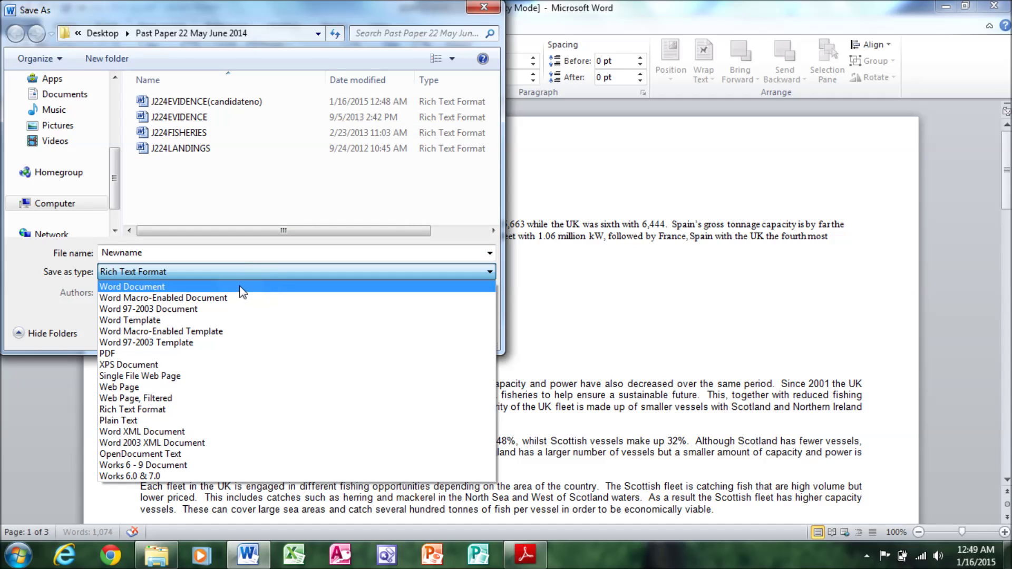
left_click(241, 288)
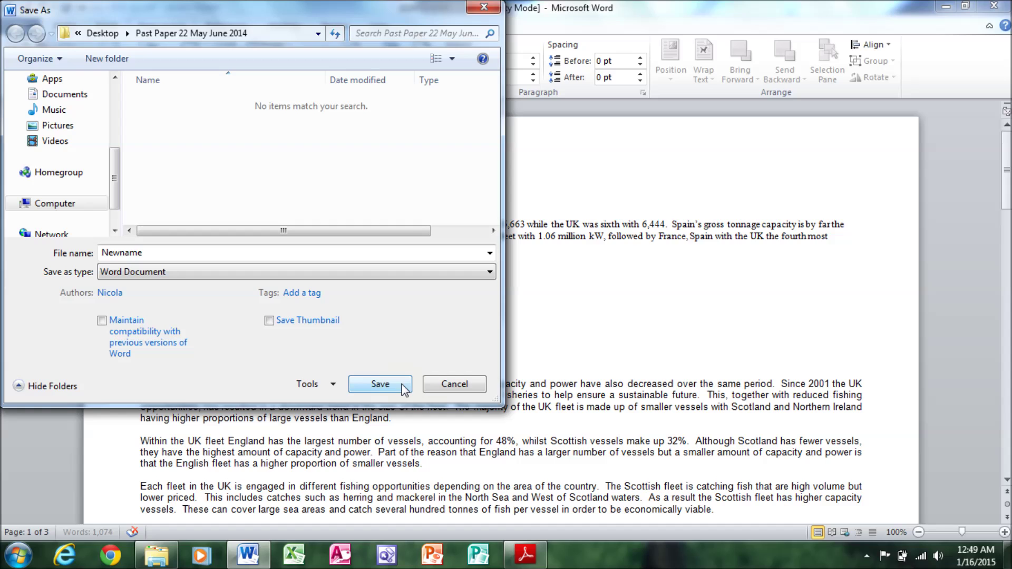
left_click(402, 387)
left_click(694, 317)
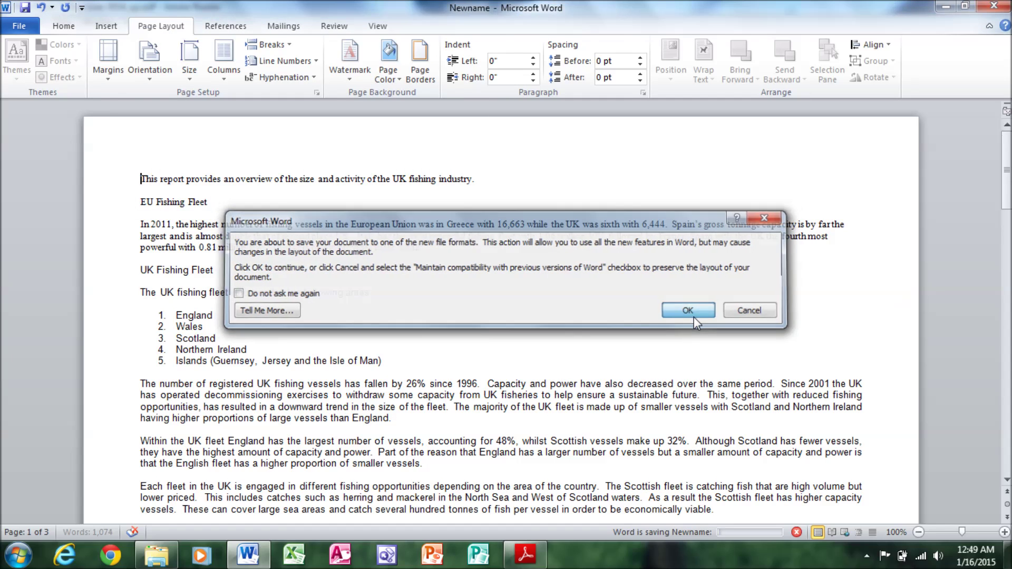
left_click(525, 554)
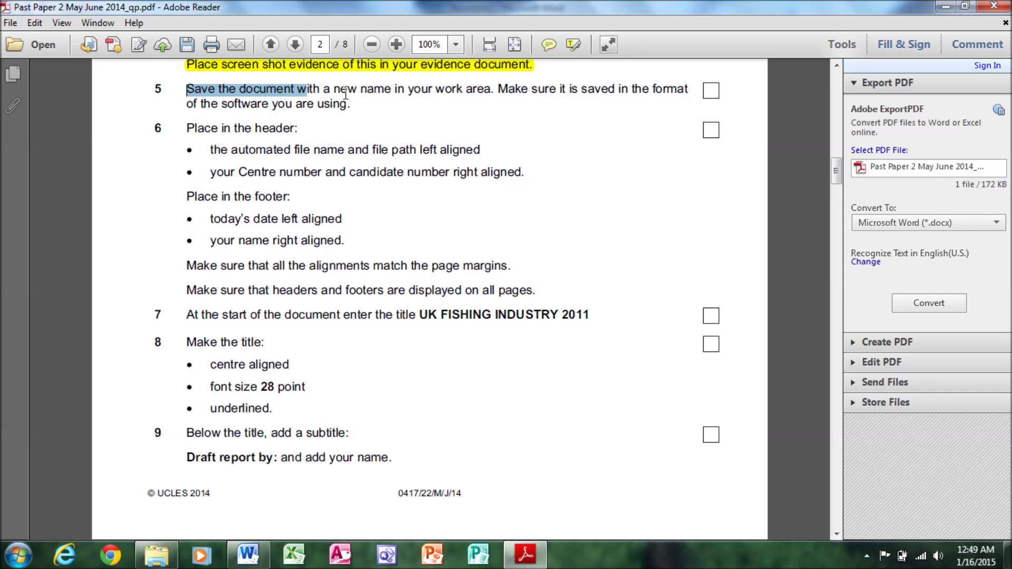
Highlight task 5's save instruction yellow and read task 6's header requirements.
left_click_drag(174, 89, 359, 112)
right_click(324, 99)
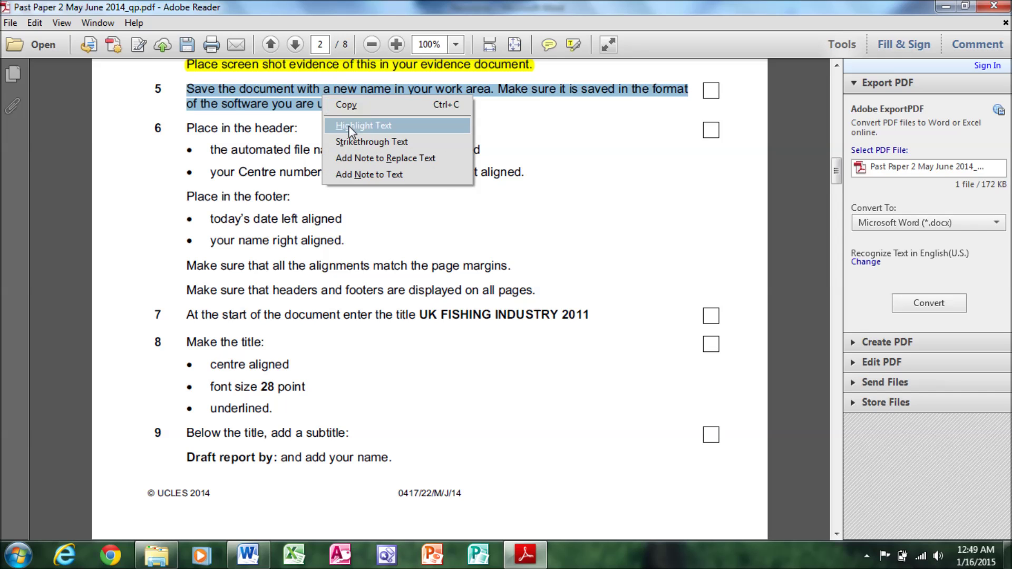
left_click(348, 124)
left_click_drag(185, 128, 292, 126)
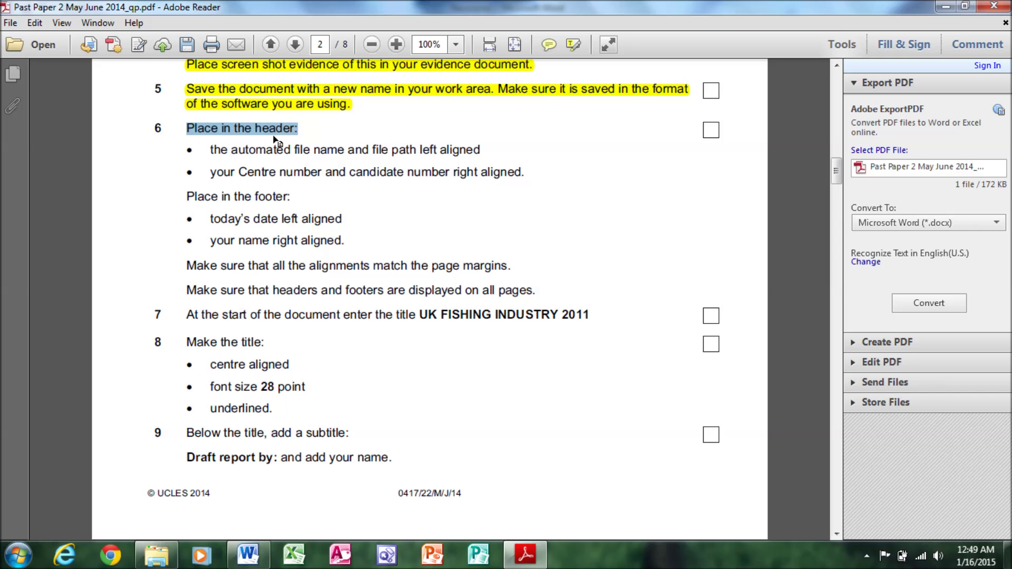
left_click_drag(210, 149, 459, 154)
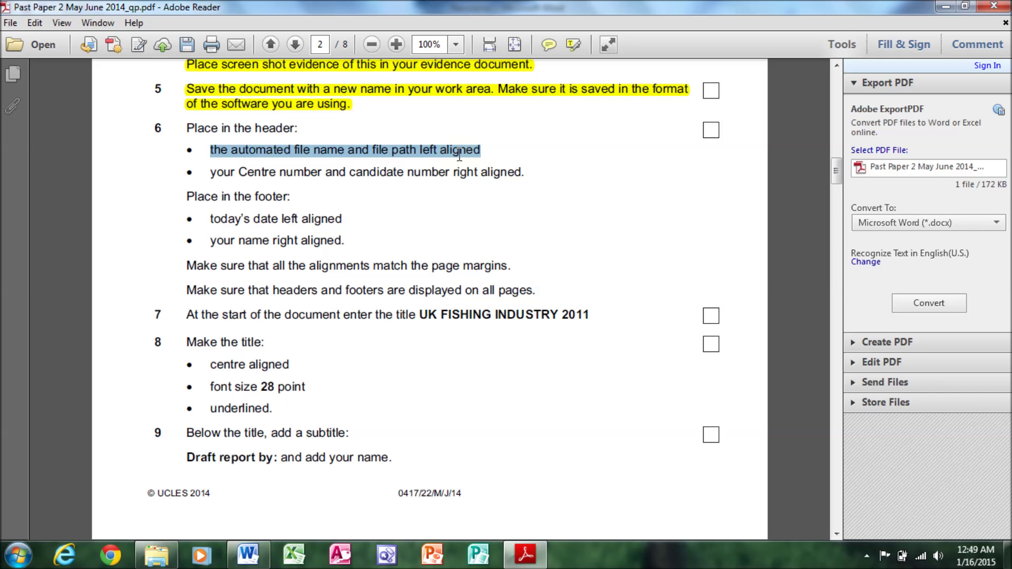
left_click(535, 560)
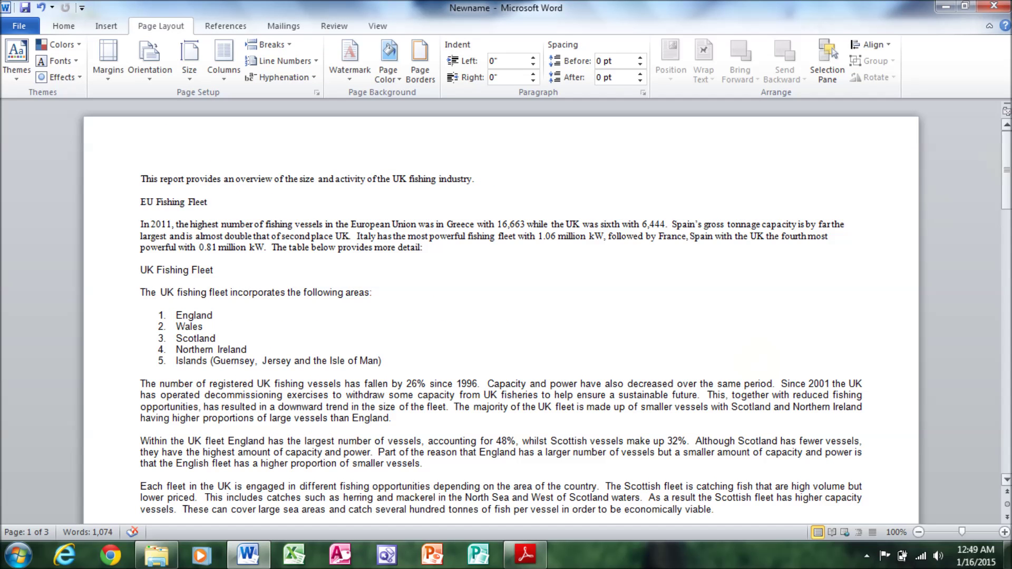
Insert a blank three-column header with the FileName field, including path, on the left.
left_click(94, 26)
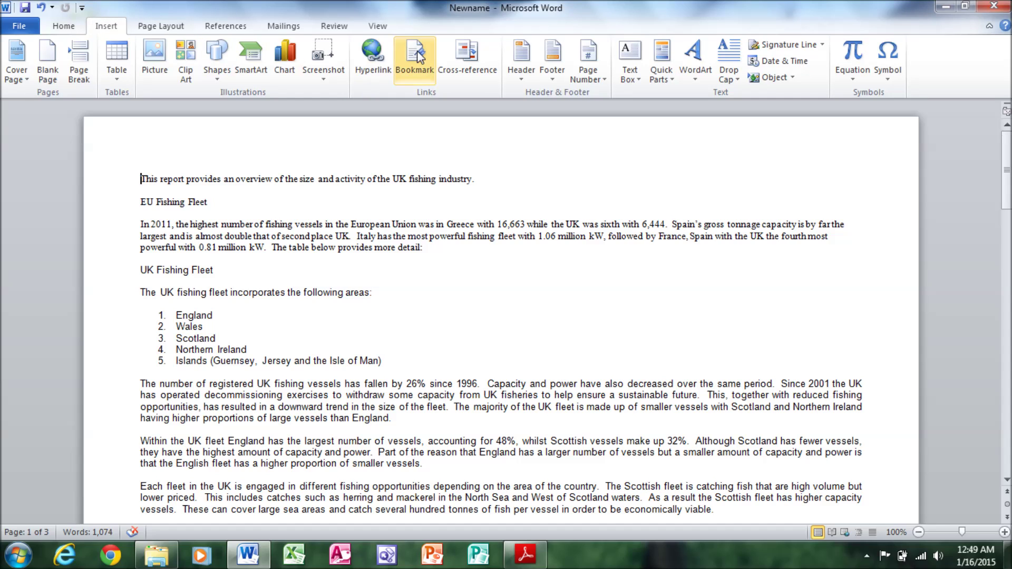
left_click(530, 74)
left_click(589, 203)
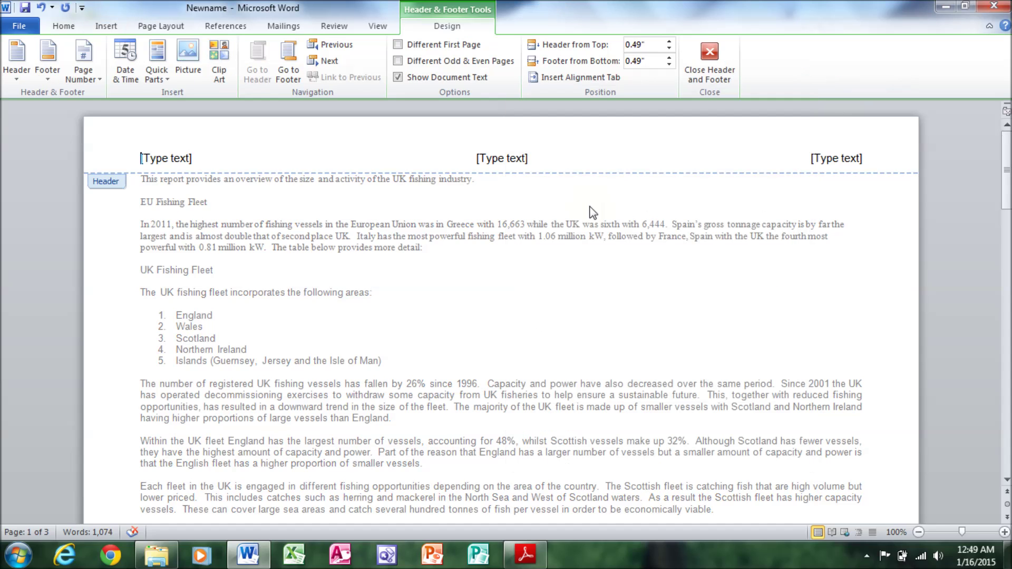
left_click(165, 158)
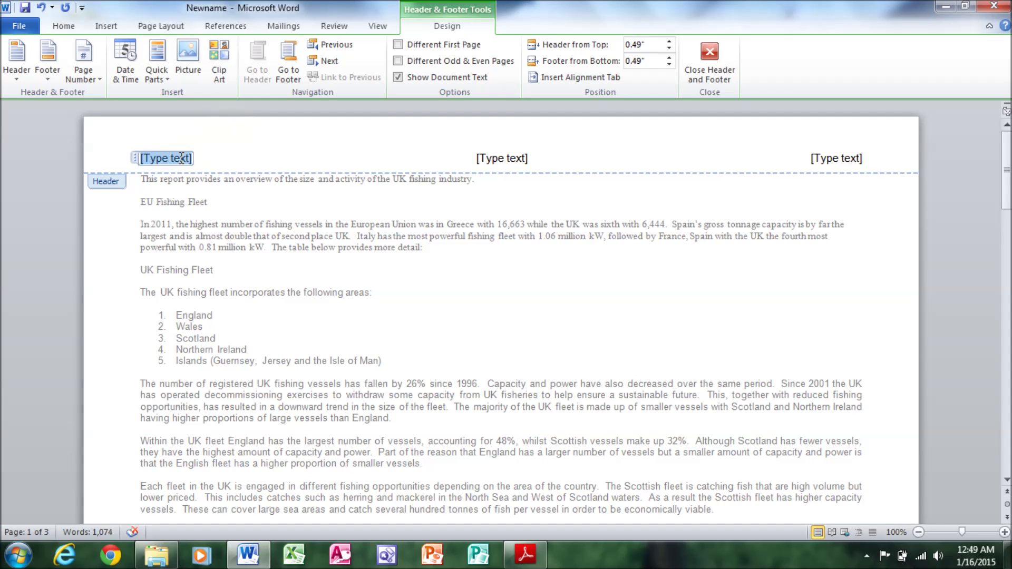
left_click(153, 71)
left_click(180, 129)
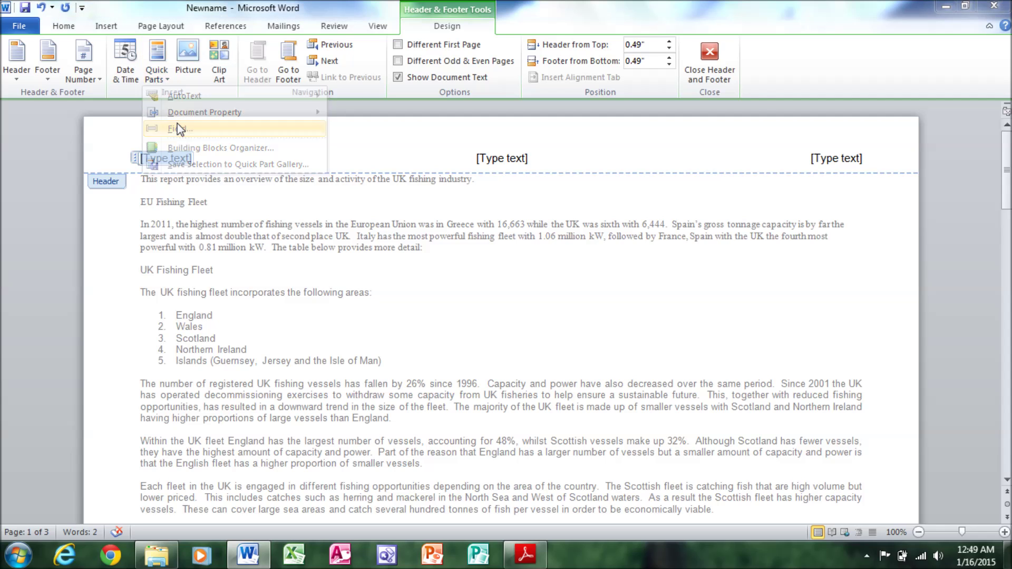
left_click_drag(373, 211, 378, 240)
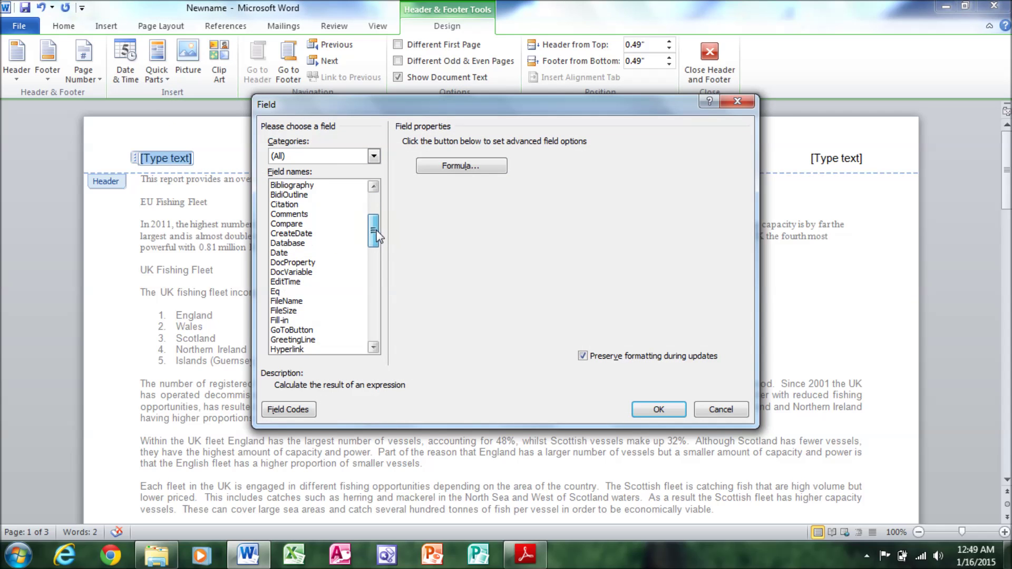
left_click(295, 272)
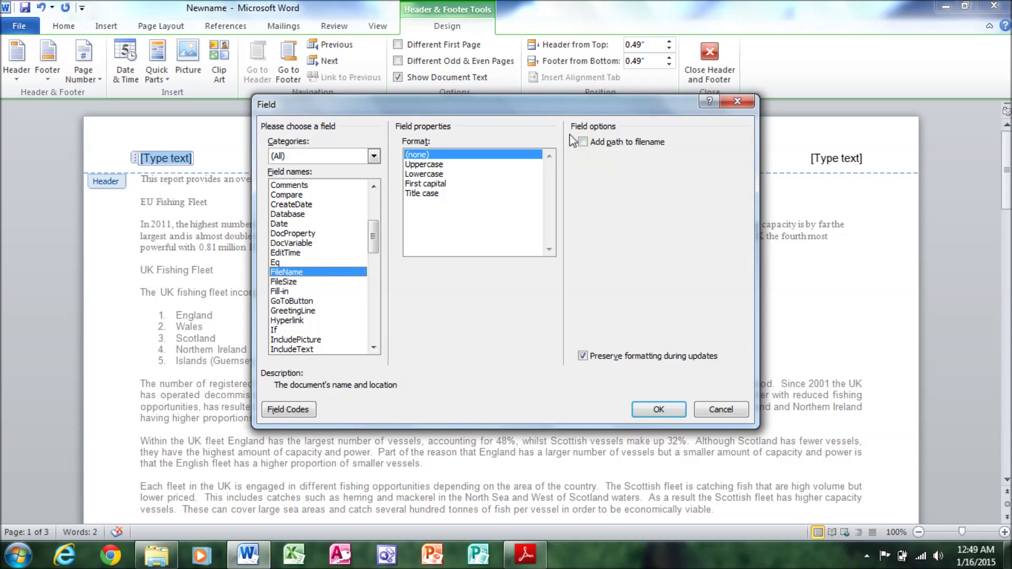
left_click(585, 144)
left_click(659, 410)
Delete the middle placeholder, type 'Centre No. ,Candidate No.' on the right and close the header.
left_click(501, 171)
key("Delete")
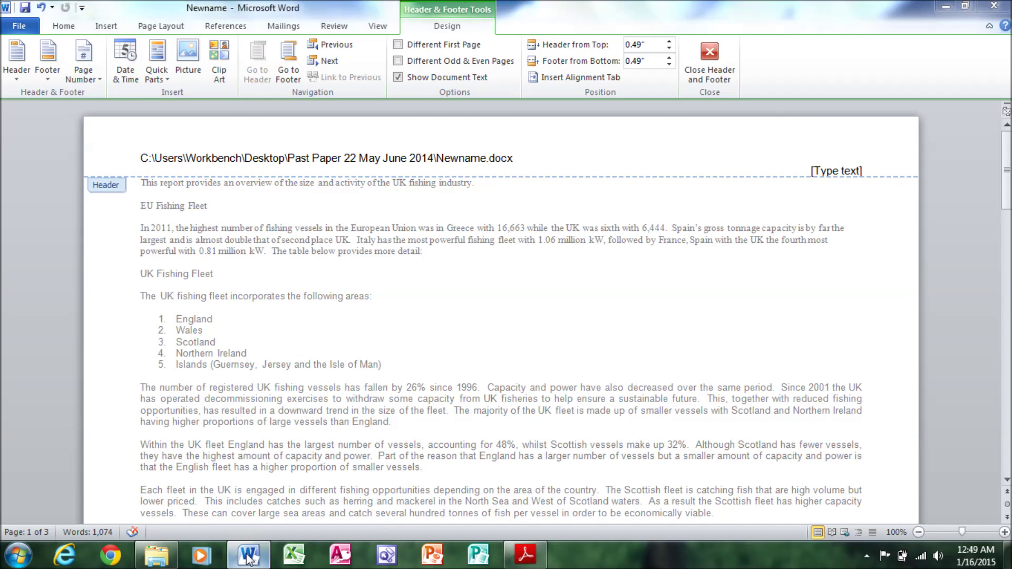
left_click(264, 558)
left_click(158, 556)
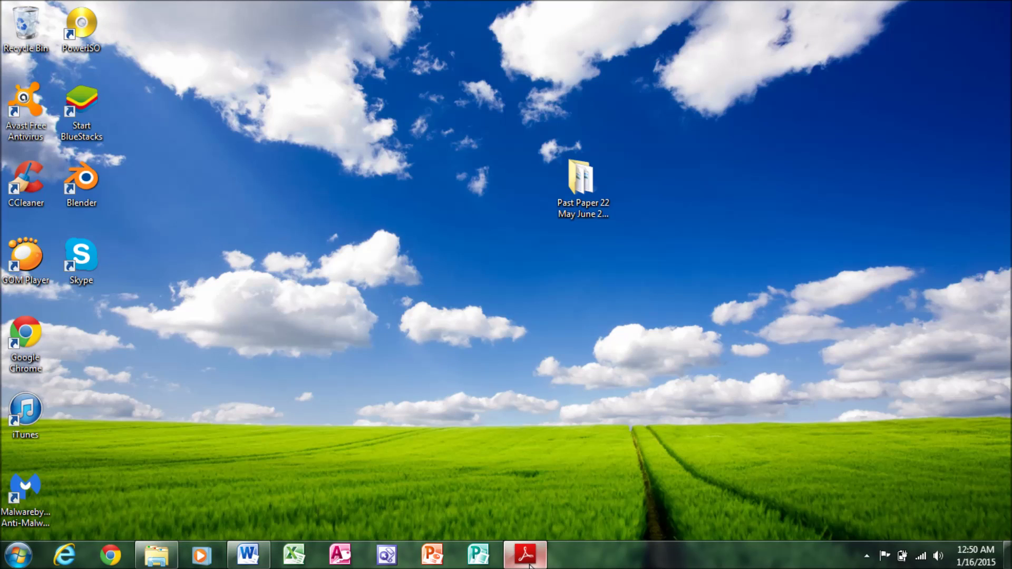
left_click(526, 555)
left_click_drag(199, 167, 537, 193)
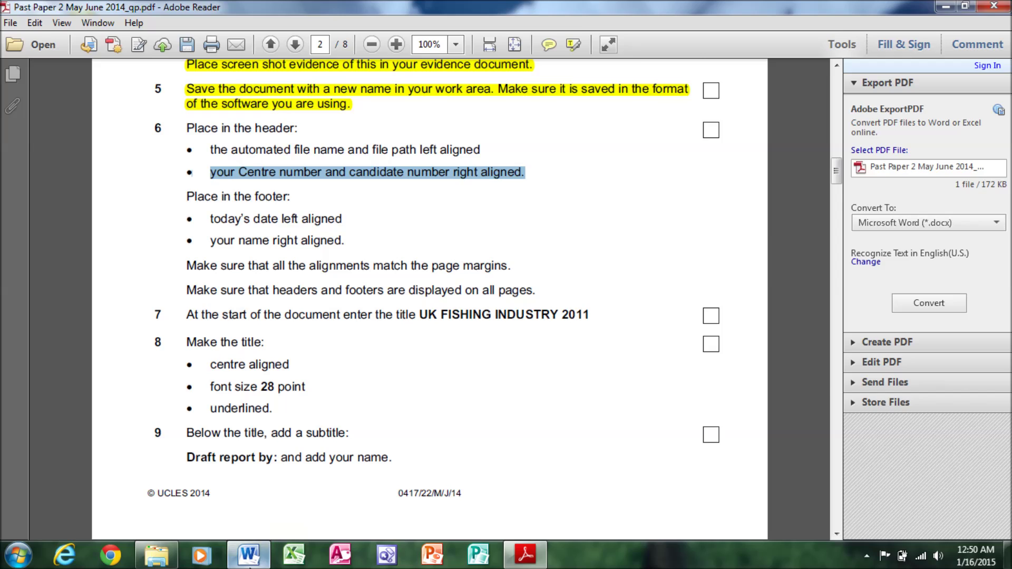
left_click(248, 555)
left_click(849, 168)
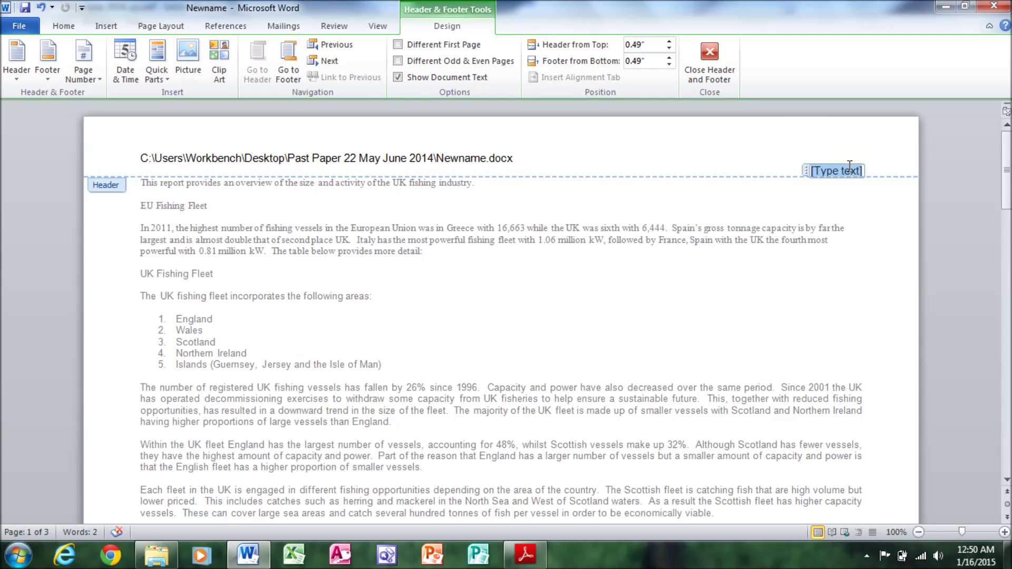
type("Centre No. , Candidate No.")
left_click(716, 59)
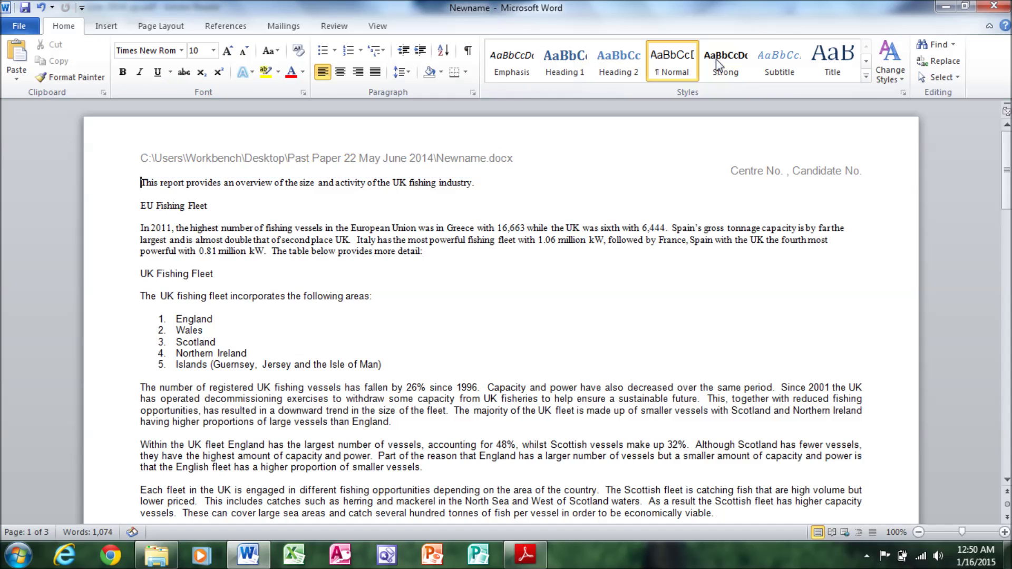
left_click(531, 563)
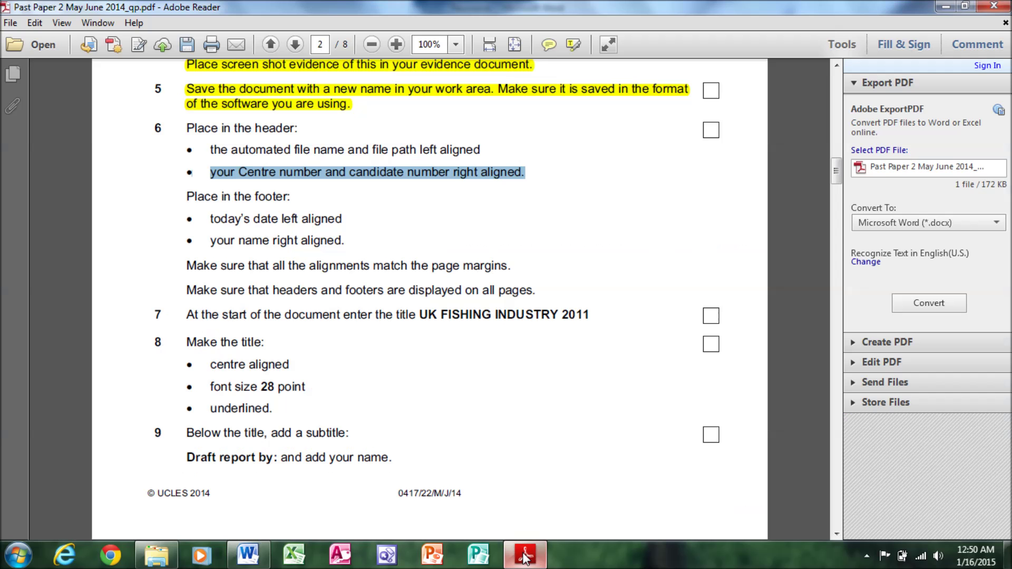
Highlight the 'Place in the header:' heading and both its bullets yellow in the exam paper.
left_click_drag(186, 196, 300, 198)
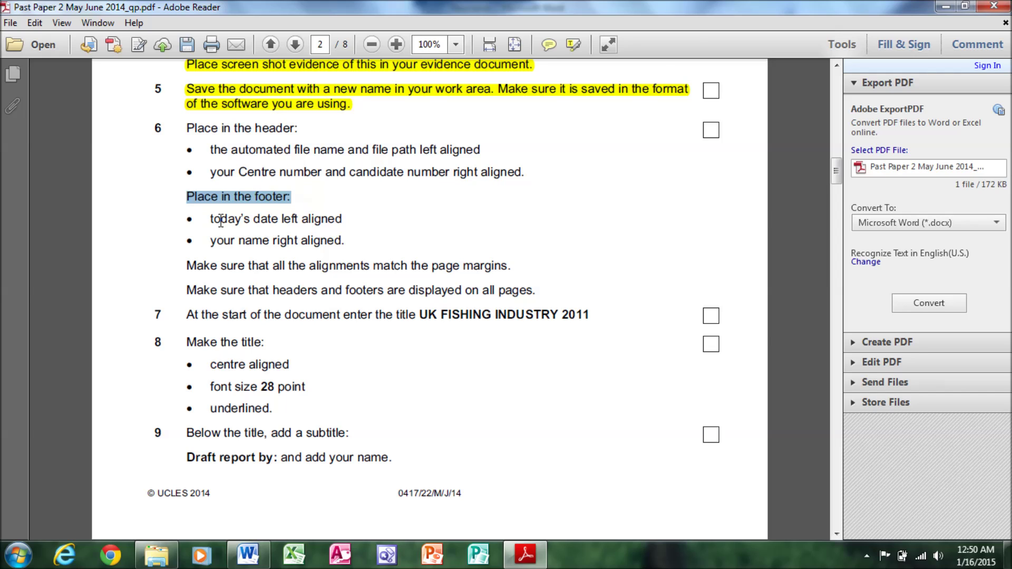
left_click_drag(210, 224, 350, 219)
left_click_drag(166, 123, 530, 177)
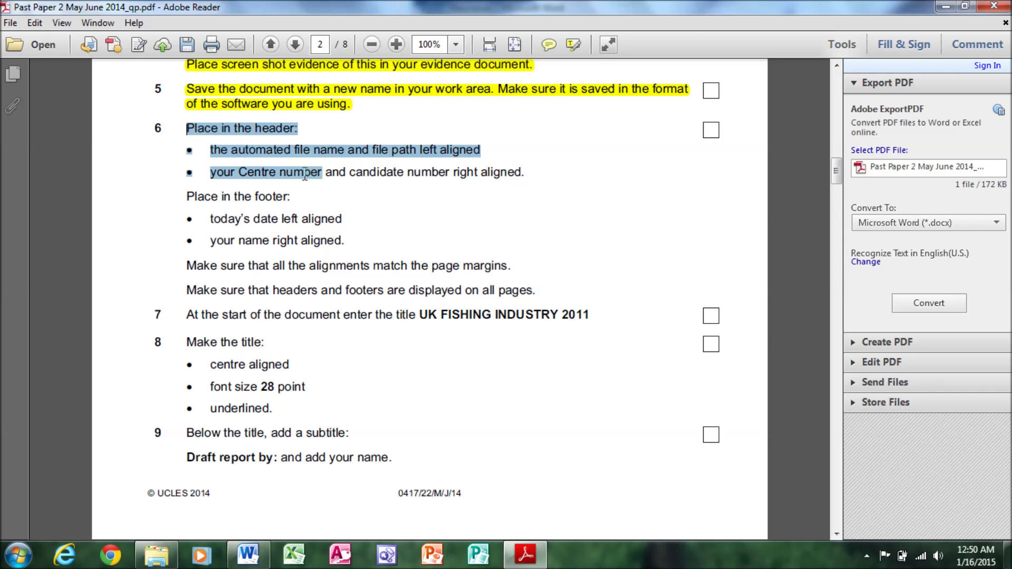
right_click(511, 178)
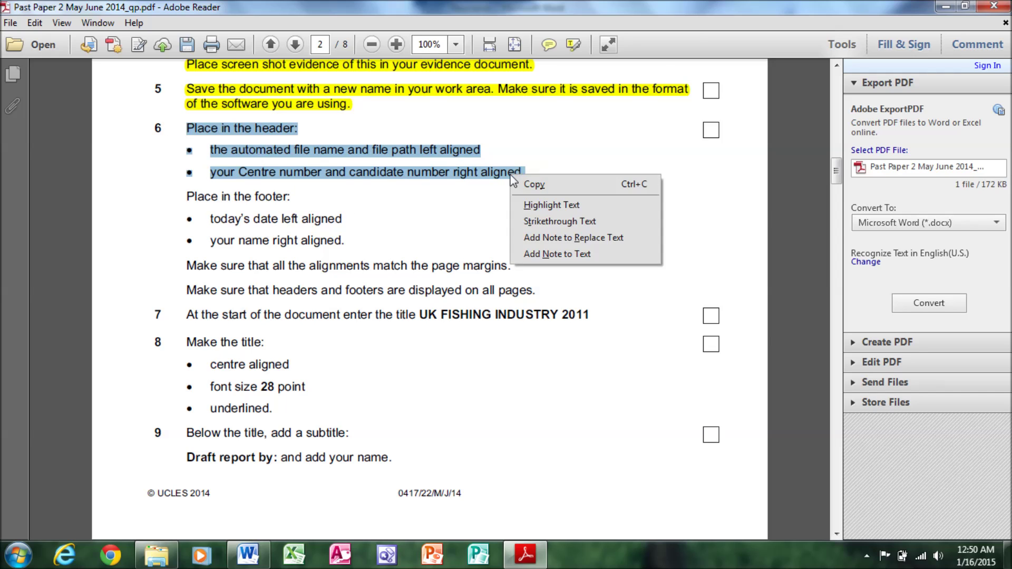
left_click(536, 205)
left_click_drag(188, 194, 305, 189)
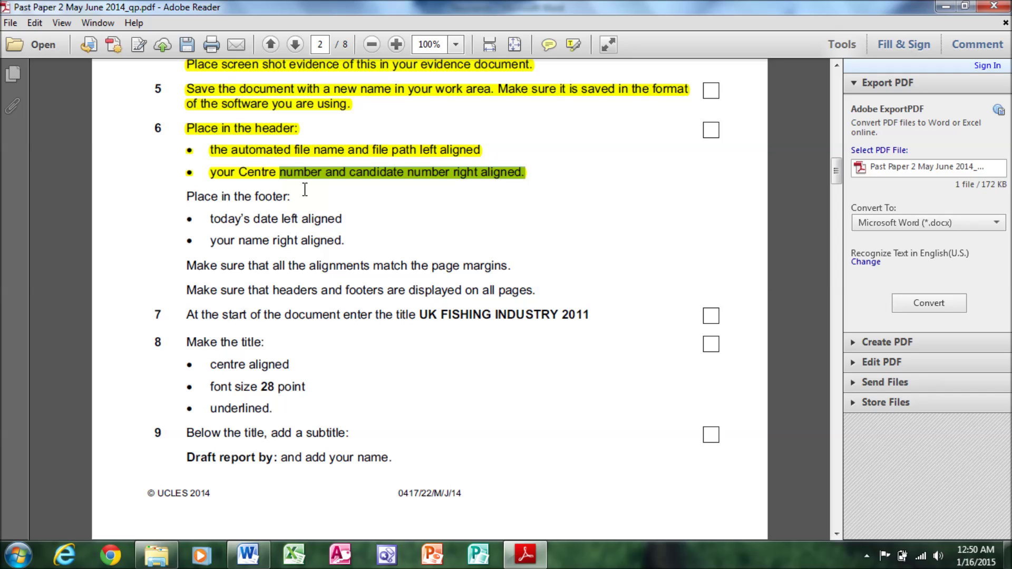
left_click_drag(208, 223, 335, 215)
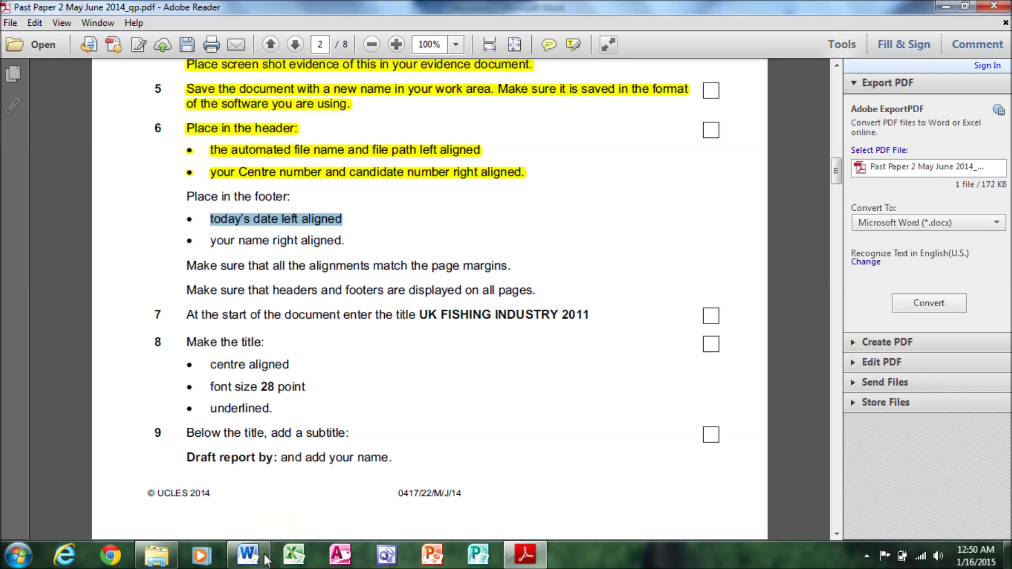
left_click(266, 554)
Add a blank three-part footer with the date 16/01/2015 on the left.
left_click(106, 26)
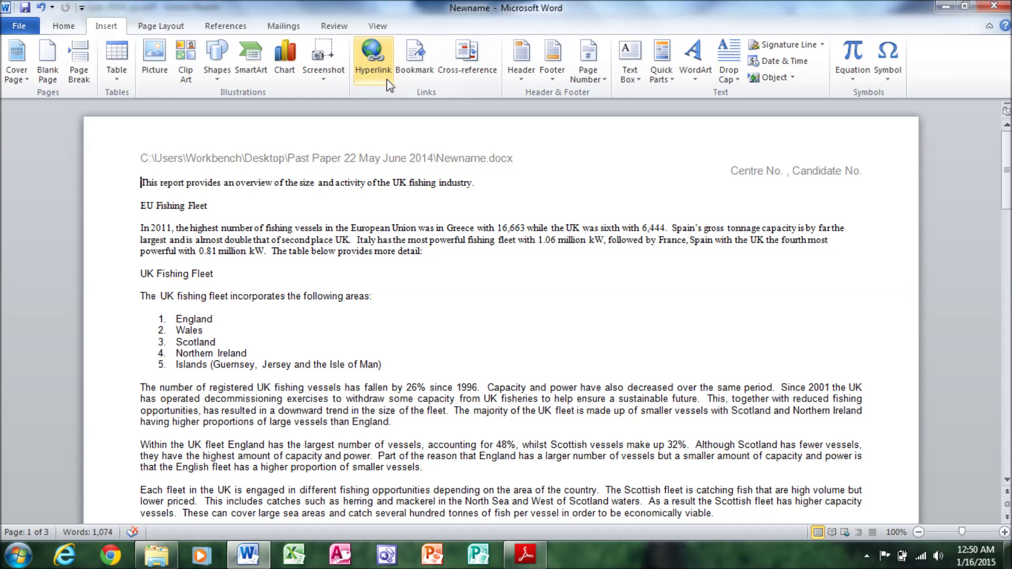
left_click(552, 61)
left_click(592, 240)
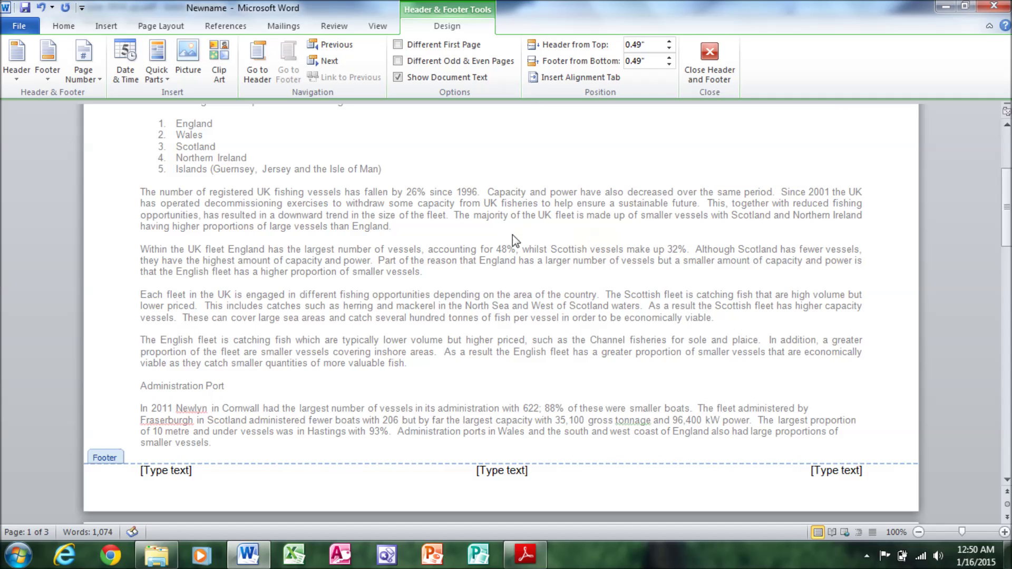
left_click(203, 472)
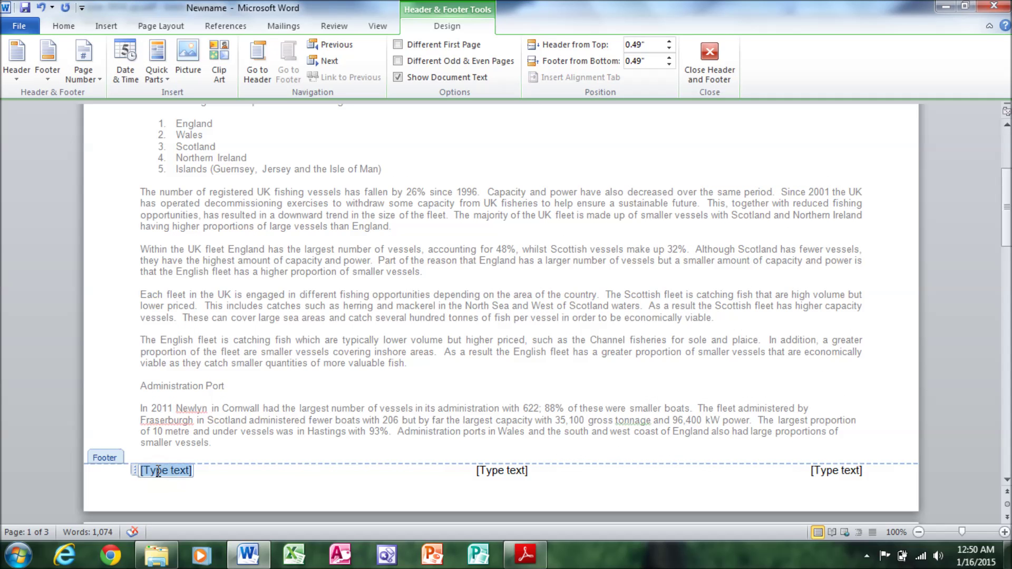
left_click(133, 80)
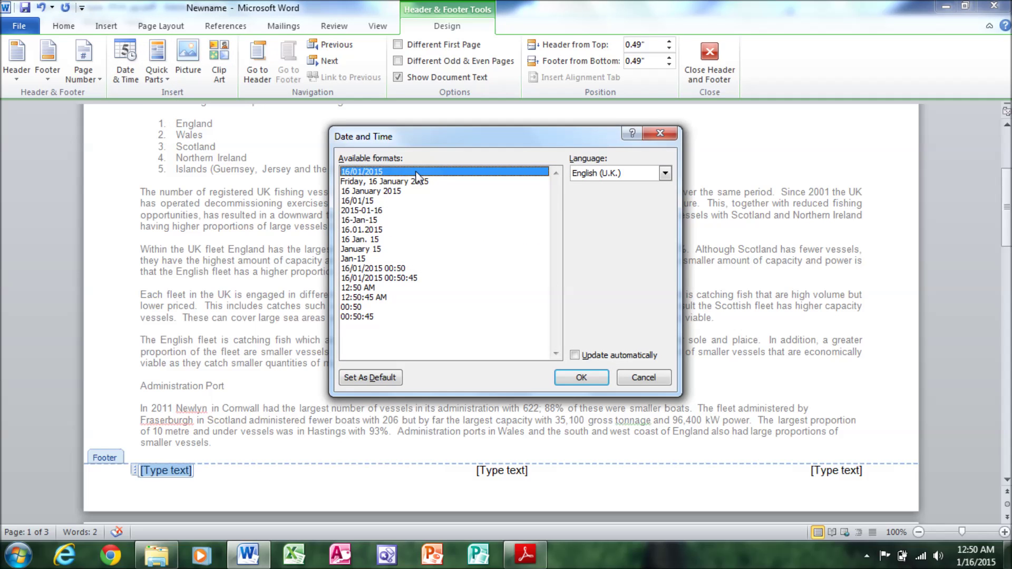
left_click(580, 378)
Type 'Name' in the right footer placeholder, delete the centre one and close the footer.
left_click(232, 557)
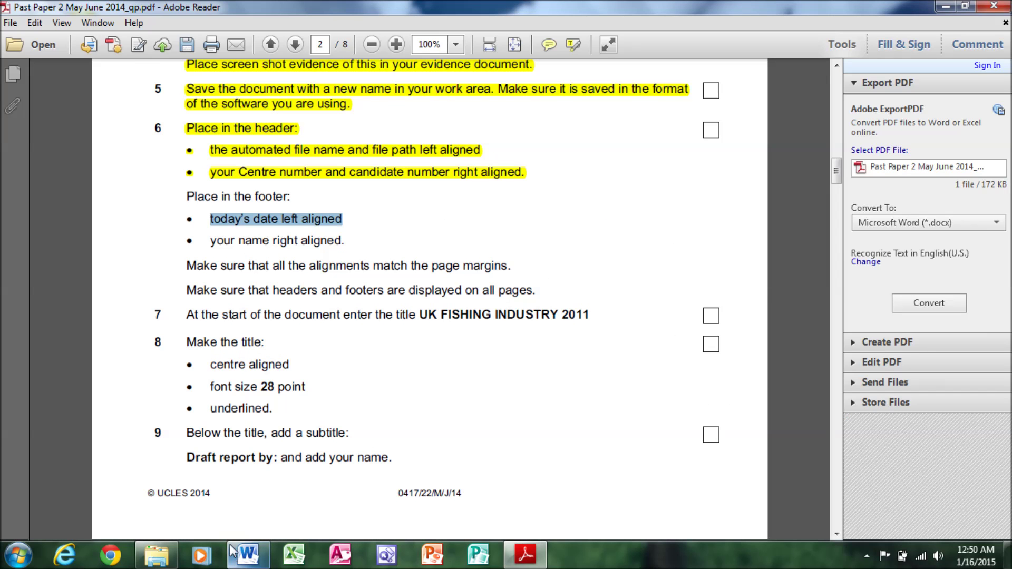
left_click_drag(206, 246, 349, 232)
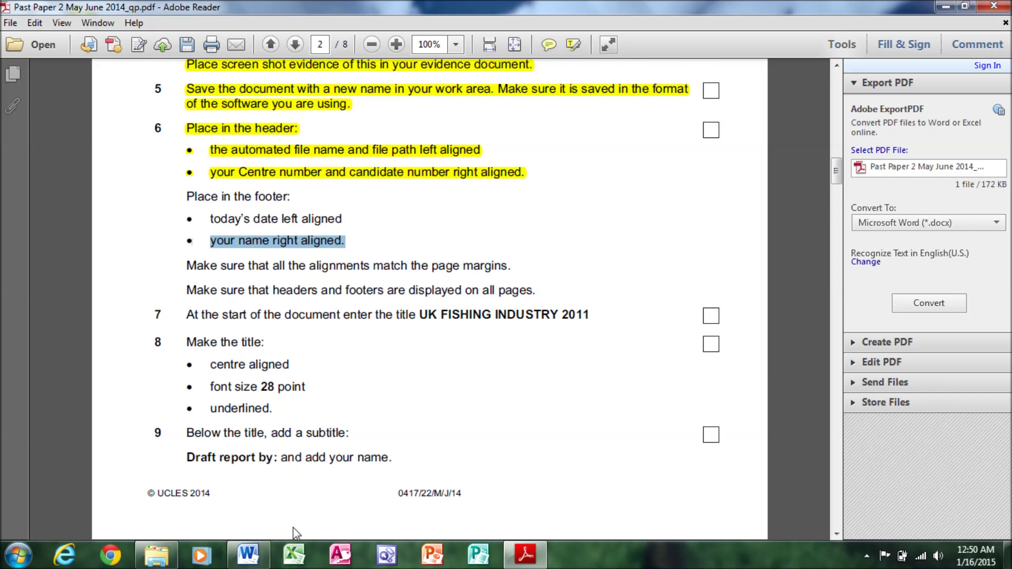
left_click(248, 555)
left_click(839, 471)
type("Name")
left_click(522, 471)
key("Delete")
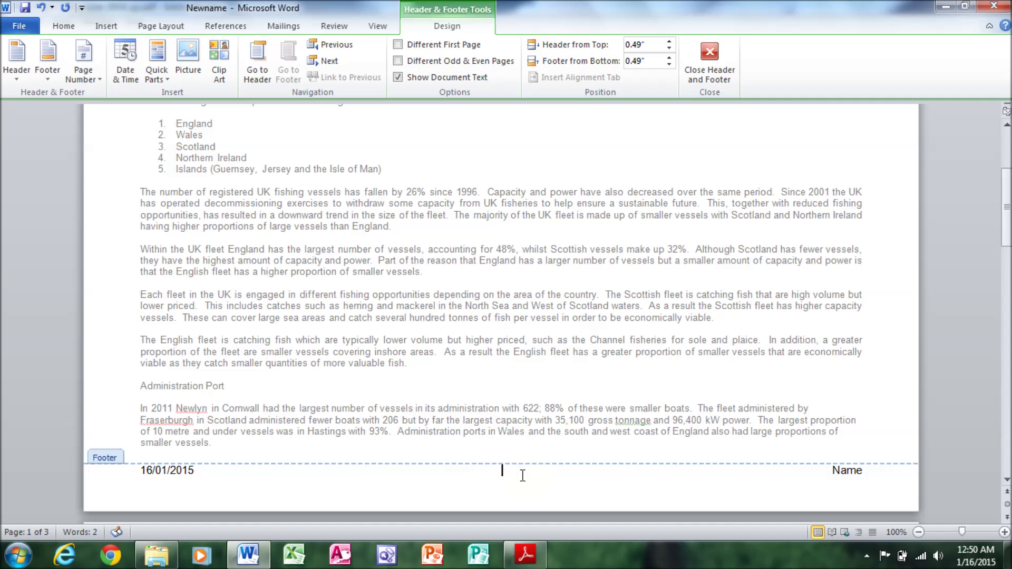
left_click(710, 63)
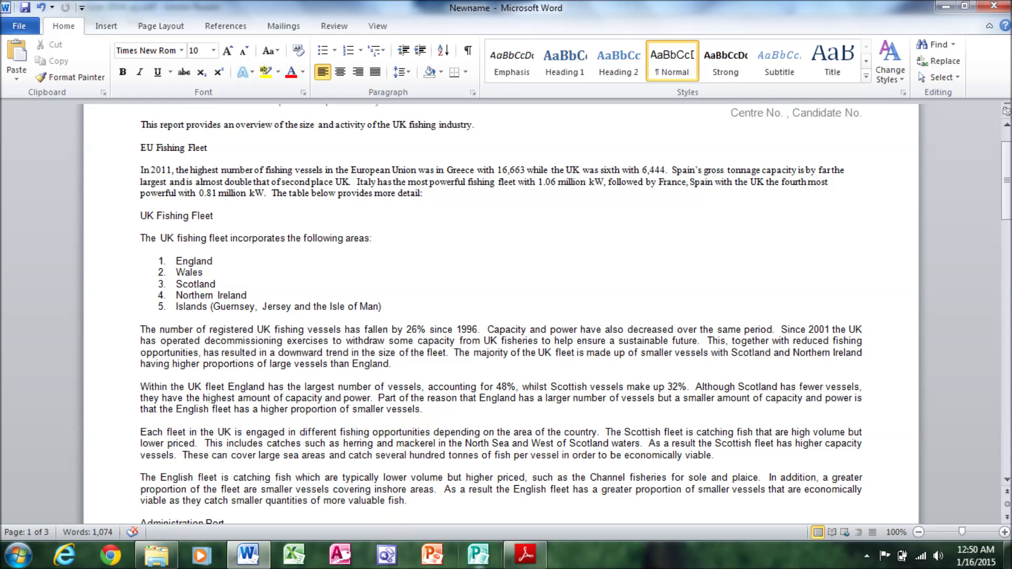
Highlight the footer instructions yellow in the exam paper.
left_click(508, 563)
mouse_move(177, 191)
left_mouse_down()
mouse_move(349, 245)
mouse_move(373, 264)
mouse_move(533, 291)
mouse_move(559, 316)
mouse_move(372, 266)
mouse_move(188, 194)
left_mouse_up()
left_click(542, 297)
right_click(204, 199)
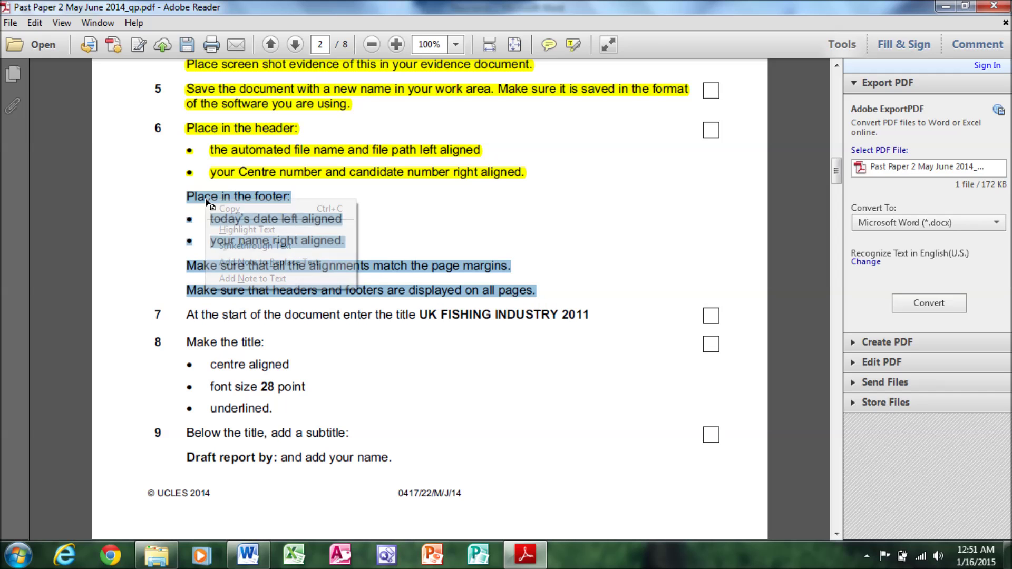
left_click(247, 229)
Copy 'UK FISHING INDUSTRY 2011' from the exam paper and paste it as the report's first line.
mouse_move(186, 315)
left_mouse_down()
mouse_move(421, 325)
mouse_move(420, 316)
mouse_move(577, 318)
left_mouse_up()
right_click(571, 318)
left_click(583, 328)
left_click(250, 555)
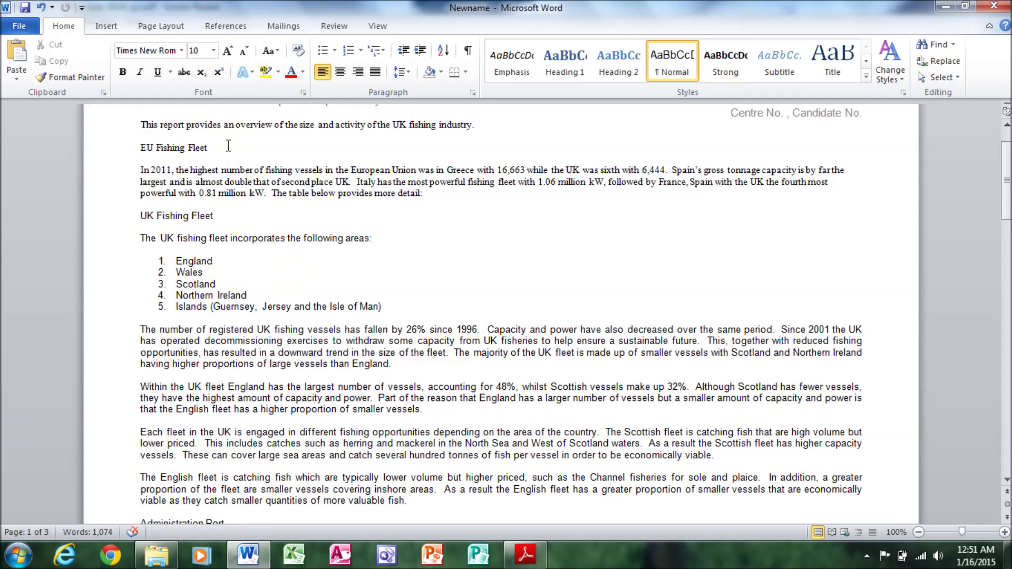
scroll(1007, 125, "up", 2)
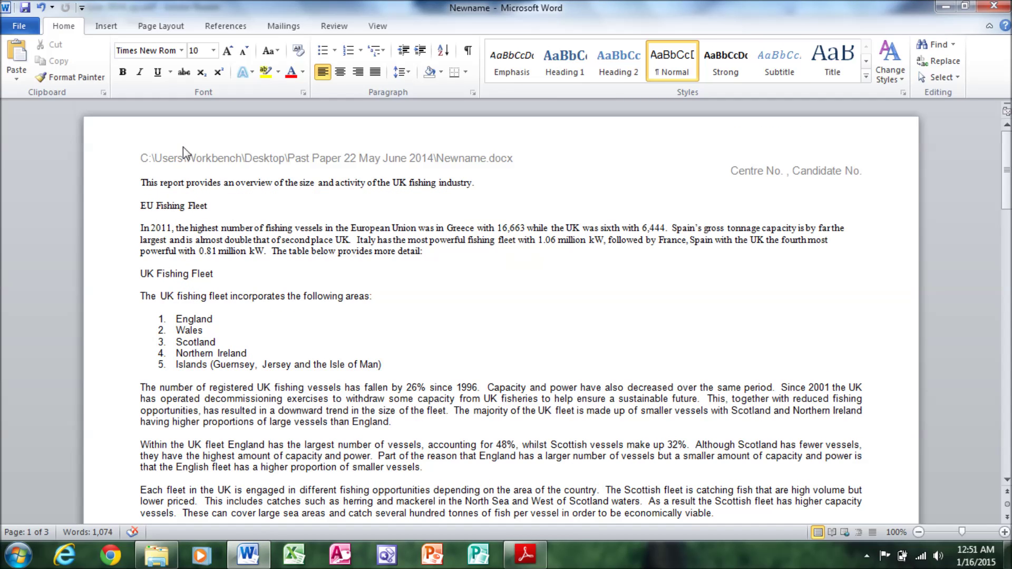
key("Return")
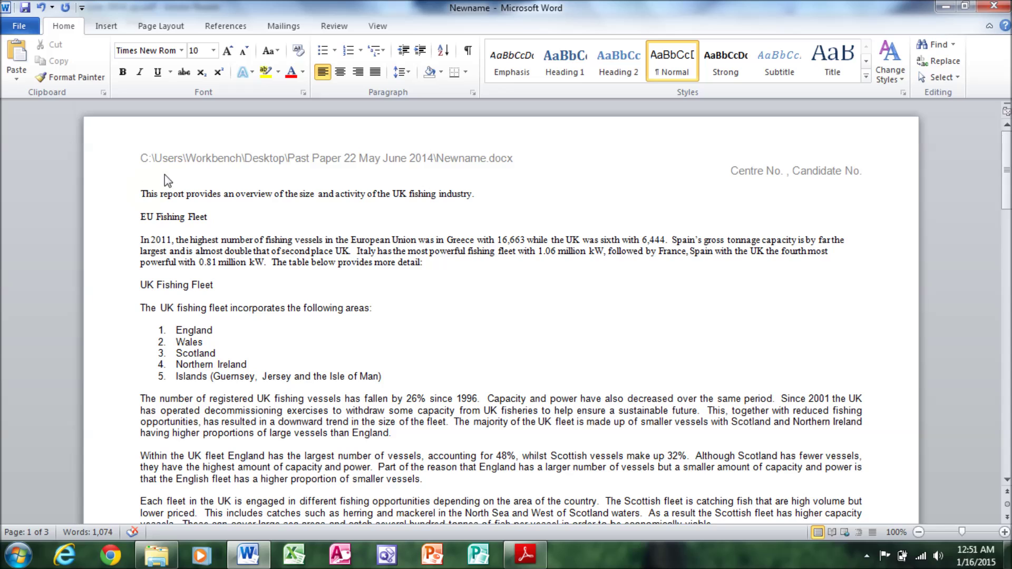
key("ctrl+v")
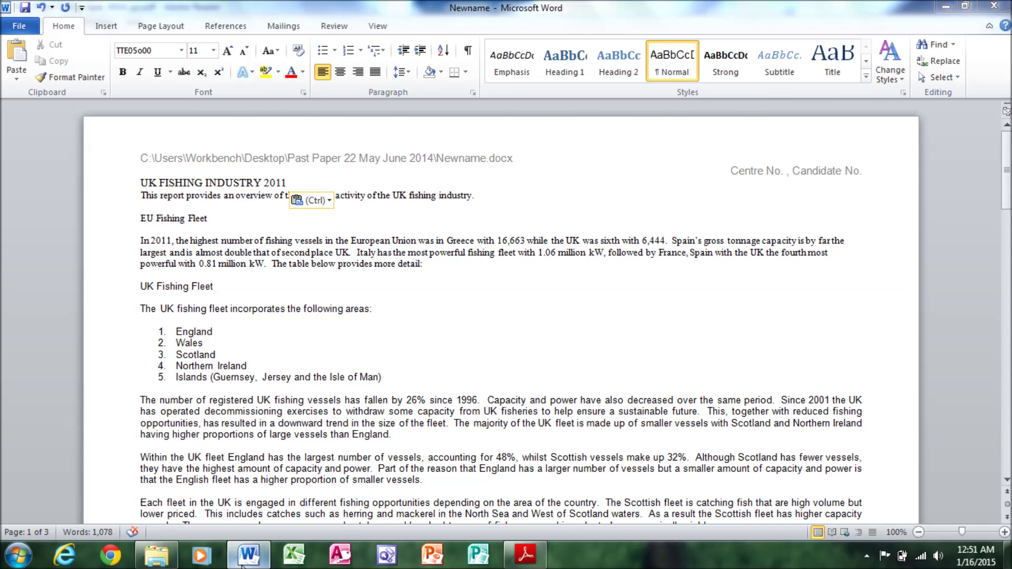
Highlight item 7 yellow and select the title's centre-alignment requirement.
left_click(242, 558)
left_click_drag(187, 314, 569, 323)
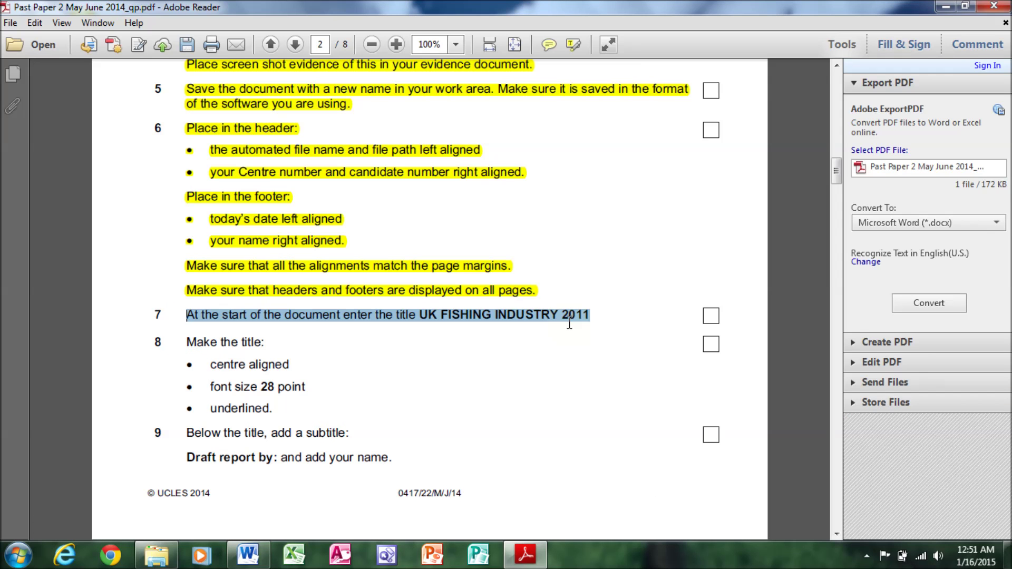
right_click(569, 324)
left_click(601, 346)
left_click_drag(187, 342, 271, 347)
left_click_drag(211, 365, 286, 371)
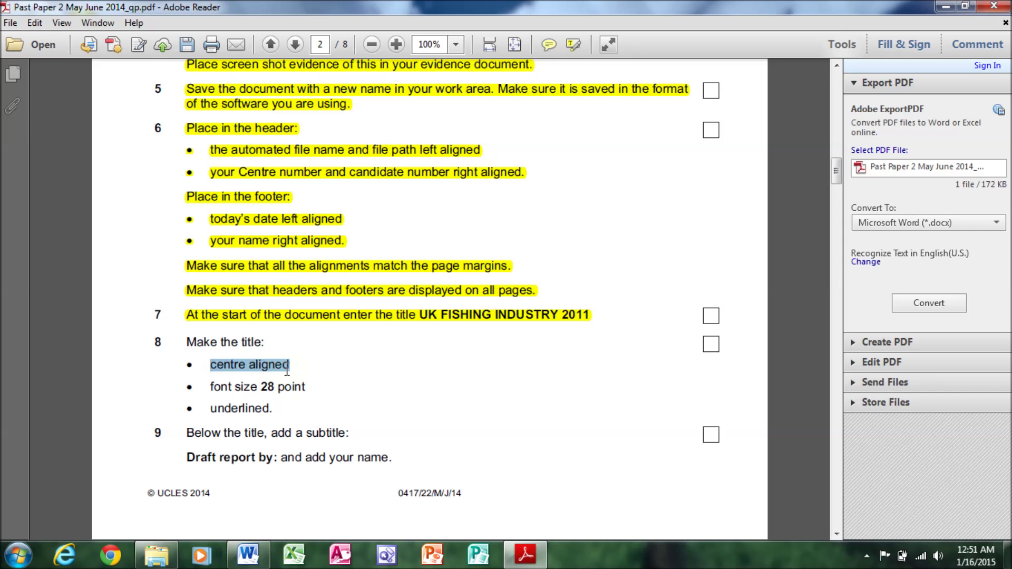
left_click(248, 554)
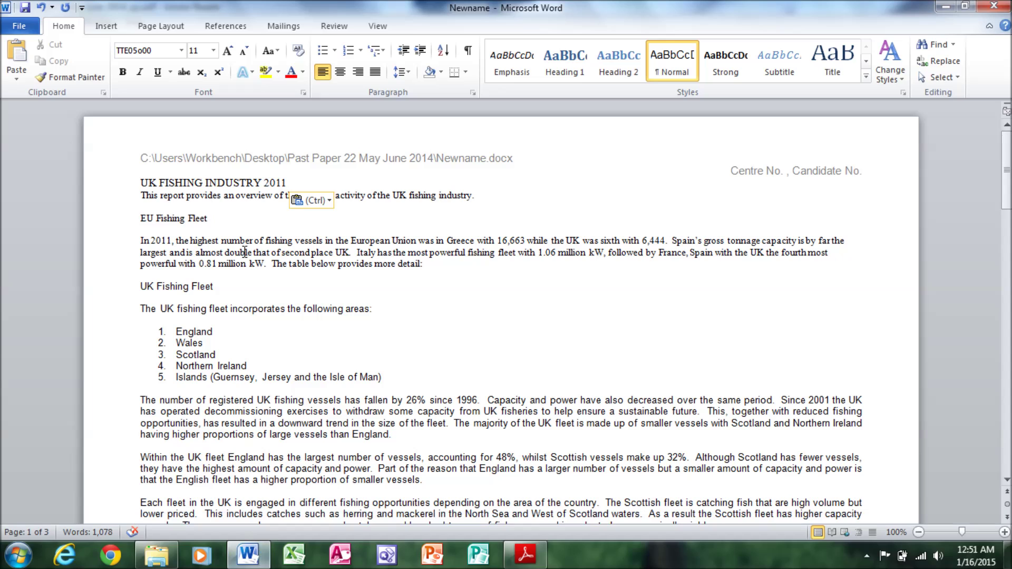
Centre the title UK FISHING INDUSTRY 2011 and set it to 28 point.
left_click_drag(283, 183, 138, 183)
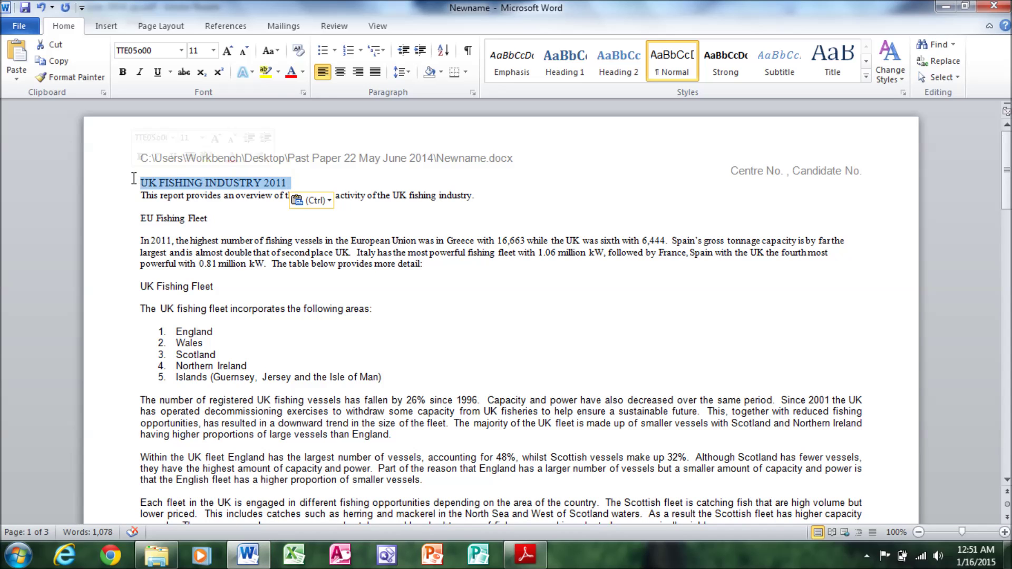
left_click(340, 71)
left_click(526, 554)
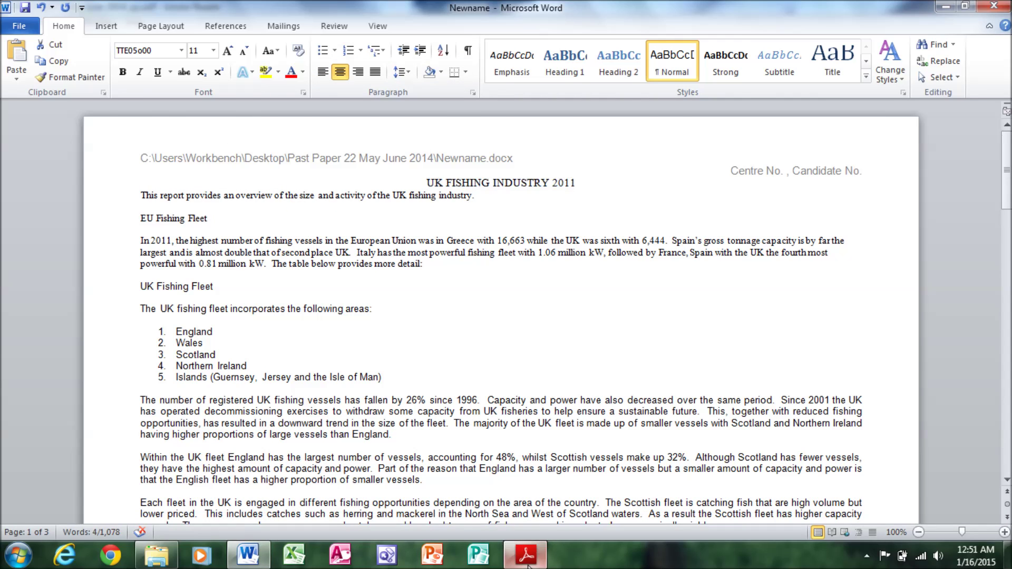
left_click_drag(211, 387, 300, 388)
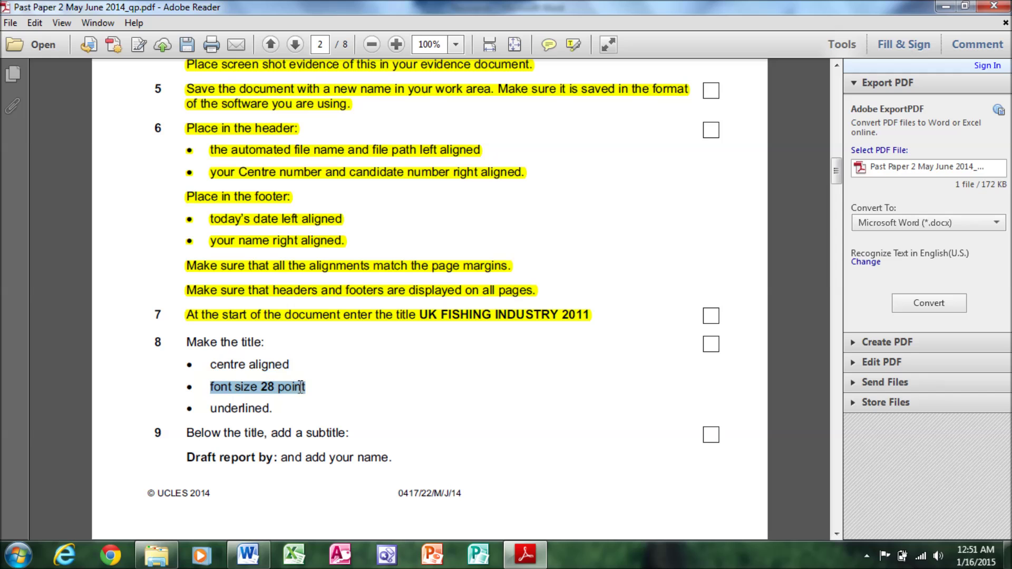
left_click(253, 551)
left_click(213, 50)
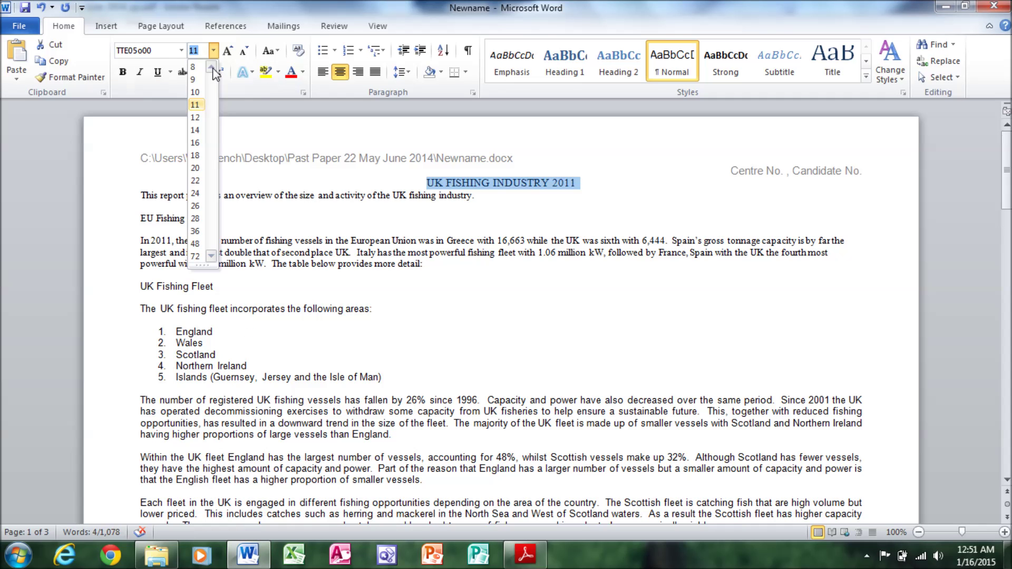
left_click(195, 218)
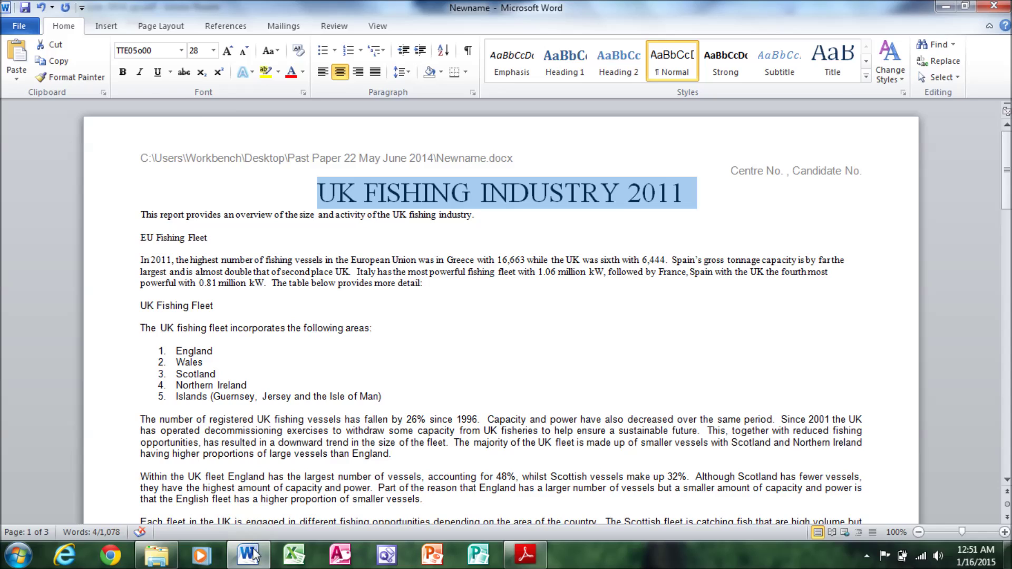
Underline the title after checking the underline requirement.
left_click(253, 554)
left_click_drag(211, 408, 289, 419)
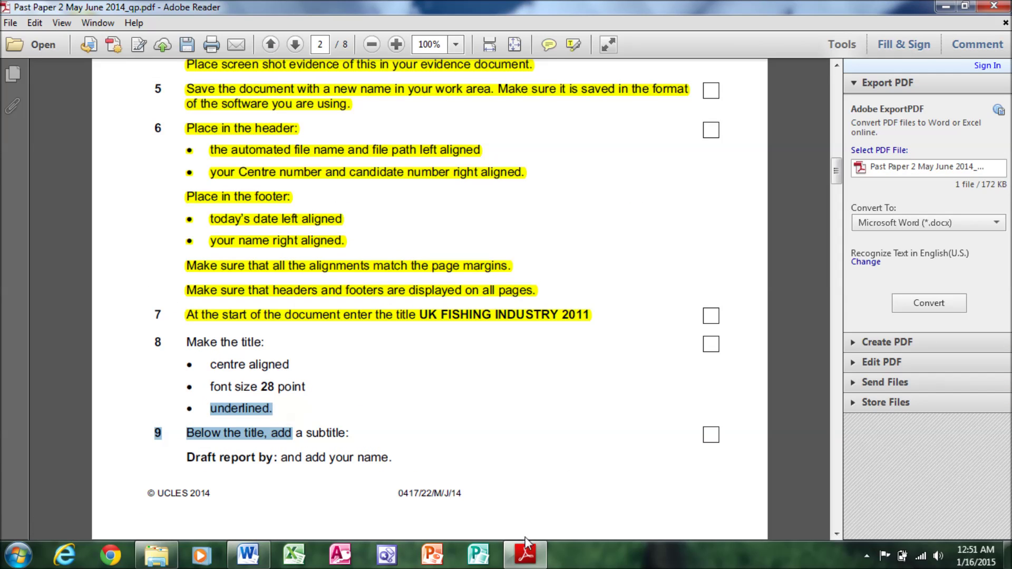
left_click(526, 552)
left_click(247, 553)
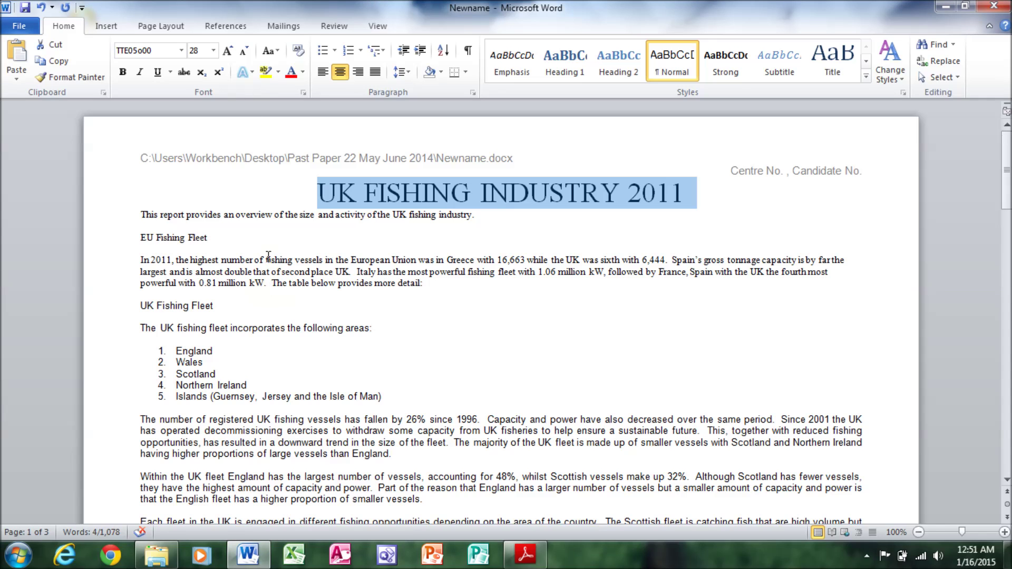
left_click(157, 72)
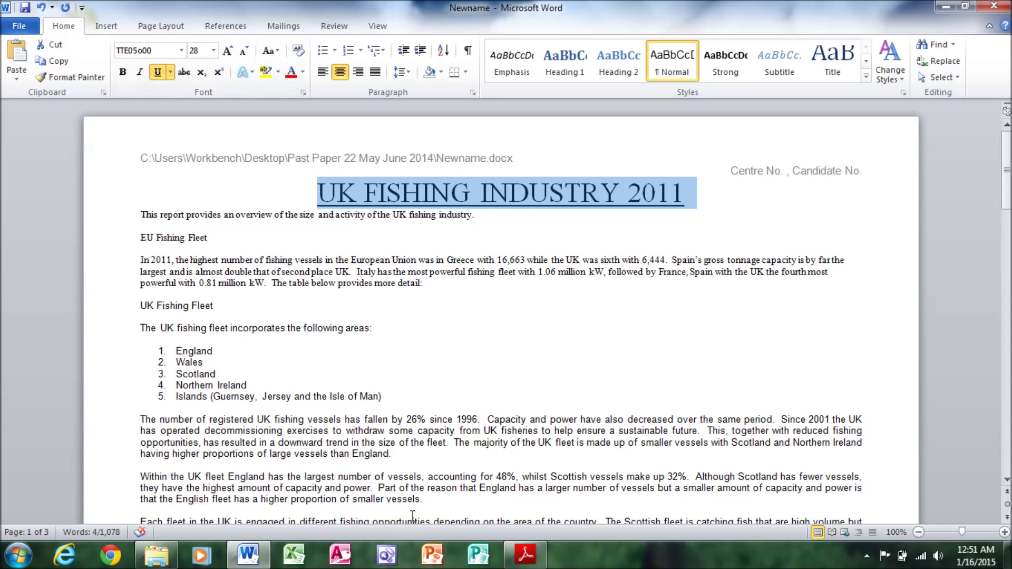
Highlight task 8's title requirements yellow in the exam paper.
left_click(525, 554)
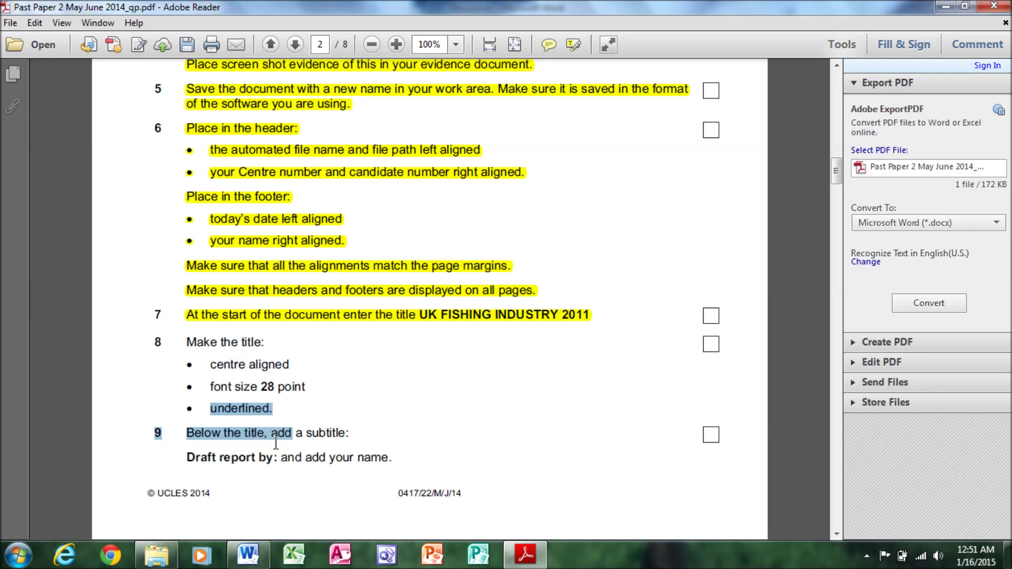
scroll(841, 163, "down", 5)
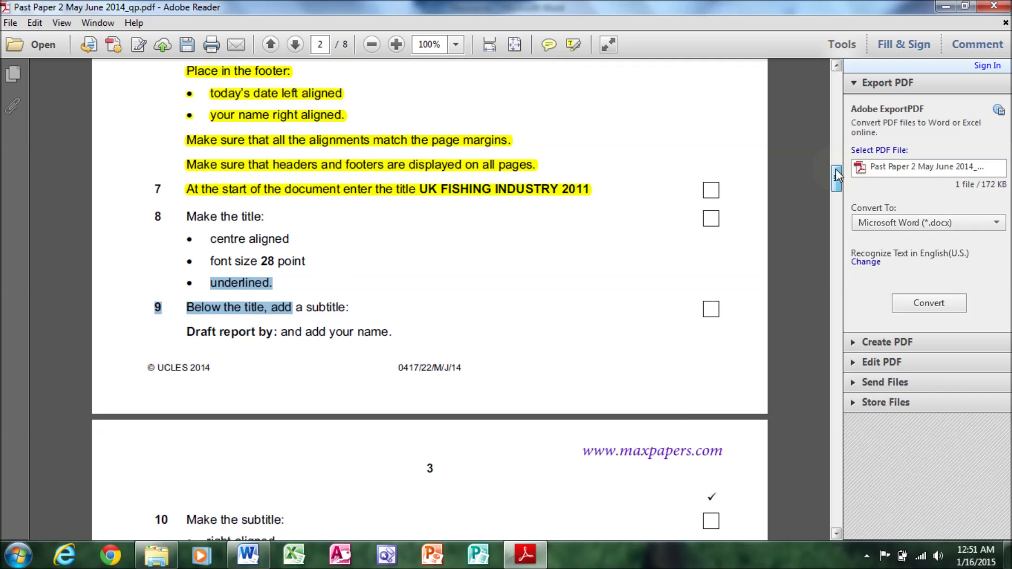
mouse_move(187, 179)
left_mouse_down()
mouse_move(301, 195)
mouse_move(279, 245)
left_mouse_up()
right_click(258, 248)
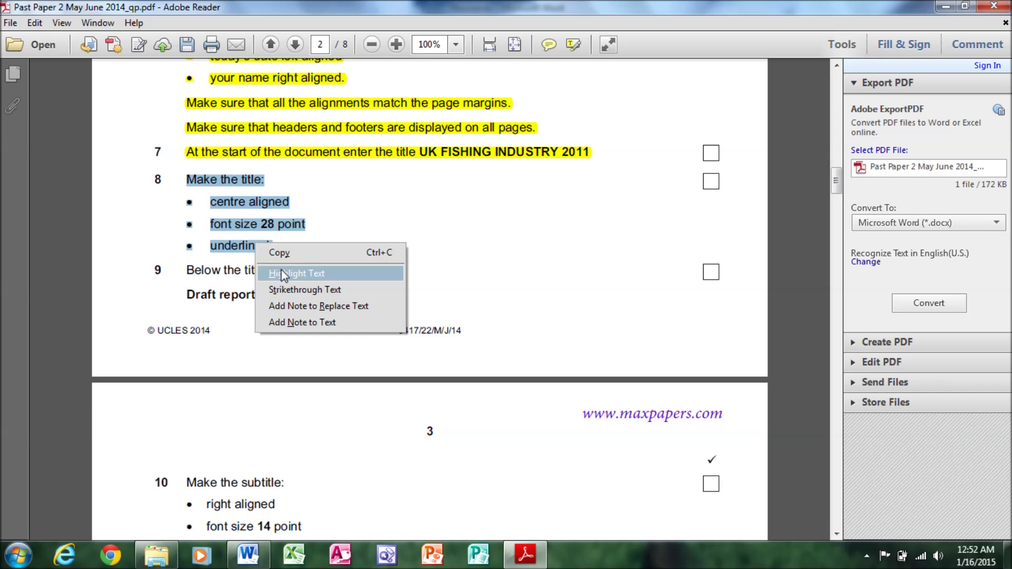
left_click(280, 270)
Copy the text 'Draft report by' from the exam paper.
left_click_drag(186, 270, 316, 281)
left_click_drag(180, 297, 263, 290)
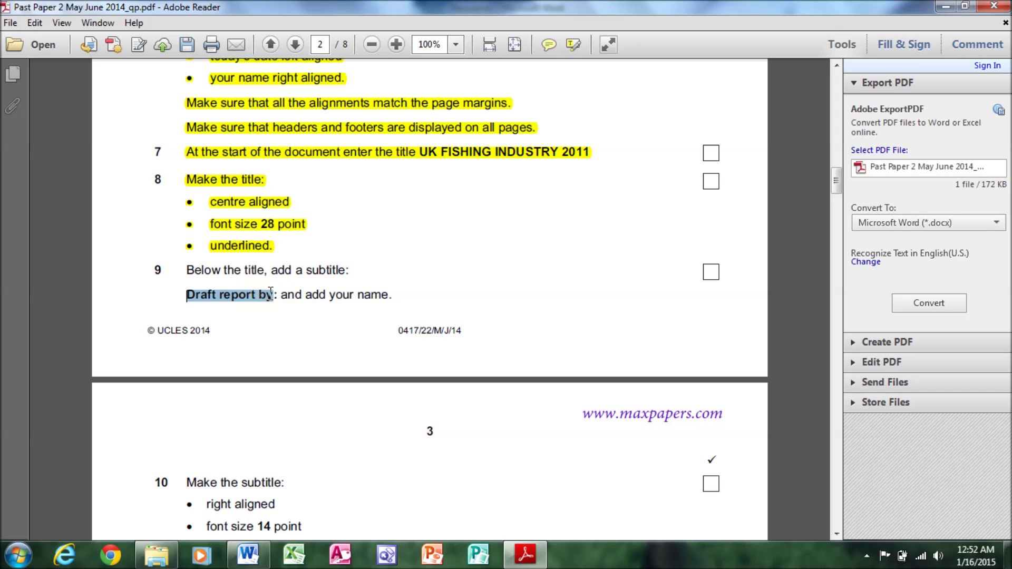
right_click(269, 298)
left_click(277, 306)
key("alt+Tab")
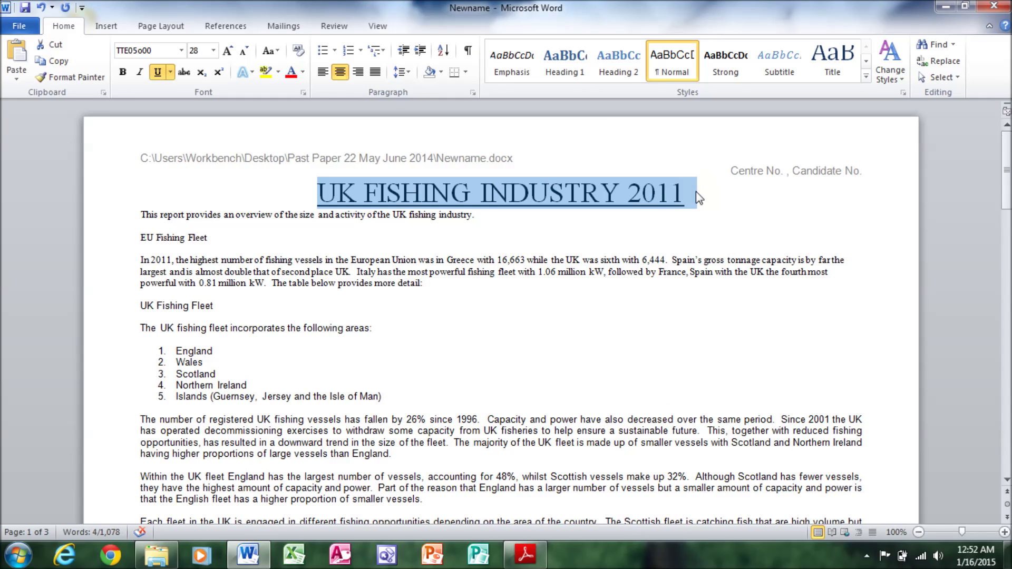
Add a 'Draft report by: Name' subtitle line below the title.
left_click(696, 191)
key("Return")
key("ctrl+v")
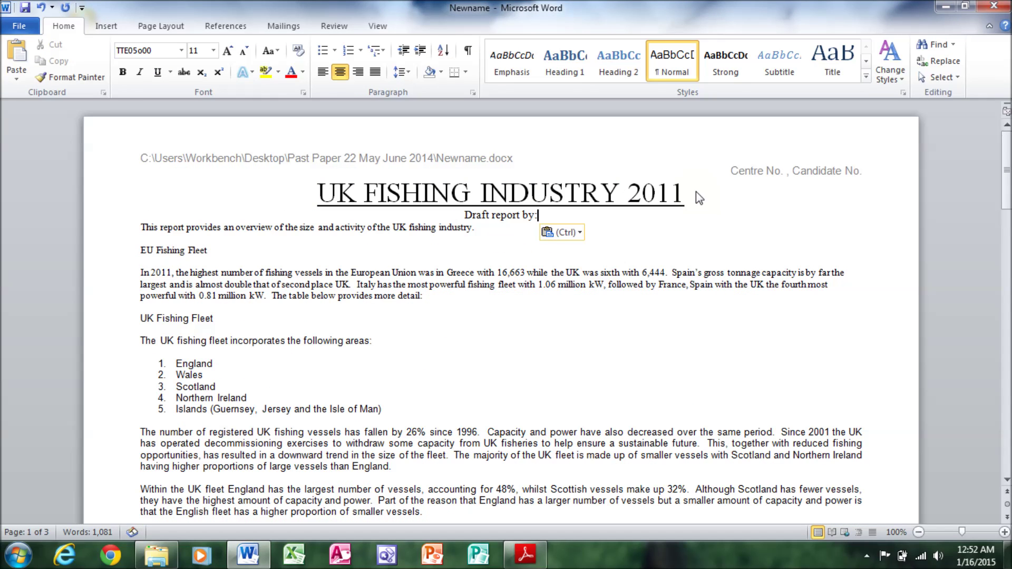
type("Name")
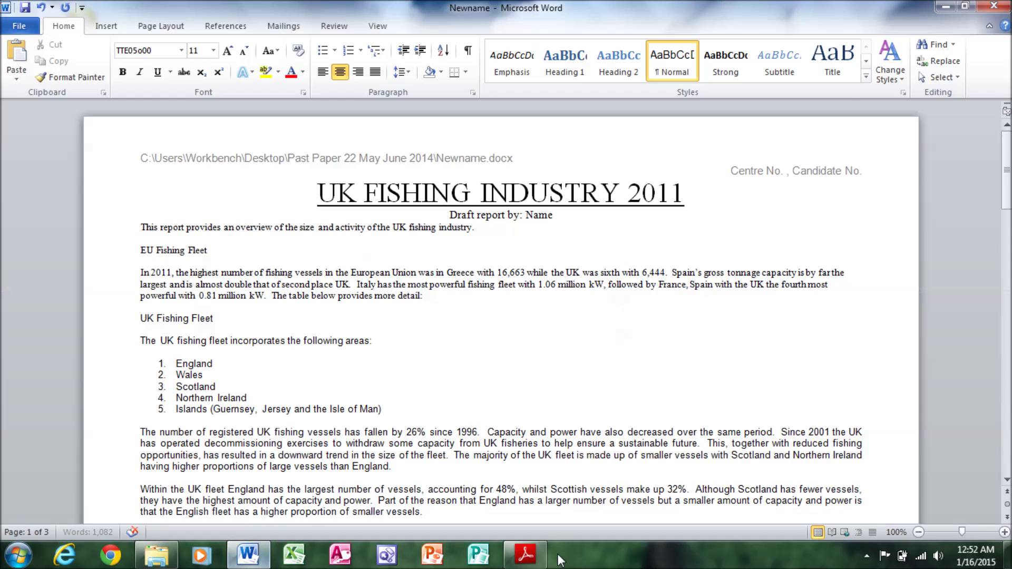
In the exam paper, copy the subtitle instruction and highlight it yellow.
left_click(527, 555)
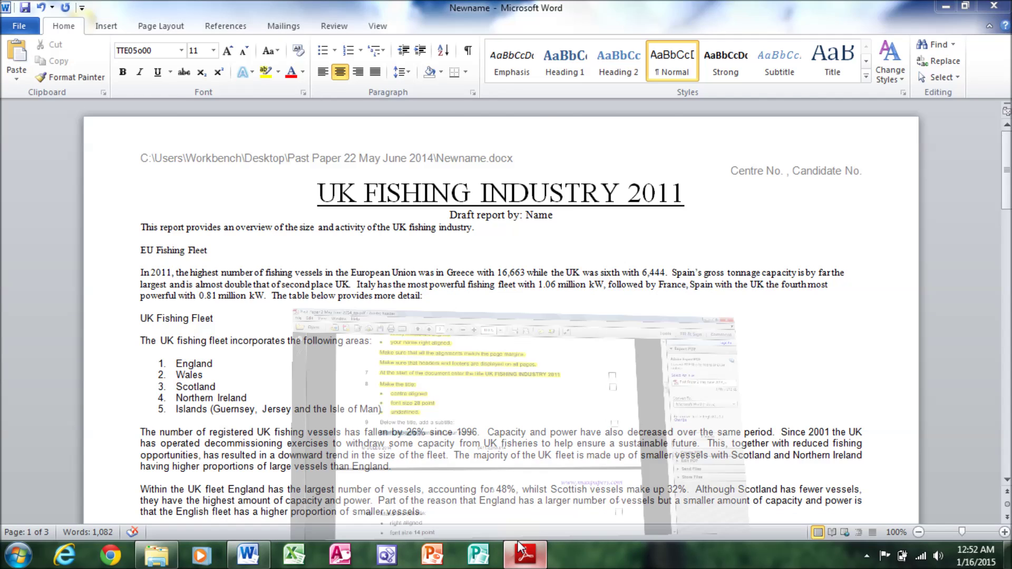
left_click_drag(187, 270, 386, 302)
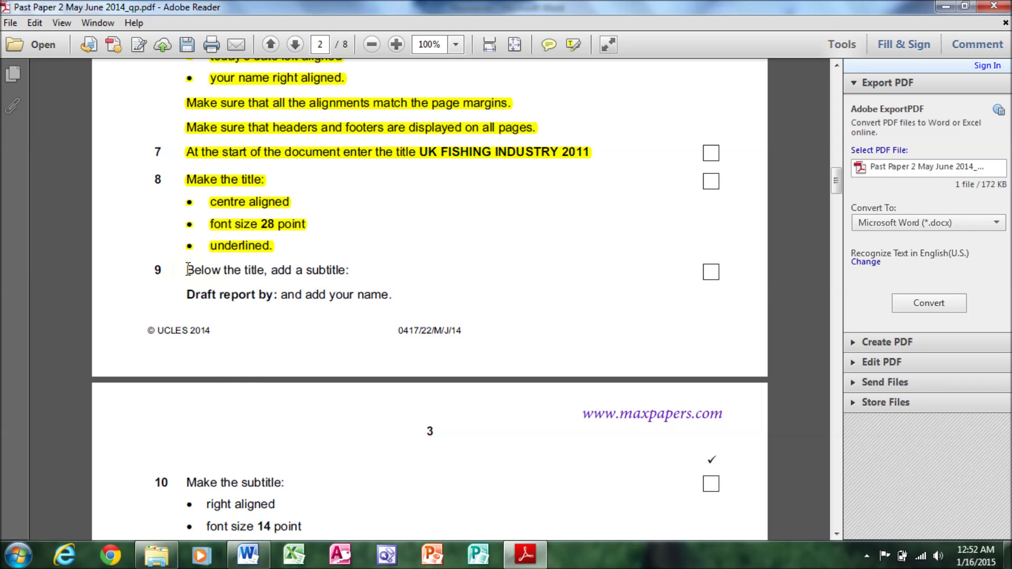
right_click(383, 301)
left_click(401, 309)
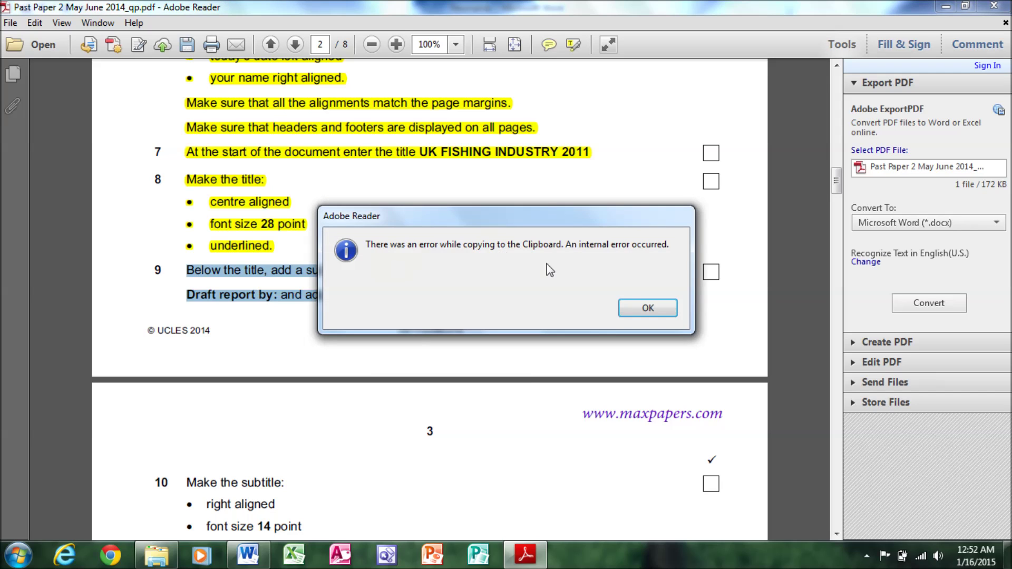
left_click(669, 310)
right_click(375, 301)
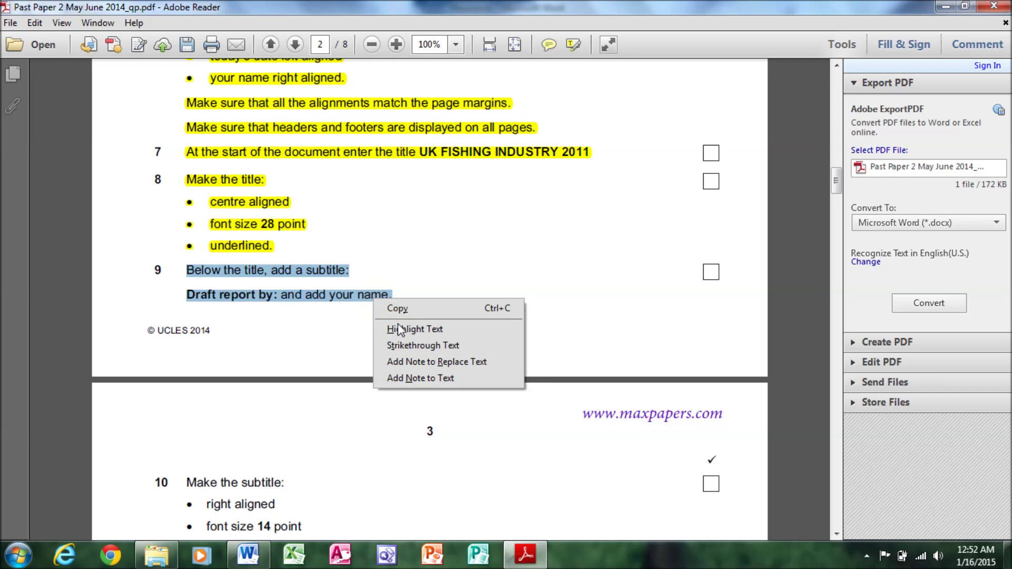
left_click(392, 331)
Right-align the 'Draft report by: Name' subtitle.
left_click_drag(836, 175, 836, 190)
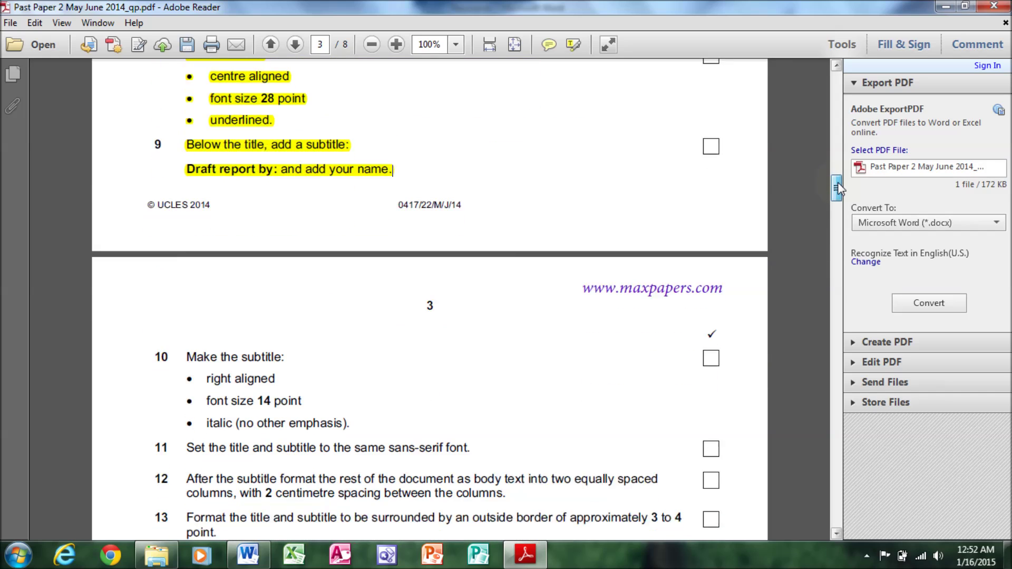
left_click_drag(186, 256, 286, 254)
left_click_drag(207, 278, 274, 277)
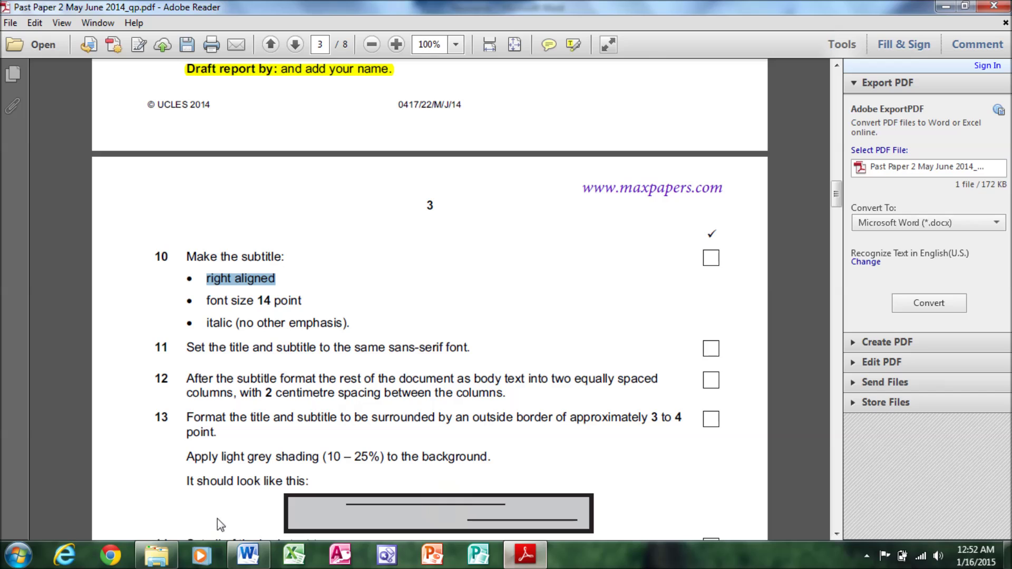
left_click(248, 554)
left_click_drag(447, 216, 567, 216)
left_click(358, 72)
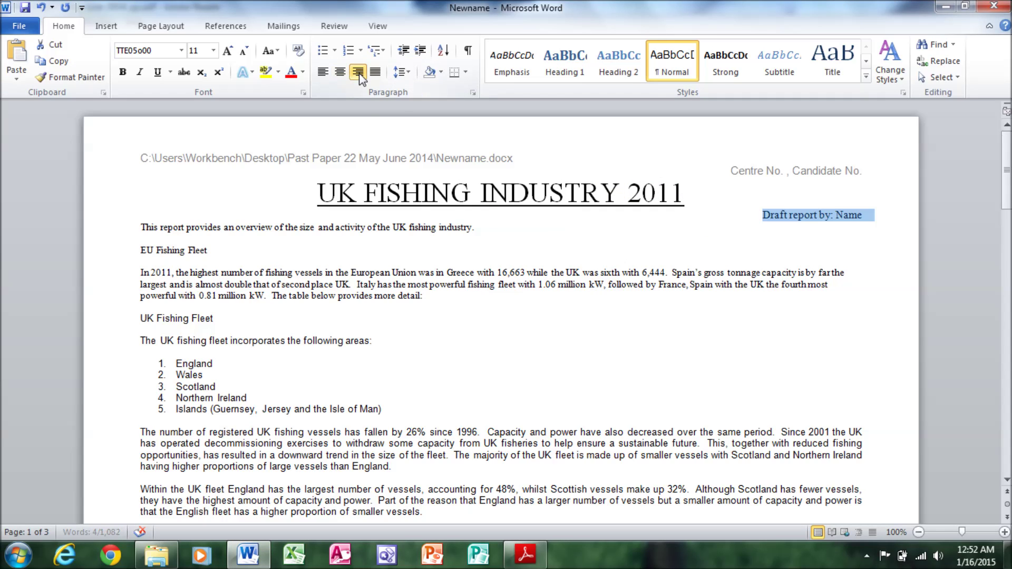
Make the subtitle 14 point and italic.
left_click(526, 554)
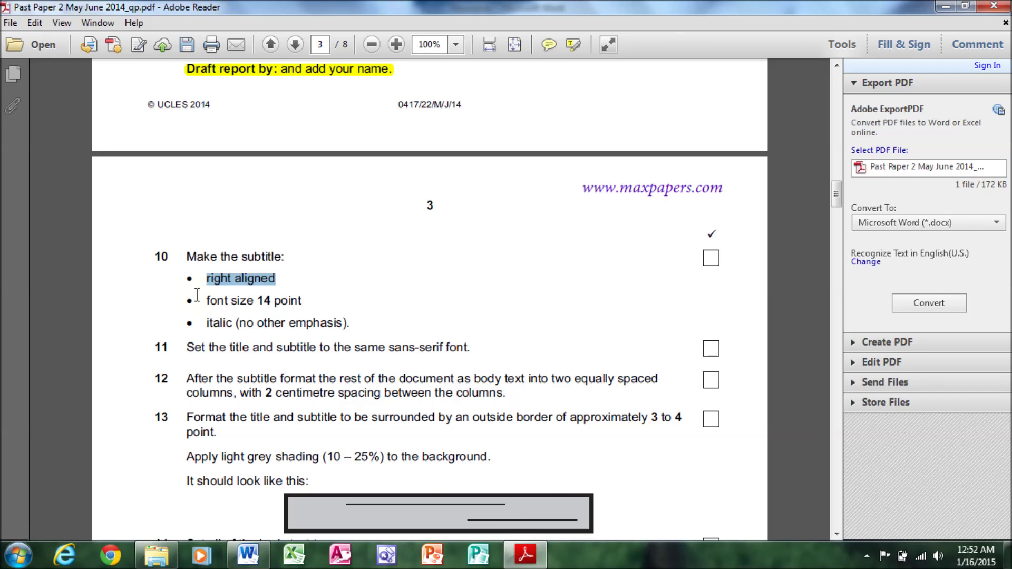
left_click_drag(197, 295, 292, 294)
left_click(248, 554)
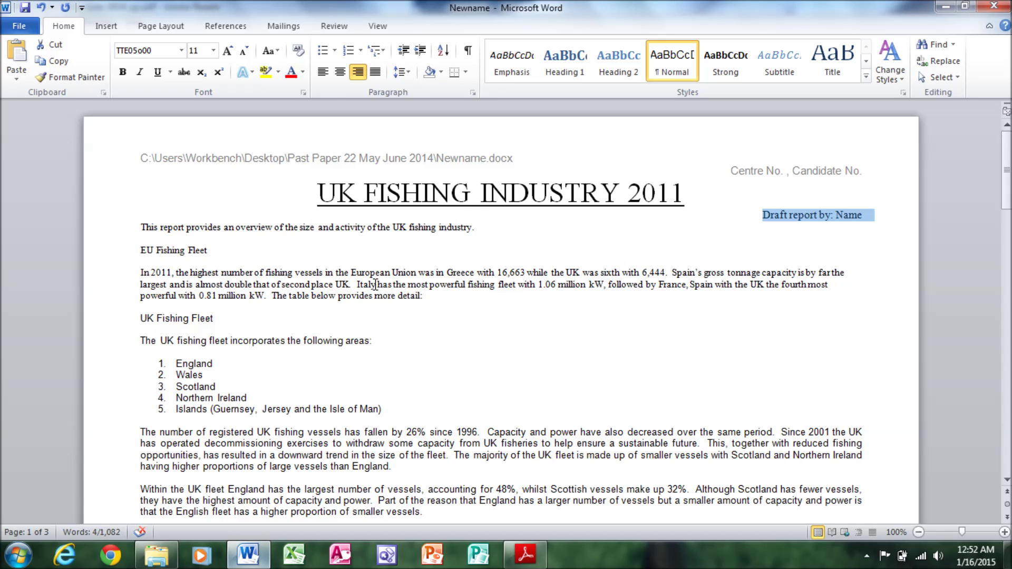
left_click(213, 51)
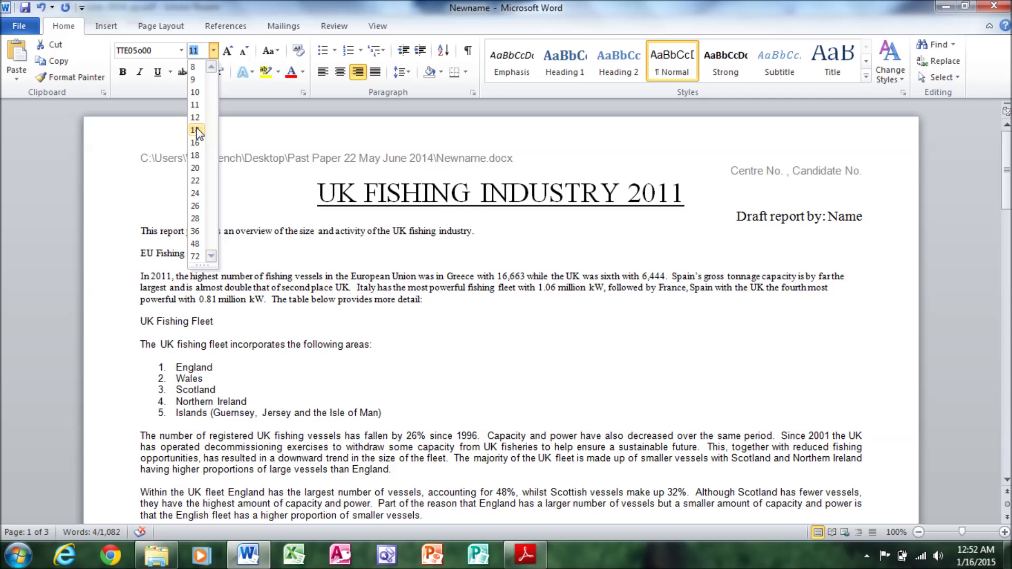
left_click(198, 120)
left_click(525, 555)
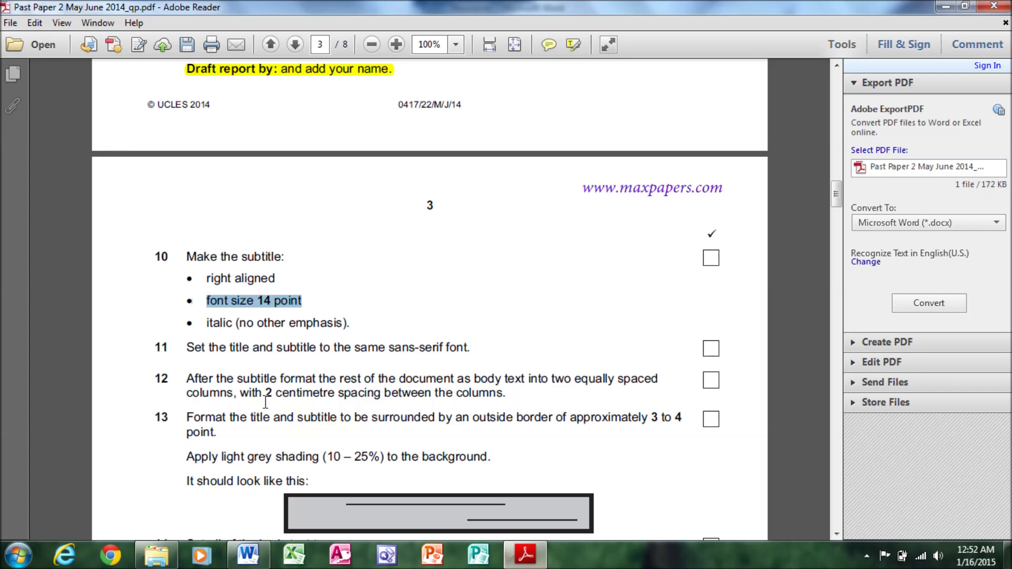
left_click_drag(207, 323, 320, 317)
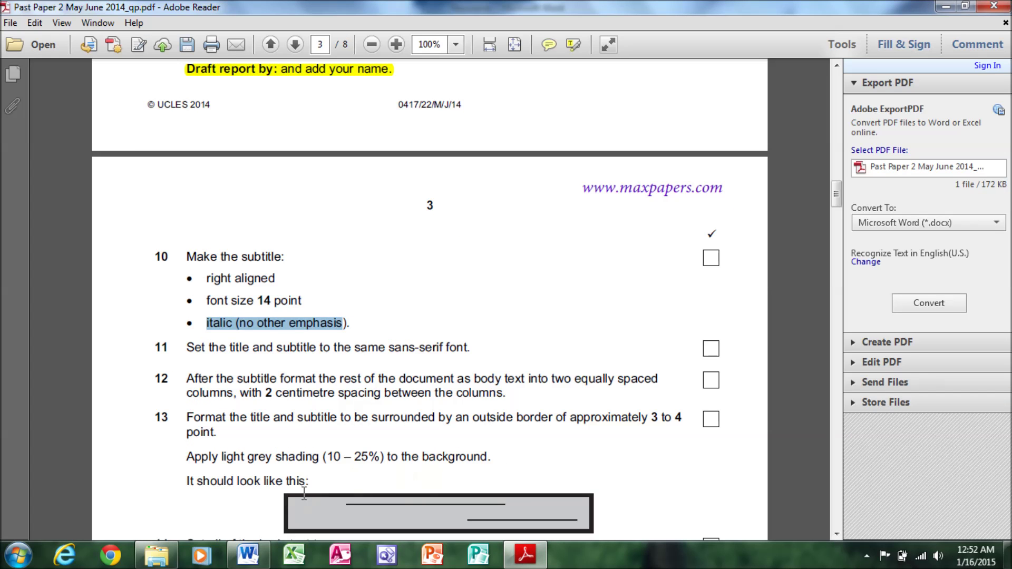
left_click(248, 554)
left_click(140, 72)
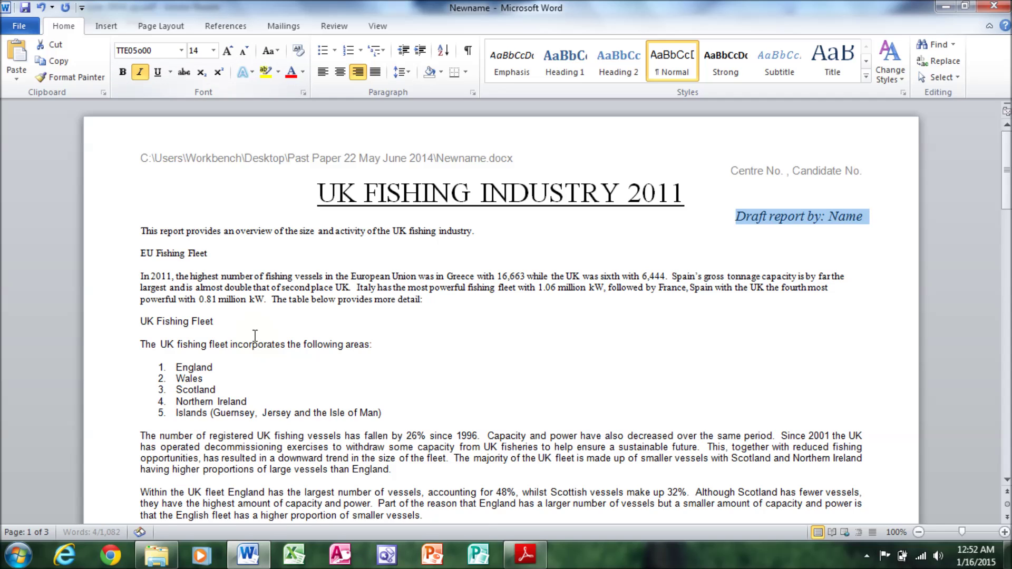
Highlight item 10 yellow in the exam paper and select item 11's text.
left_click(525, 554)
mouse_move(186, 256)
left_mouse_down()
mouse_move(234, 265)
mouse_move(335, 325)
left_mouse_up()
right_click(335, 326)
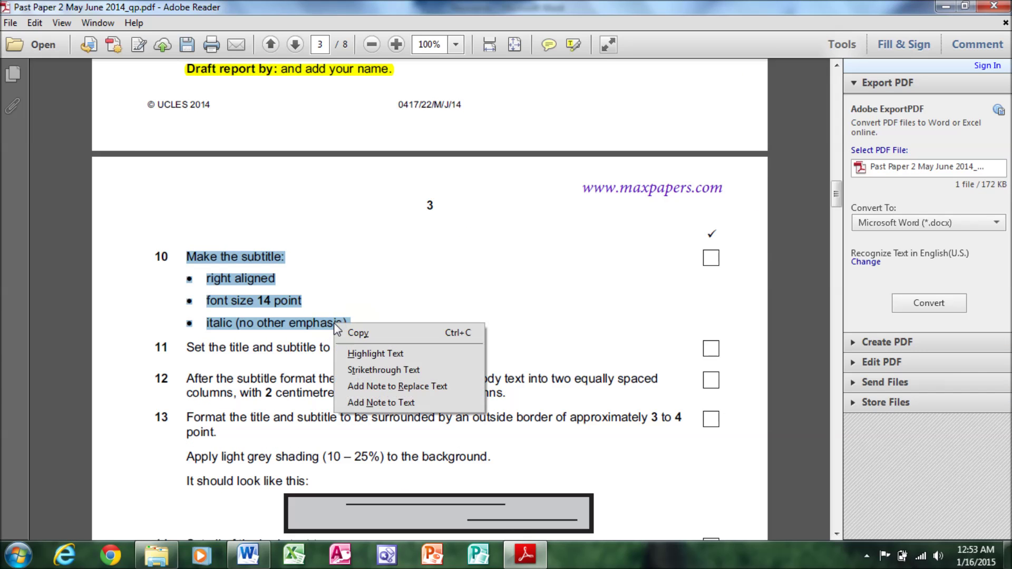
left_click(358, 352)
left_click_drag(837, 194, 837, 212)
left_click_drag(186, 97, 460, 100)
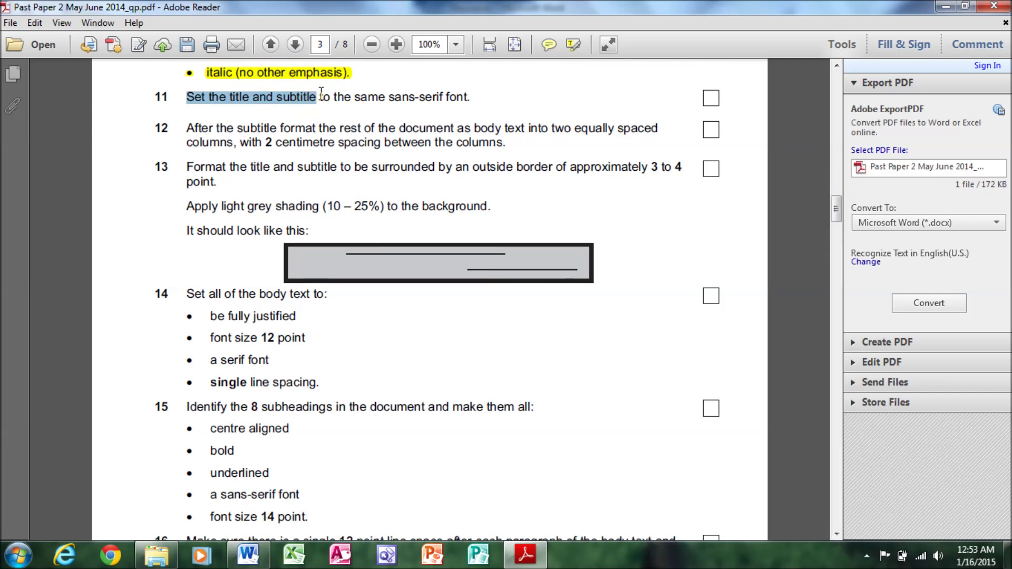
Apply Arial to the UK FISHING INDUSTRY 2011 title and subtitle.
left_click(247, 554)
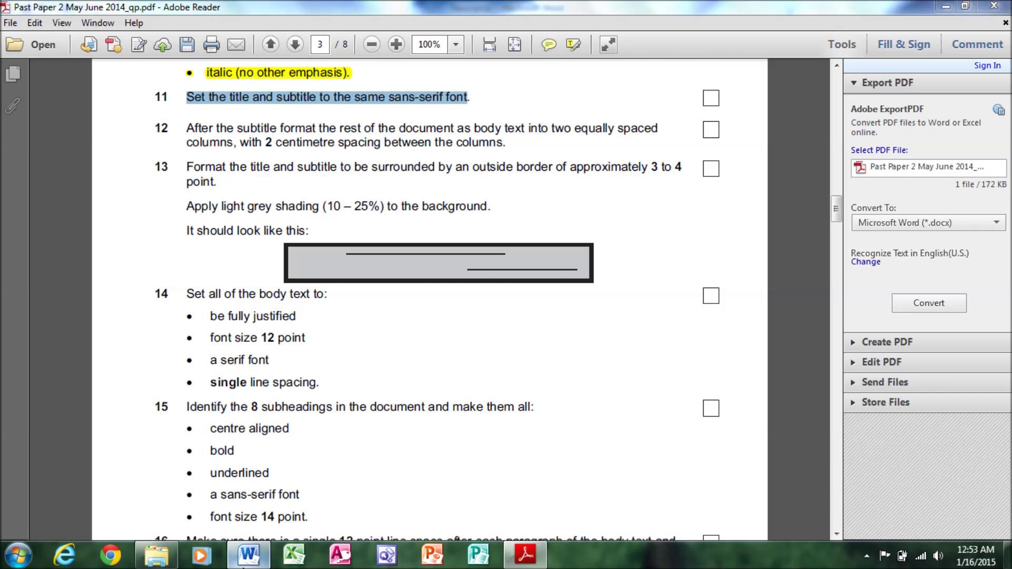
left_click_drag(317, 192, 867, 224)
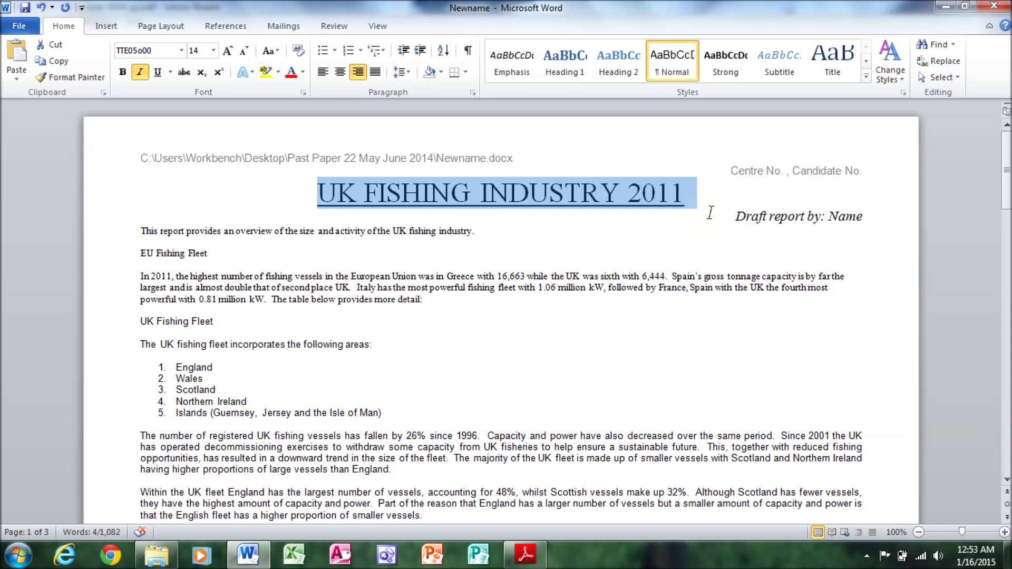
left_click(181, 48)
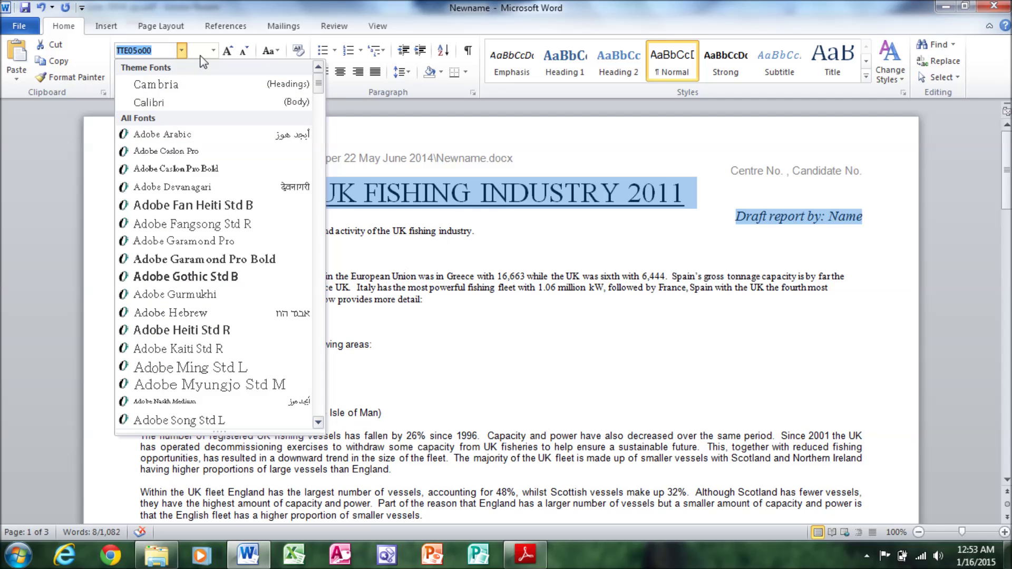
type("Arial")
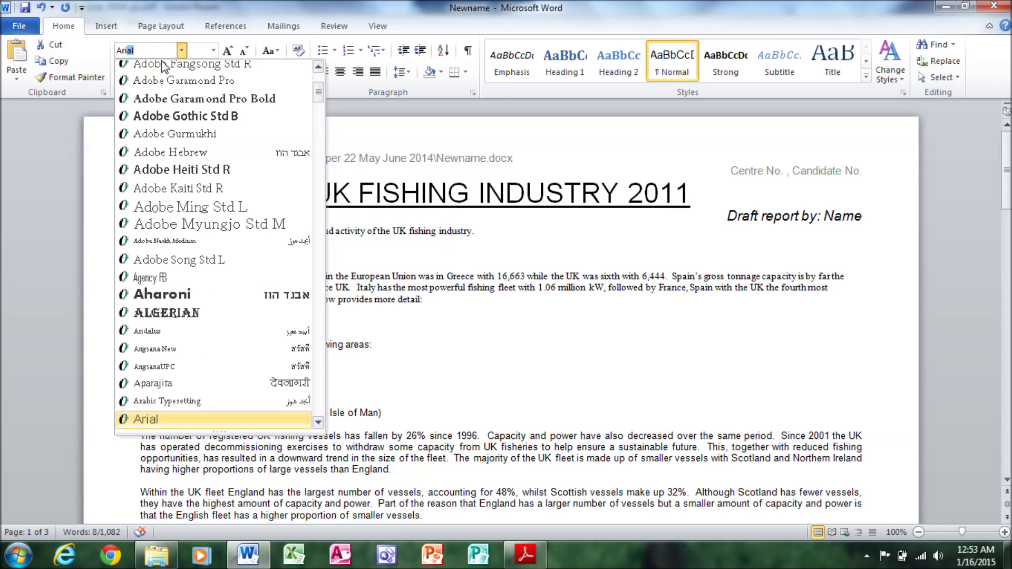
key("Return")
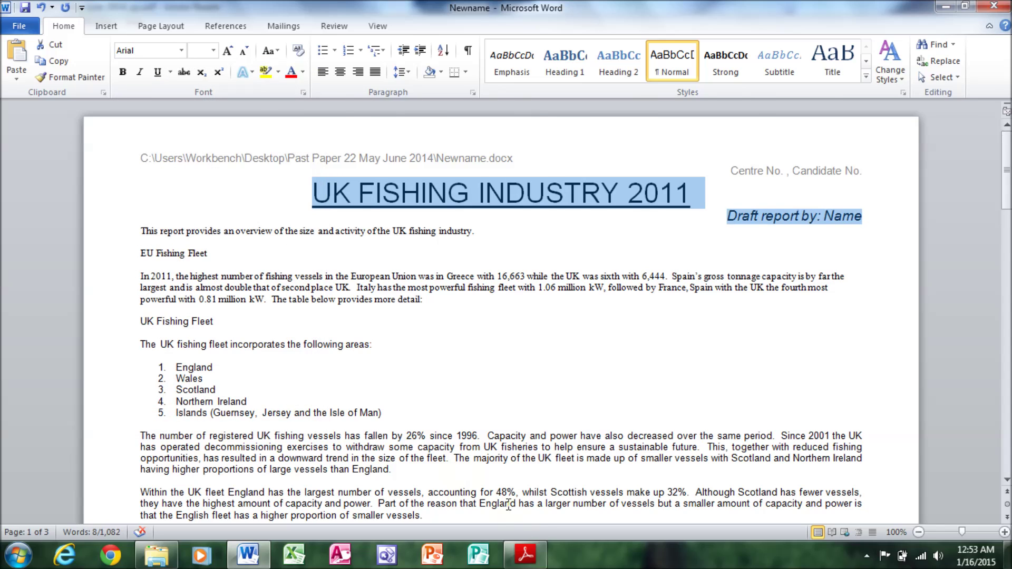
Highlight item 11 yellow in the exam paper and select item 12's text.
left_click(525, 554)
right_click(204, 99)
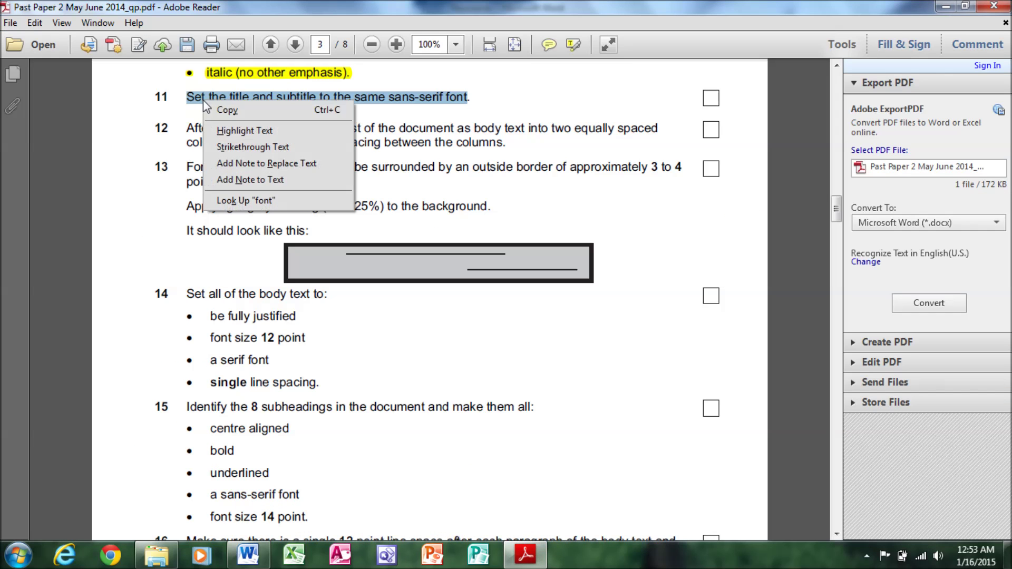
left_click(247, 128)
left_click_drag(187, 128, 658, 141)
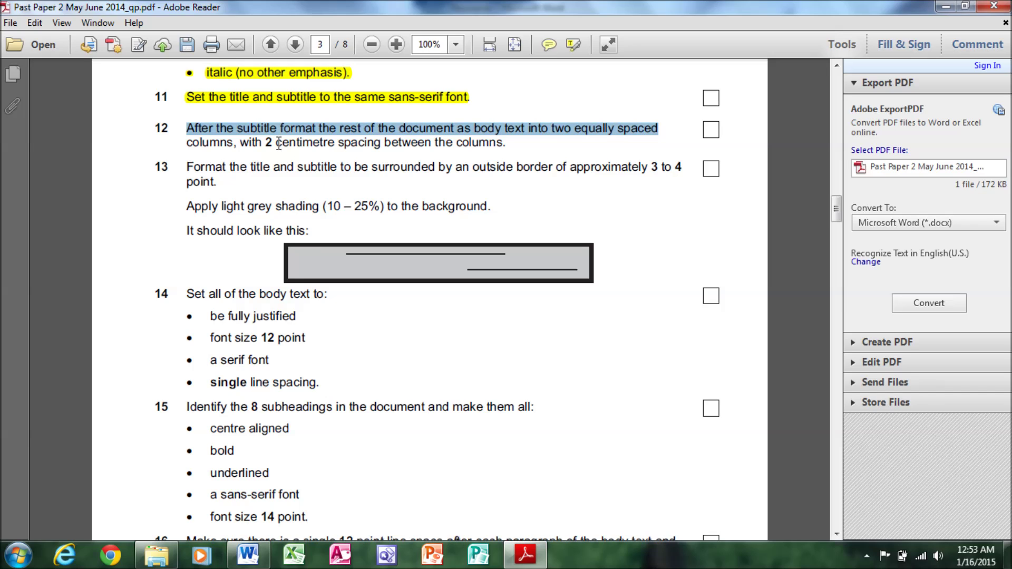
left_click_drag(190, 140, 460, 154)
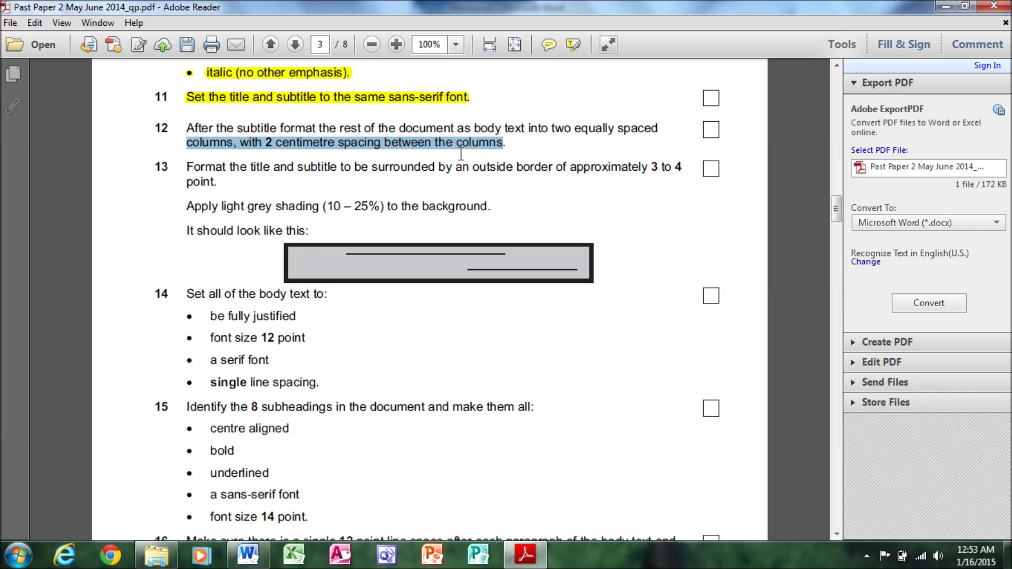
left_click(526, 555)
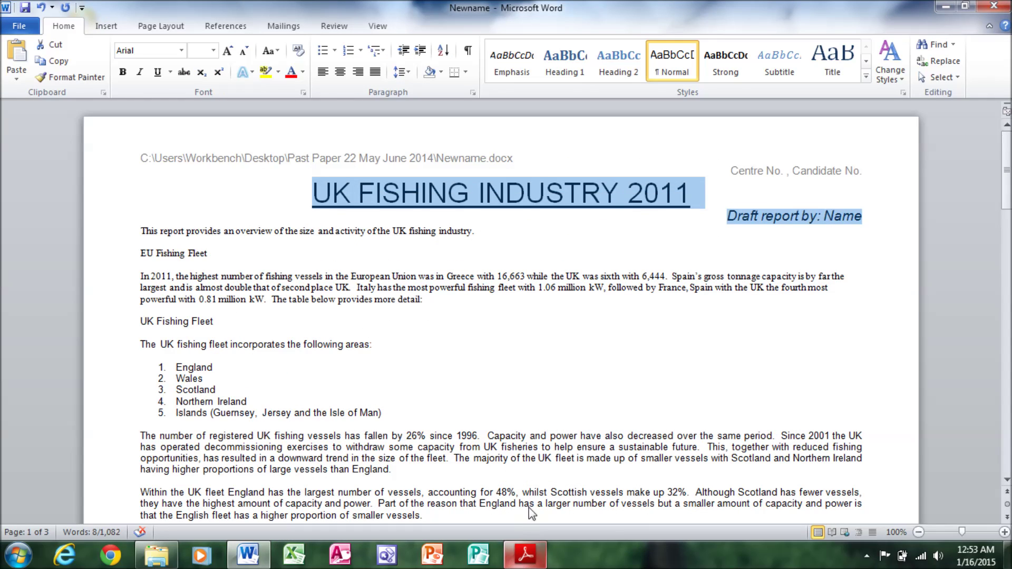
Format text from the subtitle onward as two columns with 2 cm spacing.
left_click(867, 217)
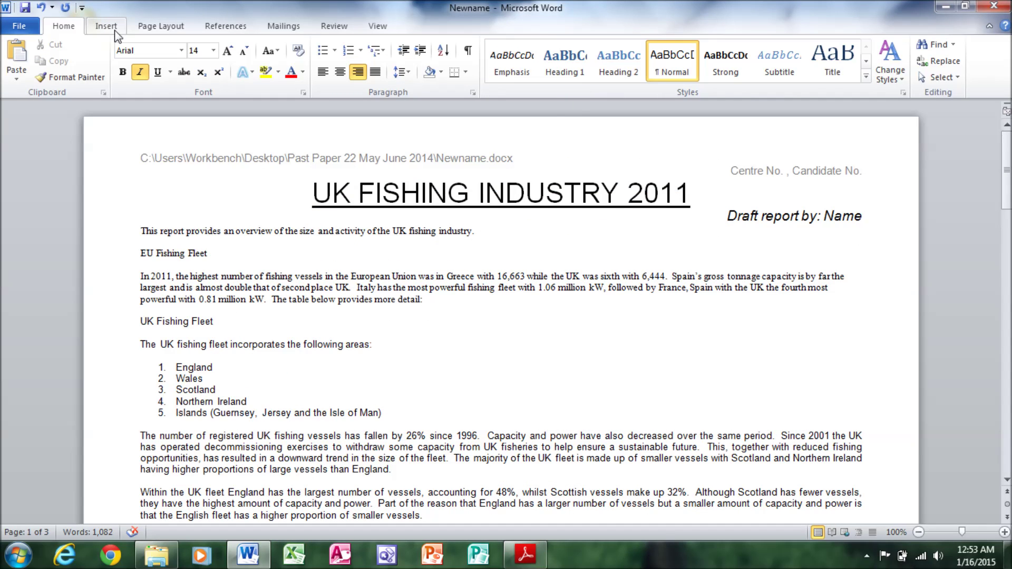
left_click(160, 26)
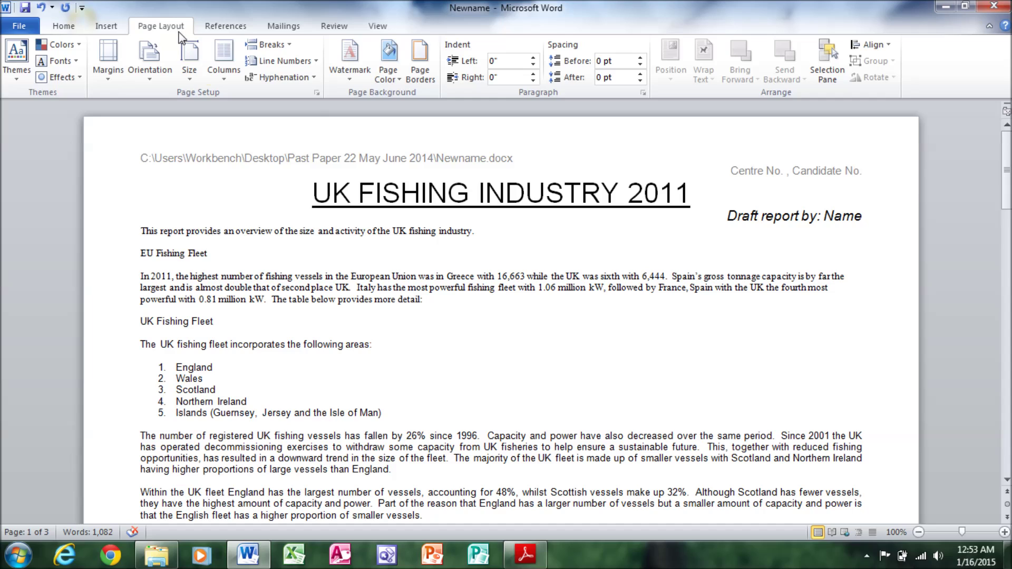
left_click(224, 59)
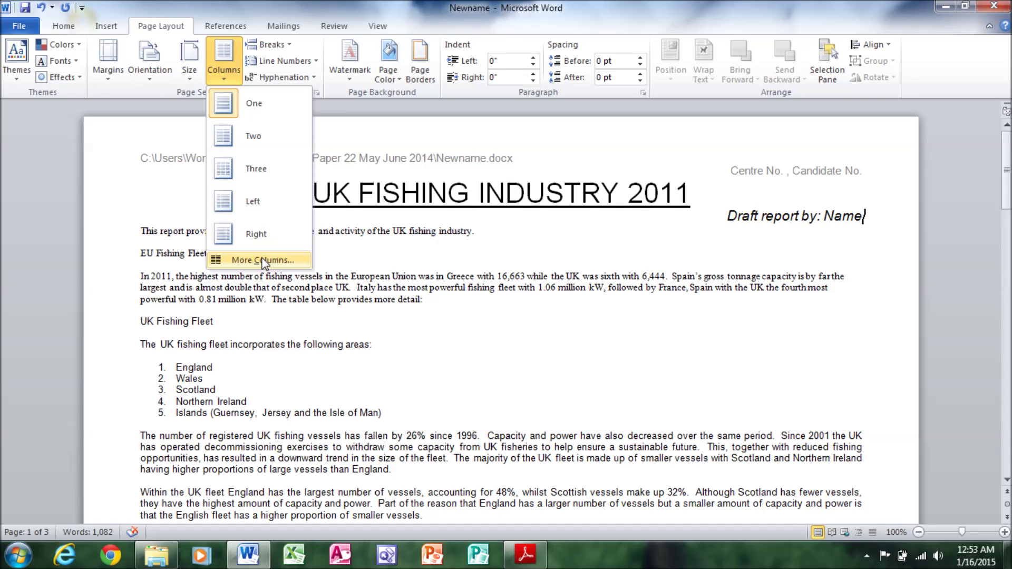
left_click(263, 260)
left_click(454, 192)
double_click(491, 272)
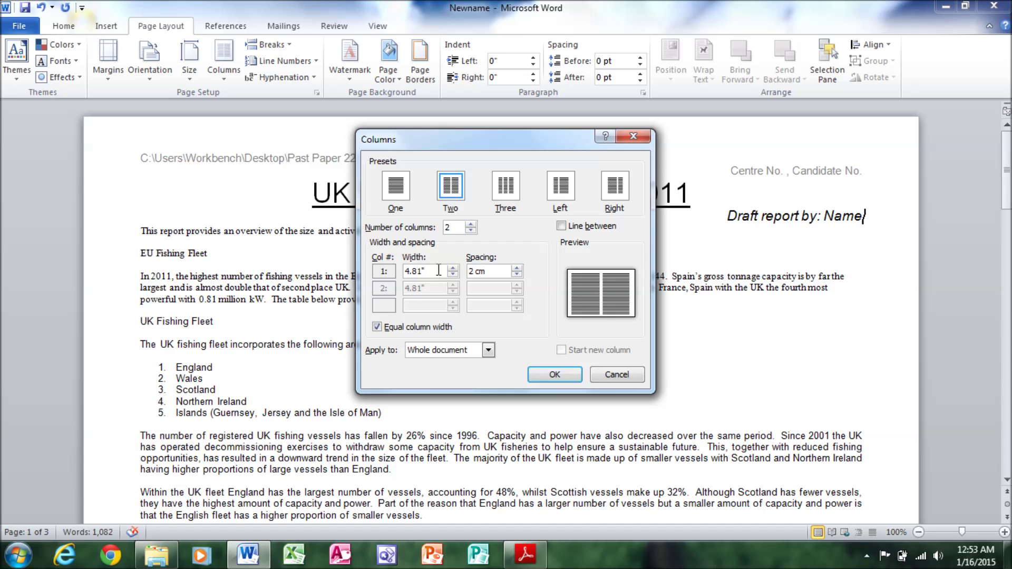
left_click(488, 350)
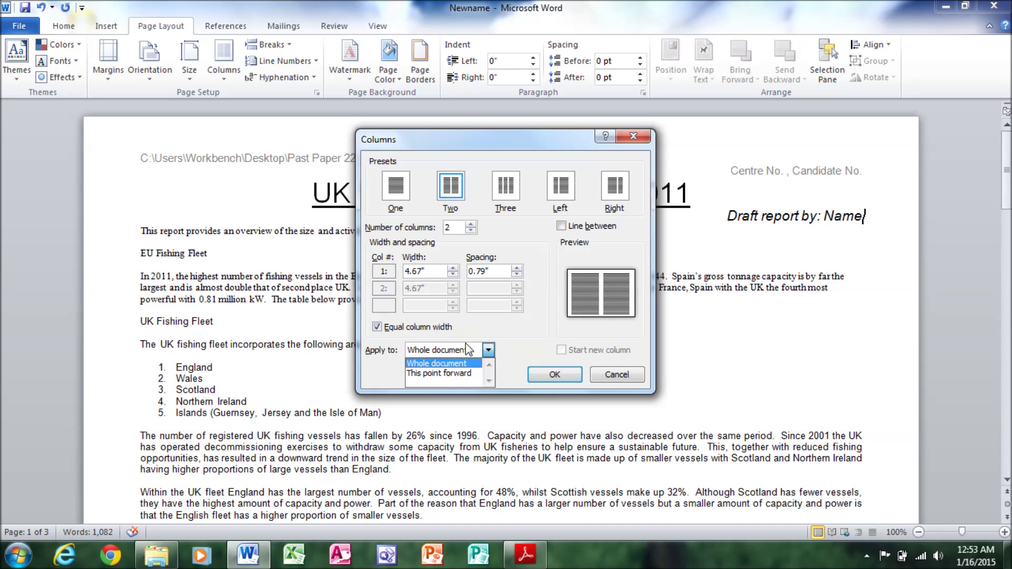
left_click(471, 374)
left_click(555, 375)
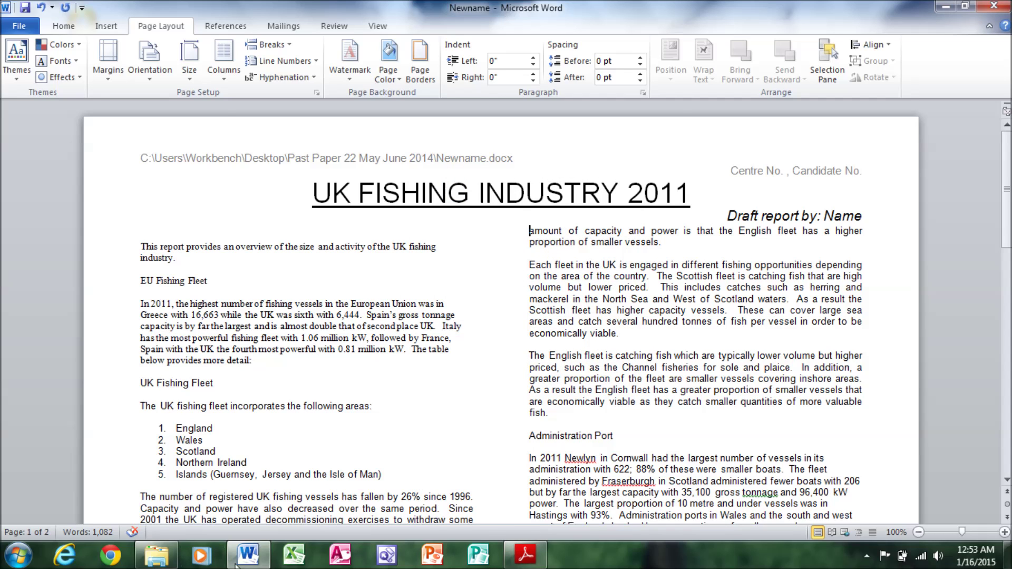
Select all of item 12's text in the exam paper.
left_click(248, 554)
left_click(248, 555)
key("alt+Tab")
left_click_drag(186, 125, 498, 143)
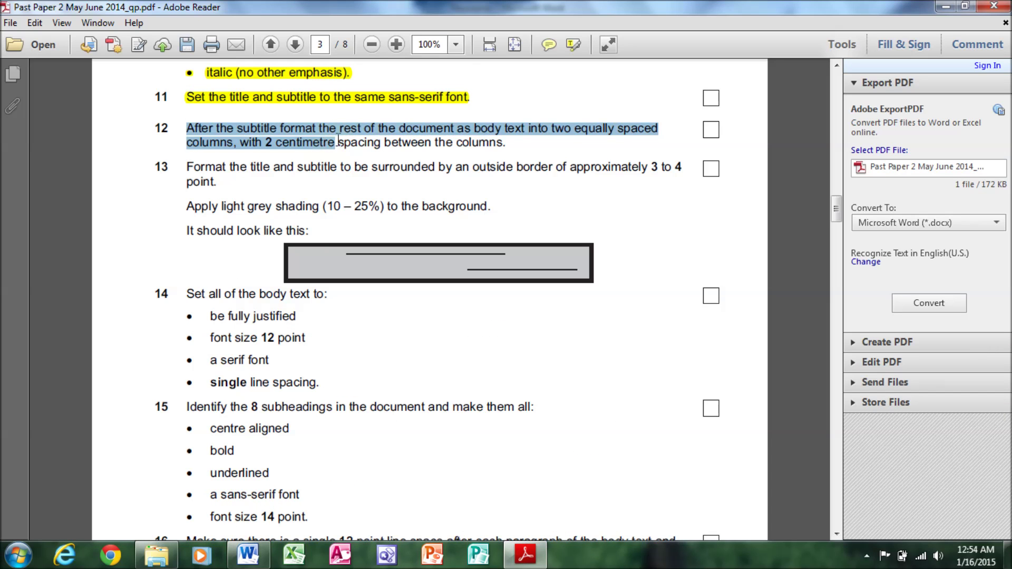
Highlight item 12 yellow and select item 13's first sentence.
right_click(495, 143)
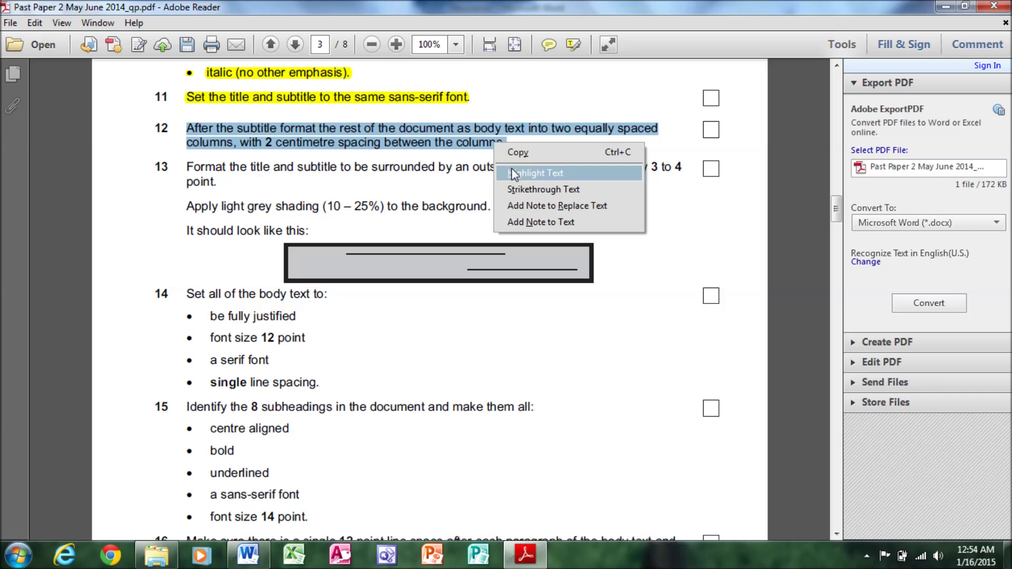
left_click(535, 173)
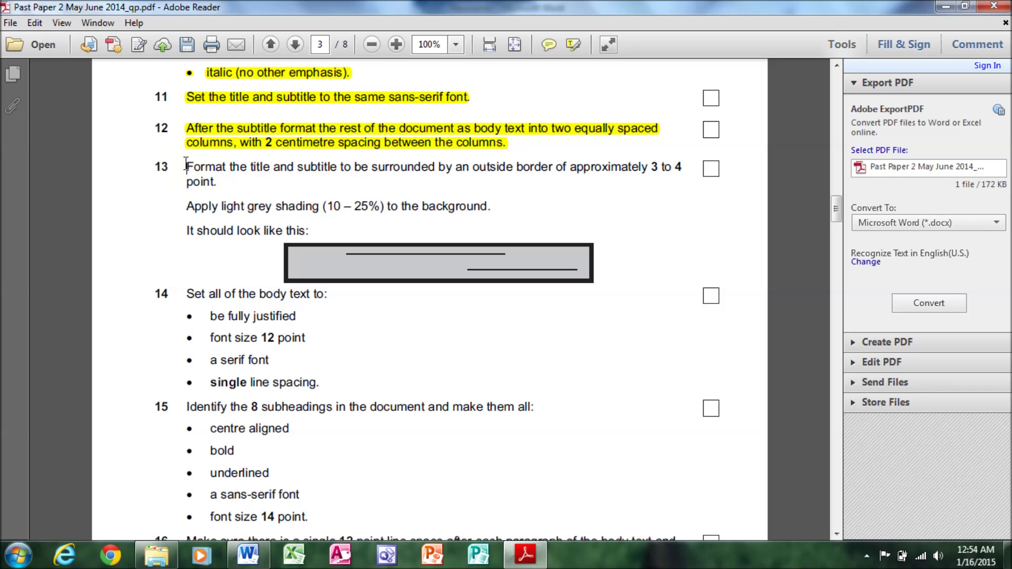
mouse_move(202, 168)
left_mouse_down()
mouse_move(217, 182)
mouse_move(593, 182)
left_mouse_up()
left_click(240, 184)
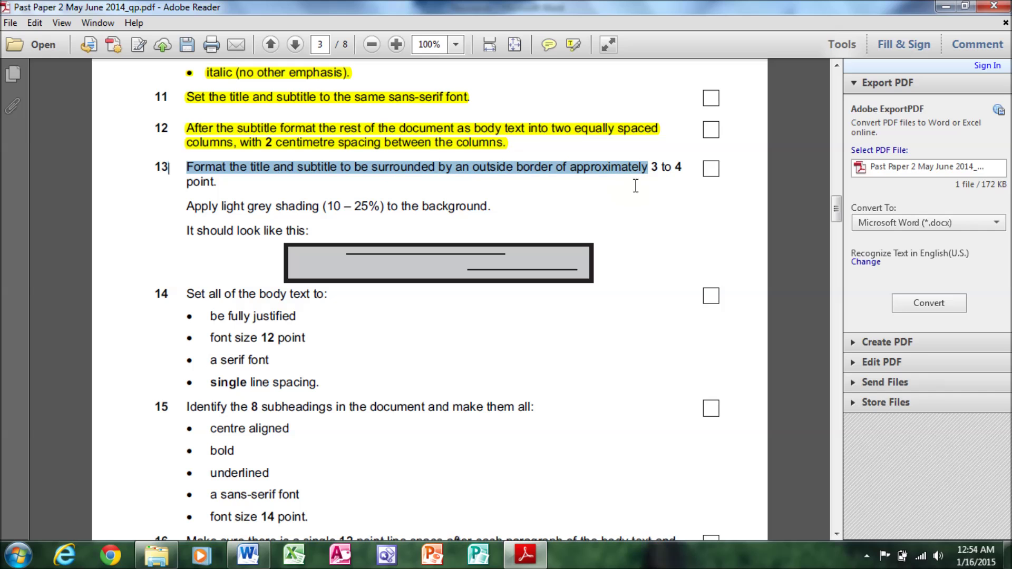
left_click_drag(593, 182, 219, 182)
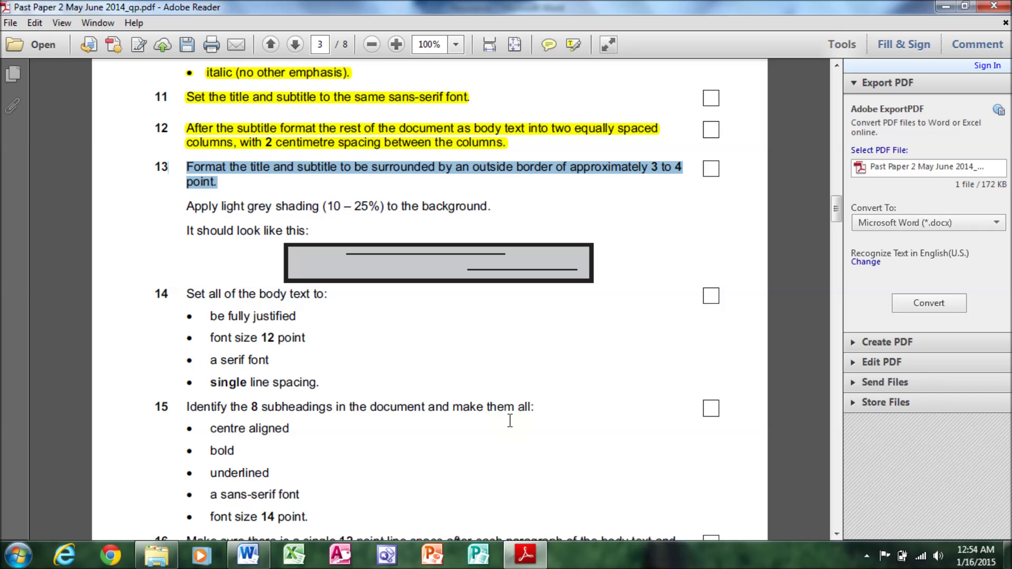
Put an outside border around the title and subtitle.
left_click(246, 551)
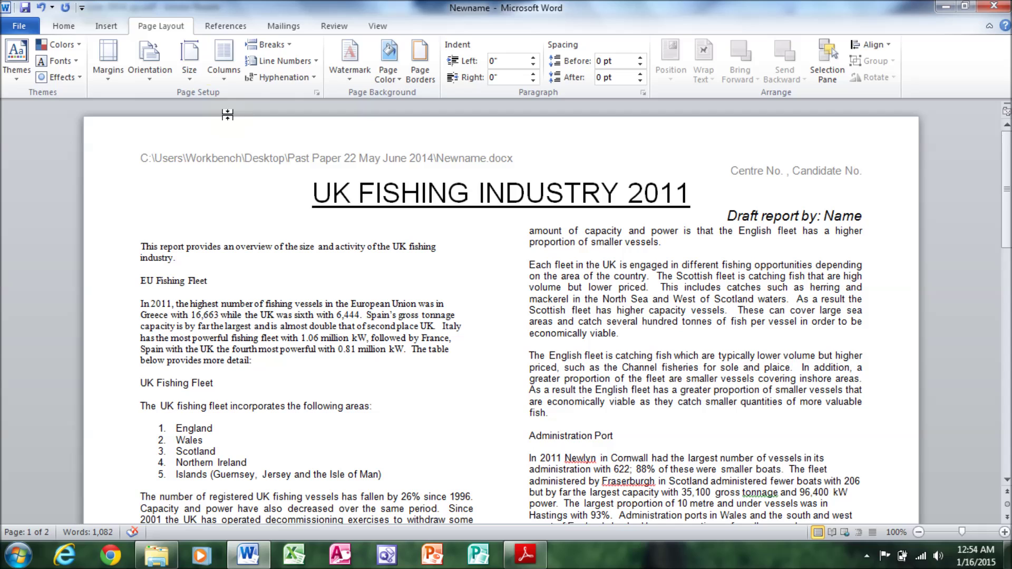
left_click(64, 25)
left_click_drag(314, 193, 864, 219)
left_click(465, 74)
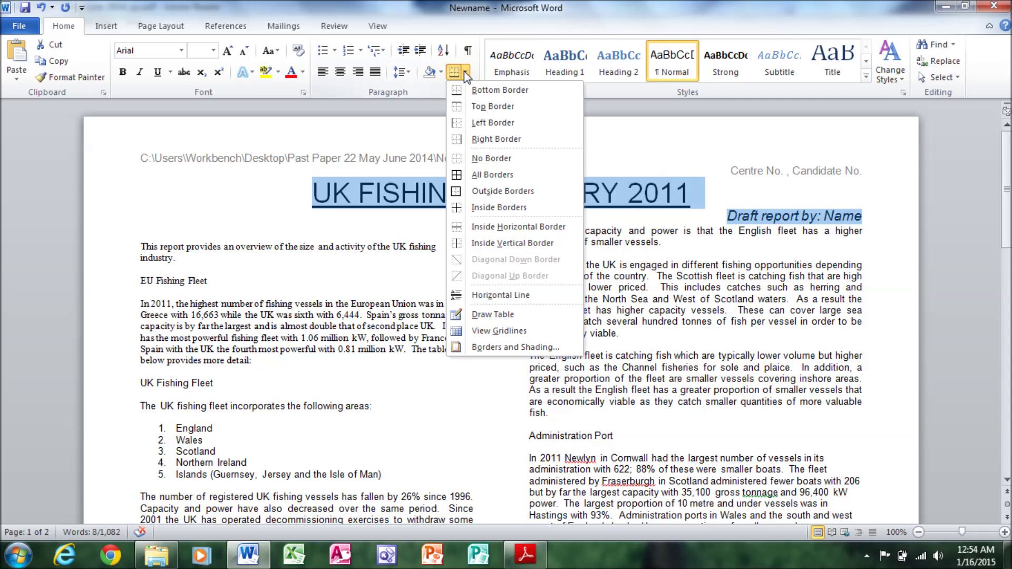
left_click(492, 191)
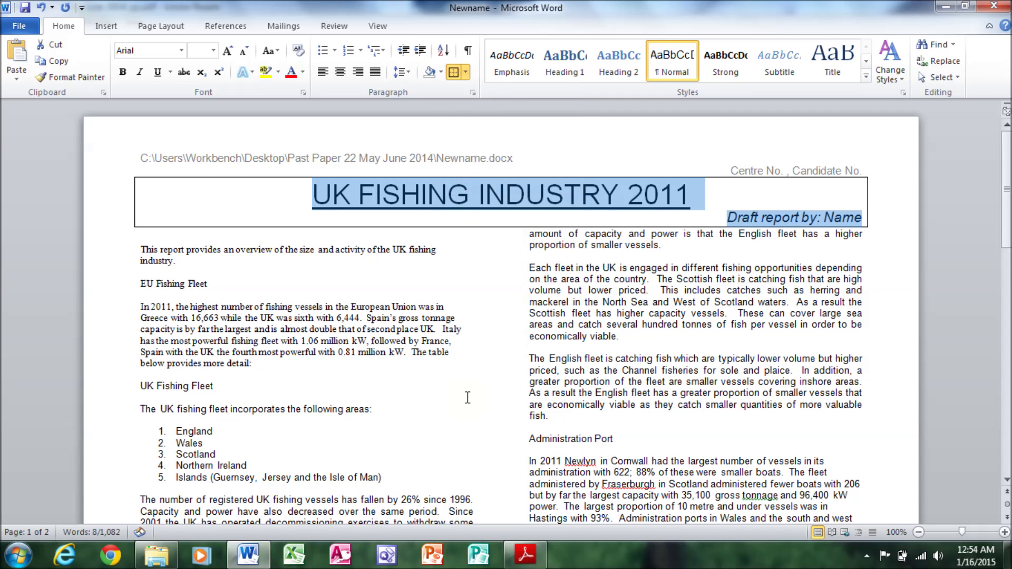
left_click(522, 555)
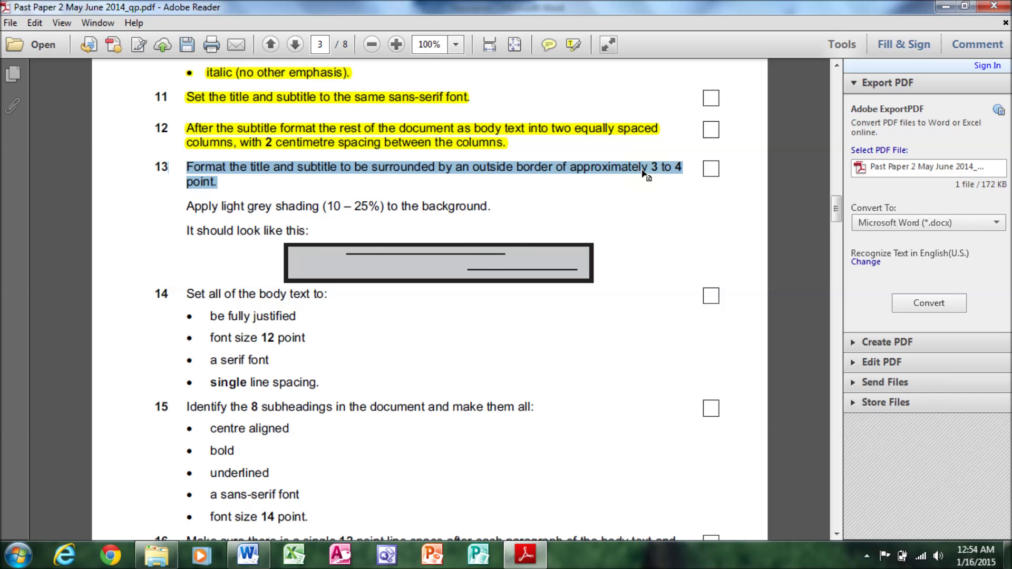
Thicken the title block border to 3 pt in Borders and Shading.
key("alt+Tab")
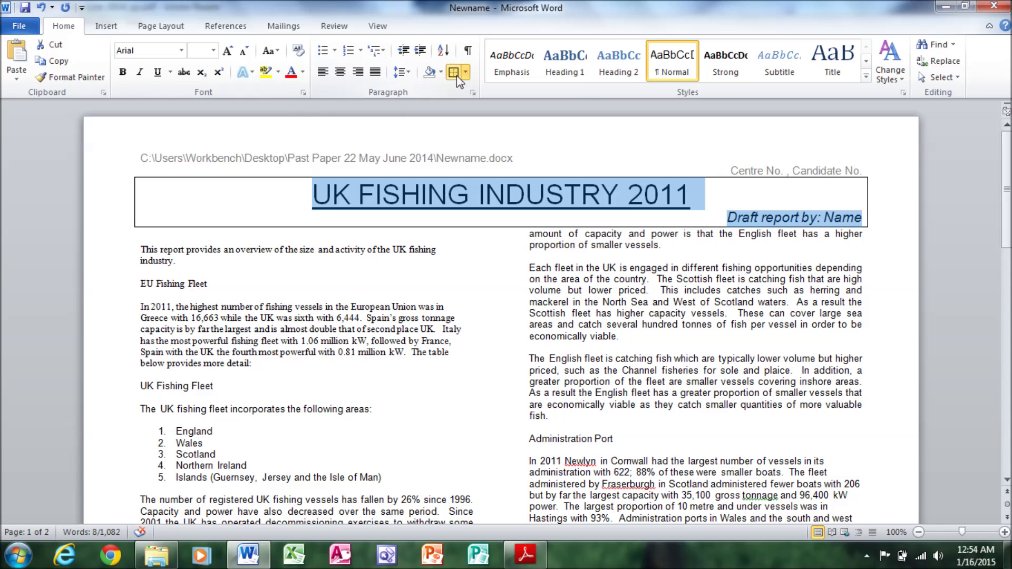
left_click(465, 72)
left_click(490, 348)
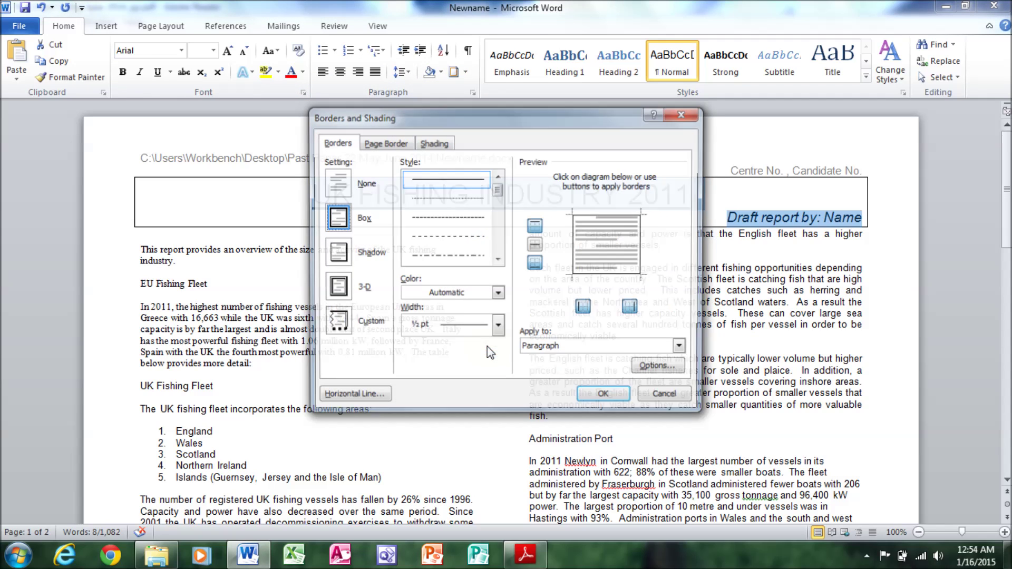
left_click(483, 331)
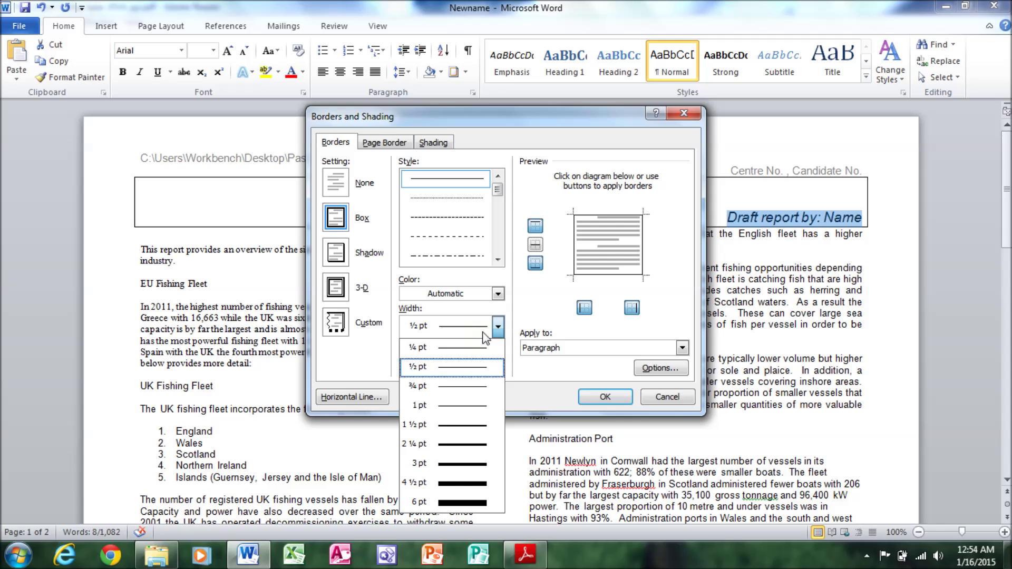
left_click(481, 461)
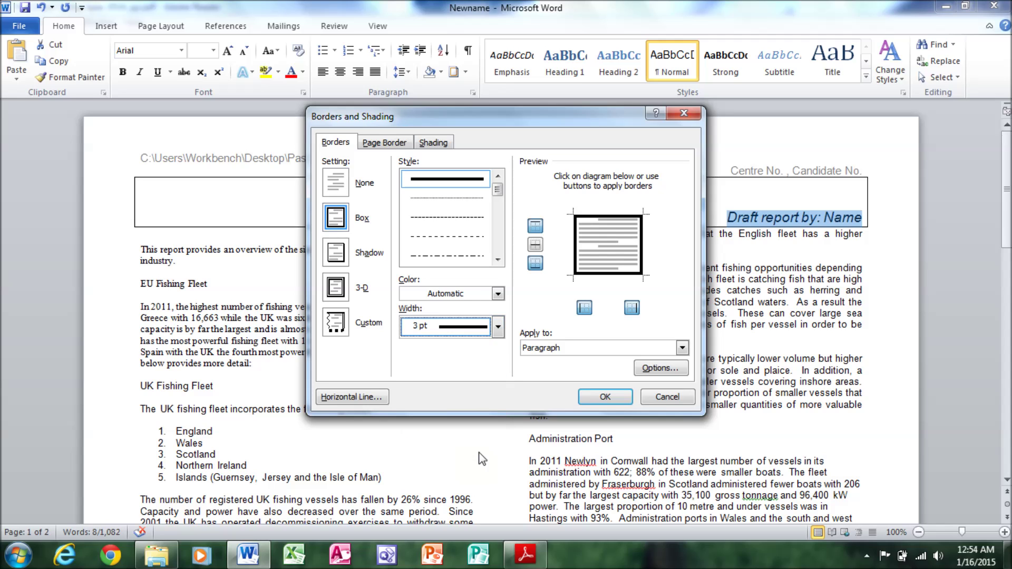
left_click(606, 398)
left_click(259, 553)
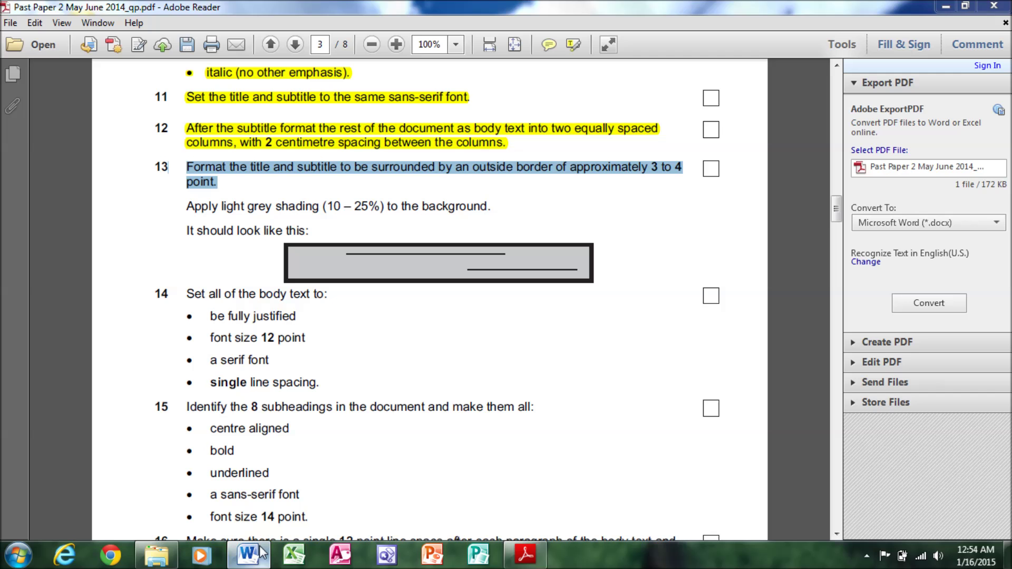
left_click_drag(187, 206, 434, 222)
Fill the bordered title block with a 20% light grey shading pattern.
key("super+d")
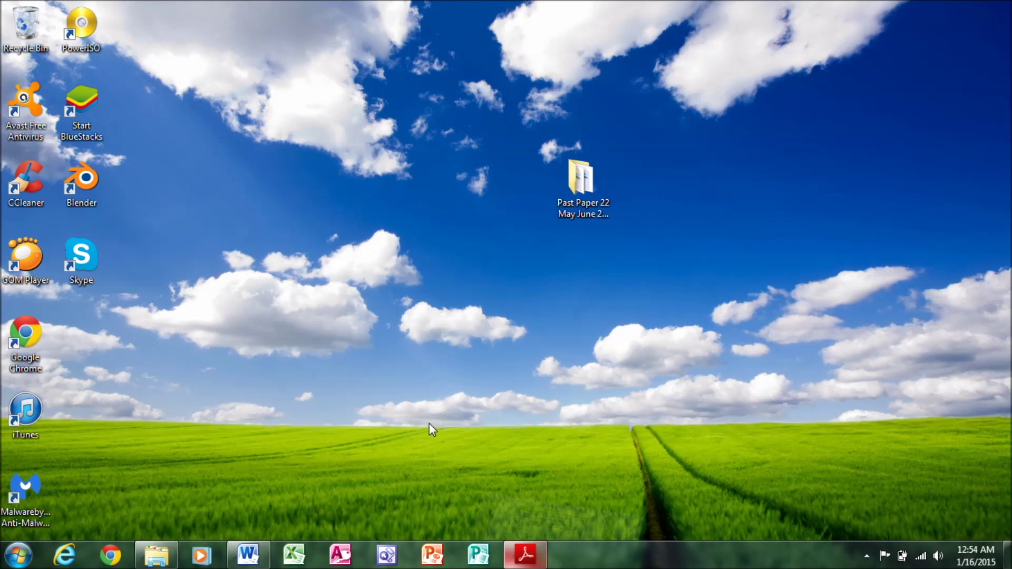
left_click(254, 563)
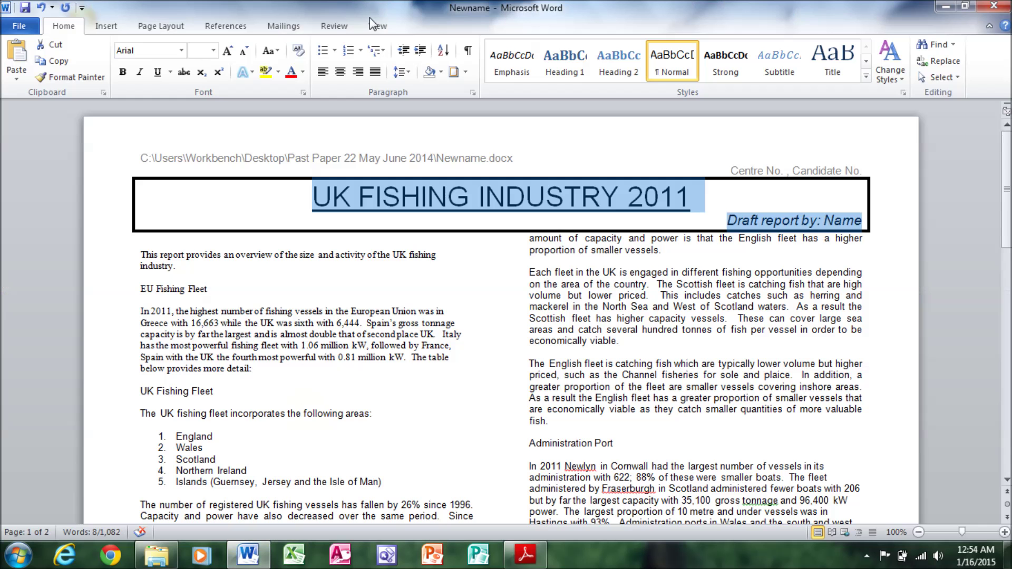
left_click(466, 72)
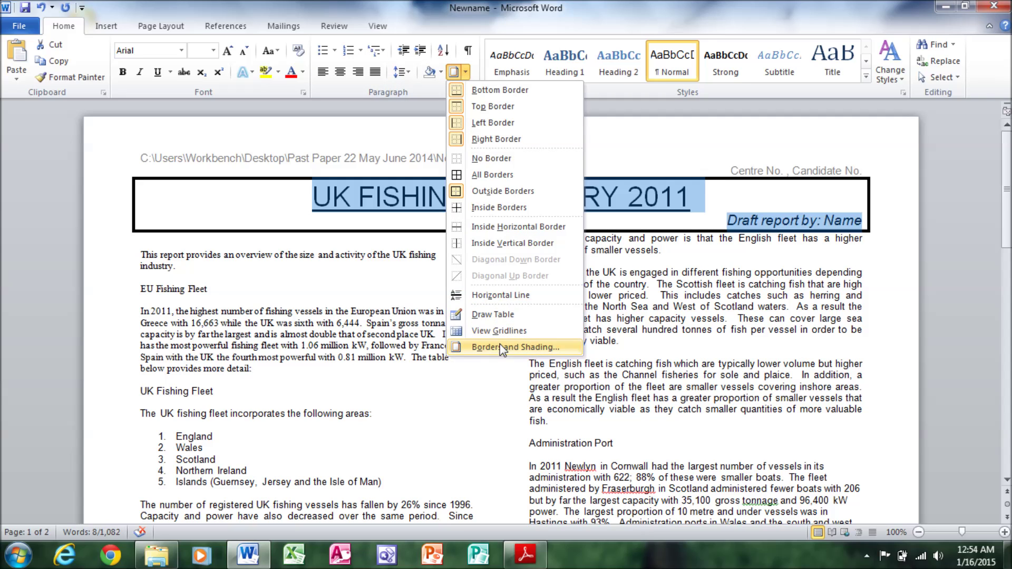
left_click(502, 349)
left_click(440, 145)
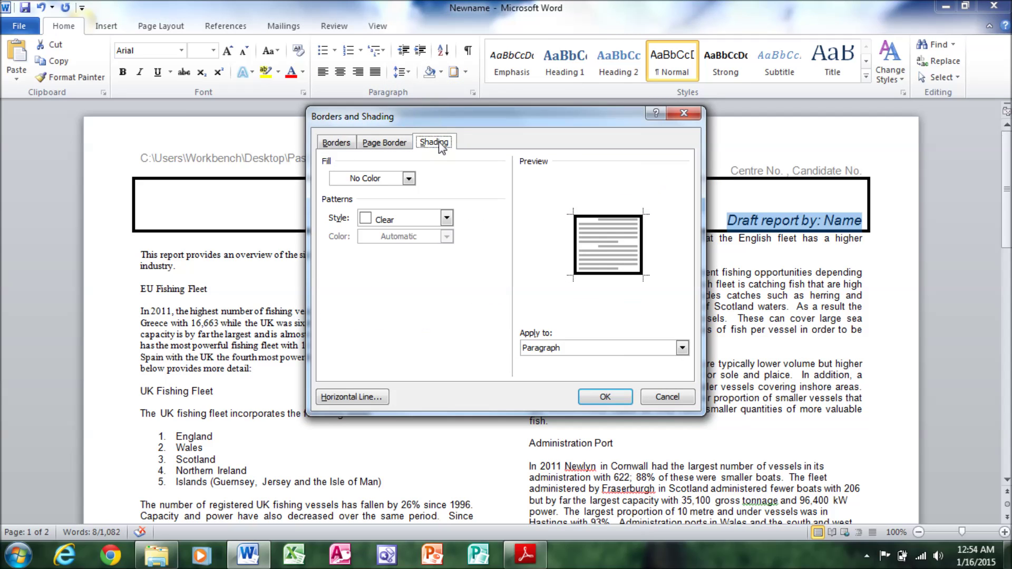
left_click(434, 220)
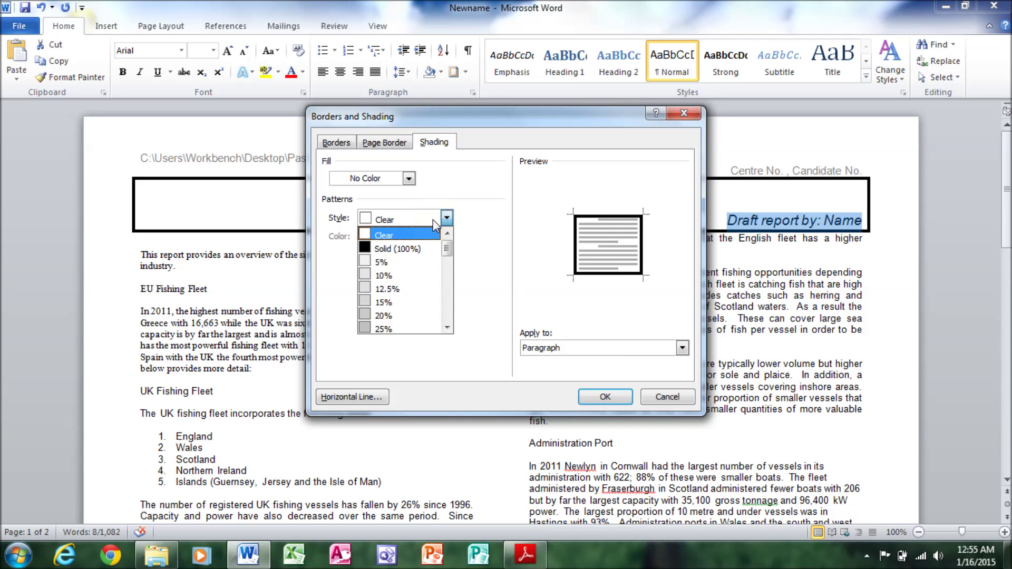
left_click(417, 304)
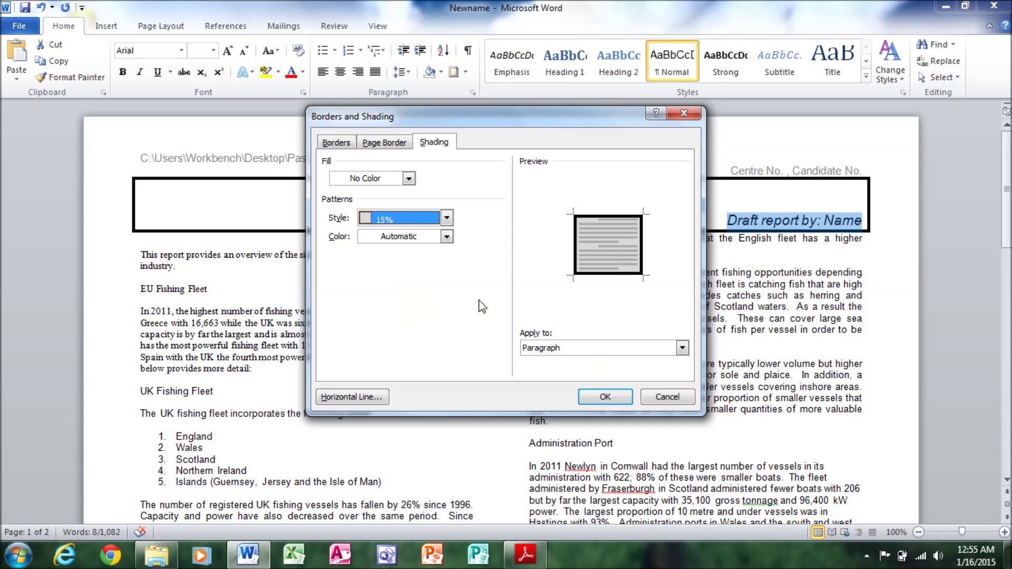
left_click(446, 219)
left_click(401, 316)
left_click(614, 402)
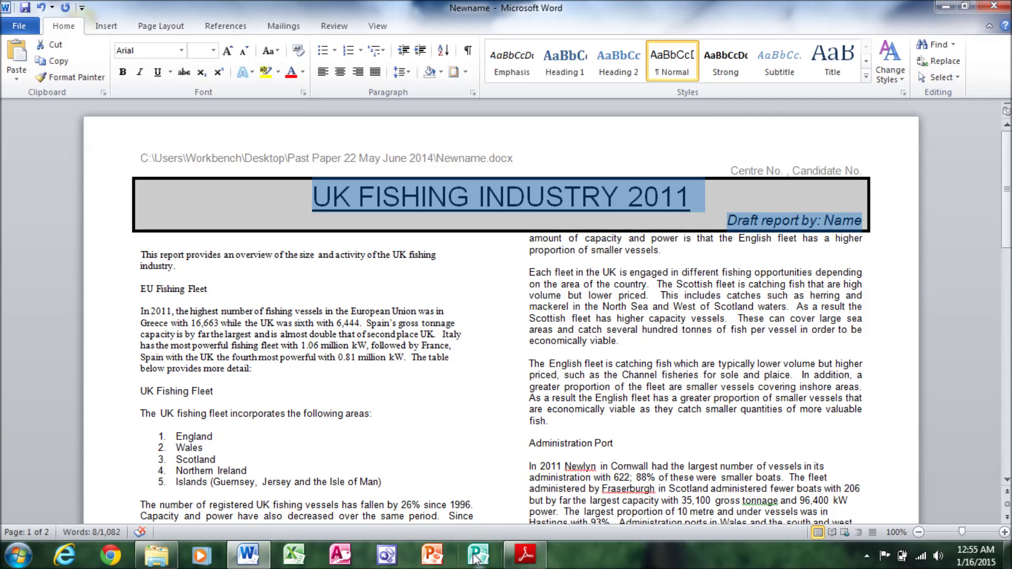
left_click(525, 554)
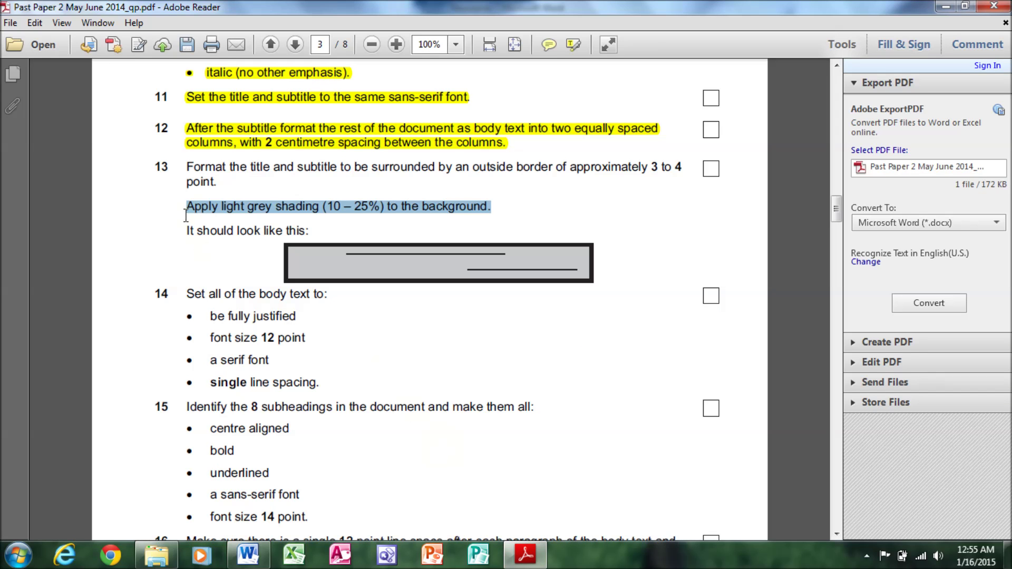
Highlight item 13 yellow and pick out item 14's 'be fully justified' requirement.
mouse_move(181, 167)
left_mouse_down()
mouse_move(549, 274)
mouse_move(443, 210)
mouse_move(316, 234)
left_mouse_up()
right_click(297, 234)
left_click(324, 259)
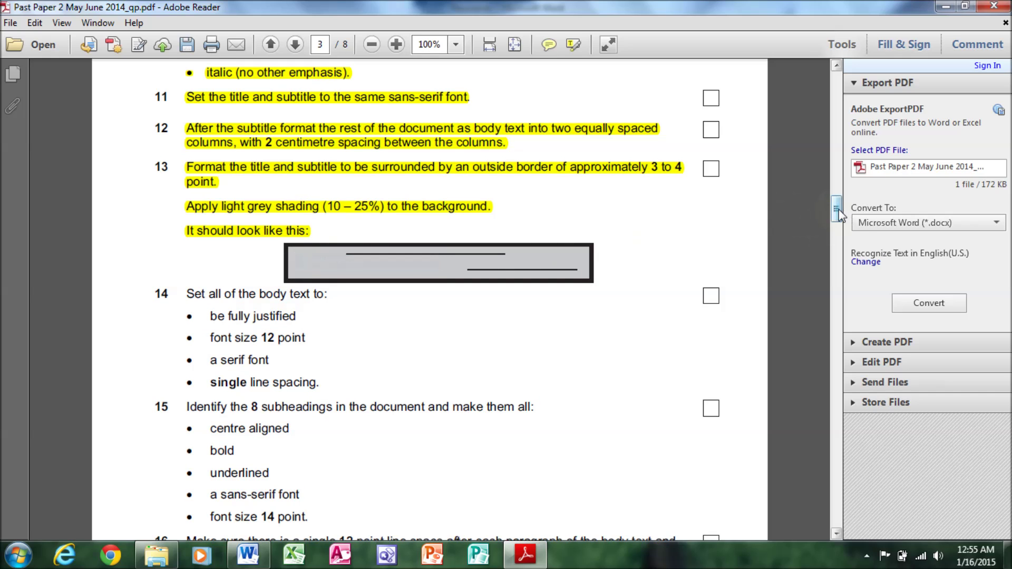
scroll(215, 102, "down", 3)
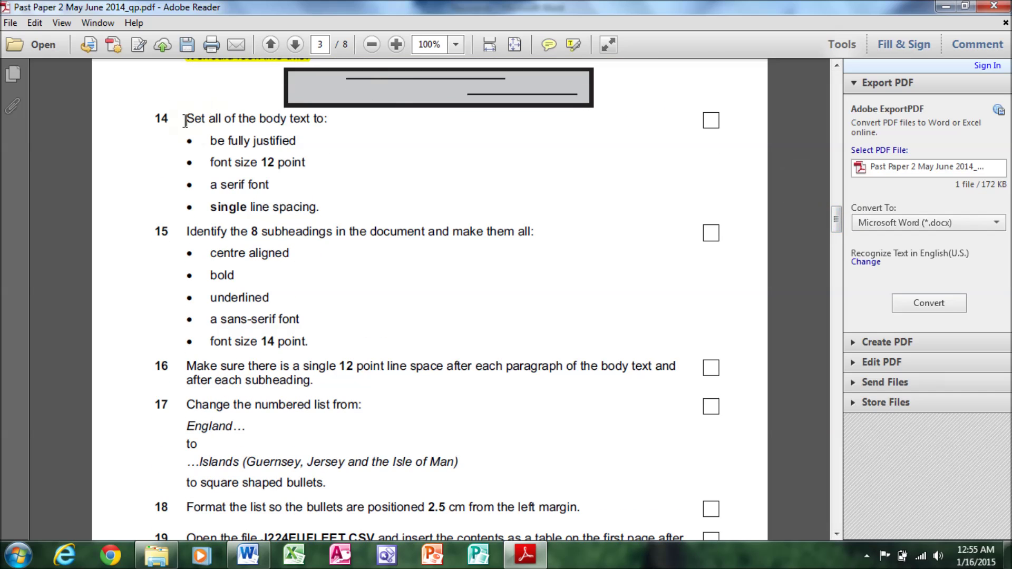
left_click_drag(185, 121, 326, 119)
left_click_drag(209, 139, 286, 146)
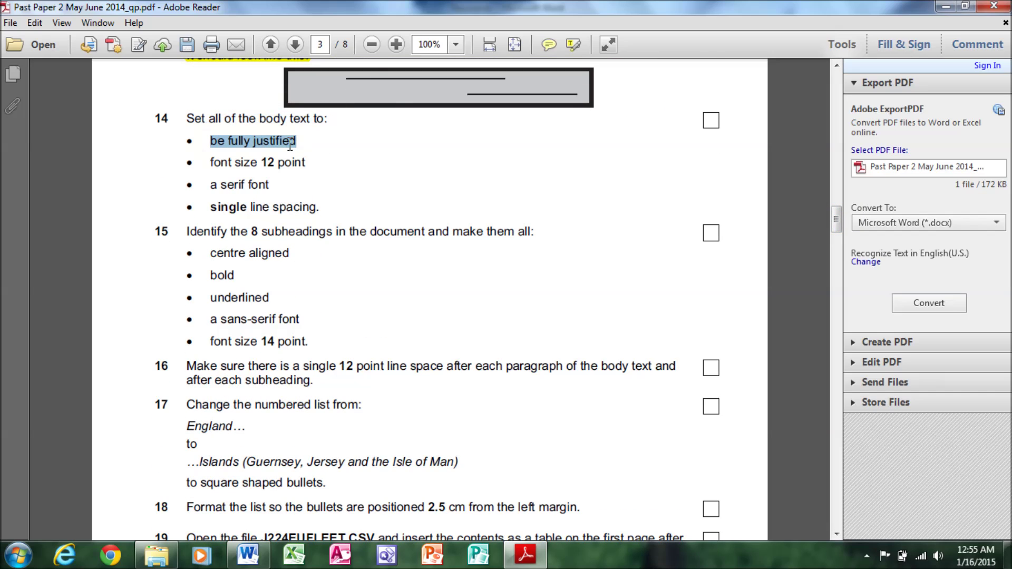
left_click(248, 554)
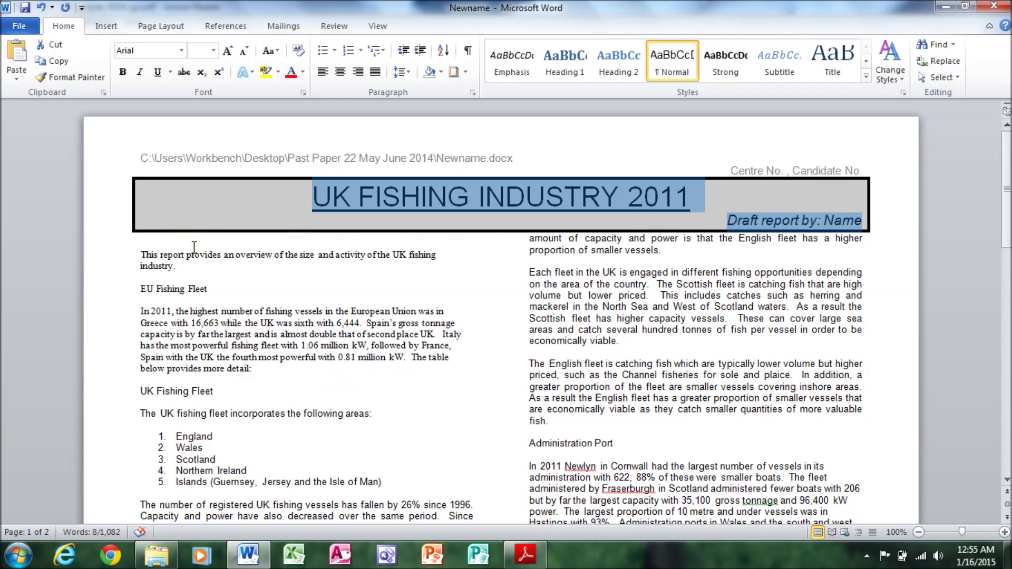
Fully justify all the body text in both columns.
left_click(134, 250)
left_click_drag(147, 249, 896, 565)
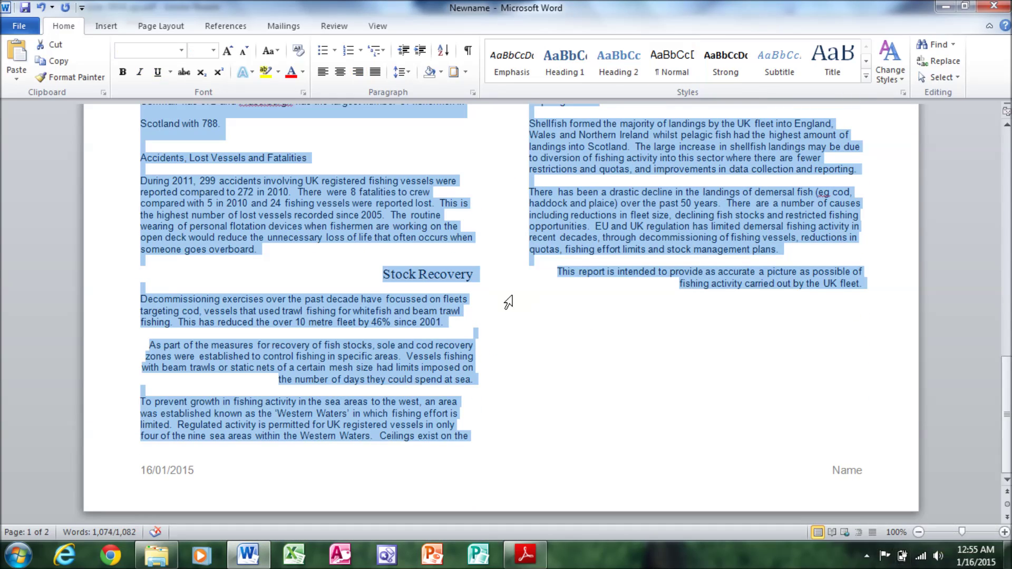
left_click(376, 77)
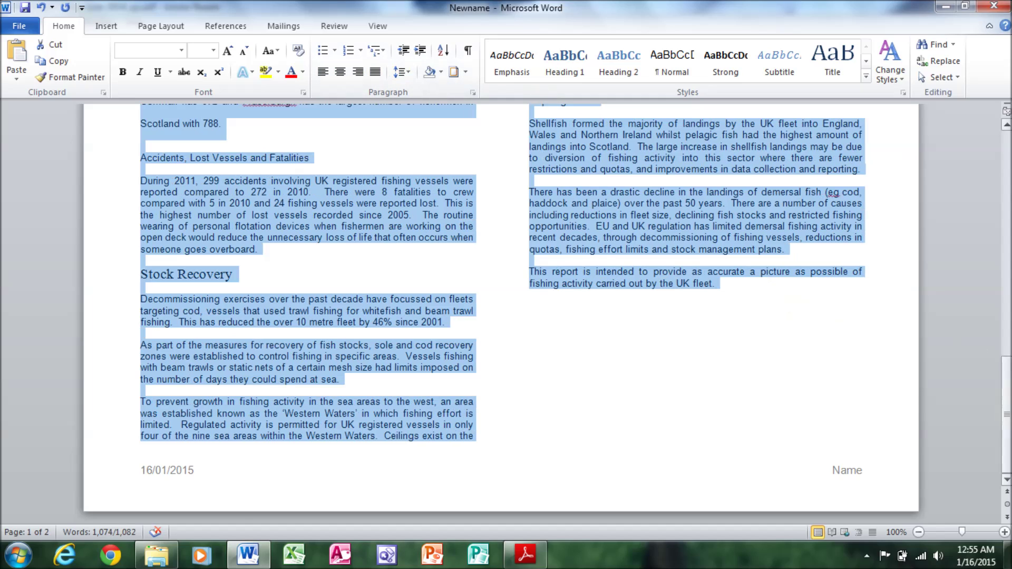
left_click_drag(1007, 415, 1006, 188)
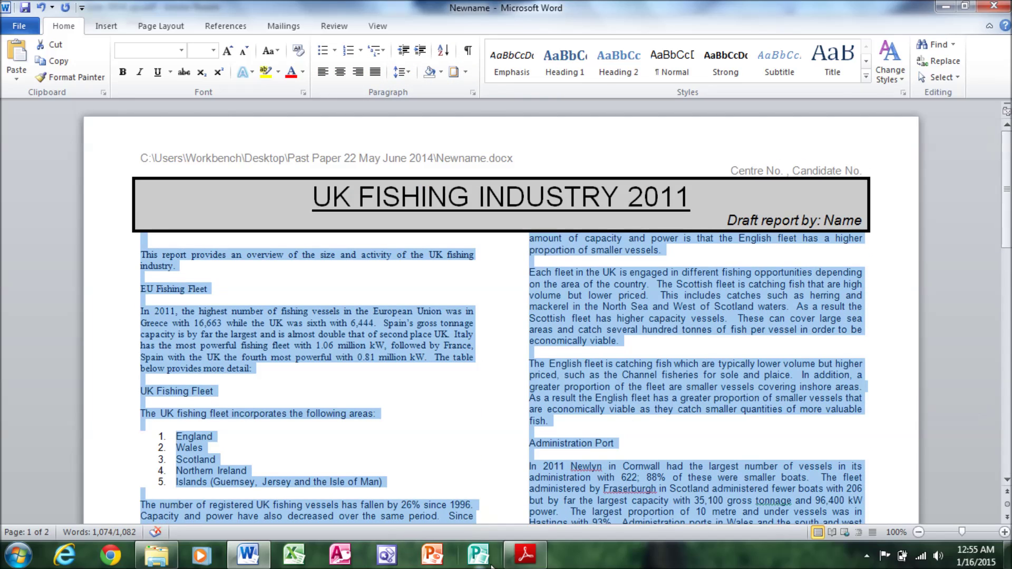
Set the body text to 12 point.
left_click(526, 554)
left_click_drag(210, 161, 313, 167)
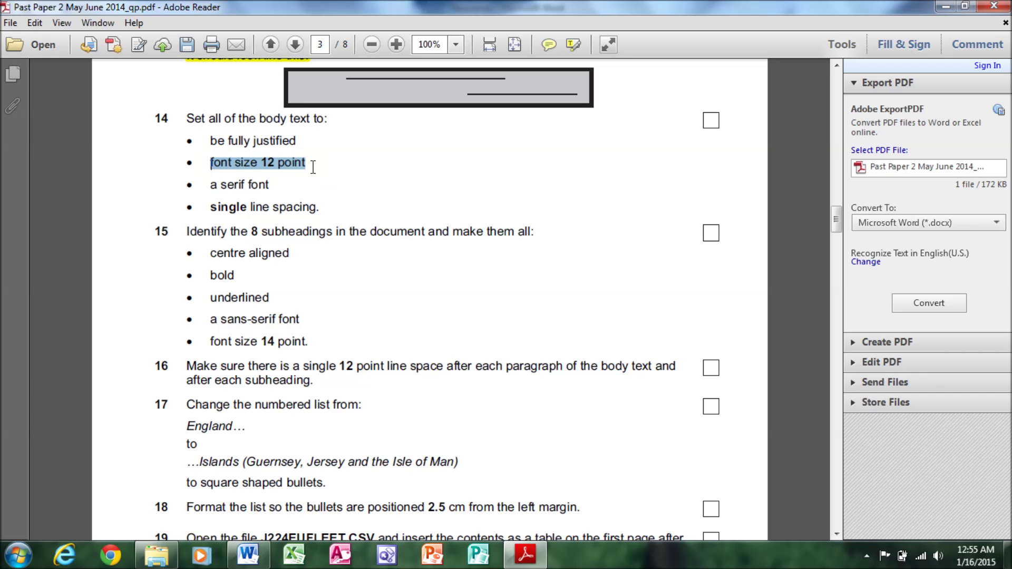
left_click(248, 555)
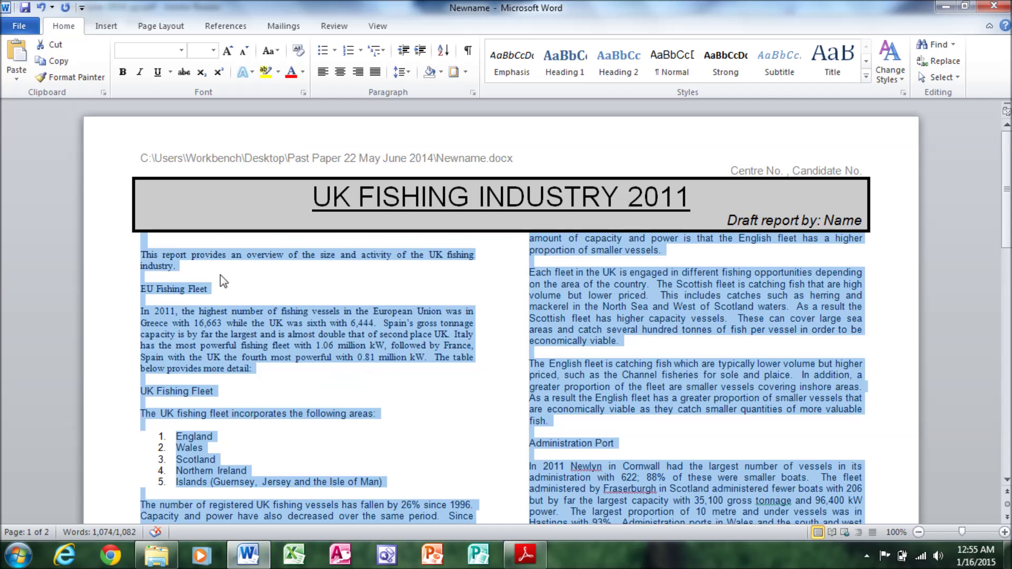
left_click(212, 55)
left_click(195, 117)
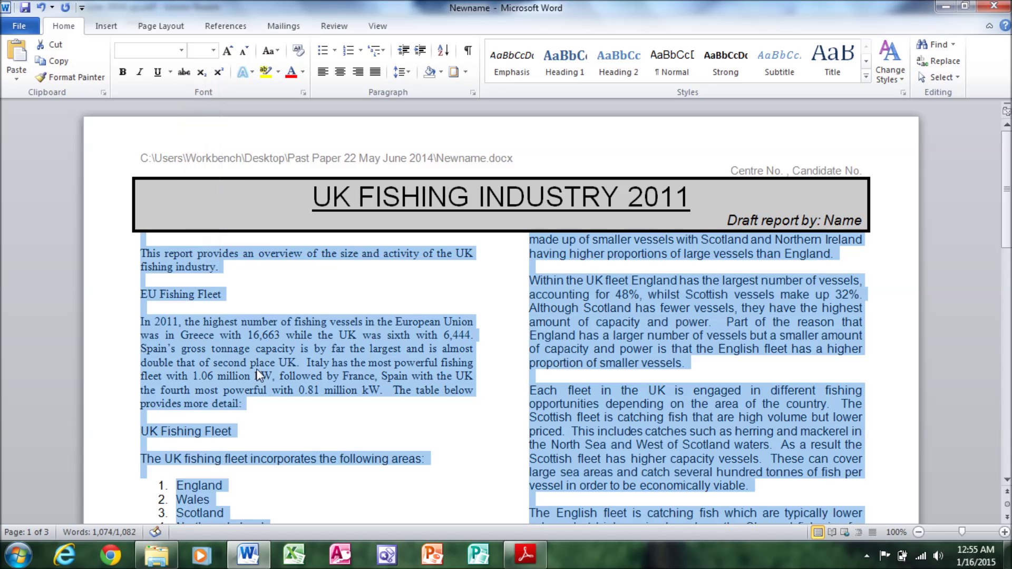
Change the body text font to Times New Roman.
left_click(526, 554)
left_click_drag(210, 184, 276, 181)
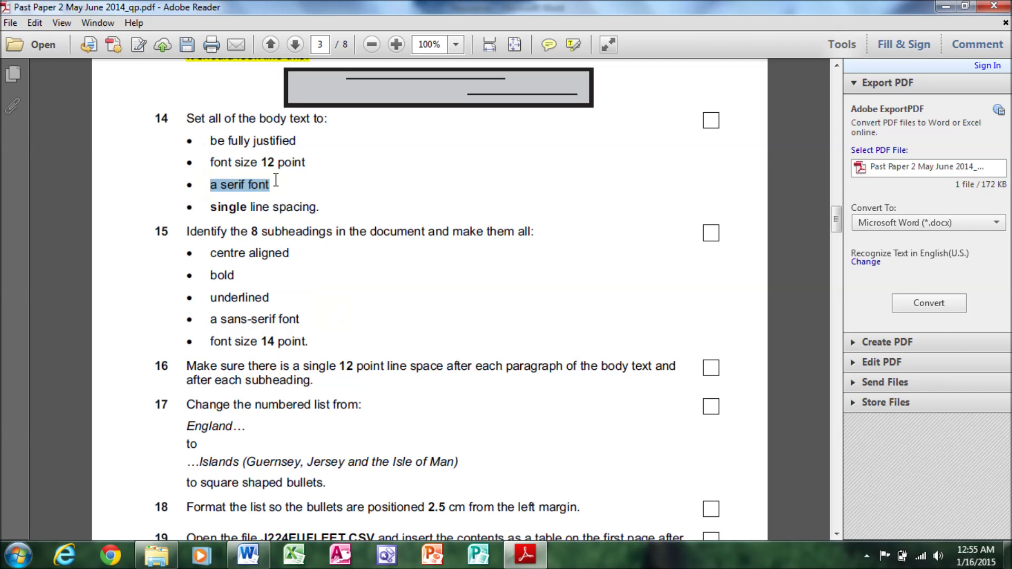
left_click(246, 550)
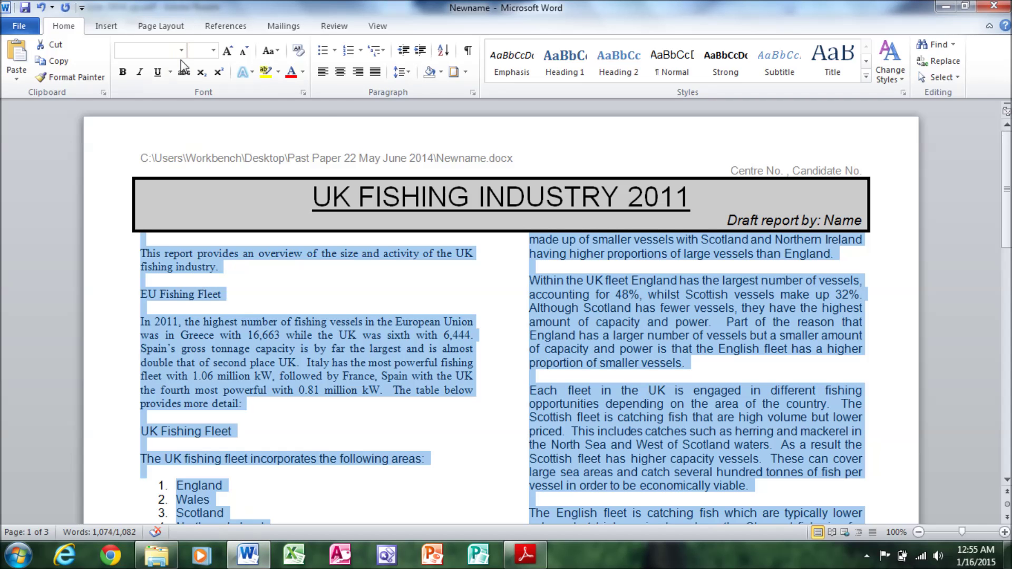
left_click(181, 50)
type("Times New Rom")
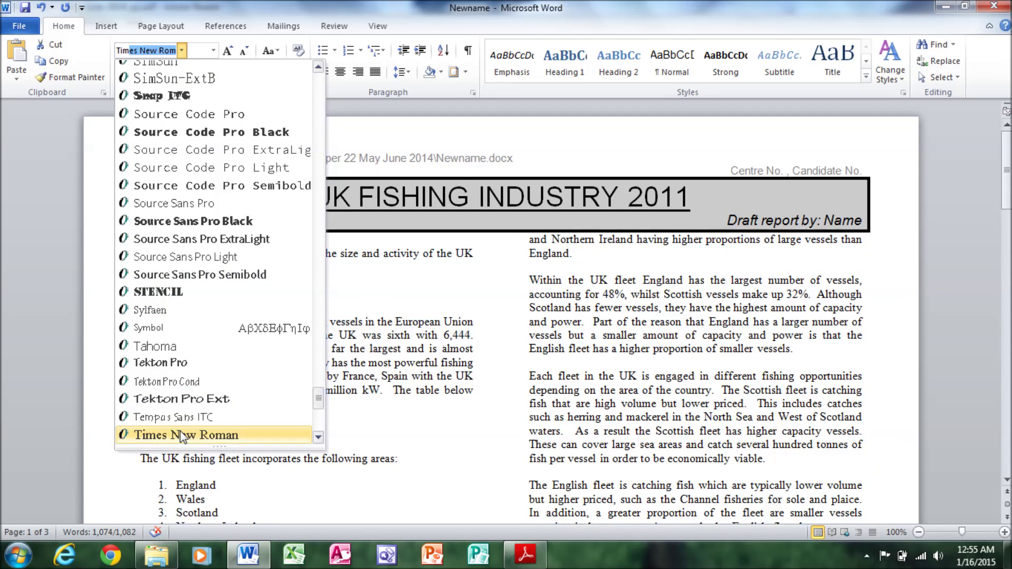
left_click(181, 435)
Give the body text 1.0 single line spacing.
left_click(258, 553)
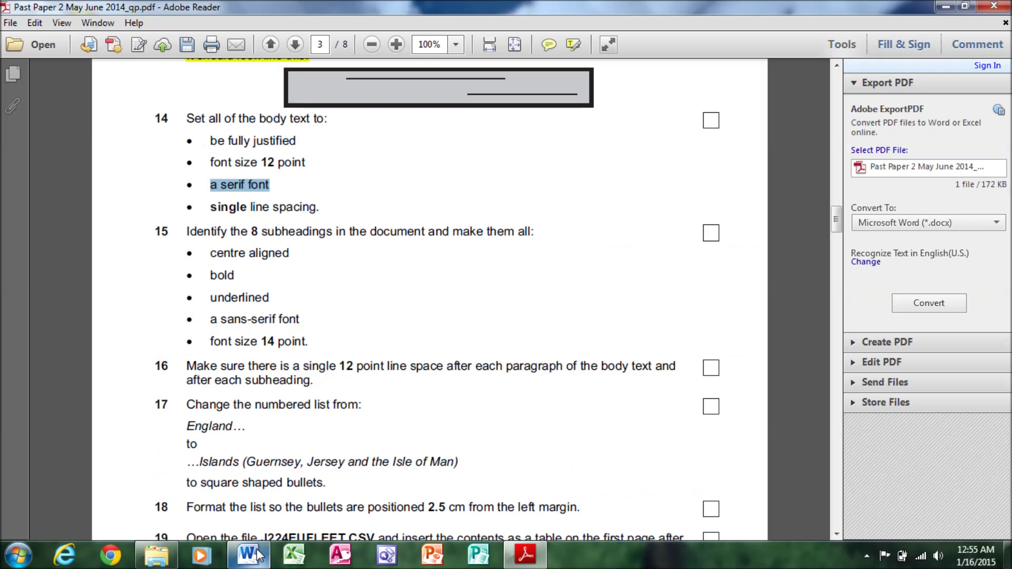
left_click(257, 553)
left_click(409, 74)
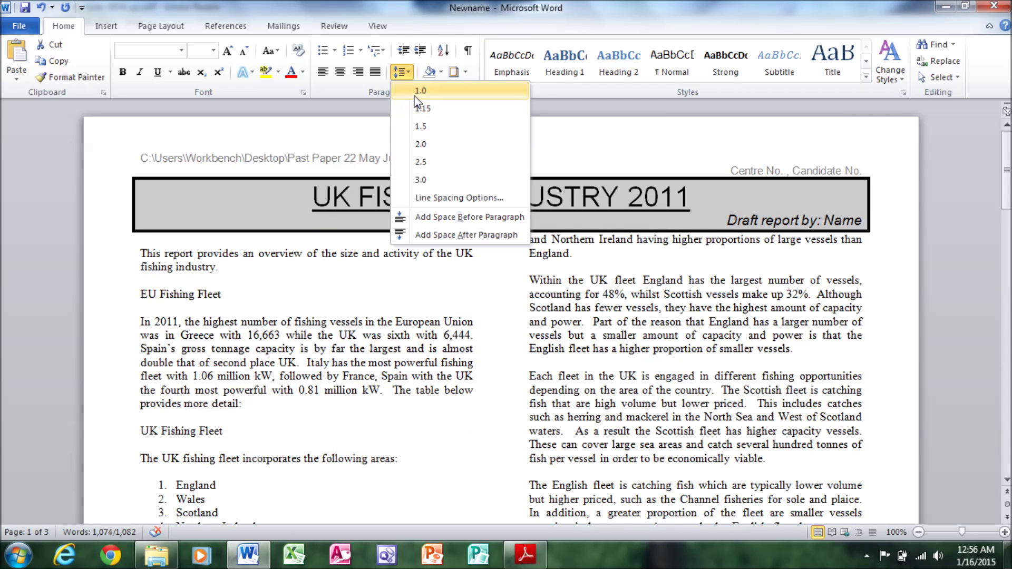
left_click(416, 93)
left_click(525, 554)
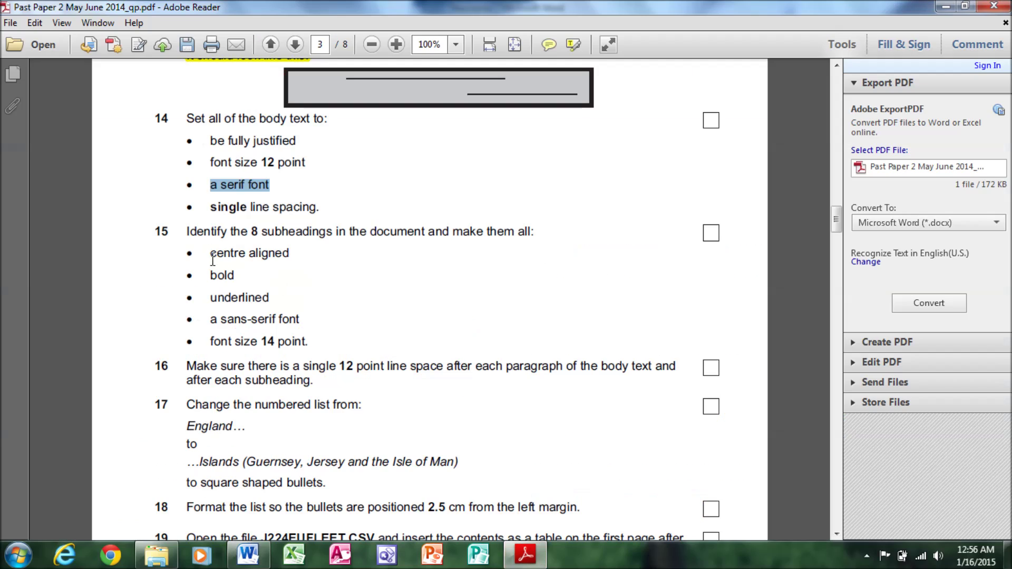
Highlight task 14 yellow and pick out task 15's 'centre aligned' requirement.
left_click_drag(181, 118, 306, 202)
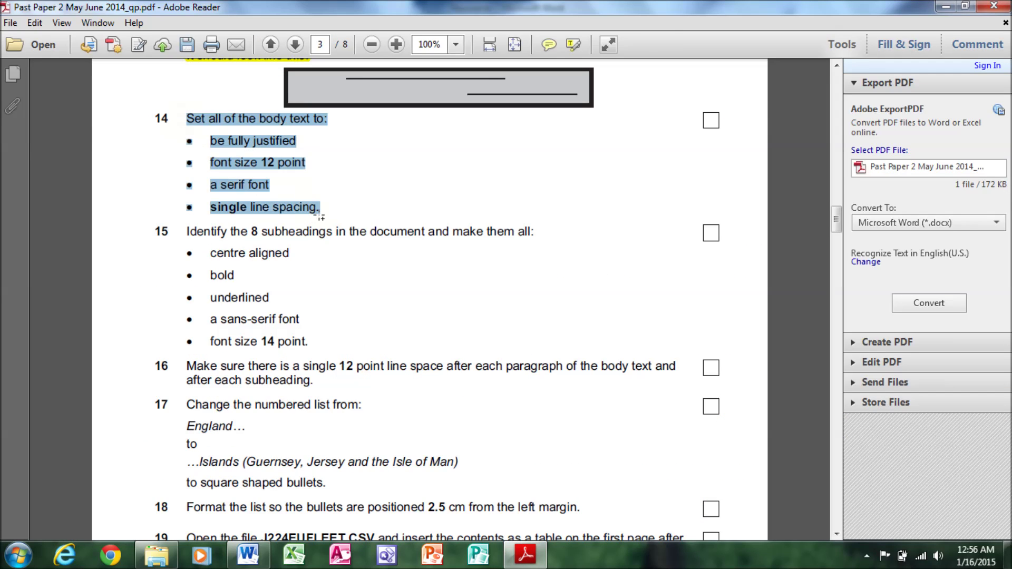
right_click(304, 209)
left_click(331, 245)
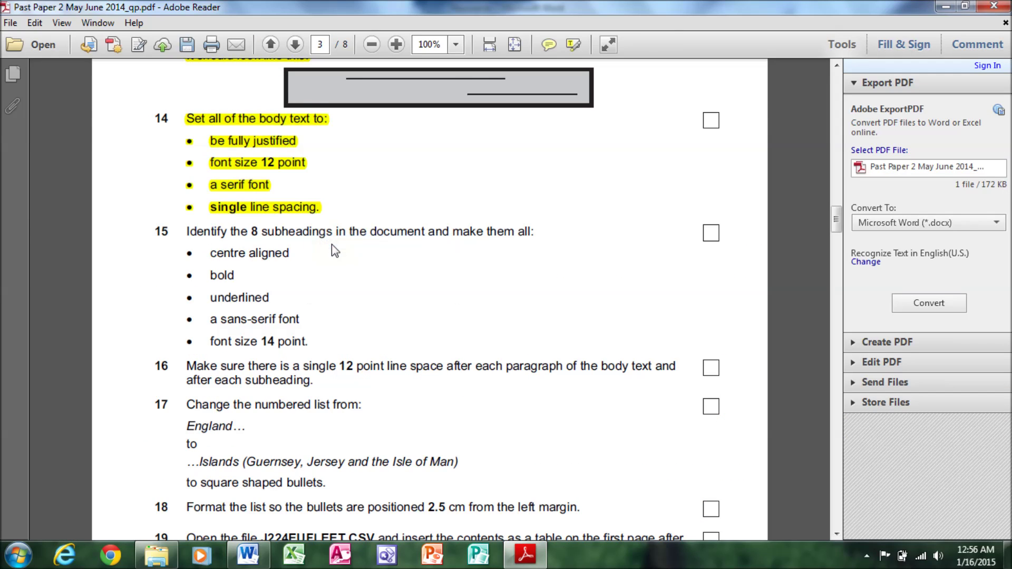
left_click_drag(186, 232, 549, 249)
left_click_drag(211, 254, 290, 254)
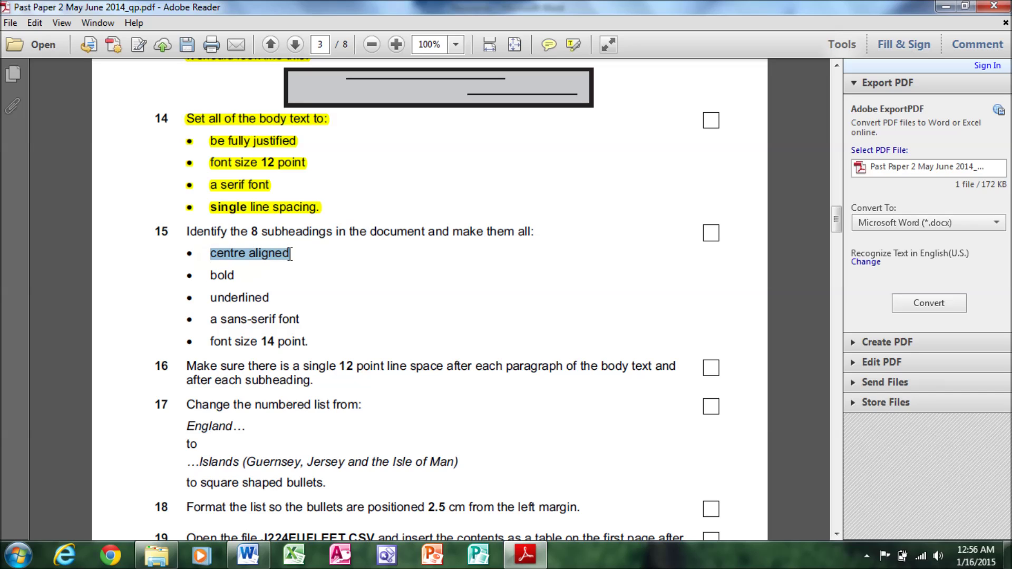
left_click(247, 555)
left_click(239, 285)
Select the EU Fishing Fleet, UK Fishing Fleet and Administration Port subheadings together.
left_click_drag(135, 291, 227, 294)
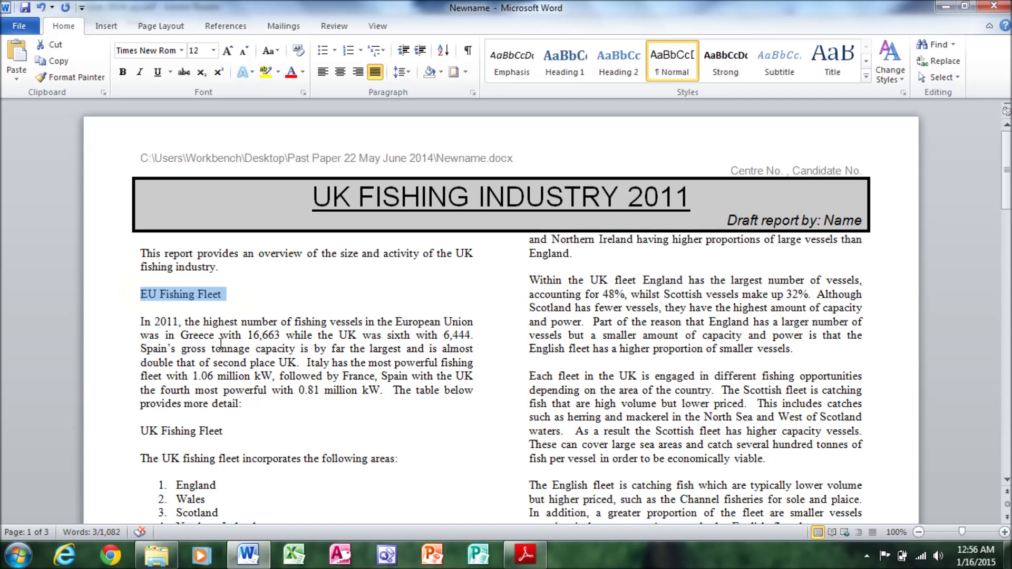
left_click_drag(223, 432, 141, 430)
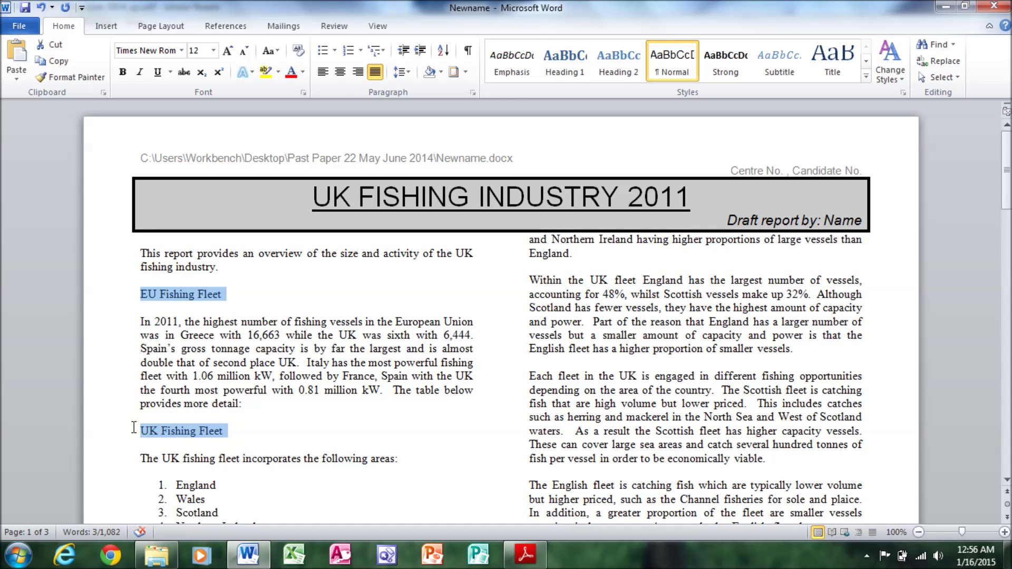
left_click_drag(1007, 169, 1007, 227)
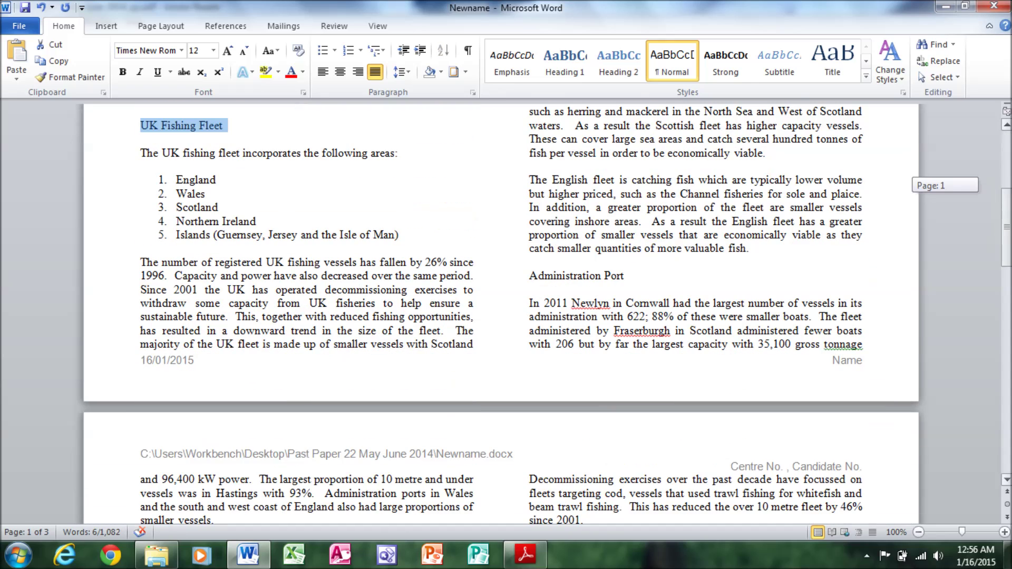
left_click_drag(629, 278, 586, 278)
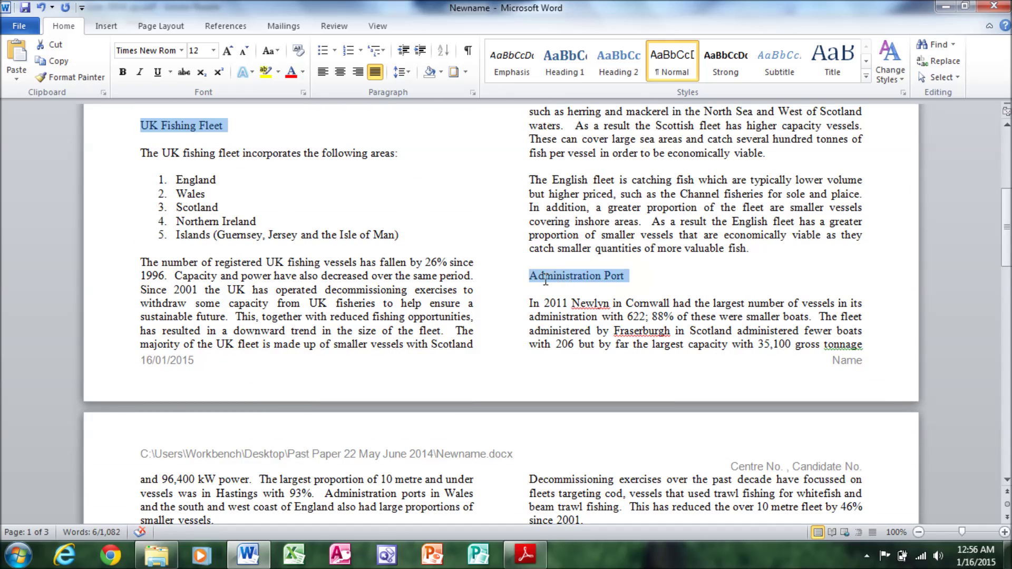
left_click_drag(1007, 227, 1006, 283)
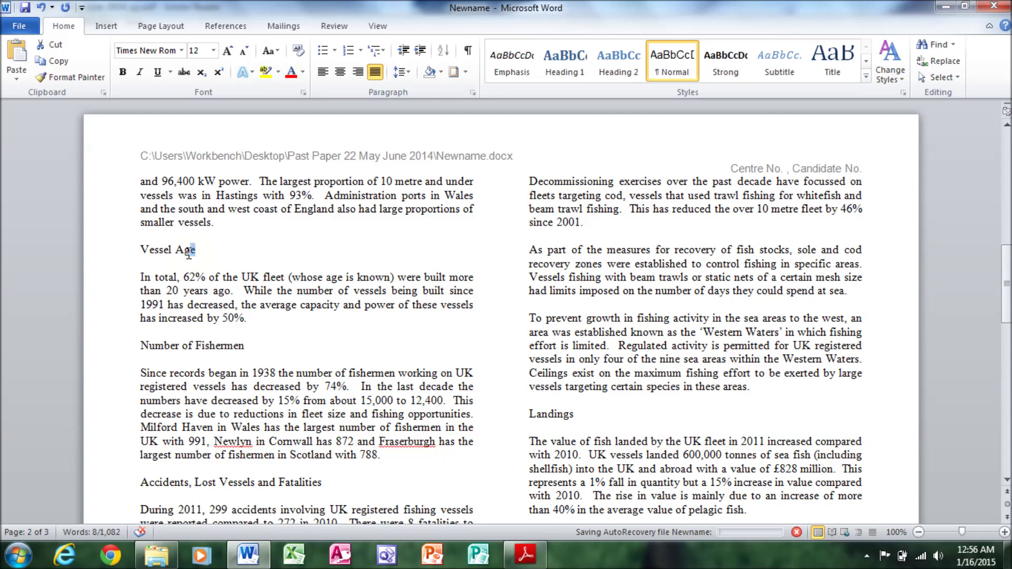
Add Vessel Age, Number of Fishermen, Accidents, Lost Vessels and Fatalities, and Stock Recovery.
left_click_drag(200, 253, 146, 253)
left_click_drag(249, 346, 140, 346)
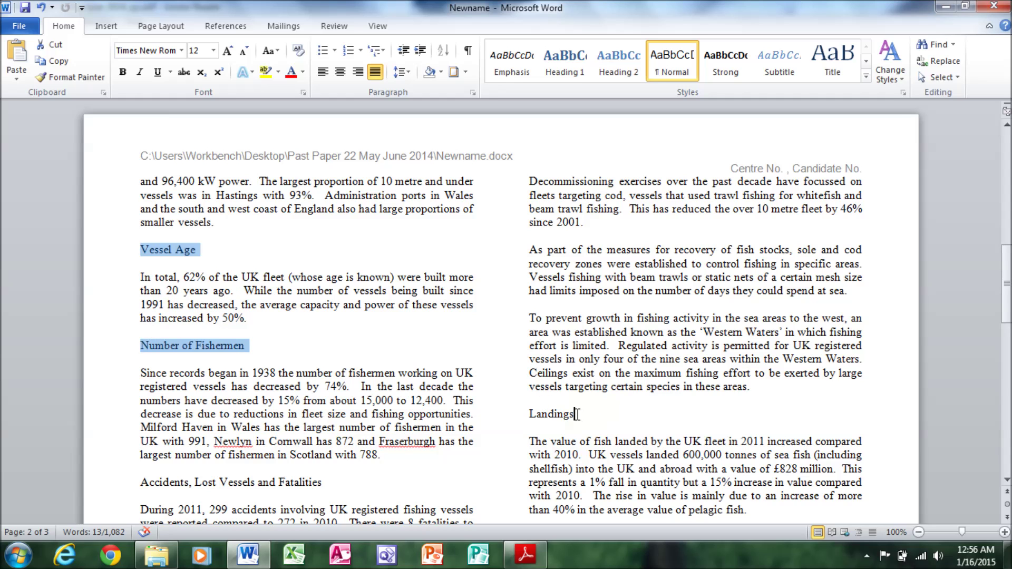
left_click_drag(576, 414, 528, 413)
left_click_drag(1007, 285, 1006, 336)
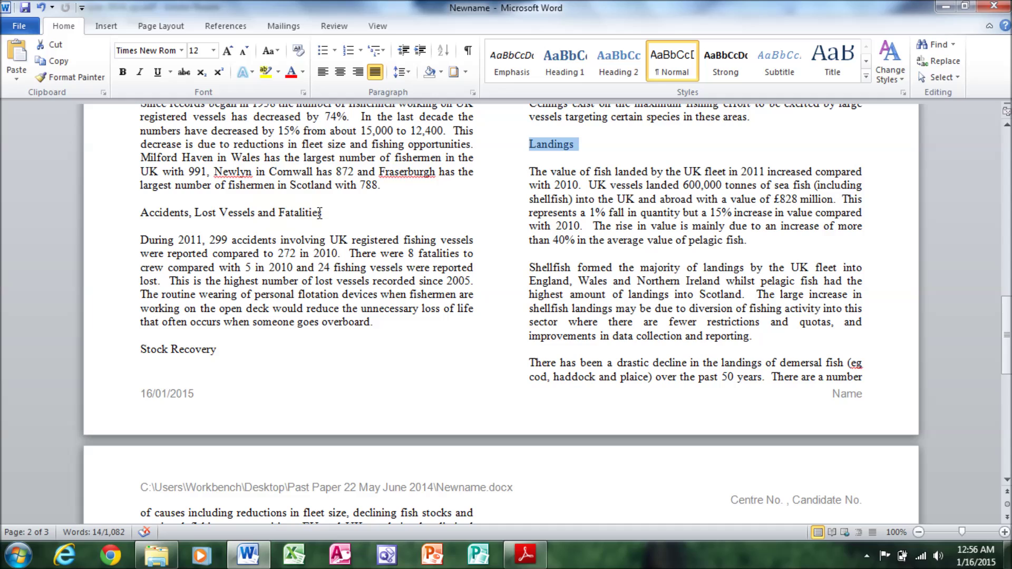
left_click_drag(325, 217, 164, 203)
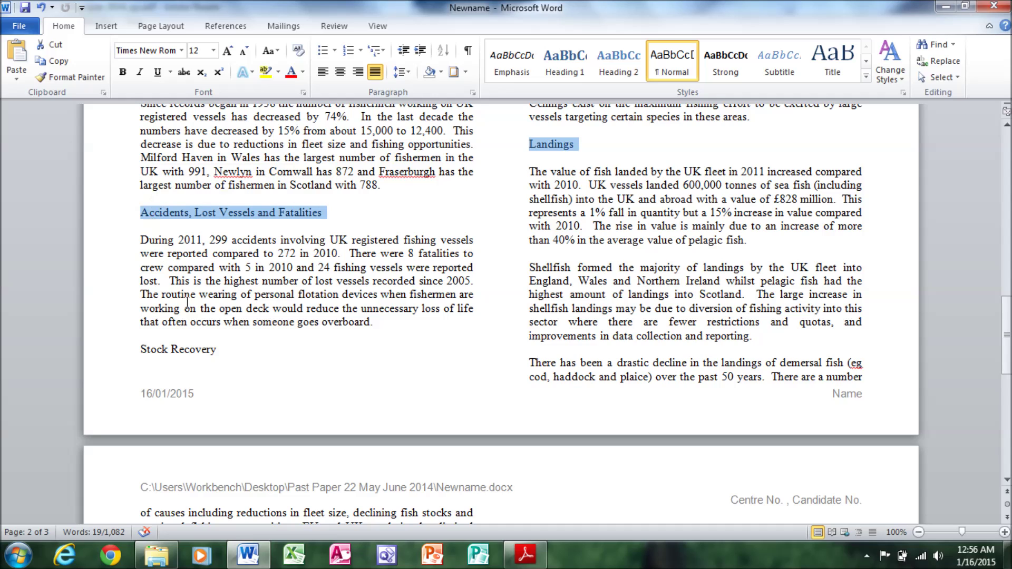
left_click_drag(174, 351, 139, 350)
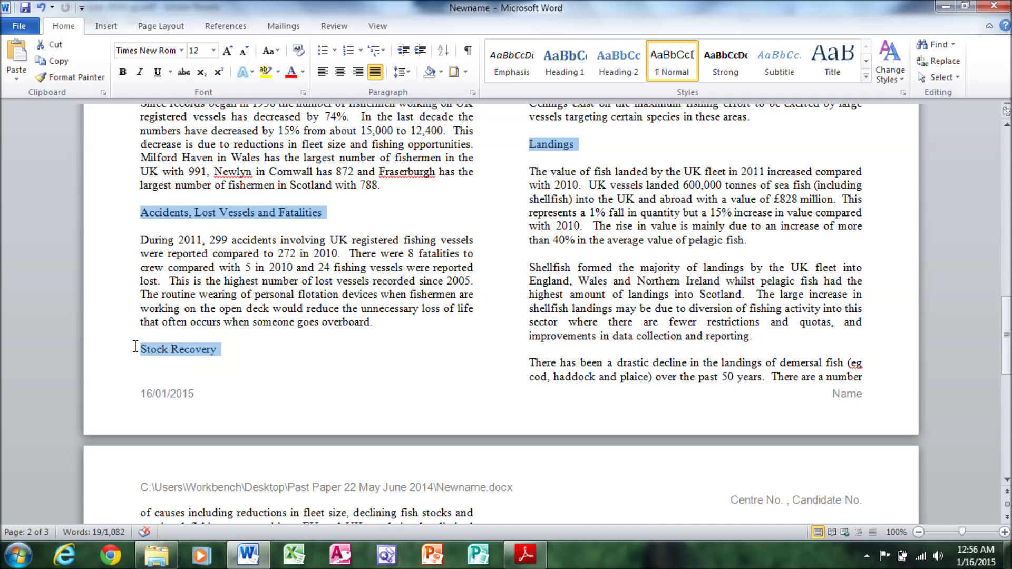
left_click_drag(1006, 330, 996, 208)
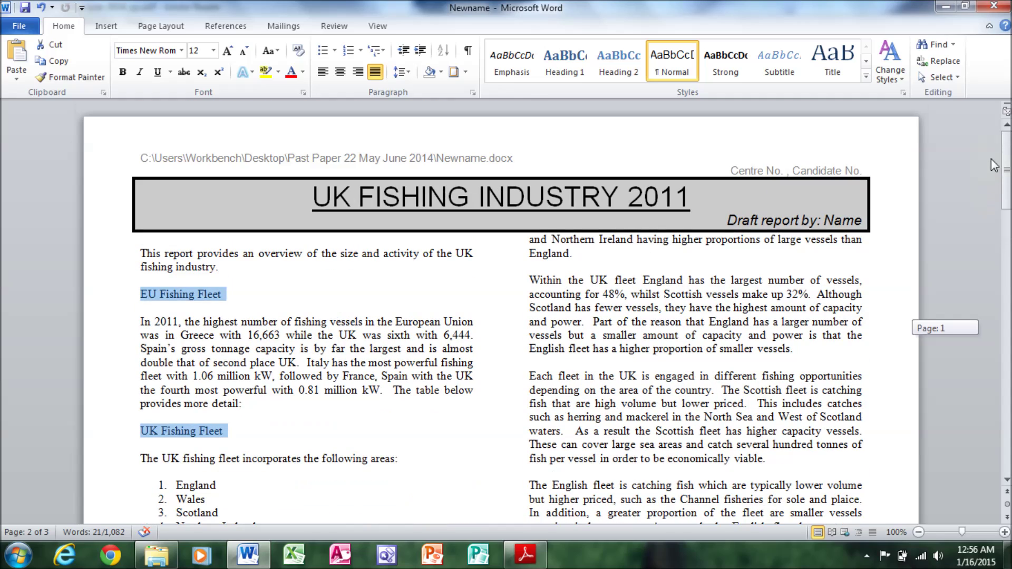
left_click_drag(996, 209, 991, 159)
Centre, bold and underline the selected subheadings, checking each requirement against the exam paper.
left_click(268, 555)
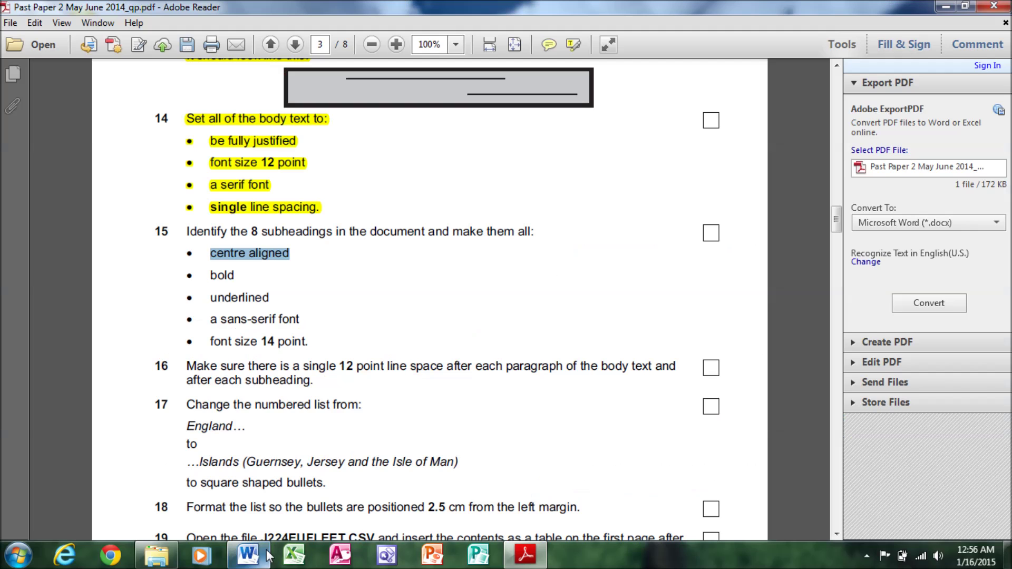
left_click(249, 555)
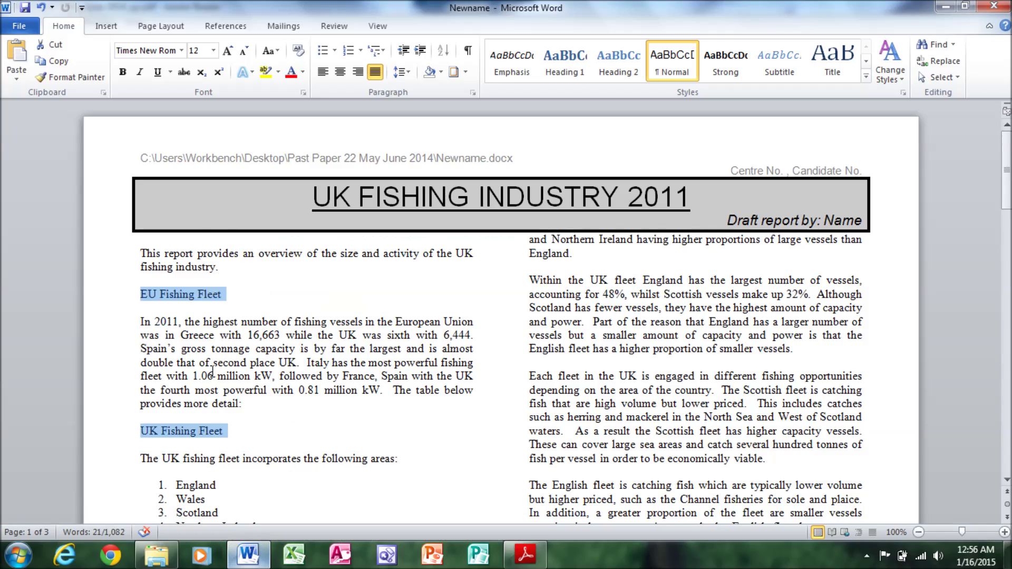
left_click(333, 74)
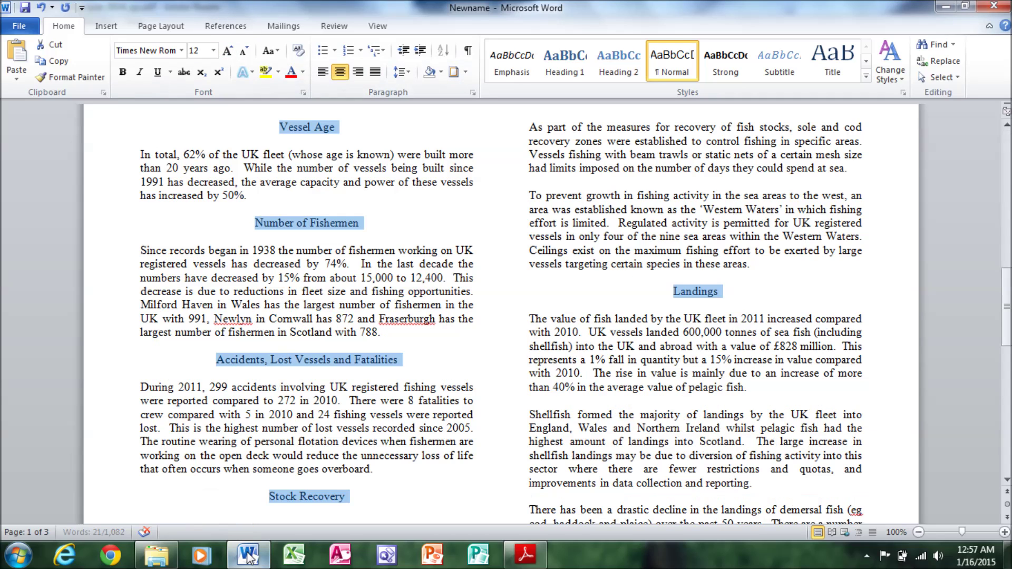
left_click(248, 555)
left_click_drag(211, 274, 241, 275)
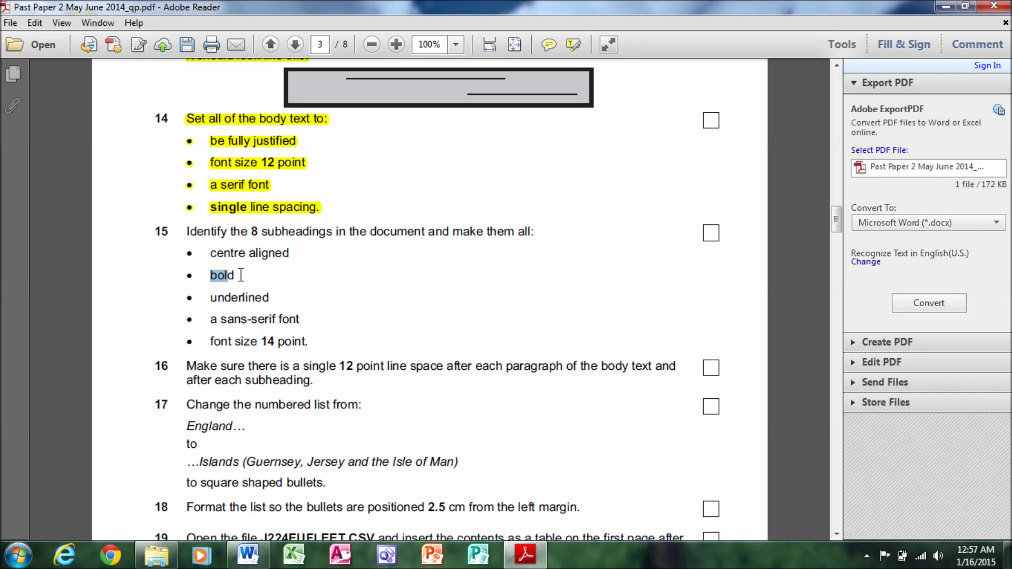
left_click(249, 555)
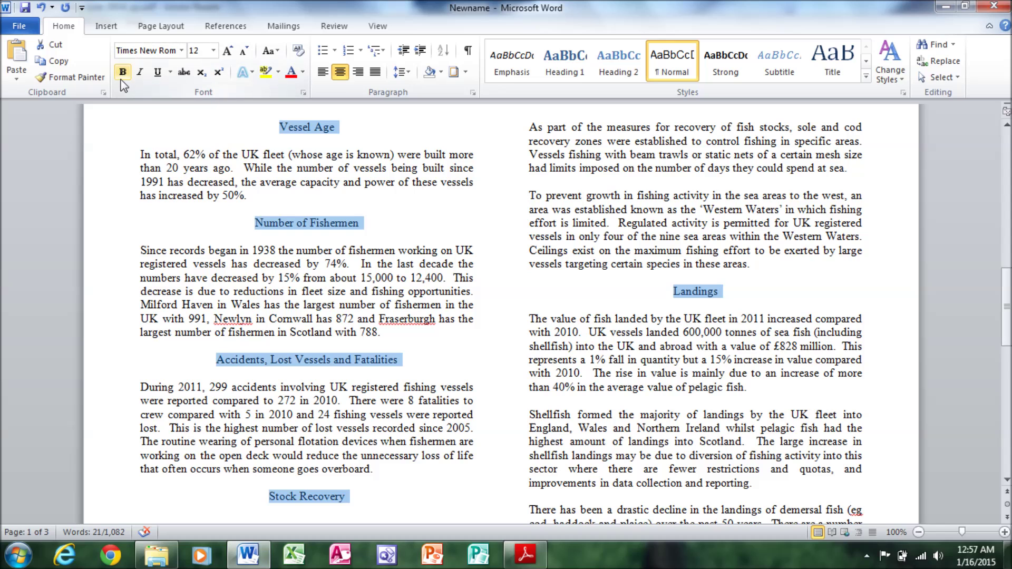
left_click(122, 72)
left_click(248, 555)
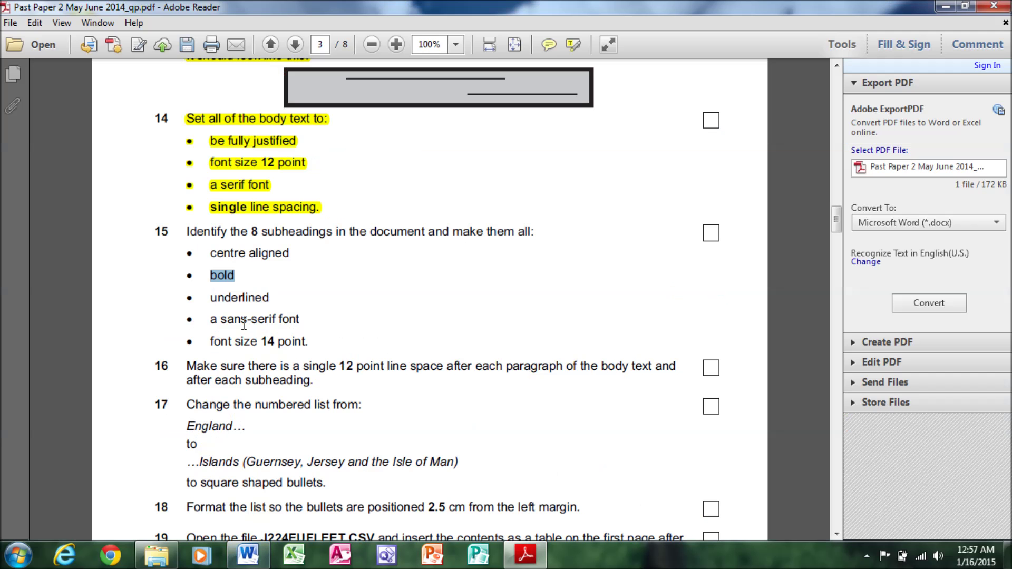
left_click_drag(211, 297, 268, 289)
left_click(248, 555)
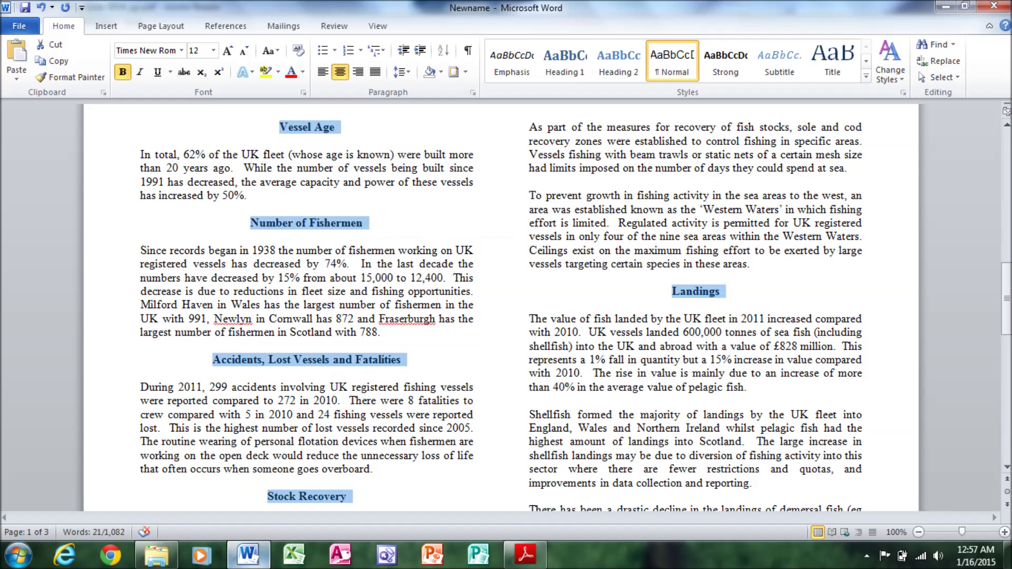
left_click(157, 72)
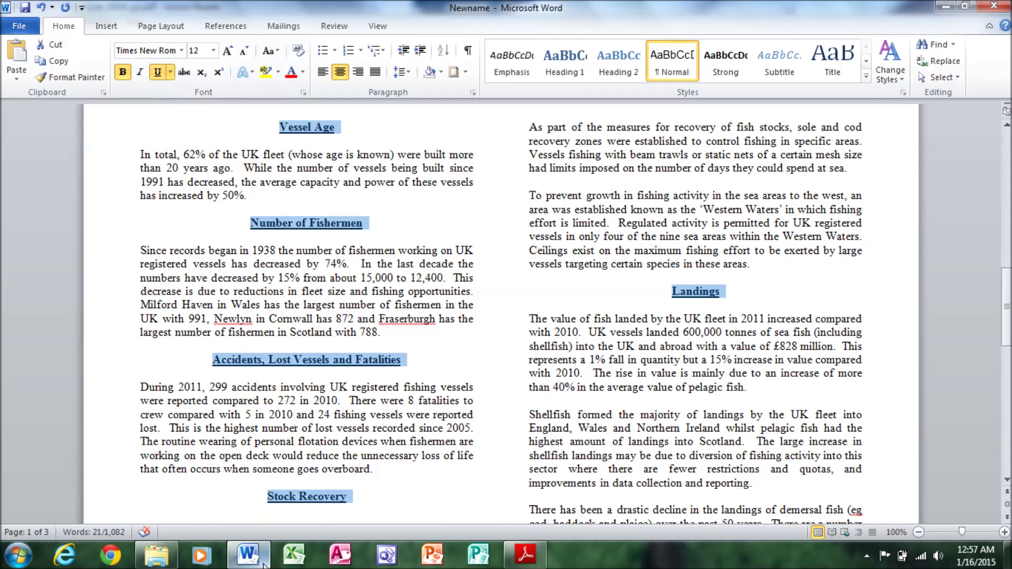
Set the subheadings' font to Arial at 14 point, then return to the exam paper.
left_click(248, 555)
left_click_drag(211, 319, 331, 315)
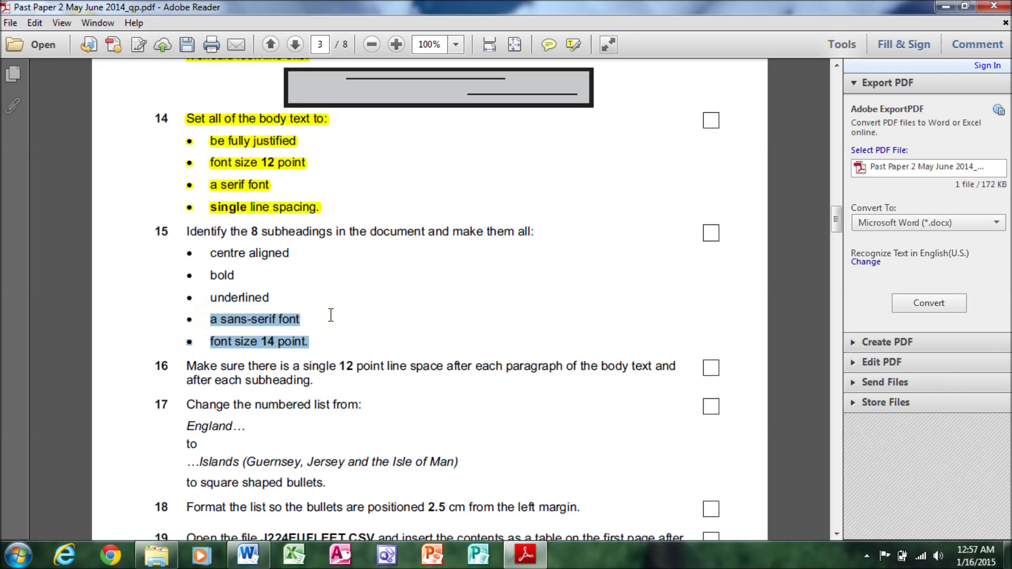
left_click(249, 555)
left_click(179, 50)
type("Arial")
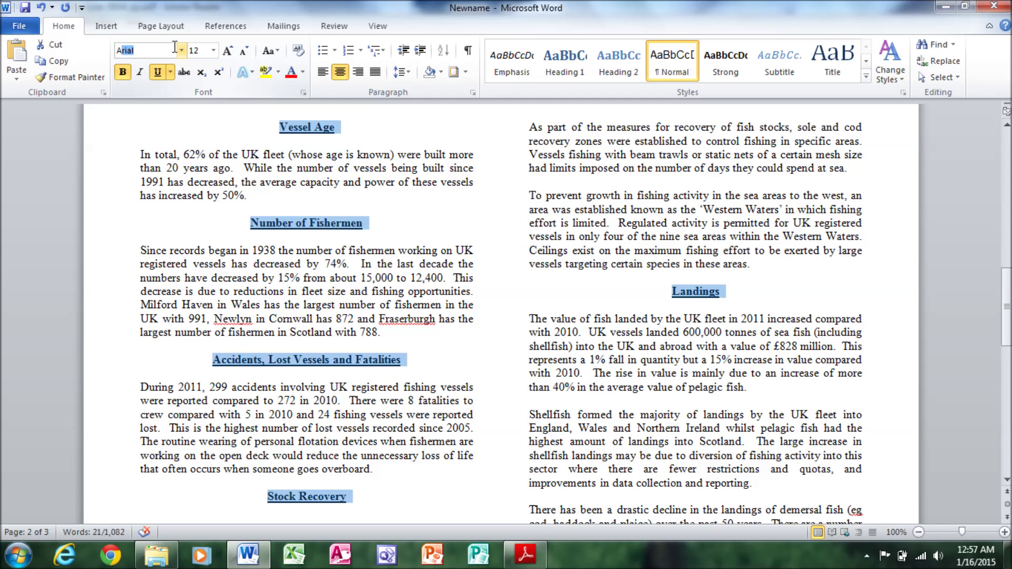
key("Return")
left_click(232, 555)
left_click_drag(210, 341, 310, 342)
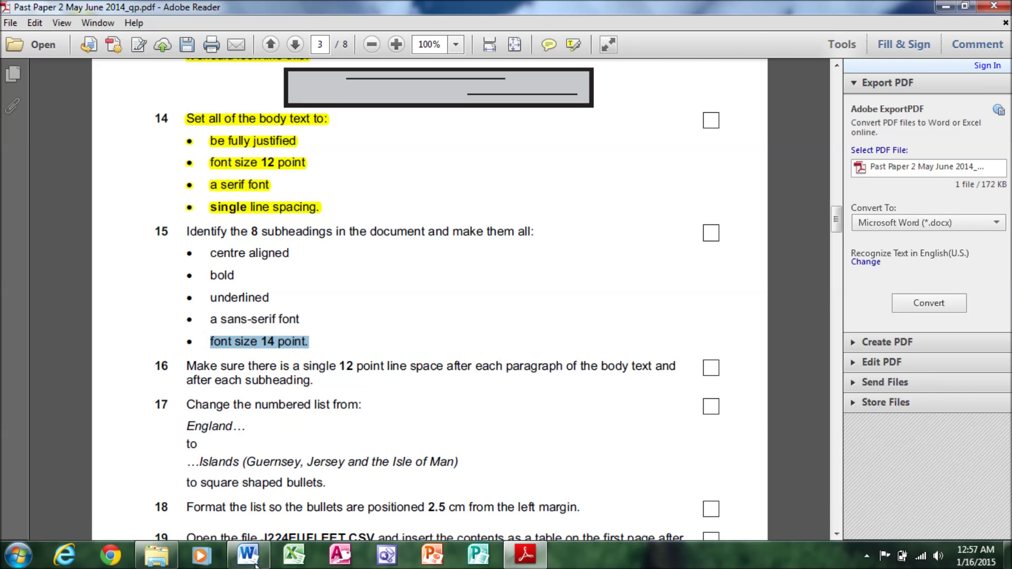
left_click(255, 563)
left_click(213, 50)
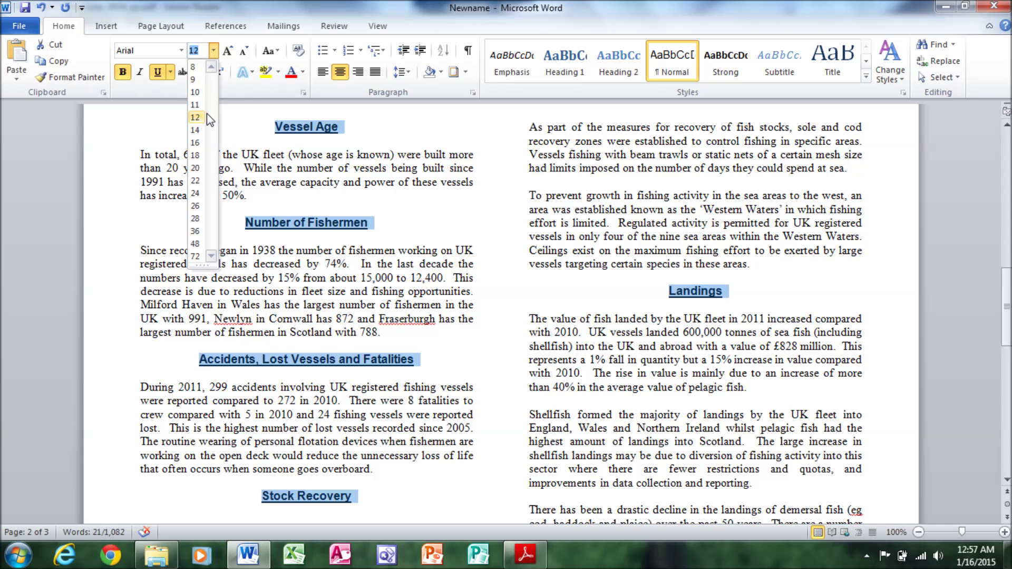
left_click(195, 129)
left_click(252, 556)
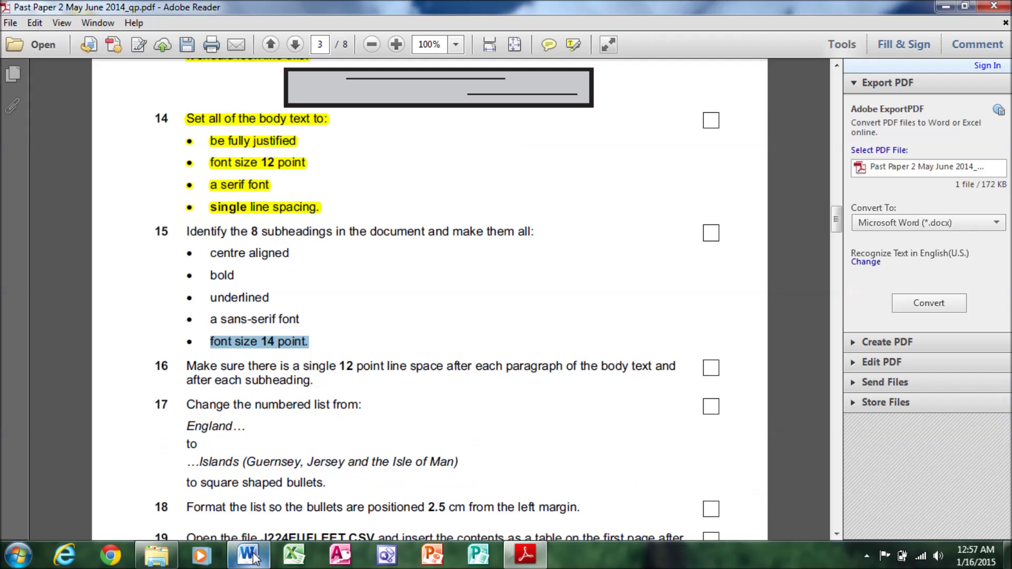
Highlight task 15 and all its bullet requirements in yellow in the exam paper.
left_click_drag(183, 243, 310, 343)
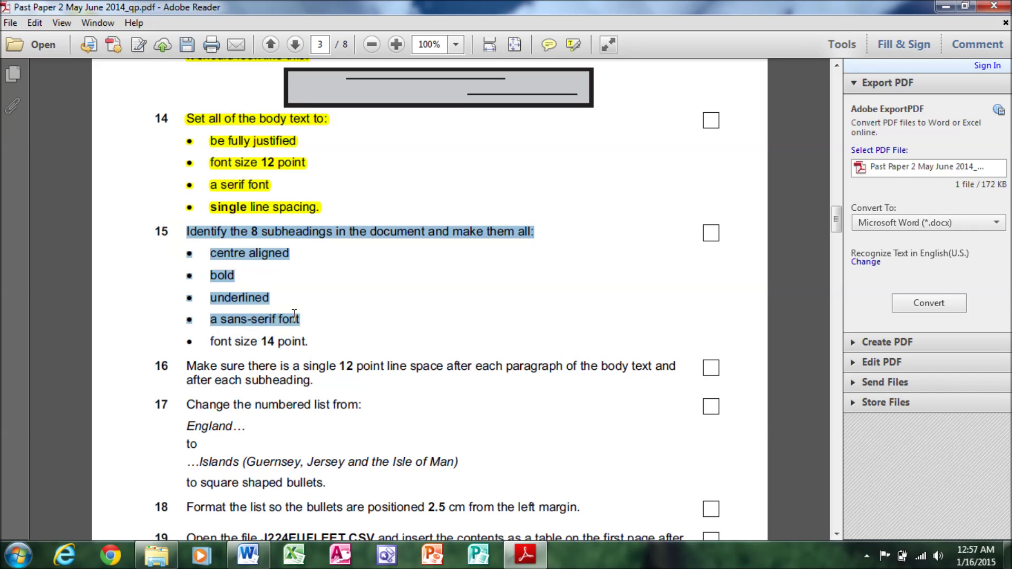
right_click(294, 345)
left_click(335, 374)
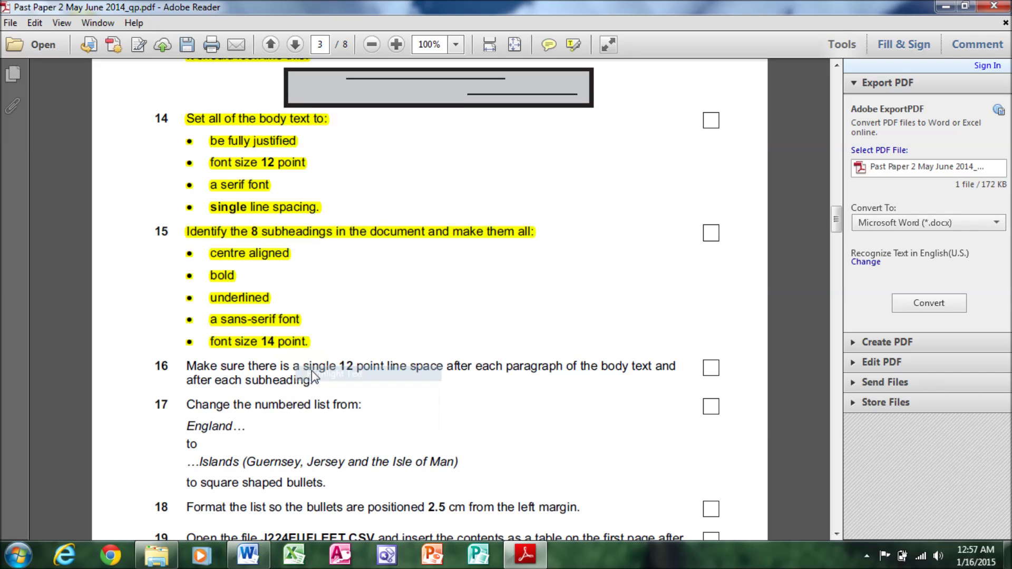
left_click_drag(175, 365, 682, 376)
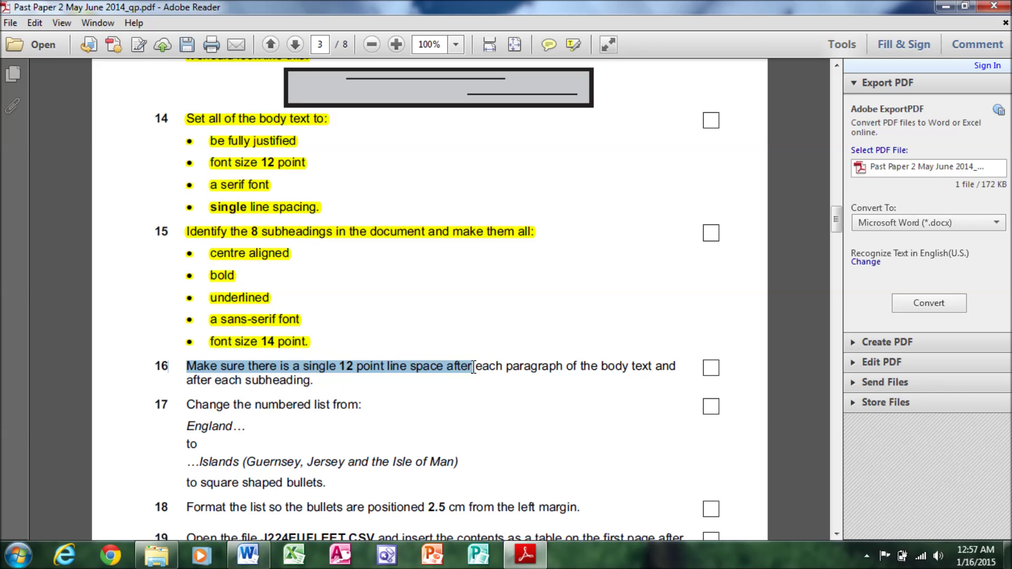
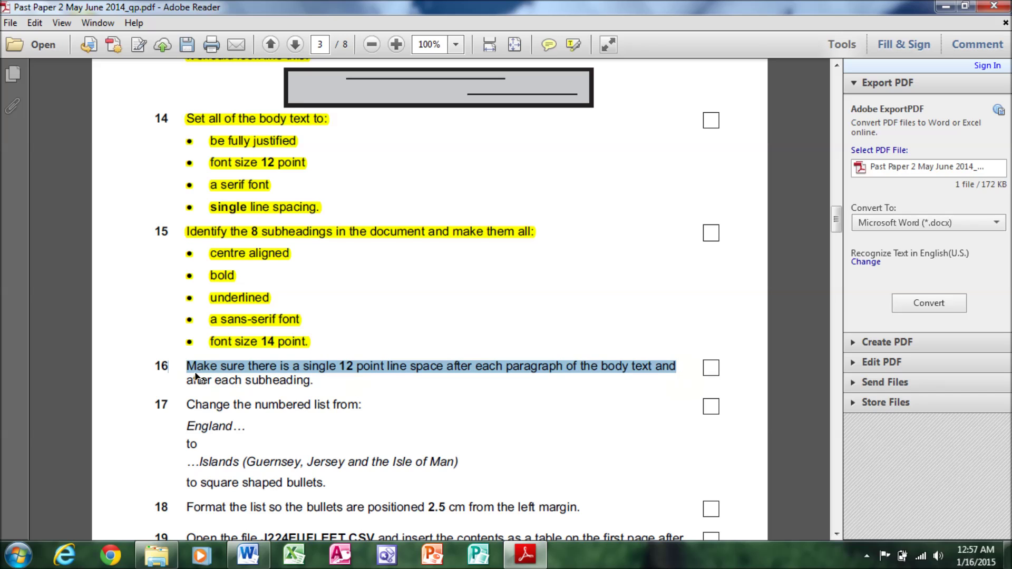
Finish selecting task 16, then back in the Newname report click just before 'majority'.
left_click_drag(188, 379, 271, 375)
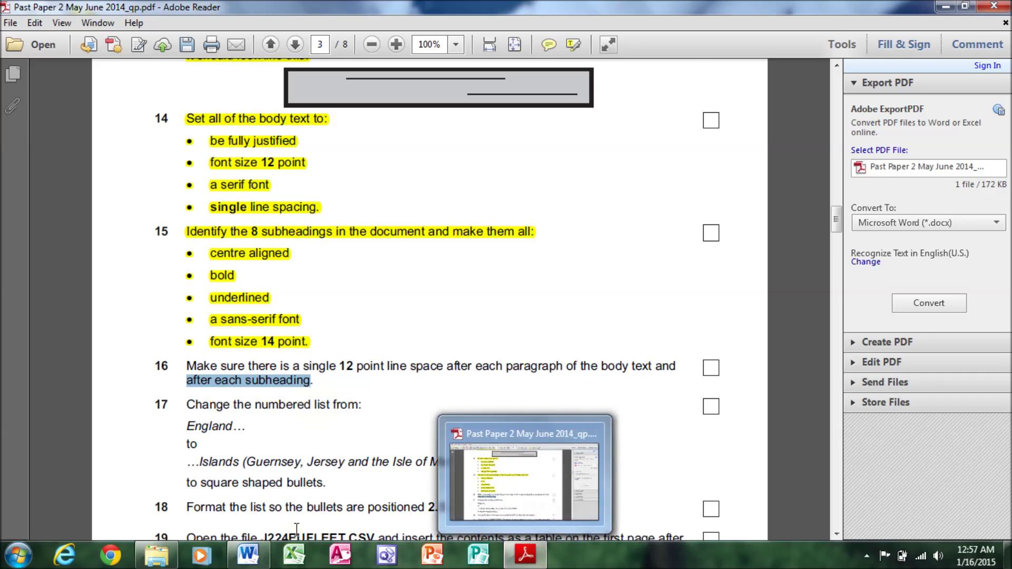
left_click(248, 555)
left_click_drag(1008, 345, 1008, 220)
left_click(529, 175)
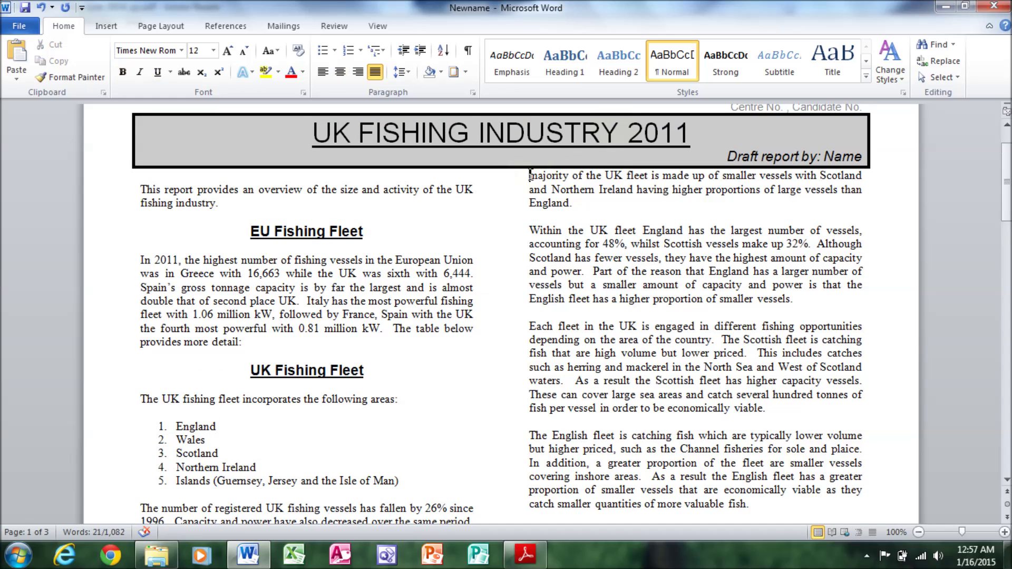
Insert a blank line before 'majority' to level the right column, then select task 16 in the exam paper.
key("Return")
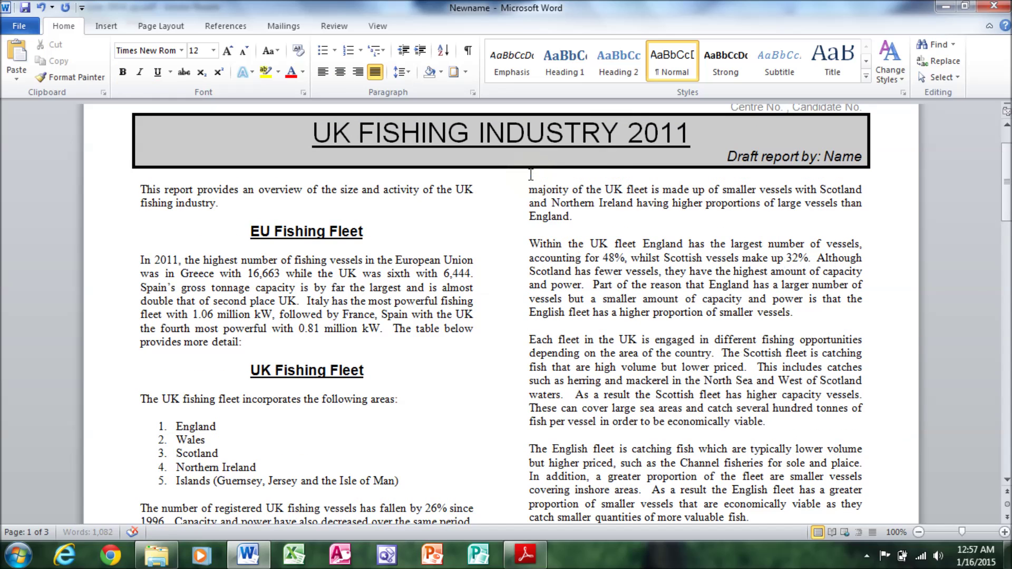
mouse_move(1006, 202)
left_mouse_down()
mouse_move(1010, 398)
mouse_move(1007, 184)
left_mouse_up()
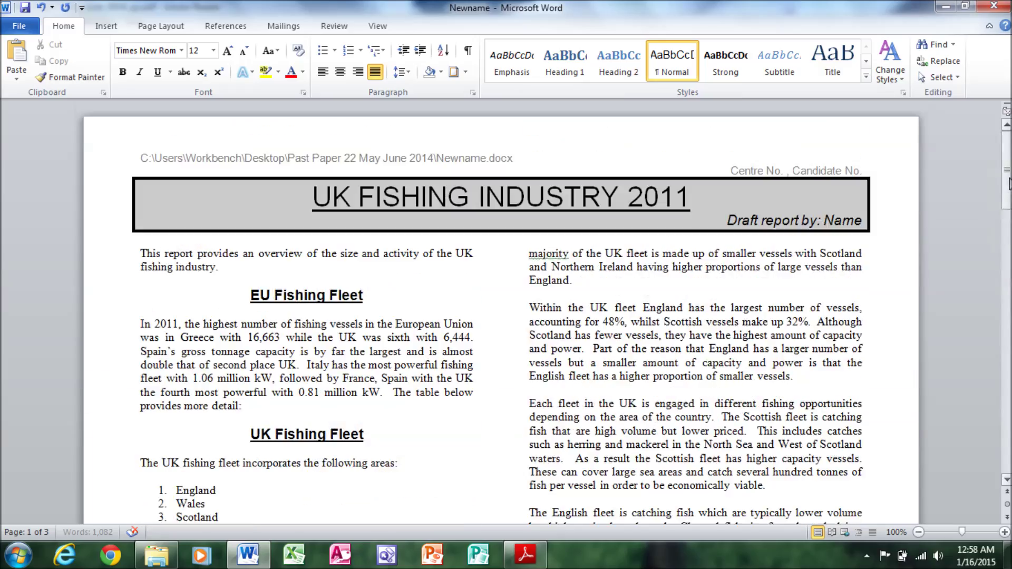
left_click(513, 562)
mouse_move(186, 361)
left_mouse_down()
mouse_move(277, 369)
mouse_move(324, 388)
left_mouse_up()
right_click(303, 386)
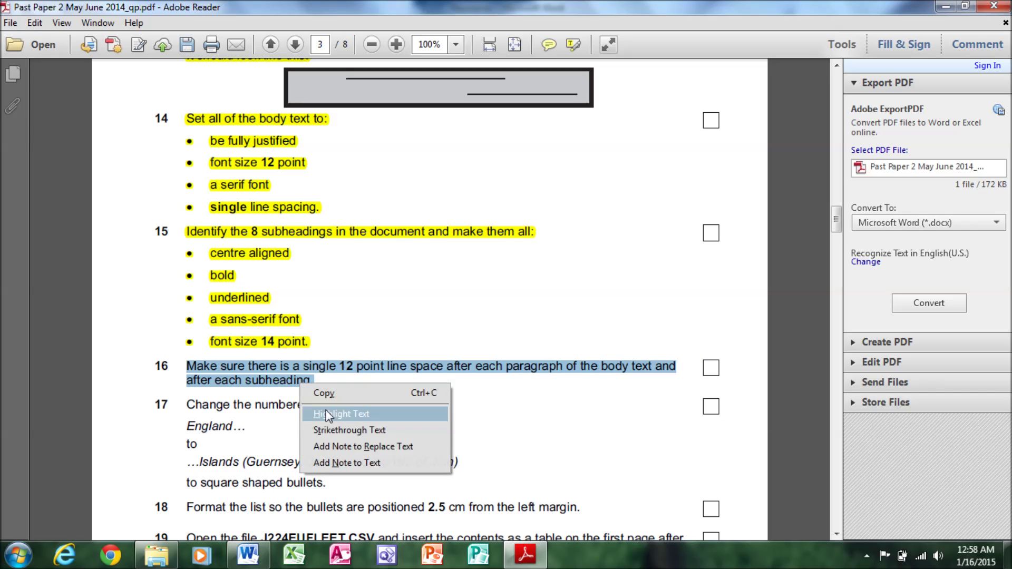
Highlight task 16 yellow as done, select task 17 on square bullets, and return to Word.
left_click(330, 415)
scroll(492, 194, "down", 10)
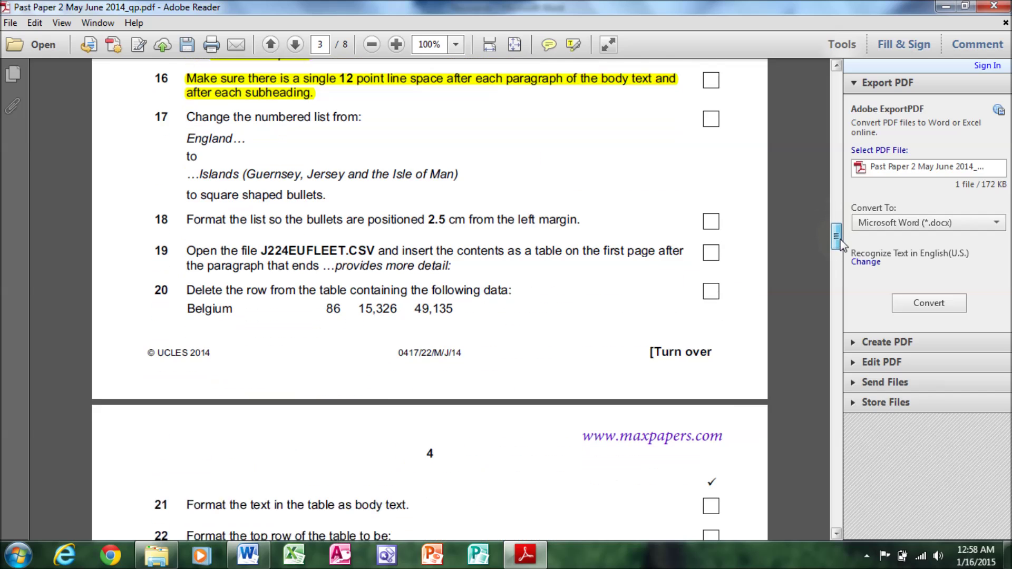
left_click_drag(187, 100, 354, 108)
mouse_move(179, 114)
left_mouse_down()
mouse_move(331, 188)
mouse_move(189, 189)
left_mouse_up()
left_click(248, 555)
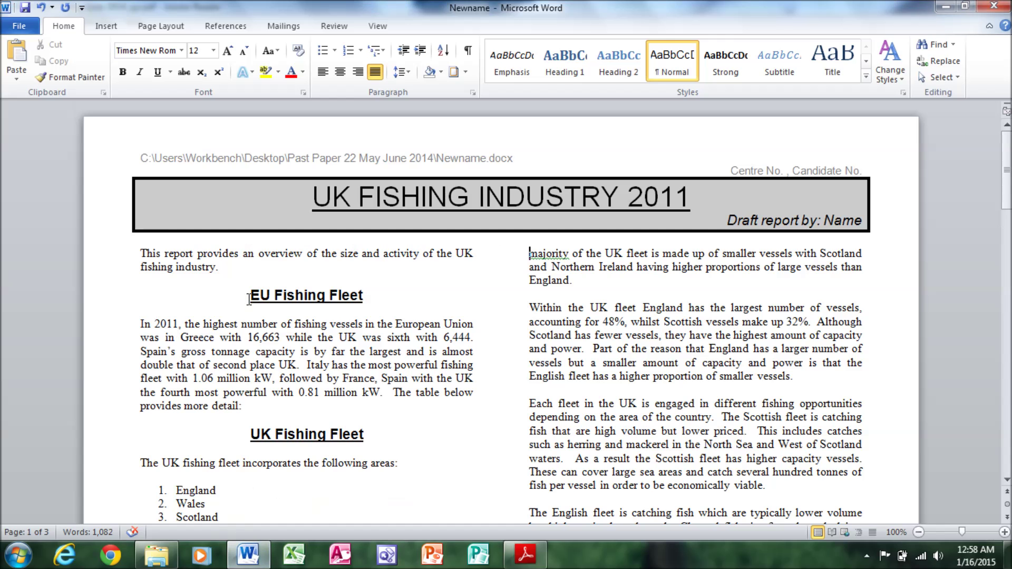
Switch the five-item numbered list of UK areas to square bullets, then return to the exam paper.
scroll(975, 169, "down", 4)
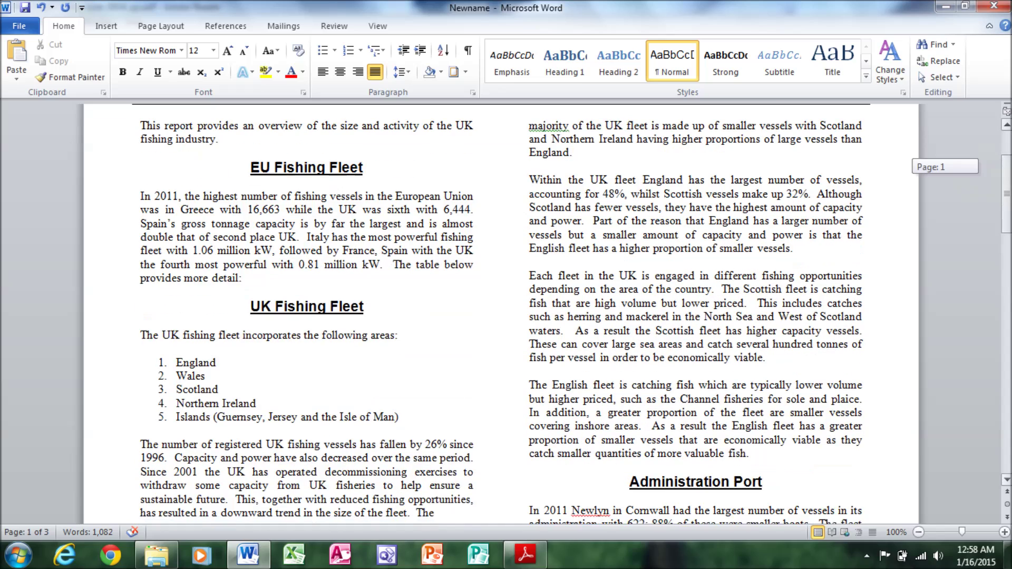
left_click_drag(174, 324, 238, 372)
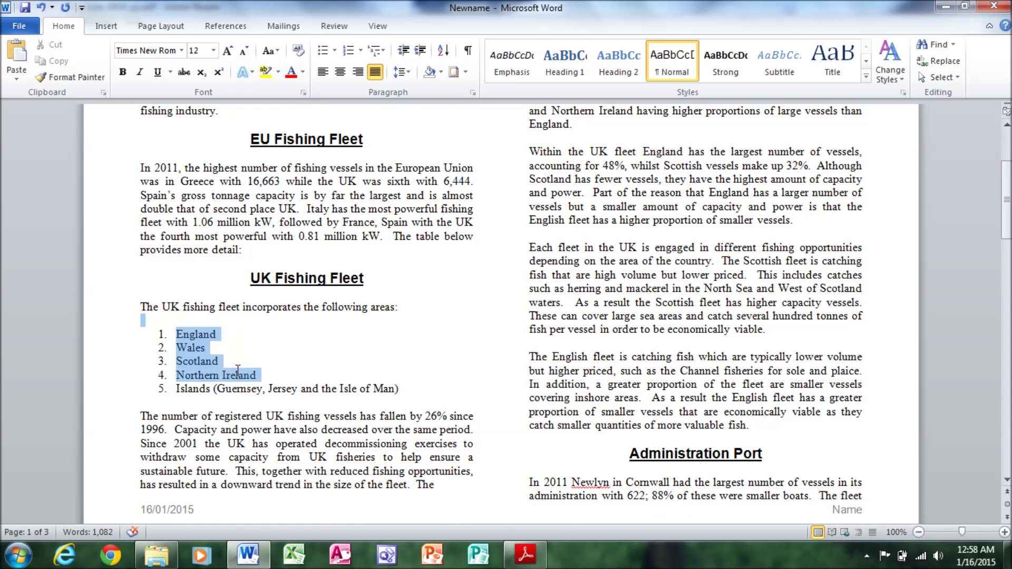
left_click_drag(342, 381, 410, 396)
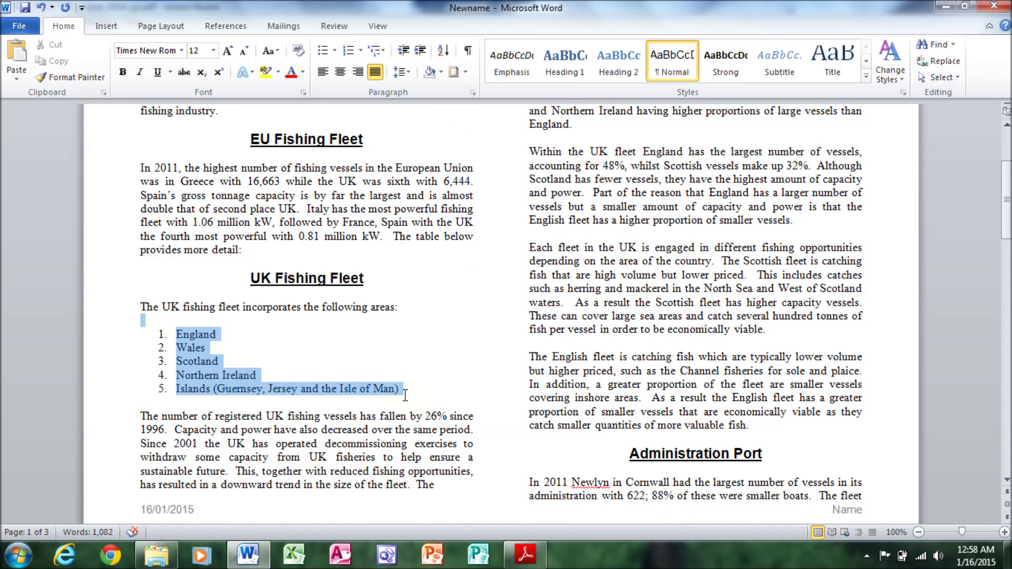
left_click(333, 51)
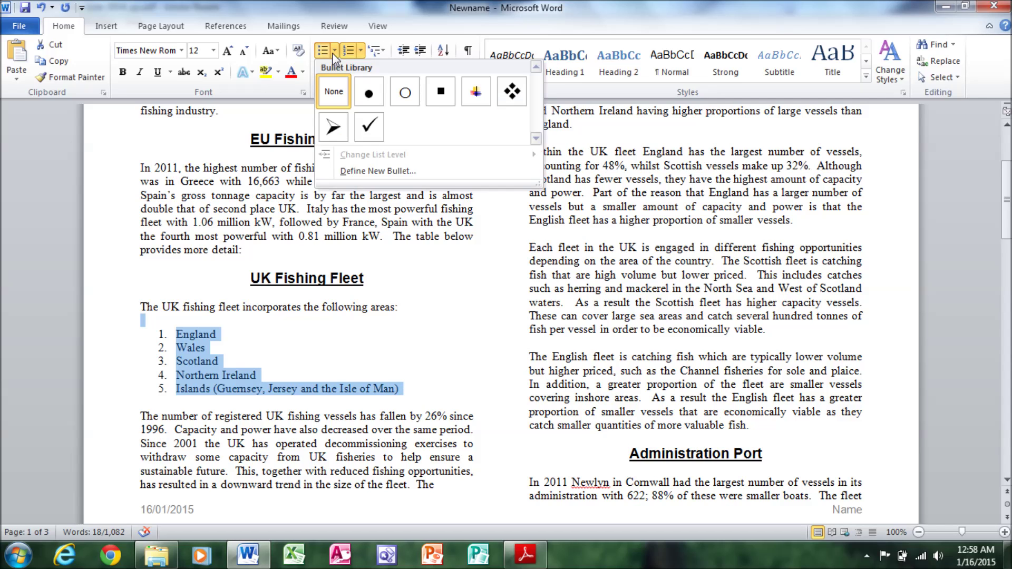
left_click(441, 92)
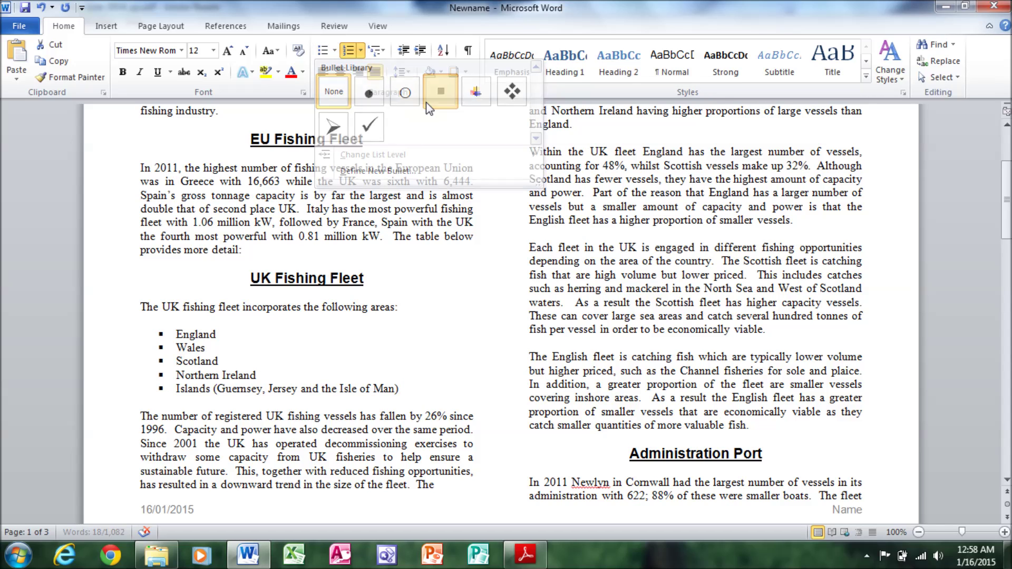
left_click(524, 561)
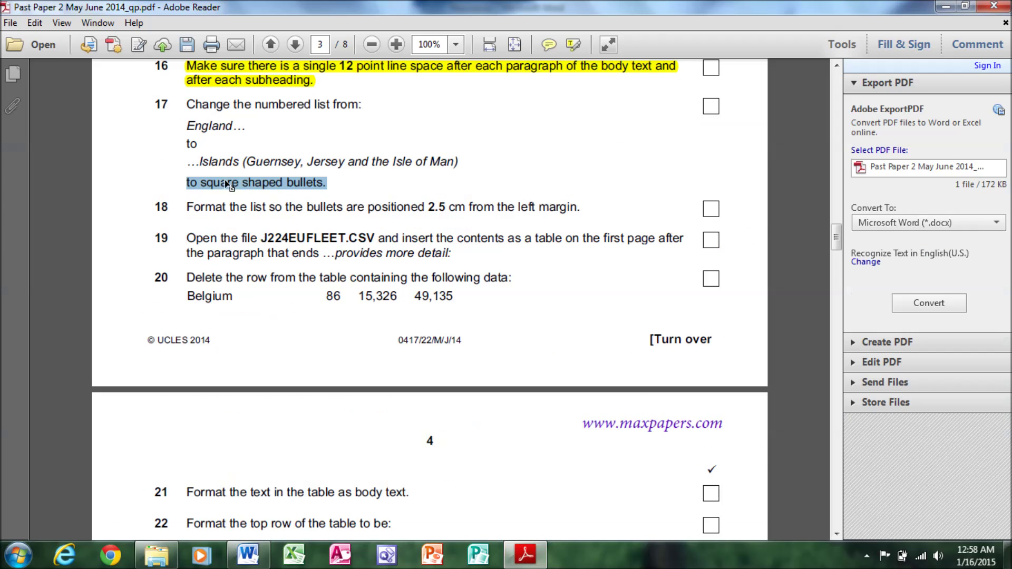
Highlight task 17 yellow as done, select task 18 on the 2.5 cm bullet position, and return to Word.
mouse_move(186, 104)
left_mouse_down()
mouse_move(240, 127)
mouse_move(343, 208)
mouse_move(326, 183)
left_mouse_up()
right_click(317, 185)
left_click(406, 211)
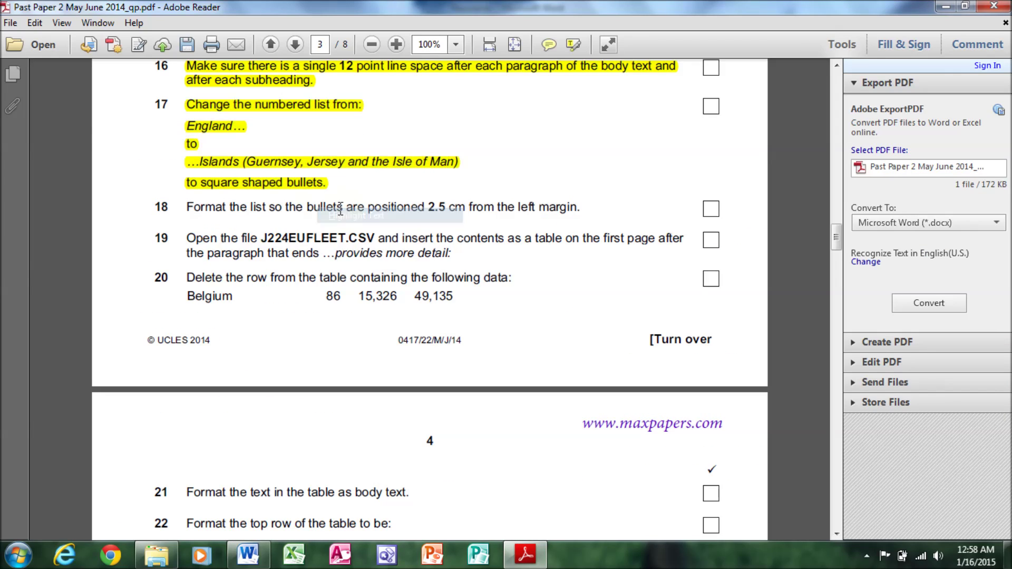
mouse_move(186, 207)
left_mouse_down()
mouse_move(262, 200)
mouse_move(574, 216)
left_mouse_up()
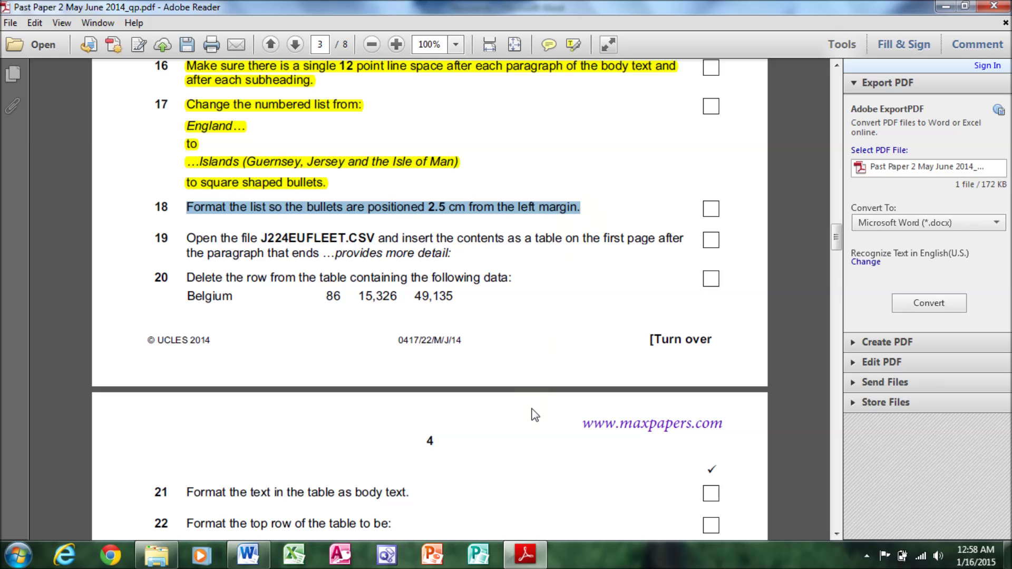
left_click(252, 556)
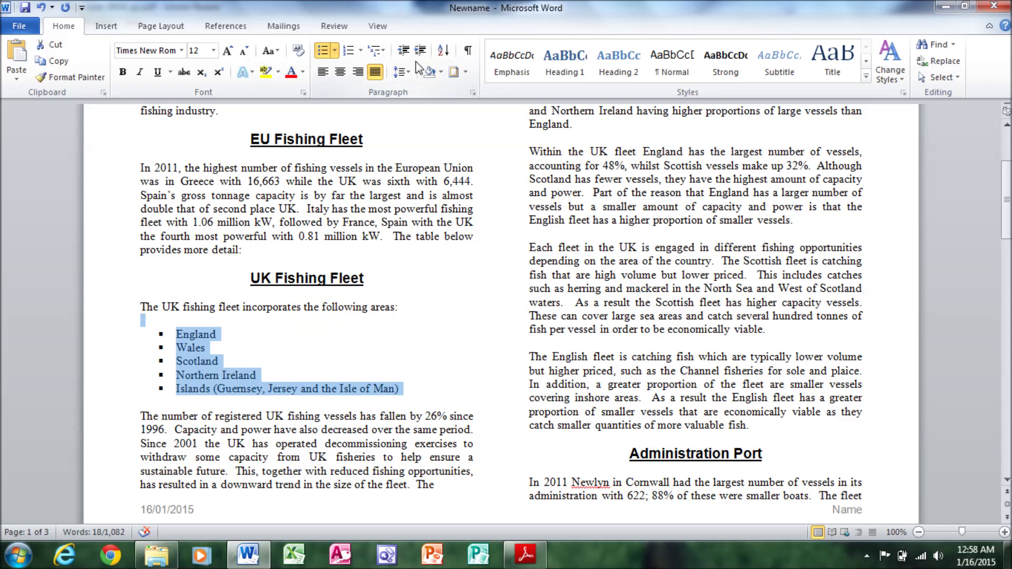
Give the square-bulleted list a 2.5 cm left indent in the Paragraph dialog, then return to the exam paper.
left_click(473, 92)
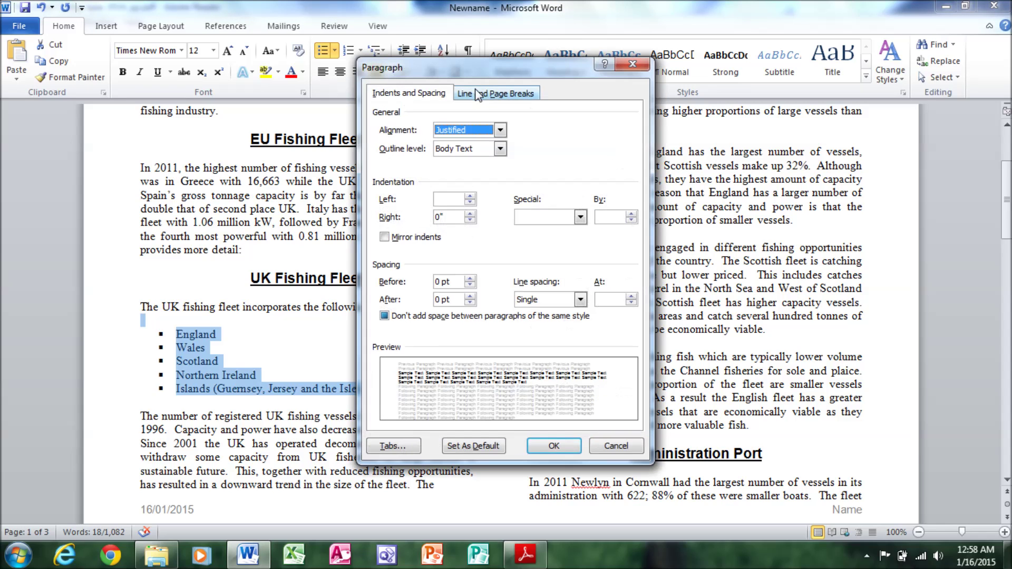
left_click(456, 200)
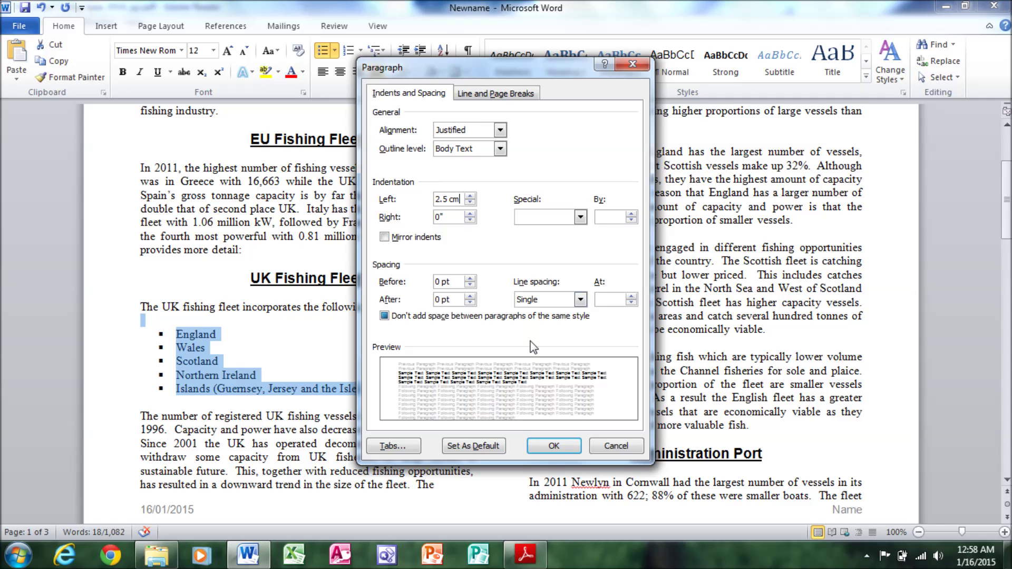
left_click(553, 446)
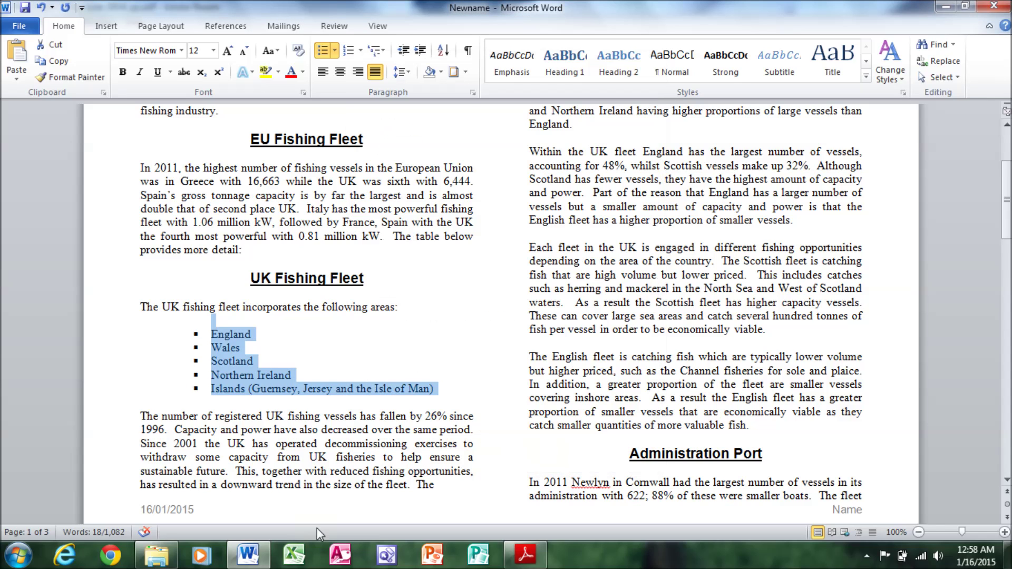
left_click(248, 554)
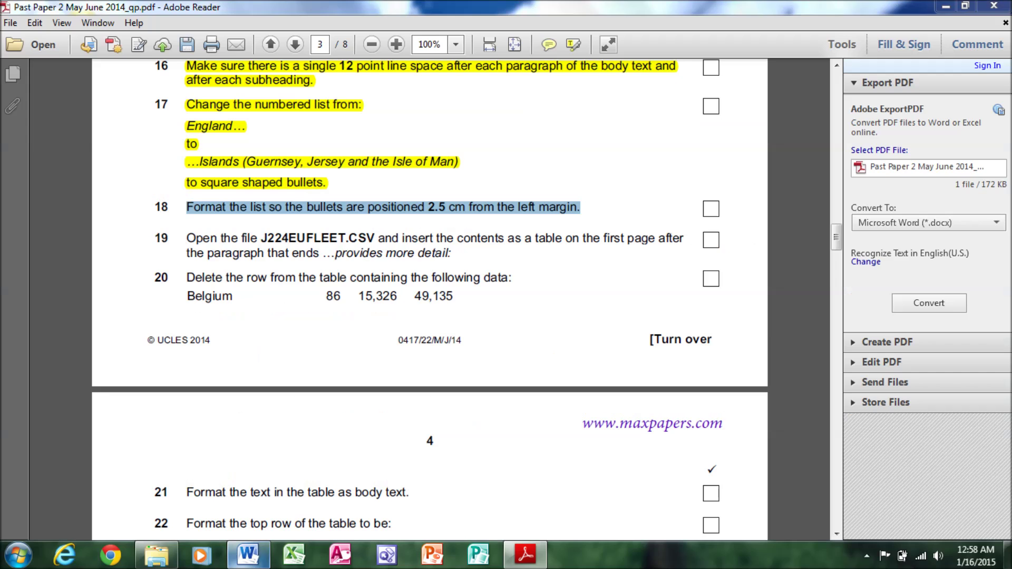
Highlight task 18 yellow as done and select task 19's wording.
right_click(227, 210)
left_click(248, 239)
mouse_move(186, 239)
left_mouse_down()
mouse_move(547, 245)
mouse_move(450, 258)
left_mouse_up()
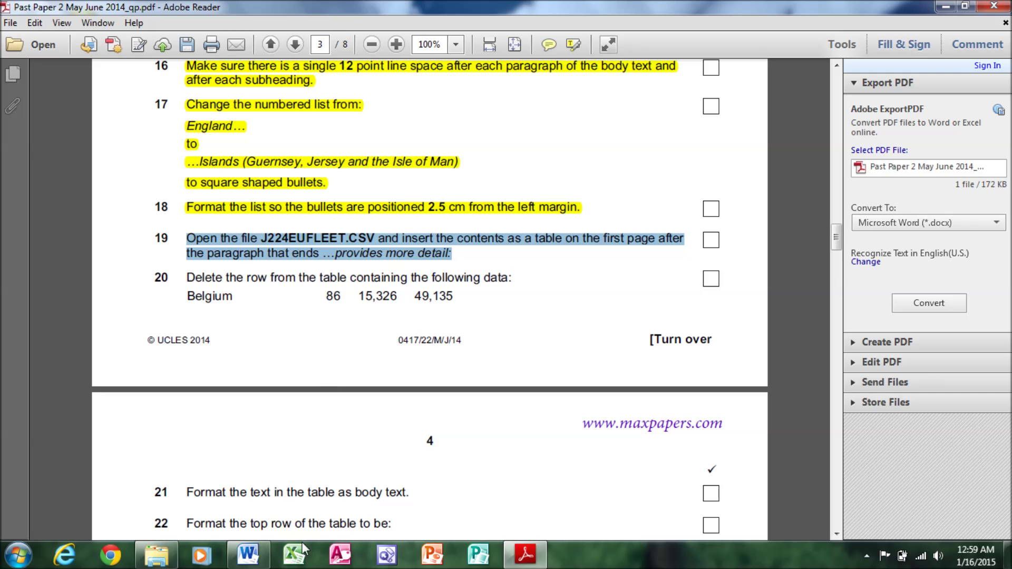
Open the J224EUFLEET spreadsheet from the exam files folder in Excel.
left_click(157, 555)
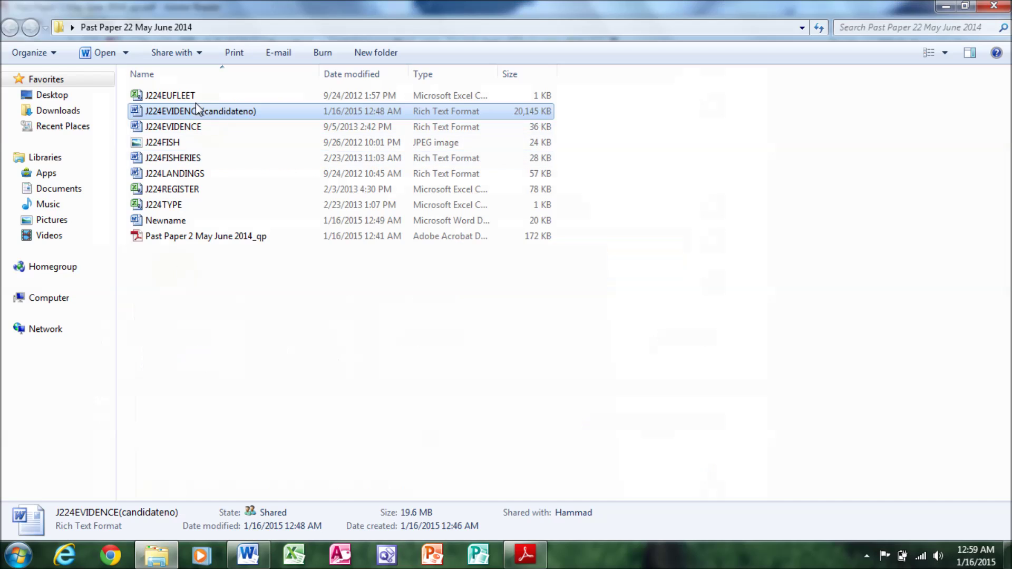
left_click(191, 103)
double_click(191, 103)
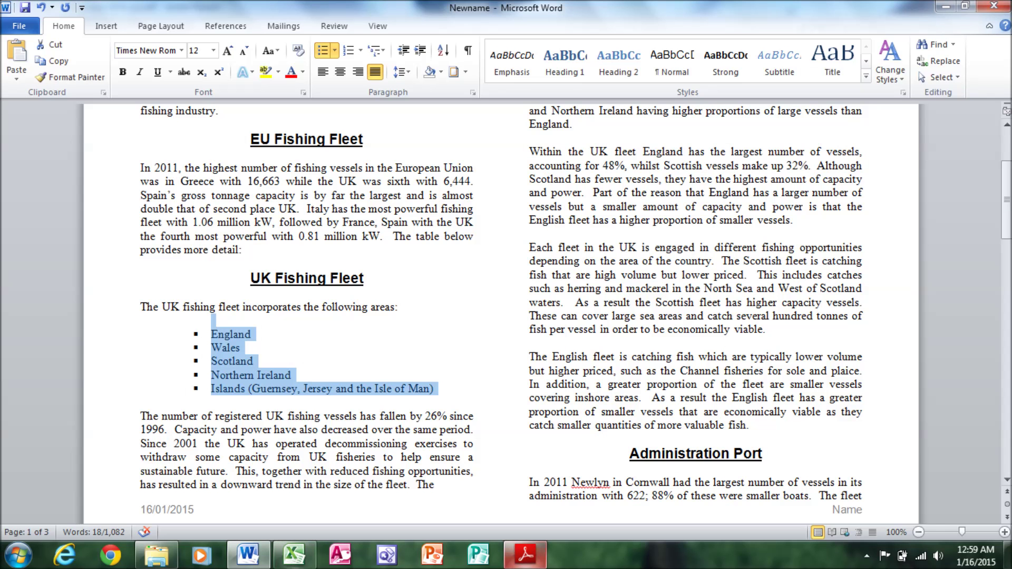
left_click(294, 554)
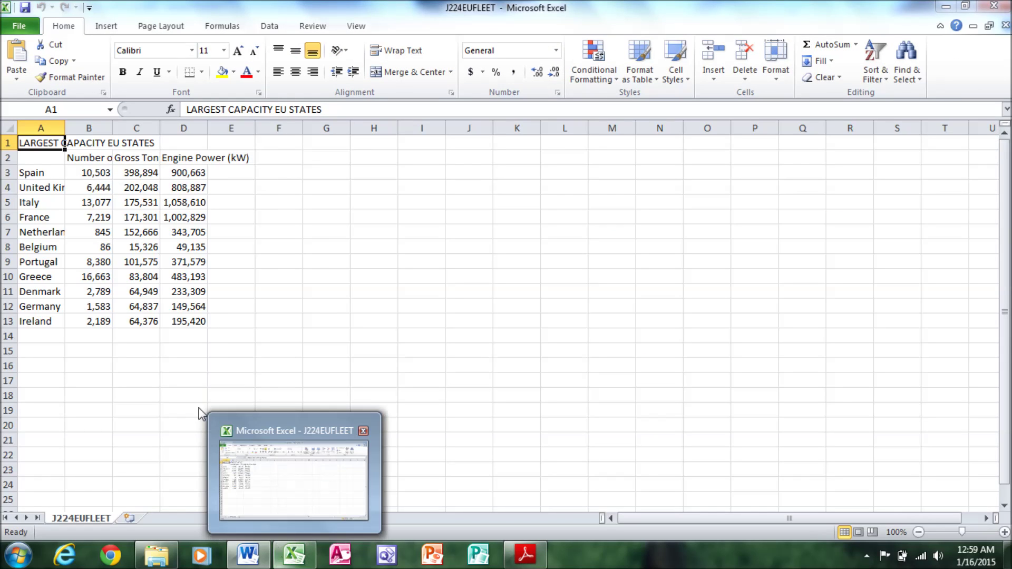
Copy the LARGEST CAPACITY EU STATES table in cells A1:E13 and return to the Word report.
left_click_drag(50, 143, 224, 326)
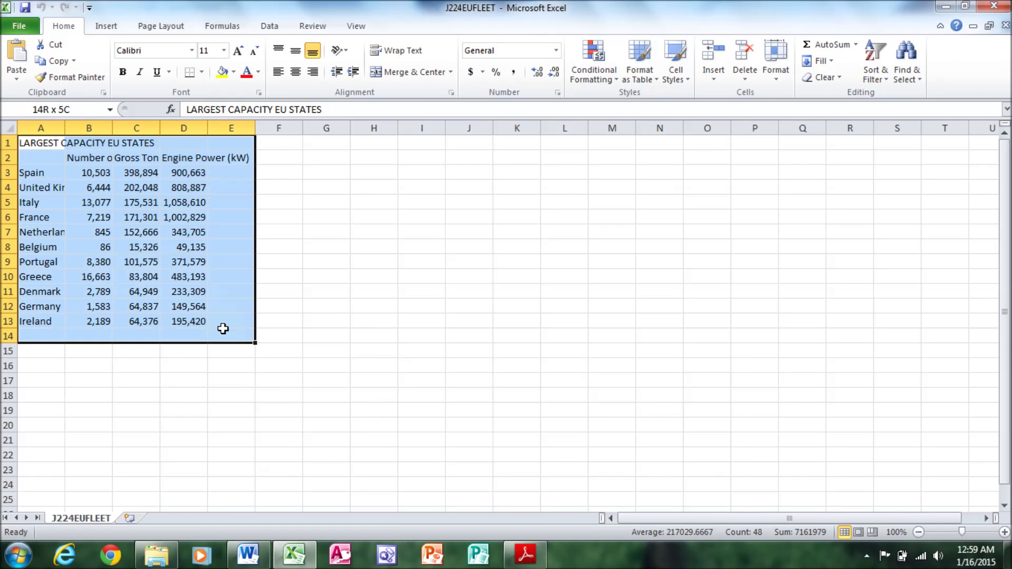
left_click(219, 332)
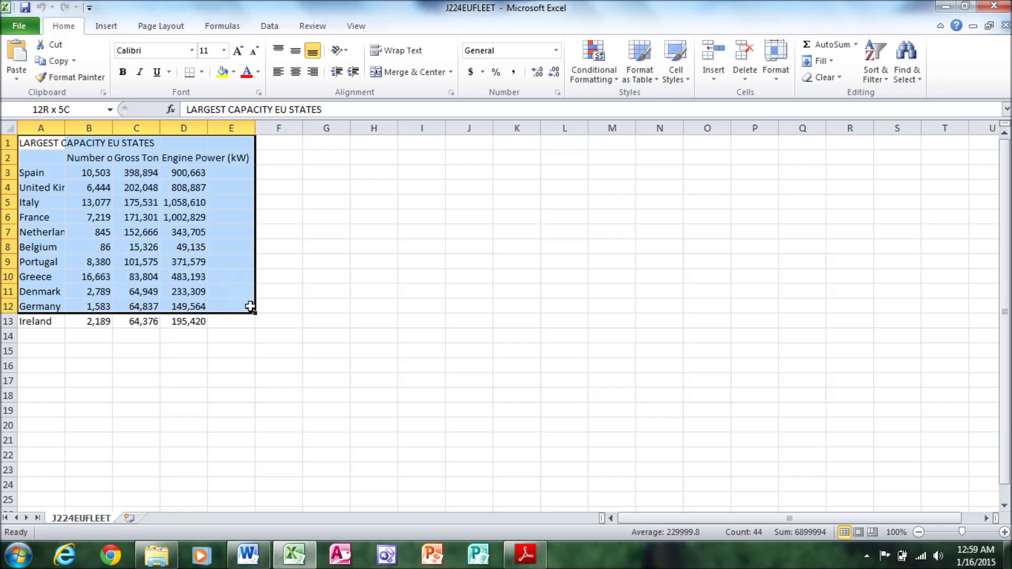
left_click_drag(46, 146, 249, 319)
right_click(214, 293)
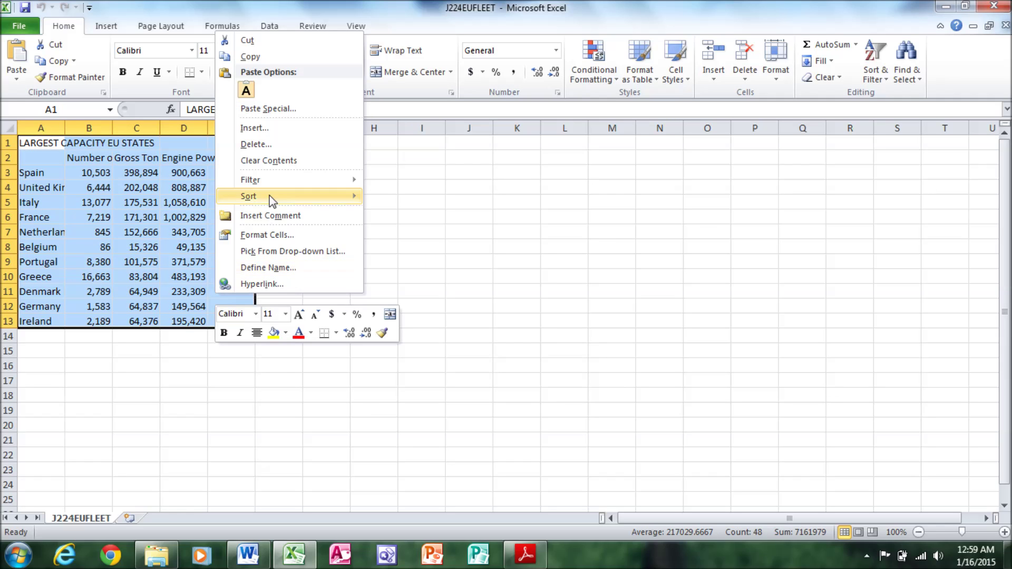
left_click(268, 59)
left_click(247, 554)
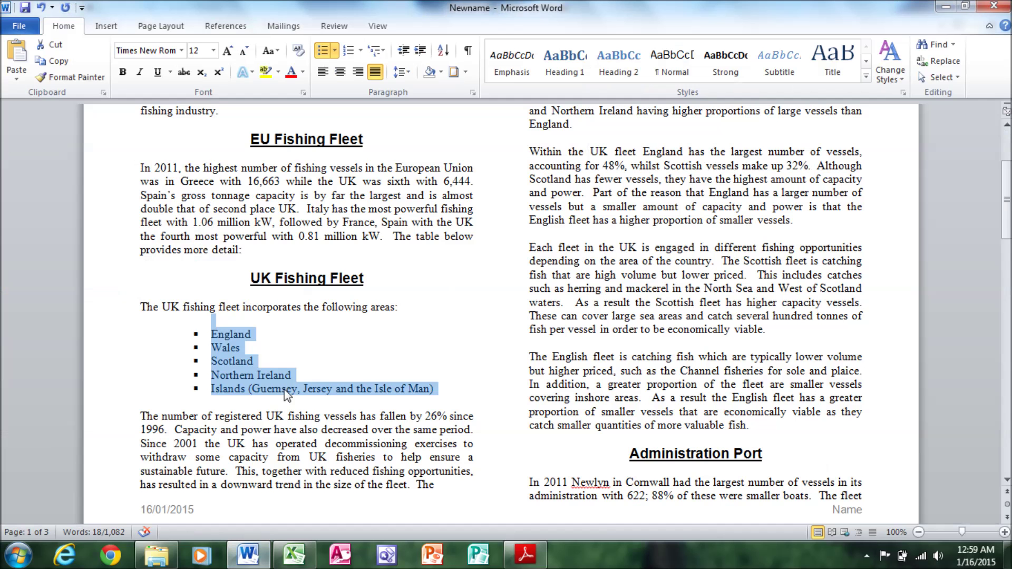
Paste the copied EU fleet table on a new line after 'provides more detail:'.
left_click(264, 253)
left_click(191, 272)
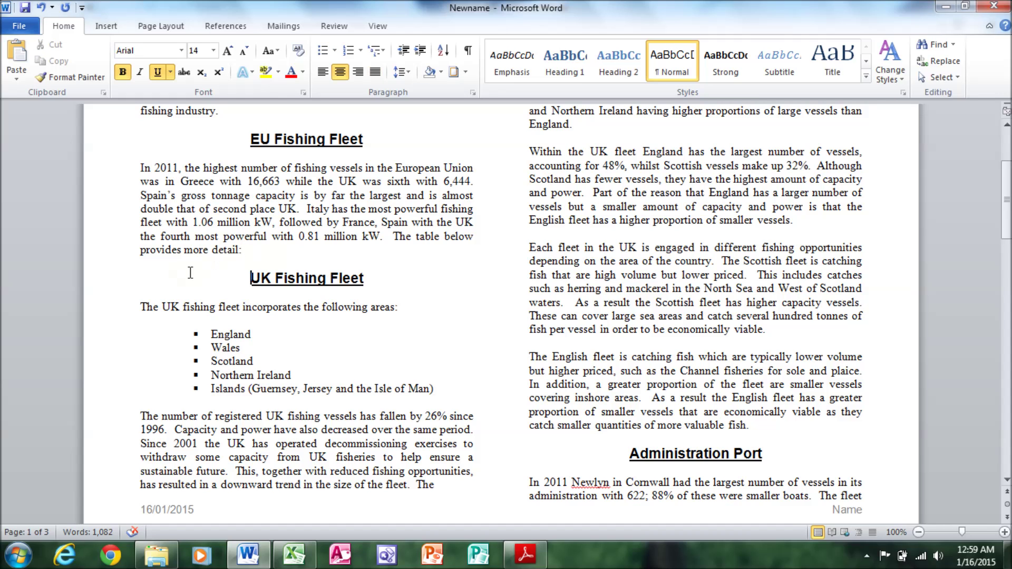
left_click(253, 254)
key("Return")
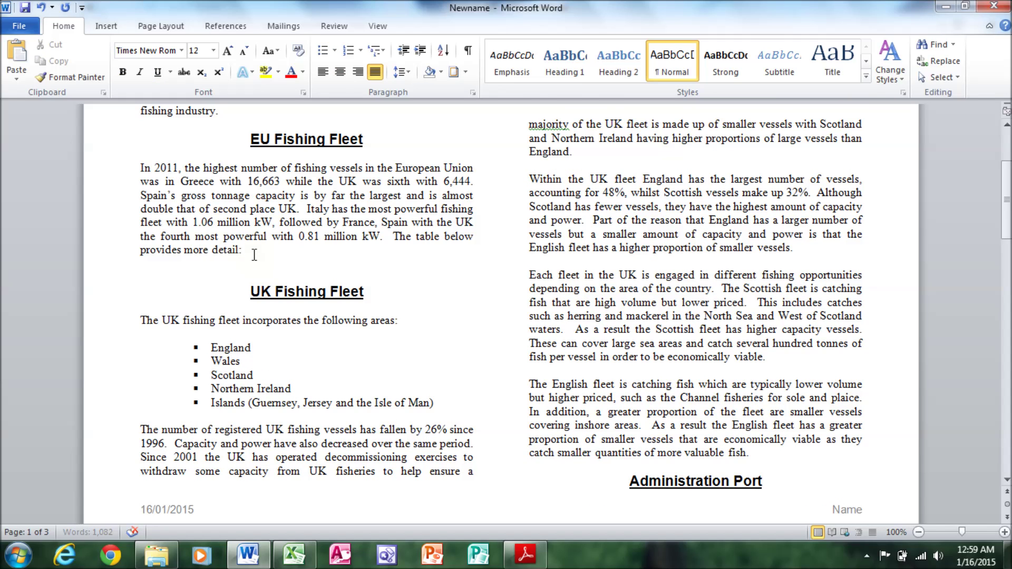
key("ctrl+v")
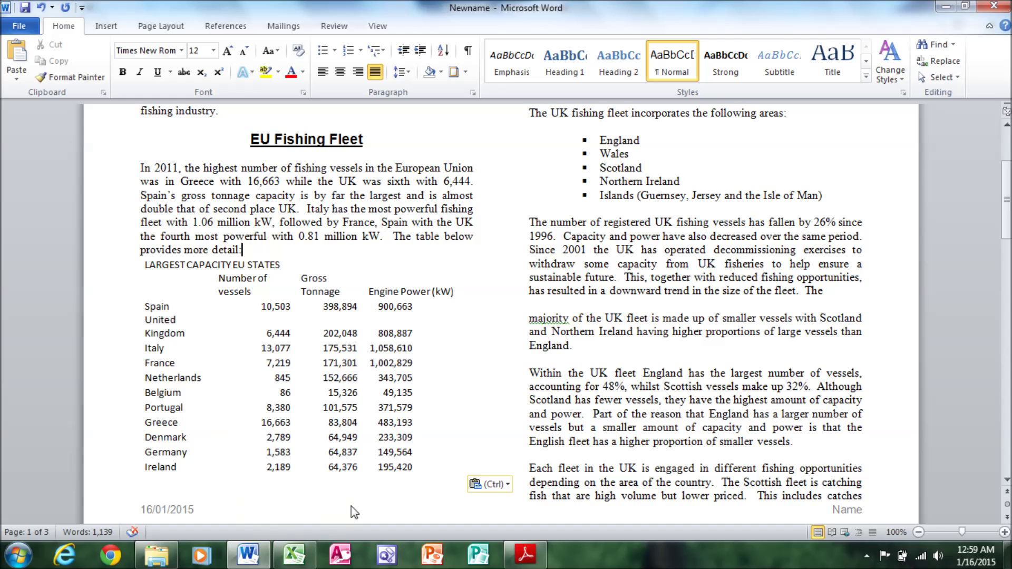
left_click(294, 554)
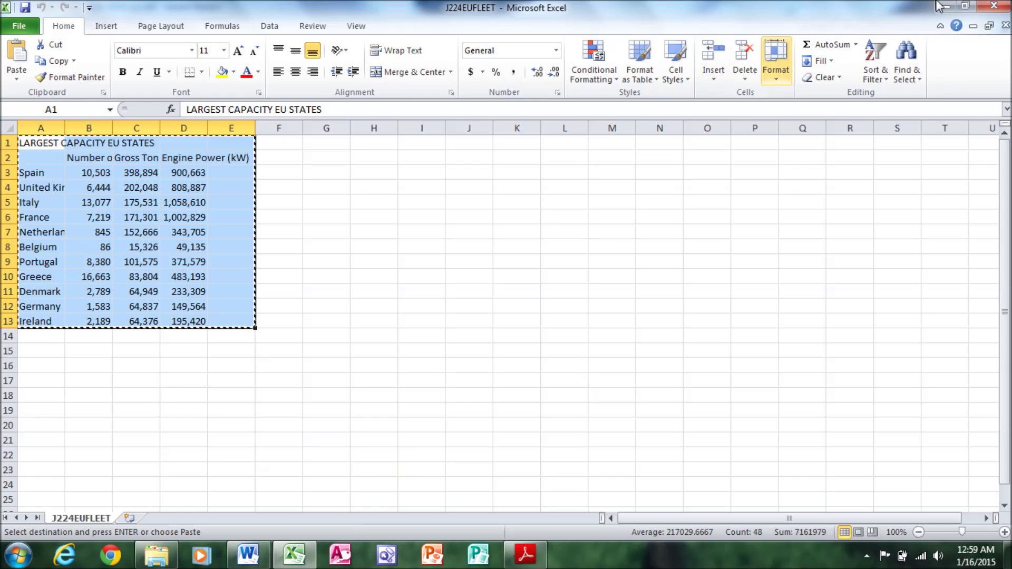
Minimise Excel, highlight question 19 yellow in the exam paper, and select question 20's instruction.
left_click(942, 6)
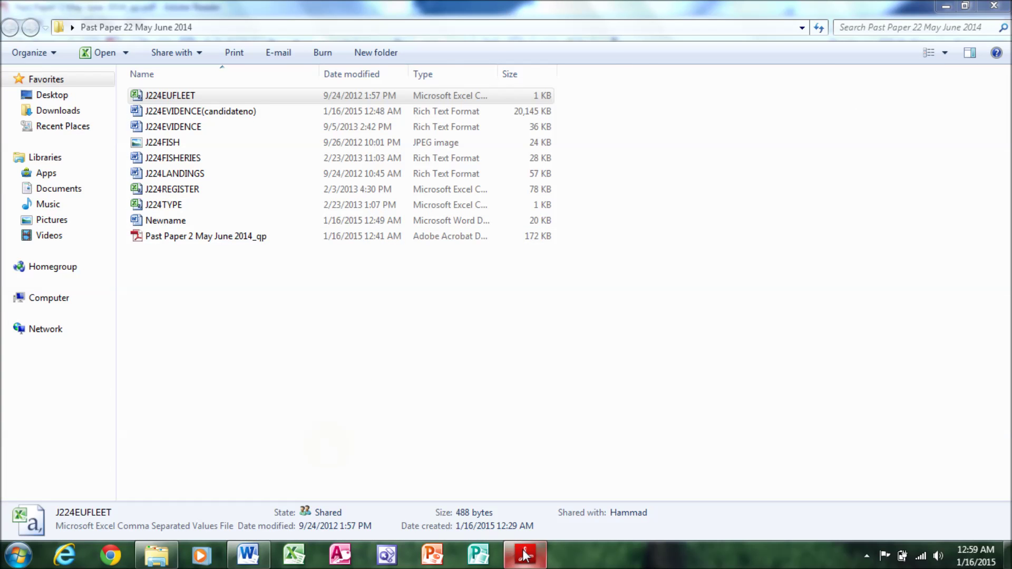
left_click(525, 554)
right_click(266, 247)
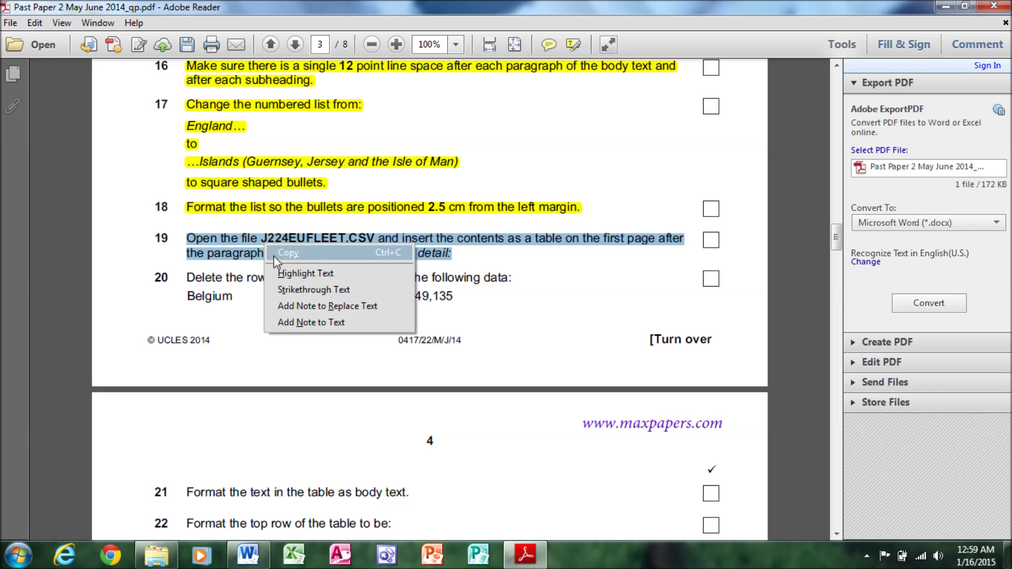
left_click(286, 272)
mouse_move(211, 272)
left_mouse_down()
mouse_move(512, 280)
mouse_move(456, 301)
left_mouse_up()
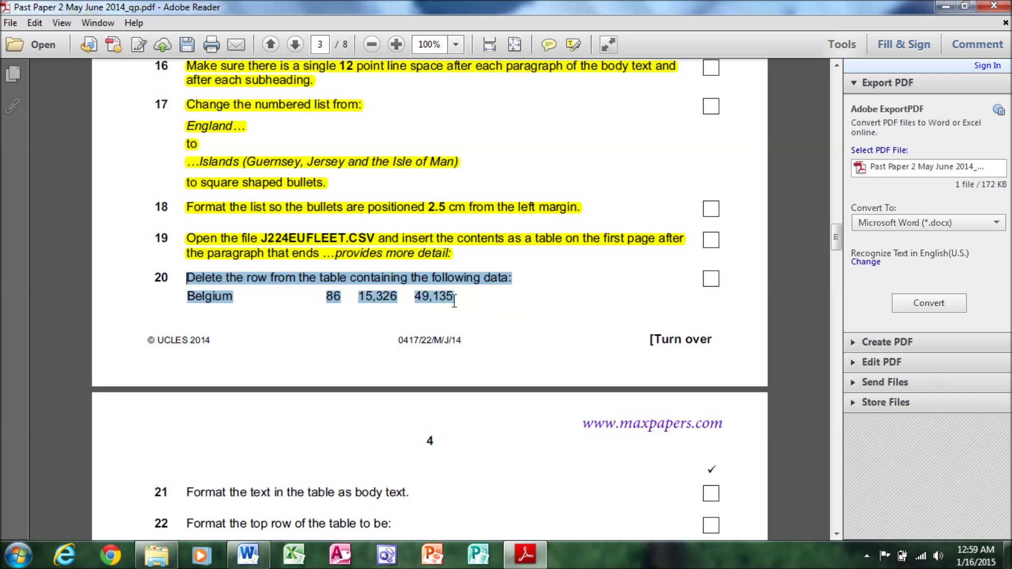
left_click(248, 555)
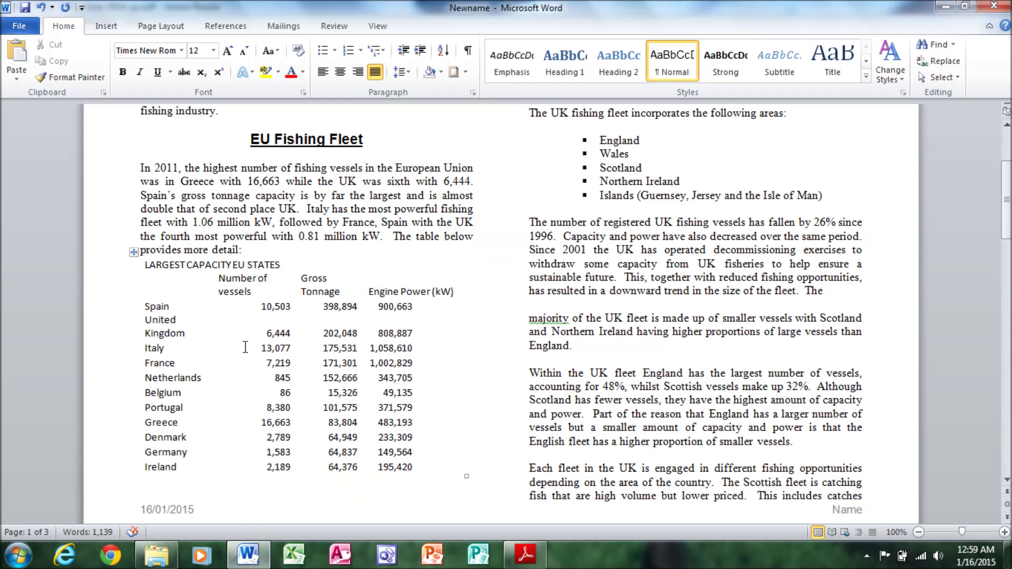
Delete the entire Belgium row from the LARGEST CAPACITY EU STATES table.
left_click(139, 395)
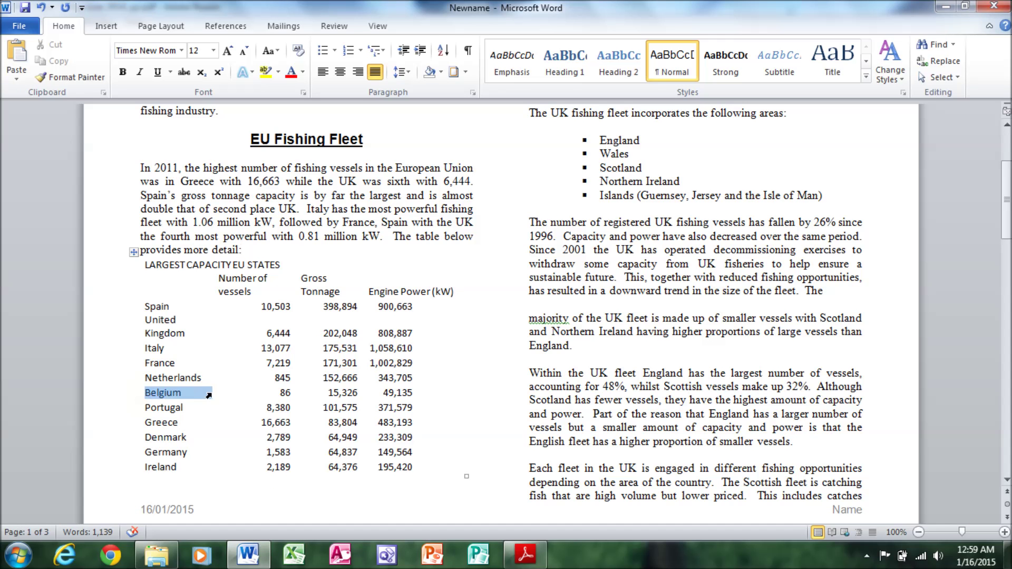
left_click_drag(191, 394, 396, 400)
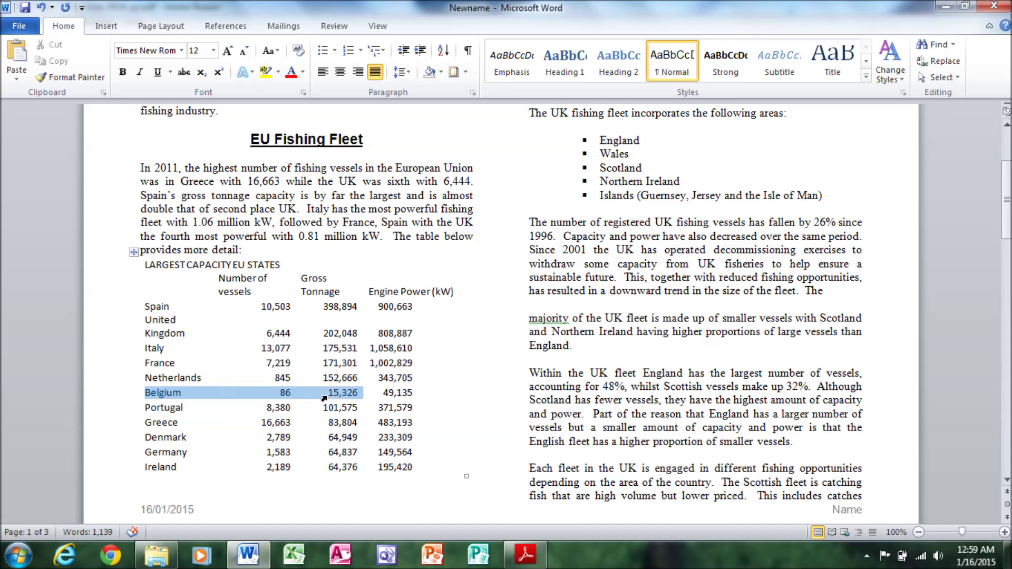
right_click(396, 400)
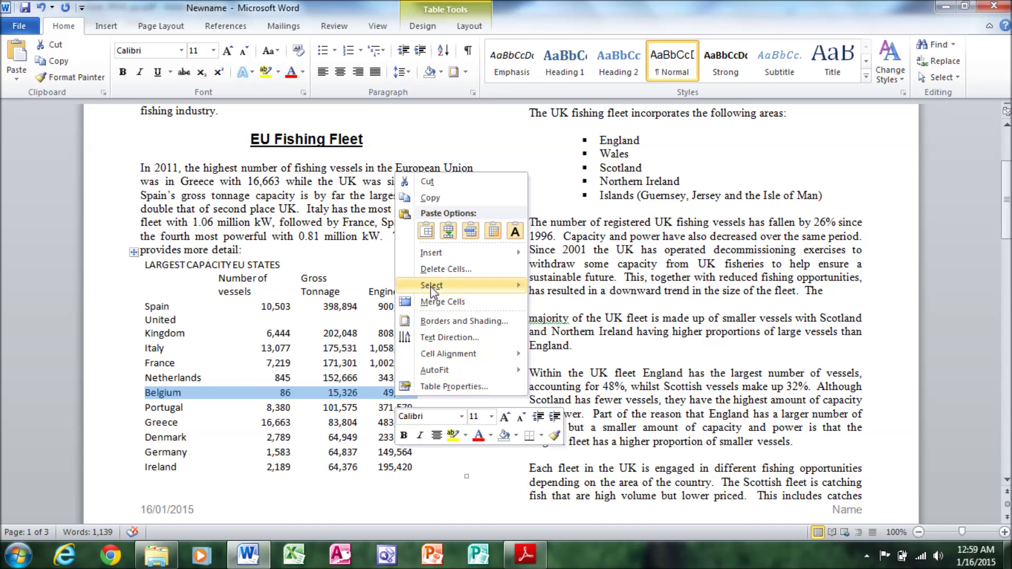
left_click(432, 269)
left_click(477, 265)
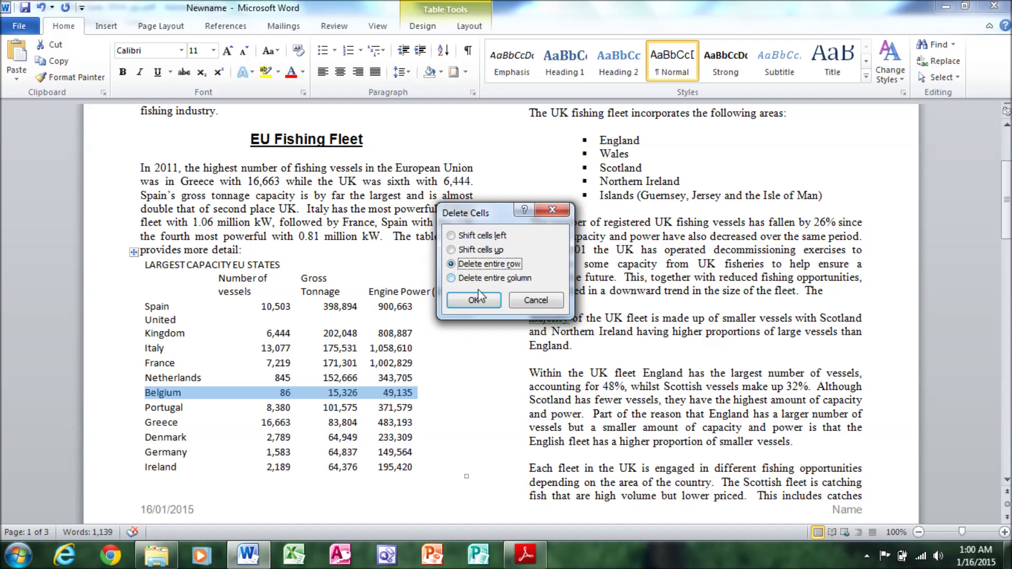
left_click(479, 296)
left_click(523, 555)
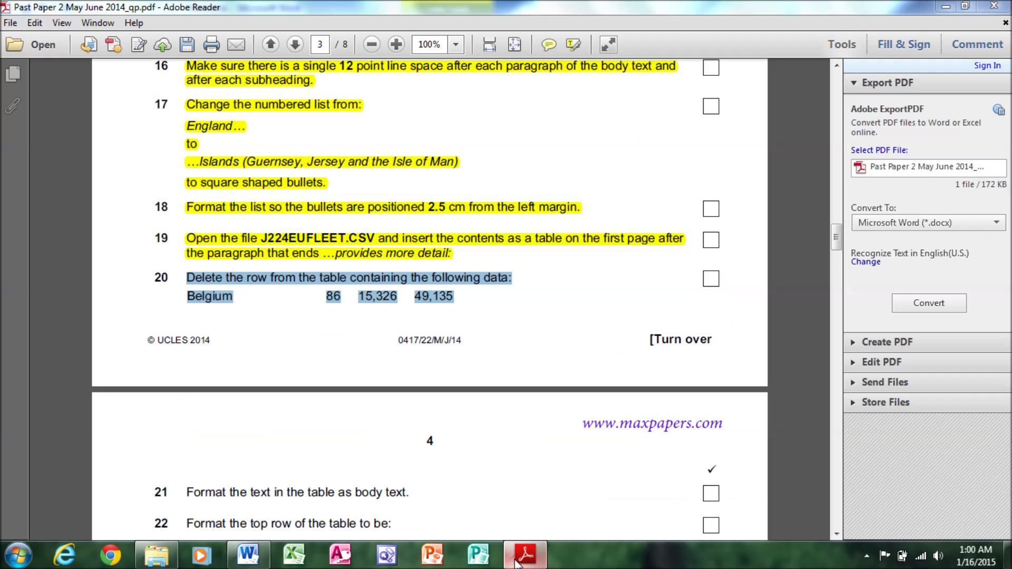
Highlight question 20 yellow in the exam paper and select question 21's instruction text.
right_click(280, 296)
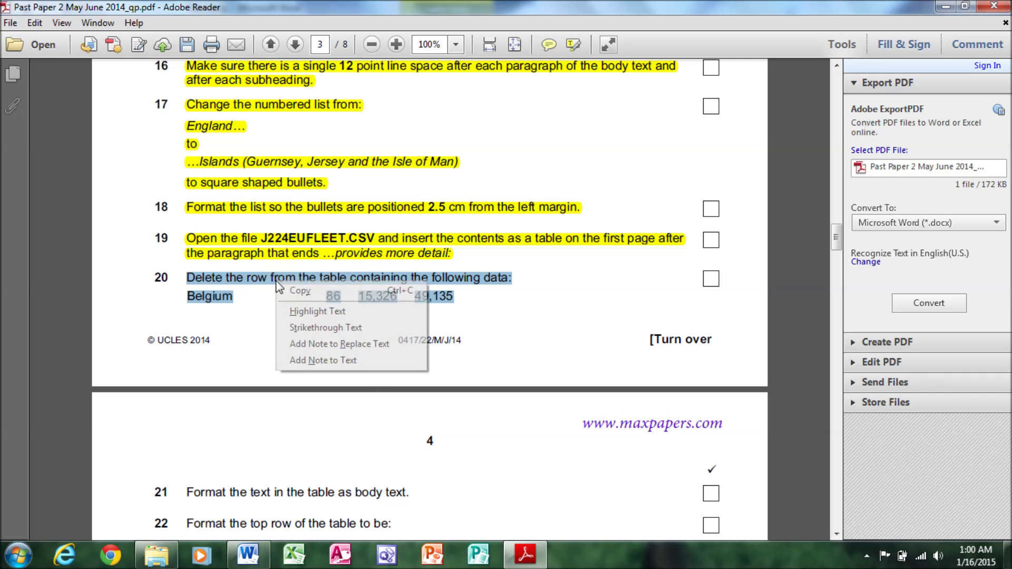
left_click(308, 311)
left_click_drag(837, 242, 845, 261)
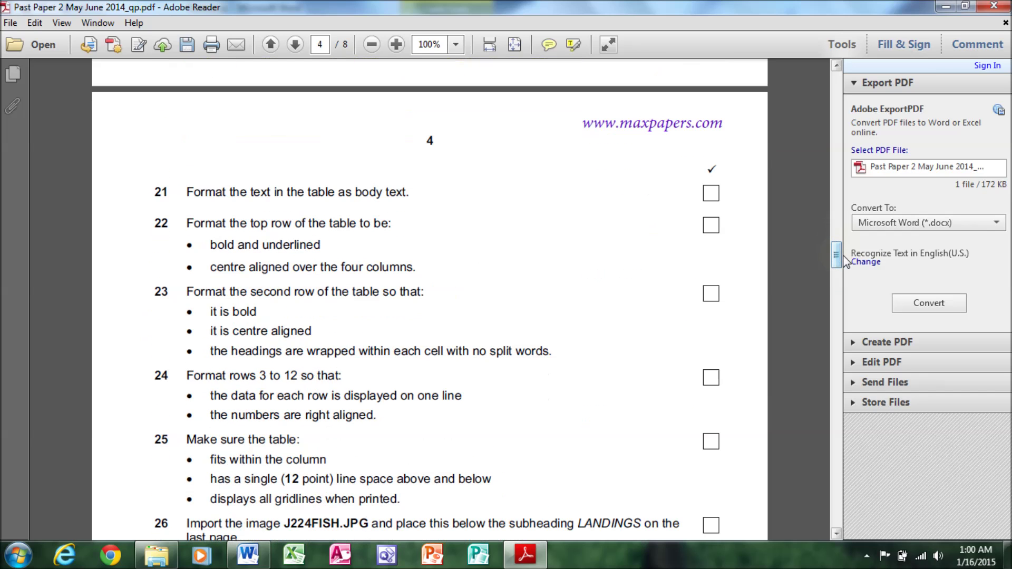
left_click_drag(185, 193, 398, 200)
left_click(248, 555)
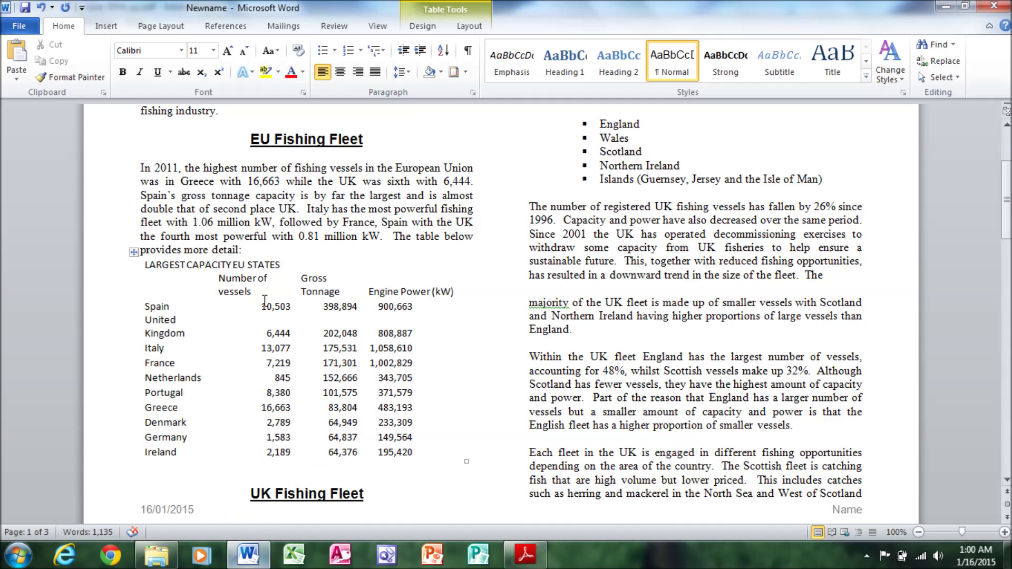
Copy the body text's Times New Roman formatting onto the whole EU fleet table with Format Painter.
left_click_drag(182, 195, 255, 209)
left_click(72, 77)
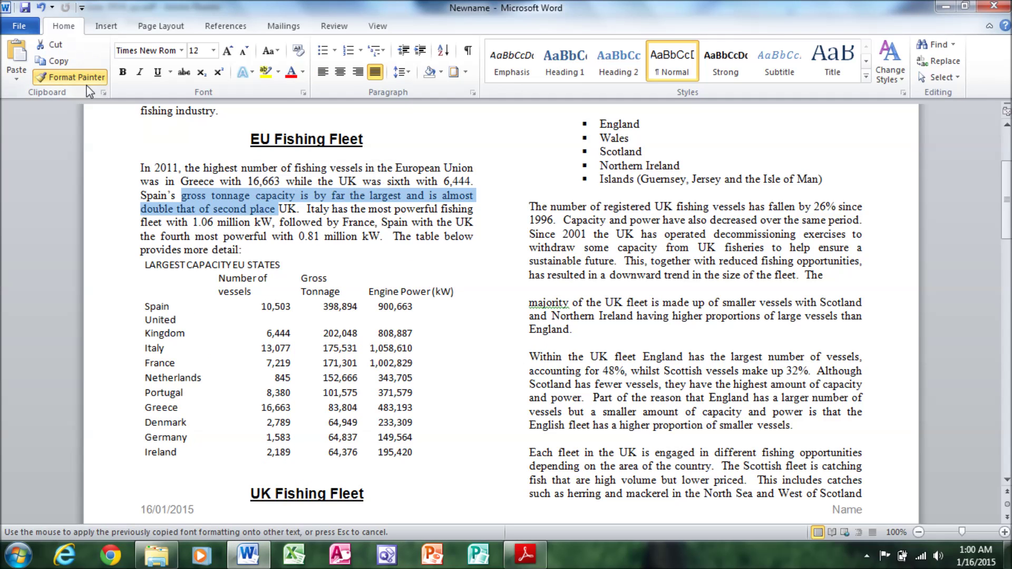
left_click_drag(143, 265, 431, 459)
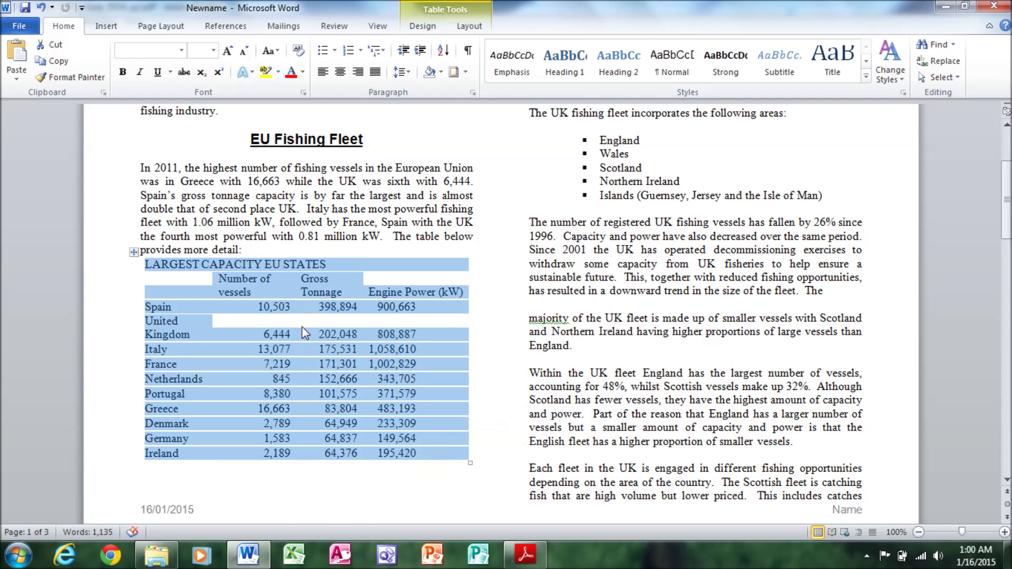
left_click(276, 291)
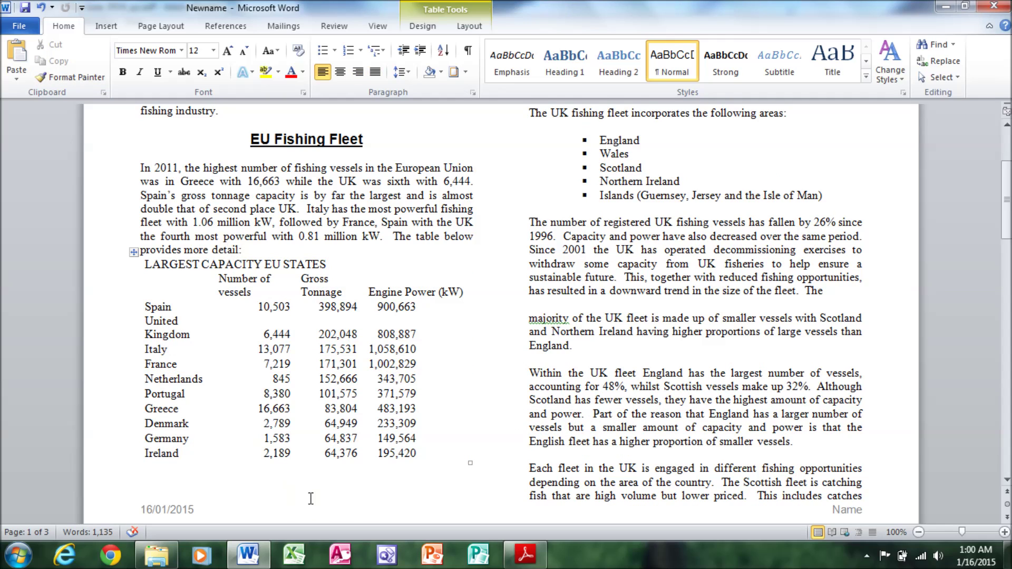
Close the stray Publisher window and highlight question 21 yellow as done.
left_click(525, 555)
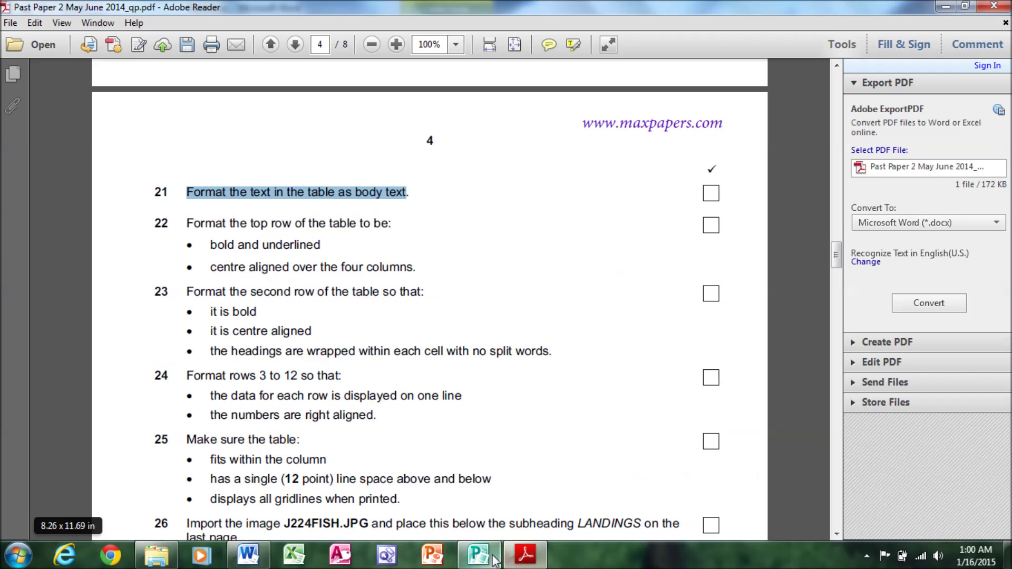
mouse_move(479, 470)
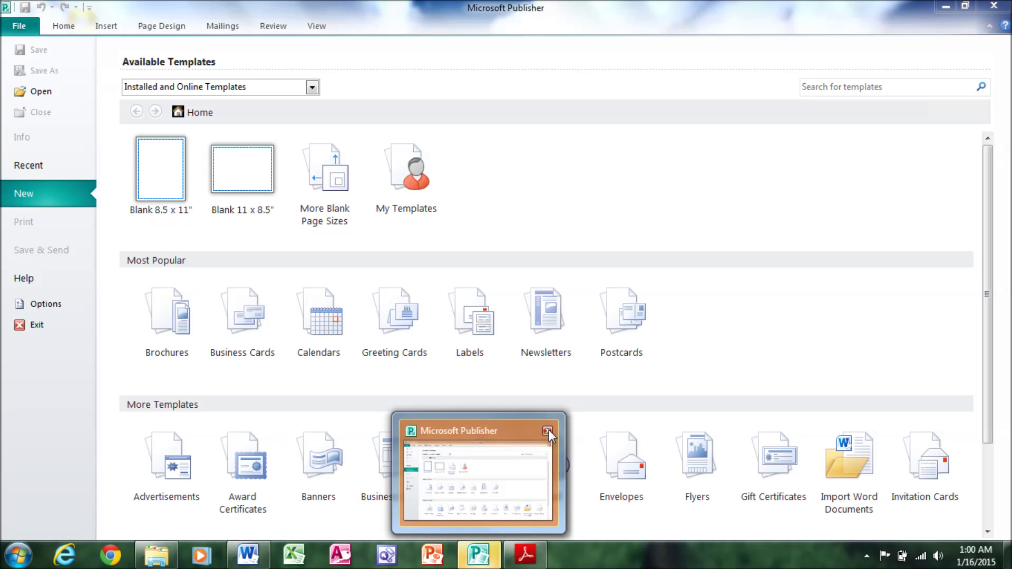
left_click(548, 432)
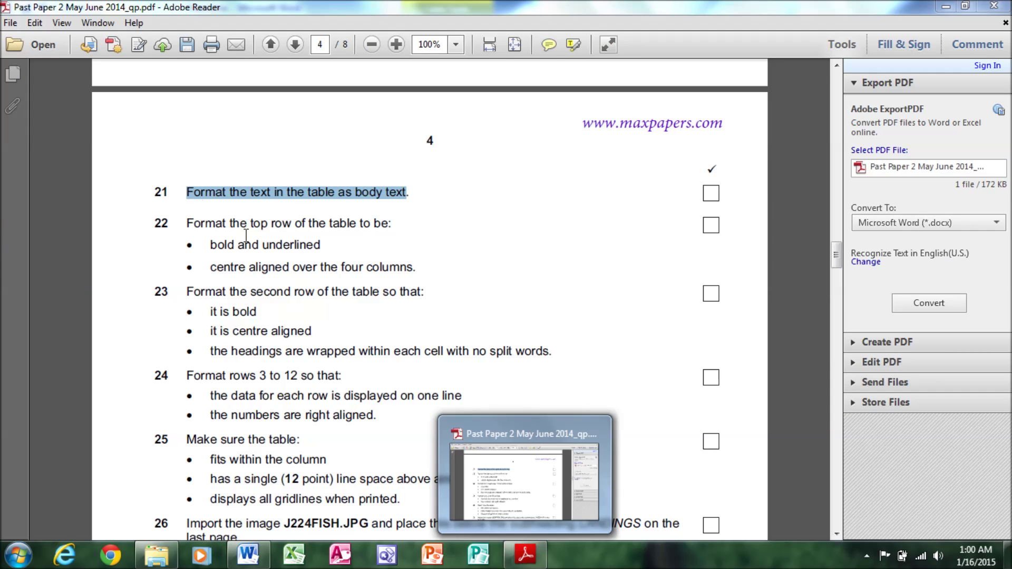
right_click(229, 192)
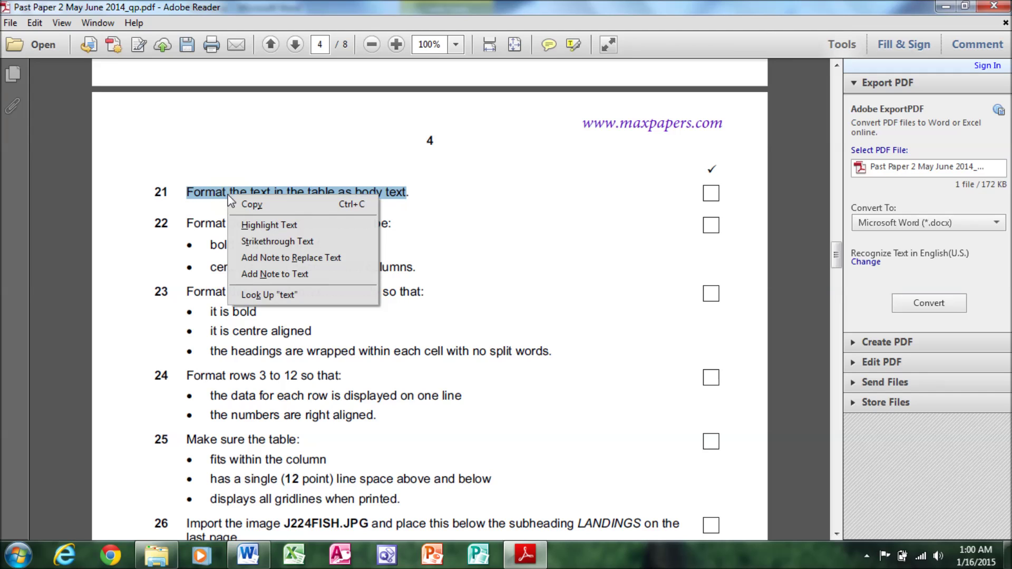
left_click(255, 224)
Select question 22's opening line and its bold and underlined requirement.
left_click_drag(187, 220, 389, 224)
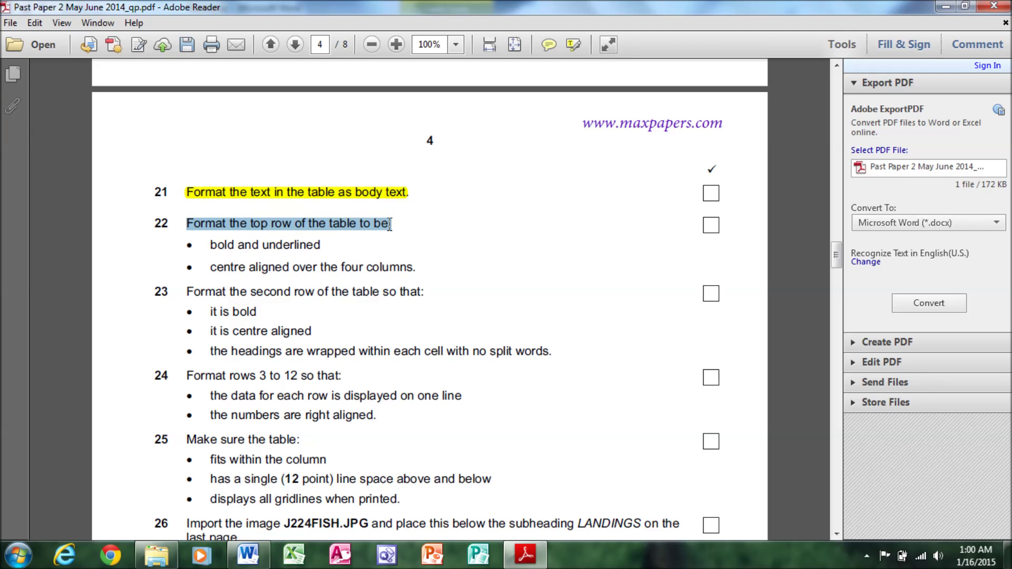
left_click_drag(211, 245, 323, 248)
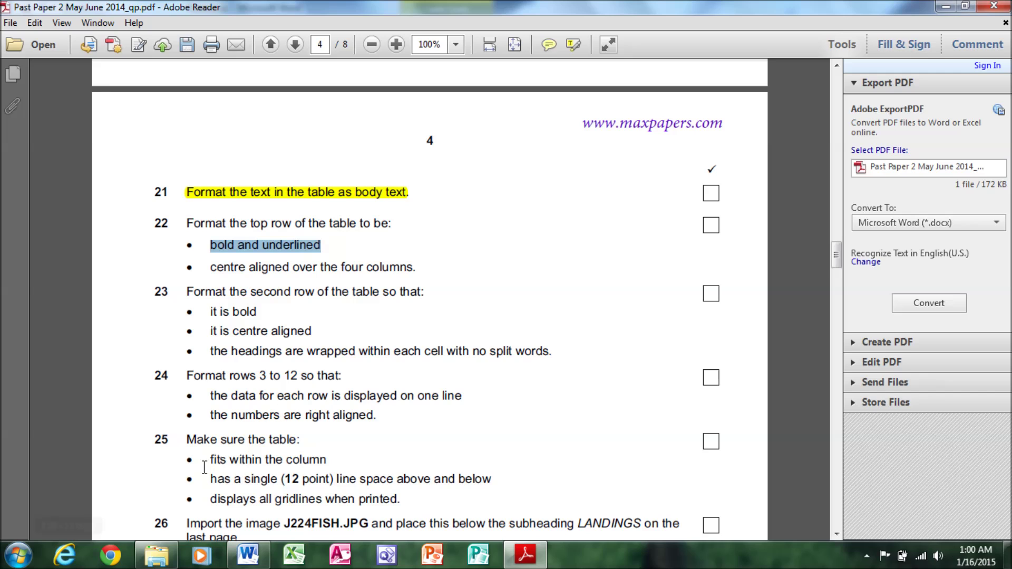
left_click(248, 554)
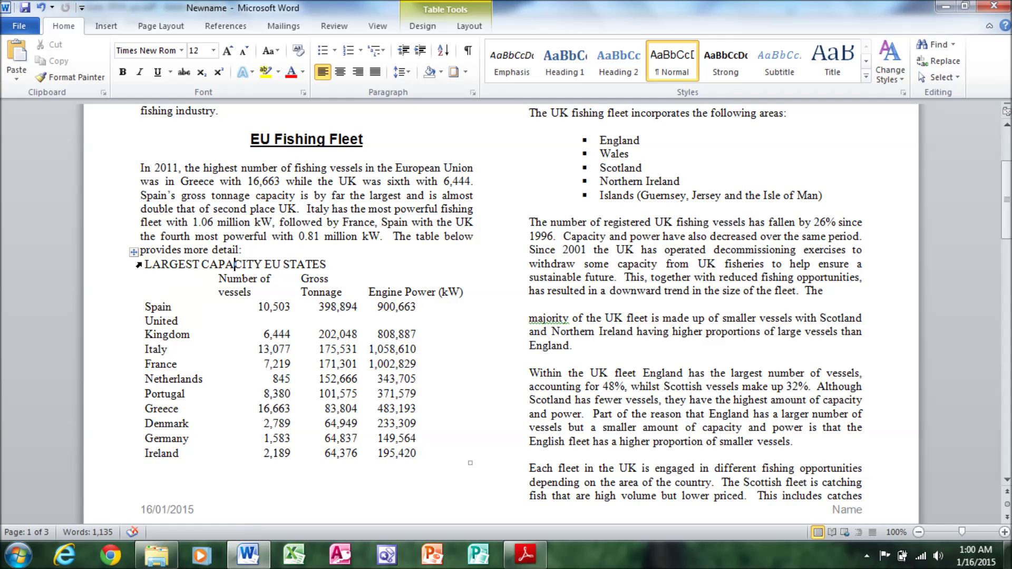
Make the table's top row bold and underlined, and give every table cell a border.
left_click_drag(139, 264, 427, 271)
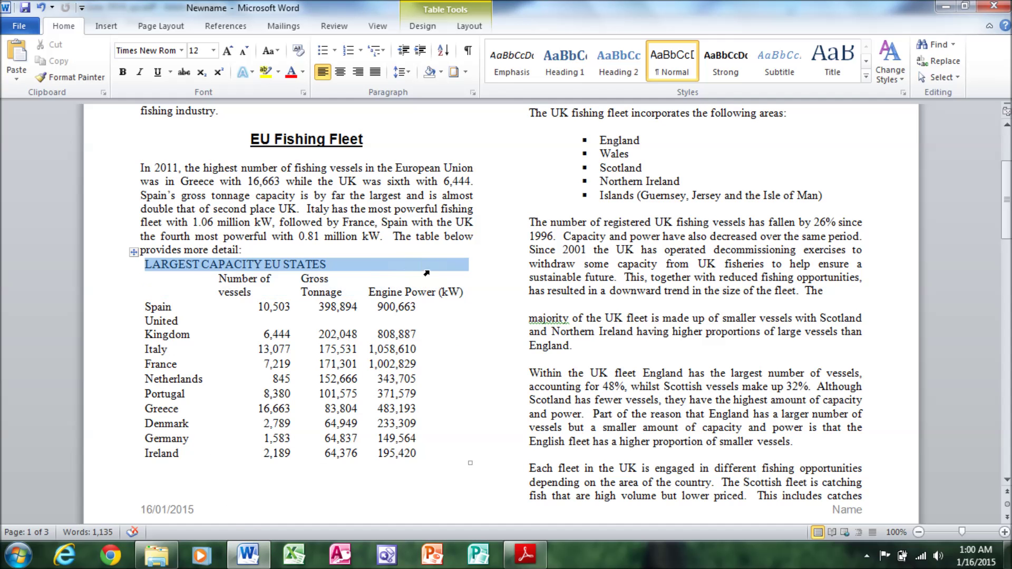
left_click(122, 72)
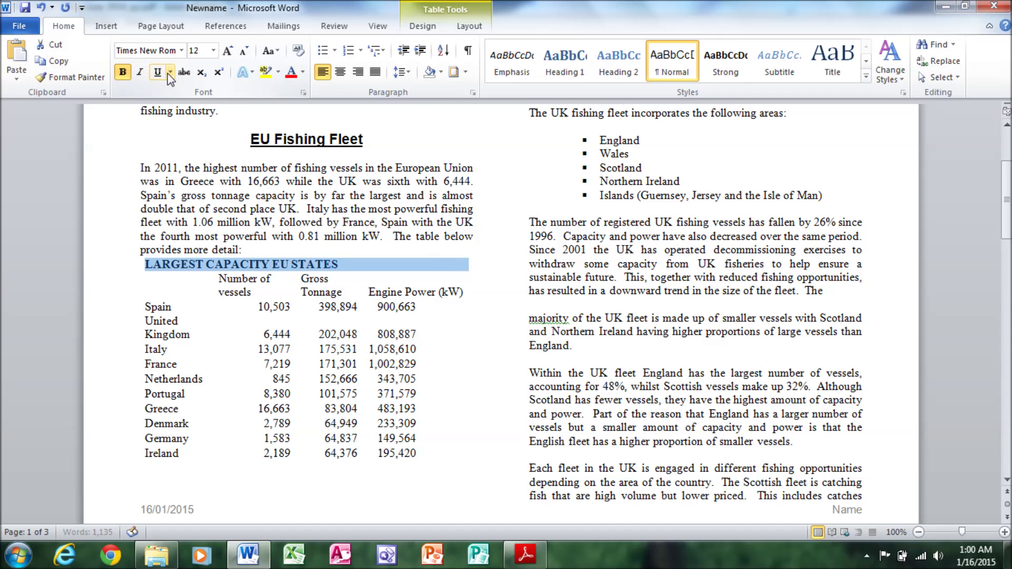
left_click(158, 74)
left_click(136, 194)
left_click(138, 264)
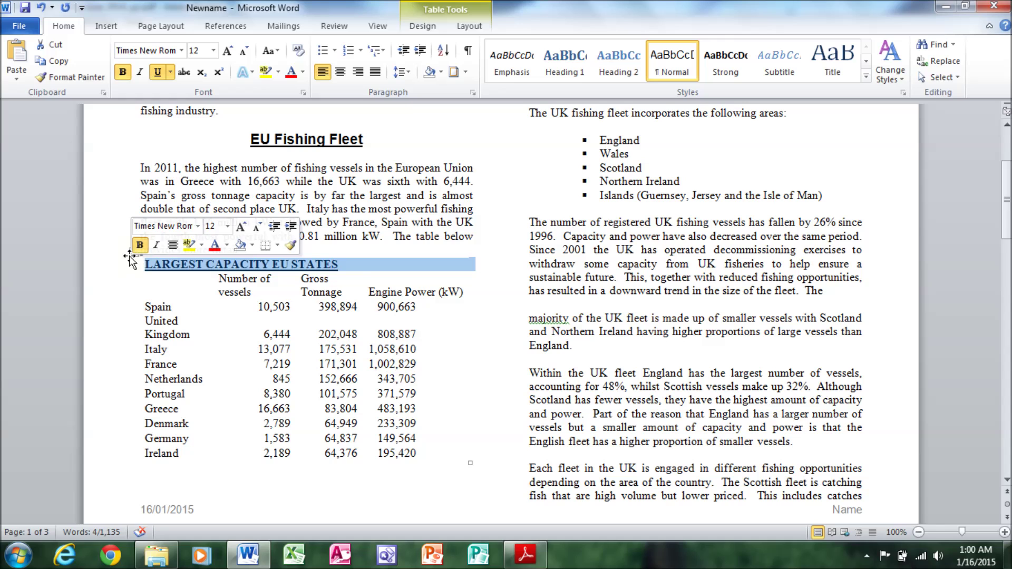
left_click(129, 255)
left_click(466, 72)
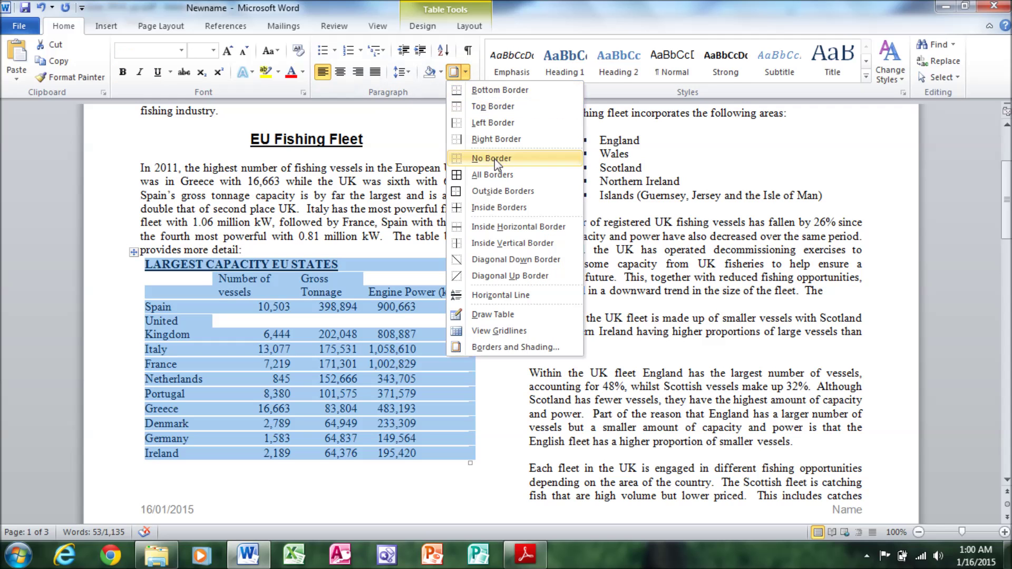
left_click(493, 175)
Select the centre-alignment requirement in the exam paper.
left_click(506, 561)
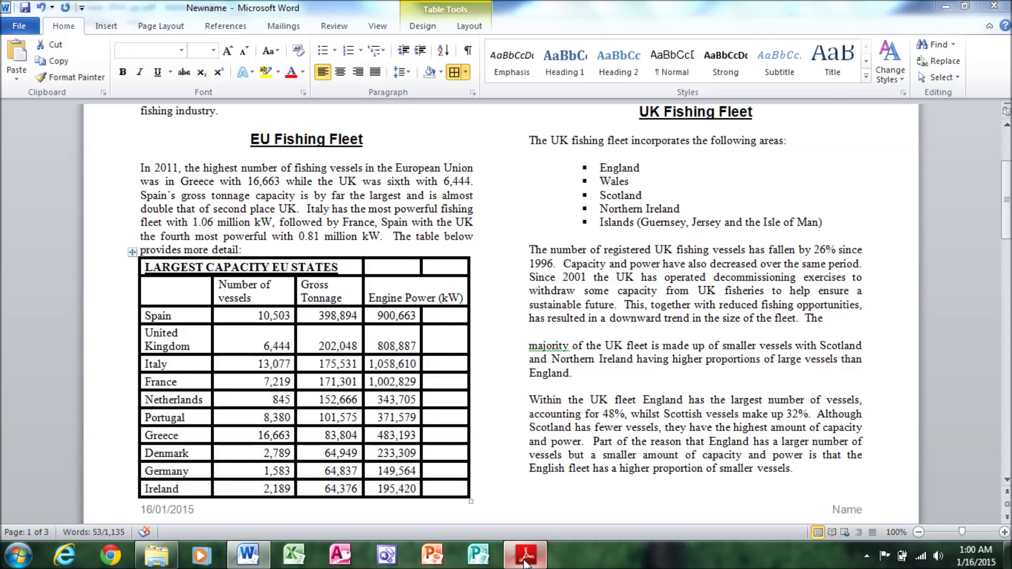
left_click(217, 267)
left_click_drag(232, 265, 408, 271)
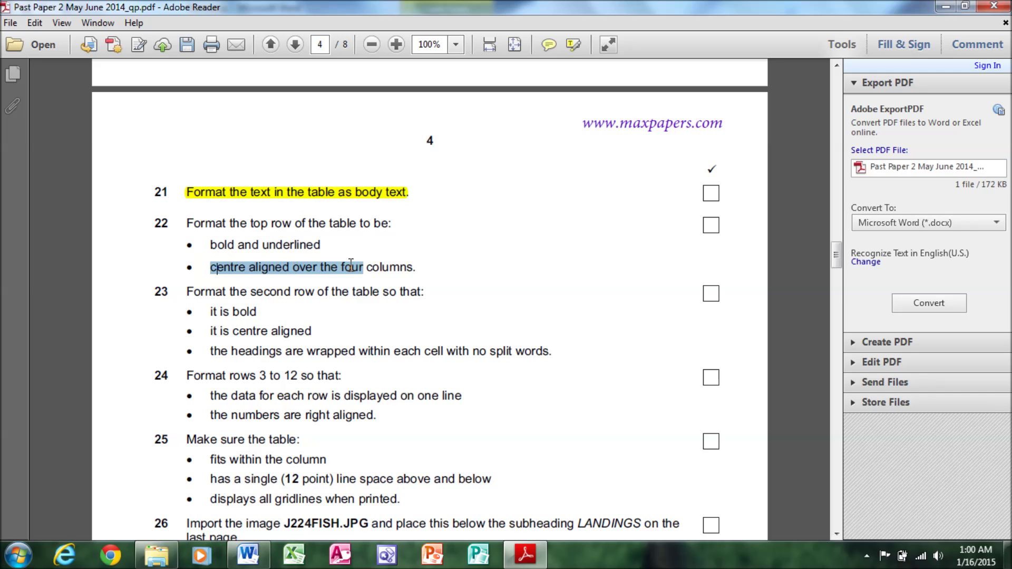
left_click(248, 555)
Merge the title row's cells into one and centre the title across the table.
left_click(243, 284)
left_click_drag(163, 266, 437, 268)
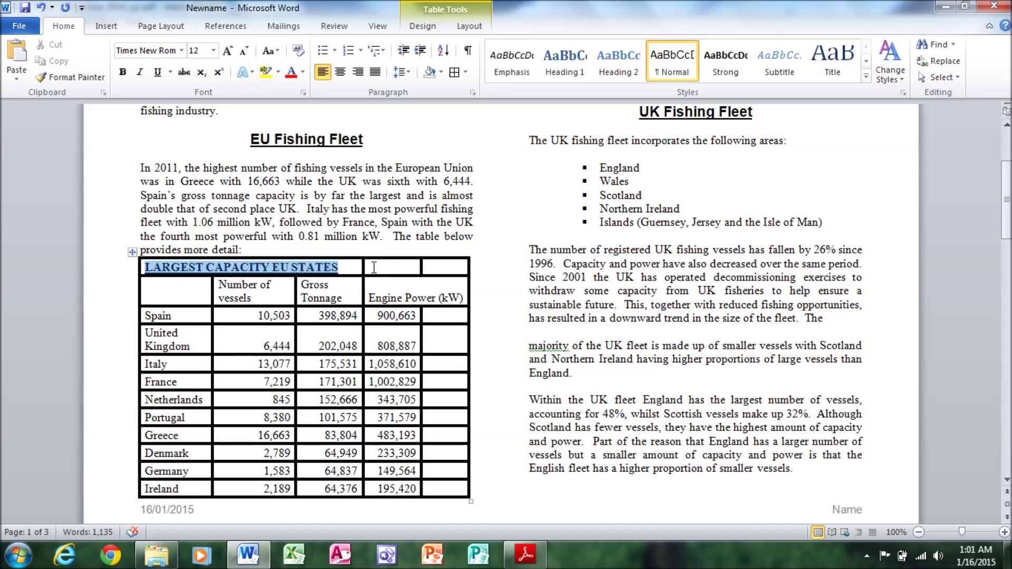
right_click(431, 270)
left_click(494, 401)
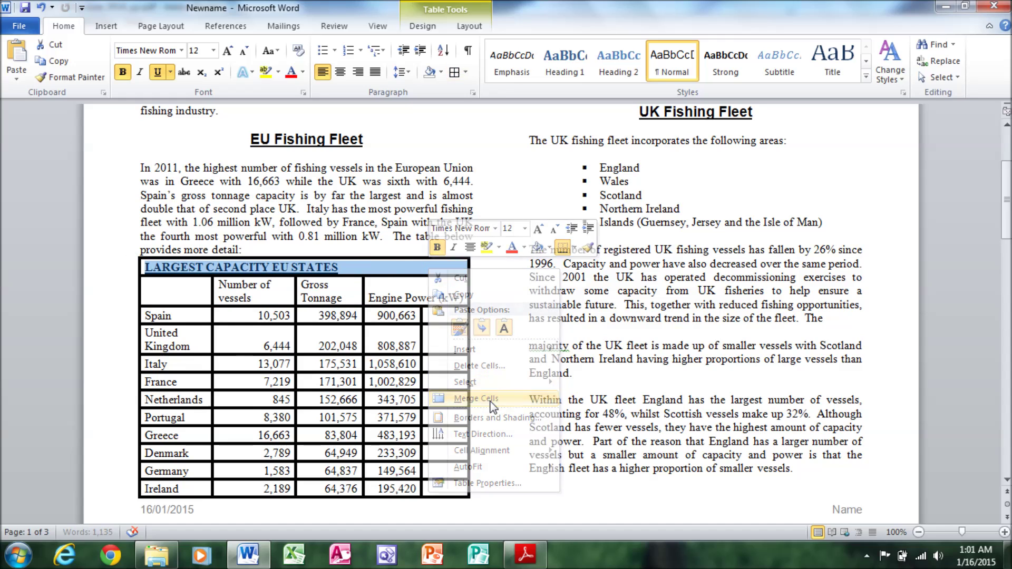
left_click(341, 71)
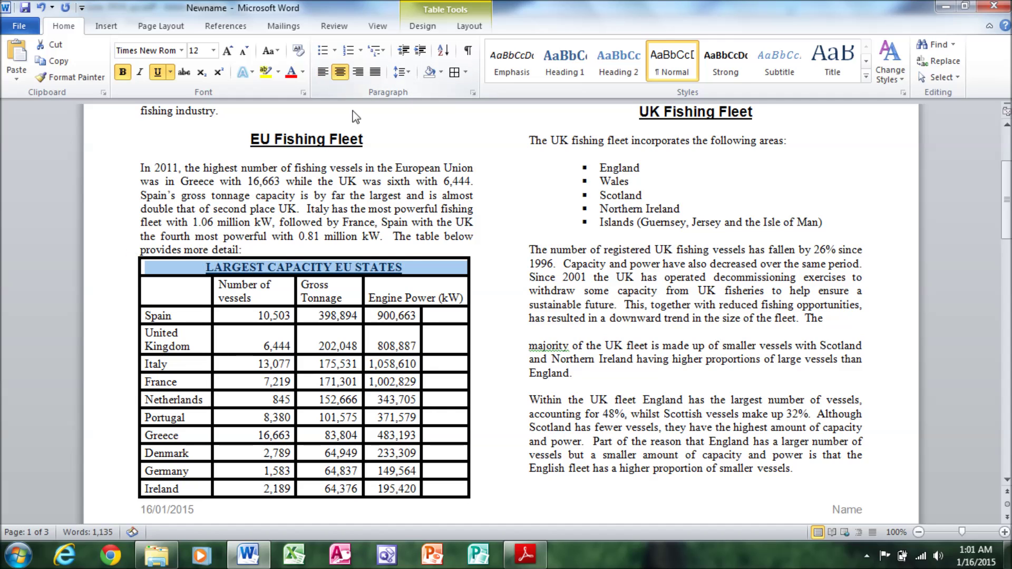
left_click(526, 554)
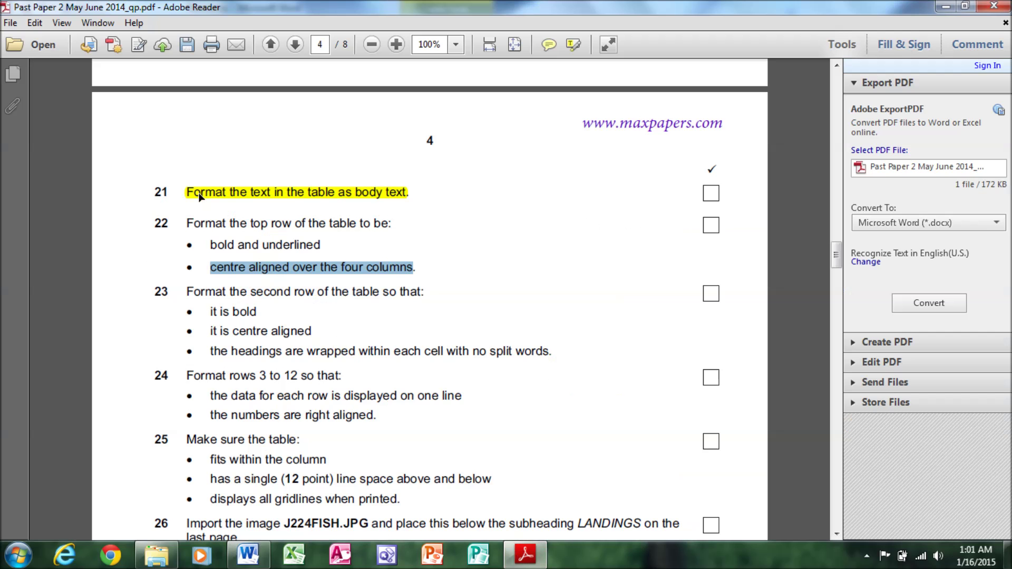
Highlight all of question 22's text in yellow as completed.
left_click_drag(183, 218, 415, 270)
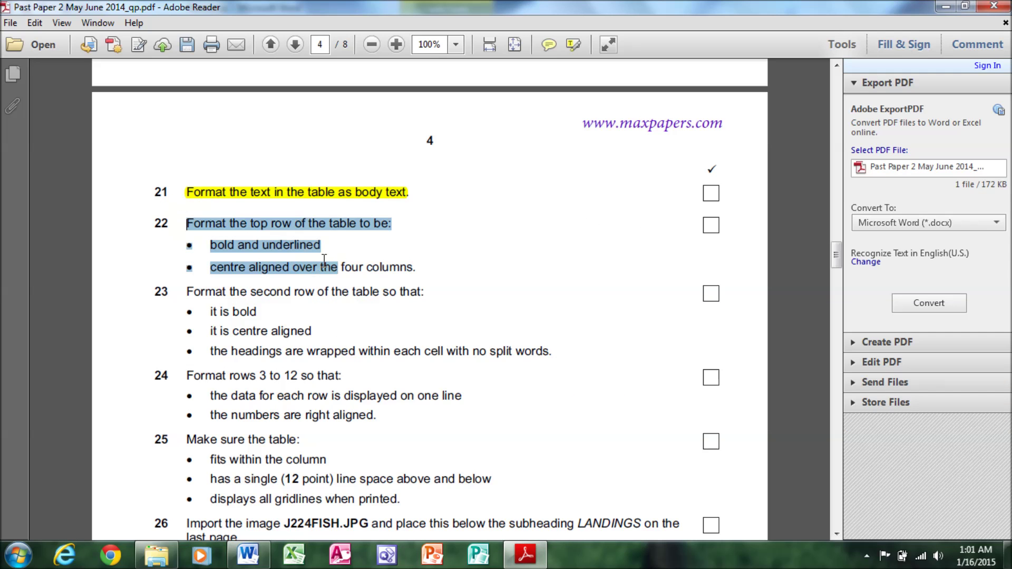
right_click(400, 273)
left_click(426, 304)
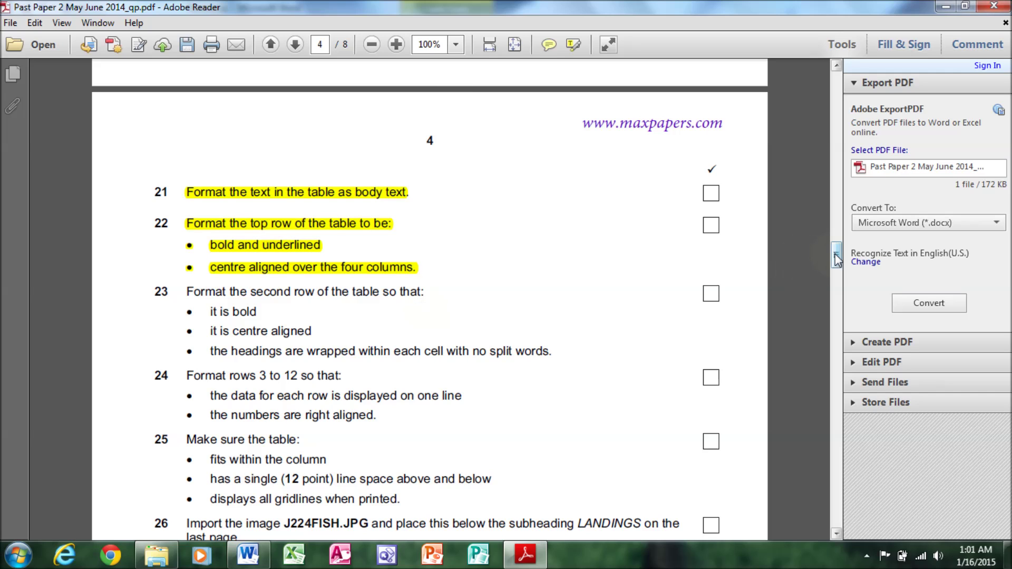
scroll(838, 258, "down", 4)
Select item 23's bold requirement, then select the Word table's column-heading row.
left_click_drag(186, 179, 423, 187)
left_click_drag(211, 203, 256, 205)
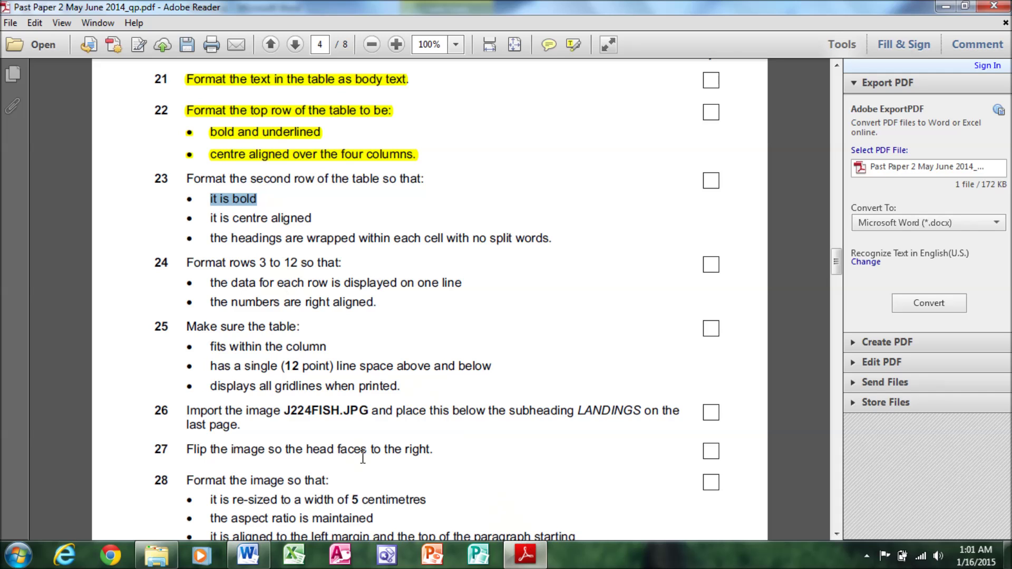
left_click(248, 554)
mouse_move(168, 285)
left_mouse_down()
mouse_move(253, 298)
mouse_move(402, 296)
left_mouse_up()
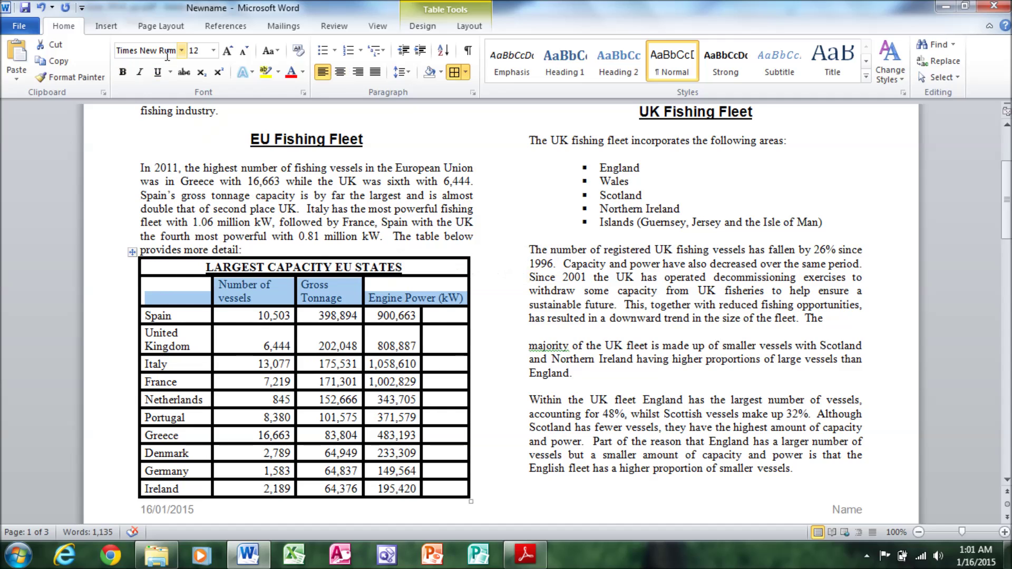
Make the column-heading row bold and centre aligned, per item 23's centre-alignment requirement.
left_click(122, 71)
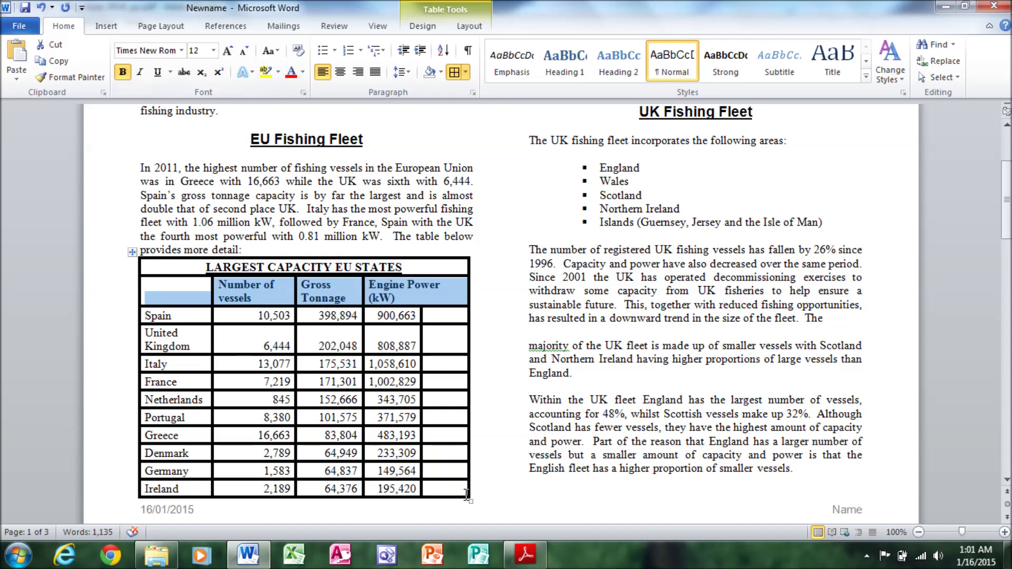
left_click(525, 555)
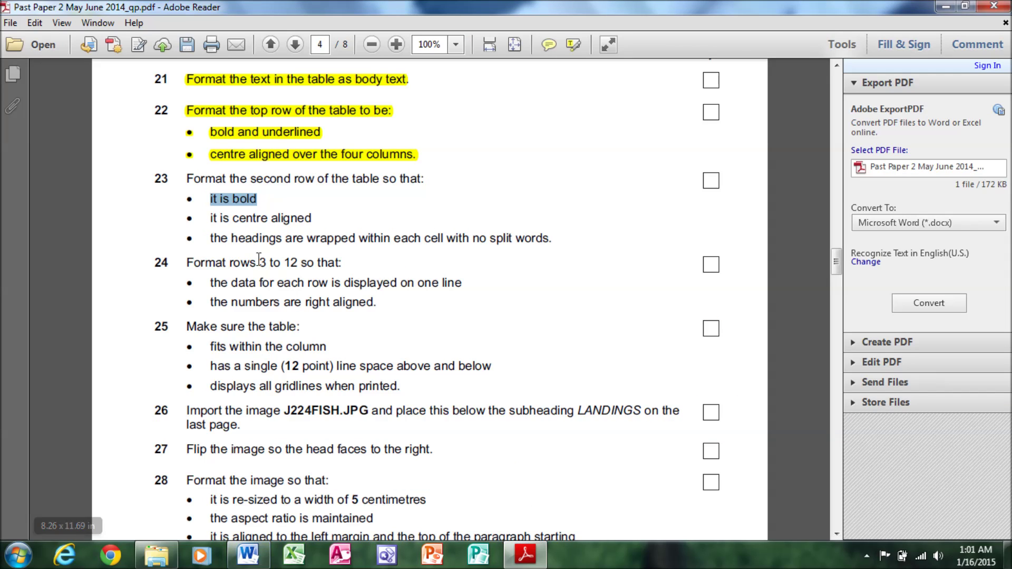
left_click_drag(210, 218, 323, 216)
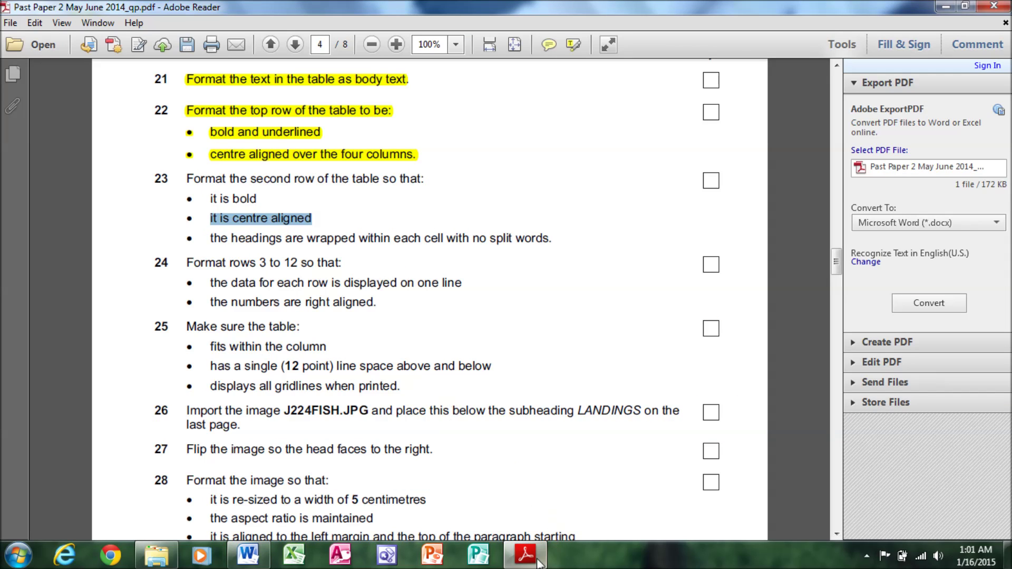
left_click(526, 553)
left_click(248, 554)
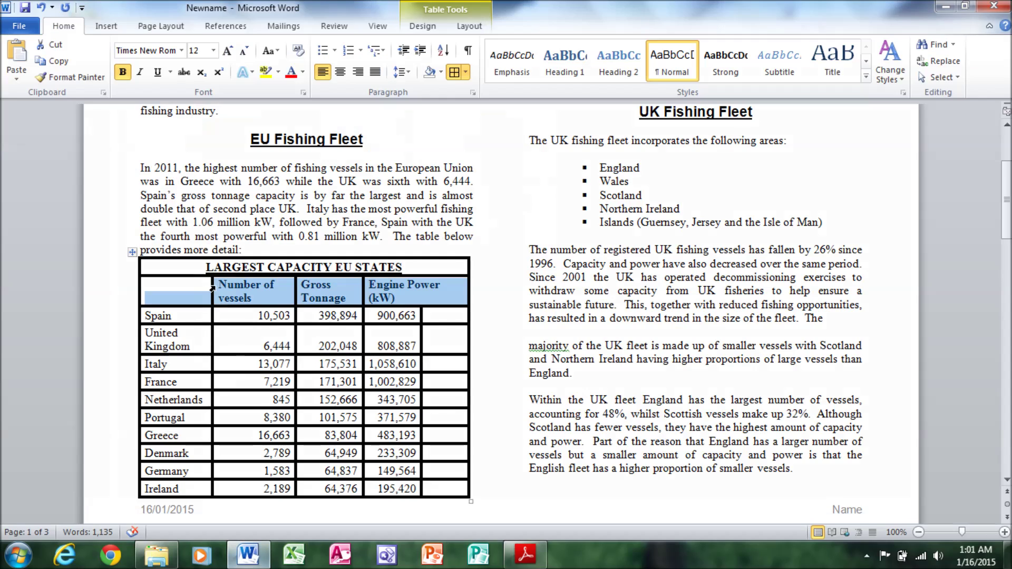
left_click(339, 78)
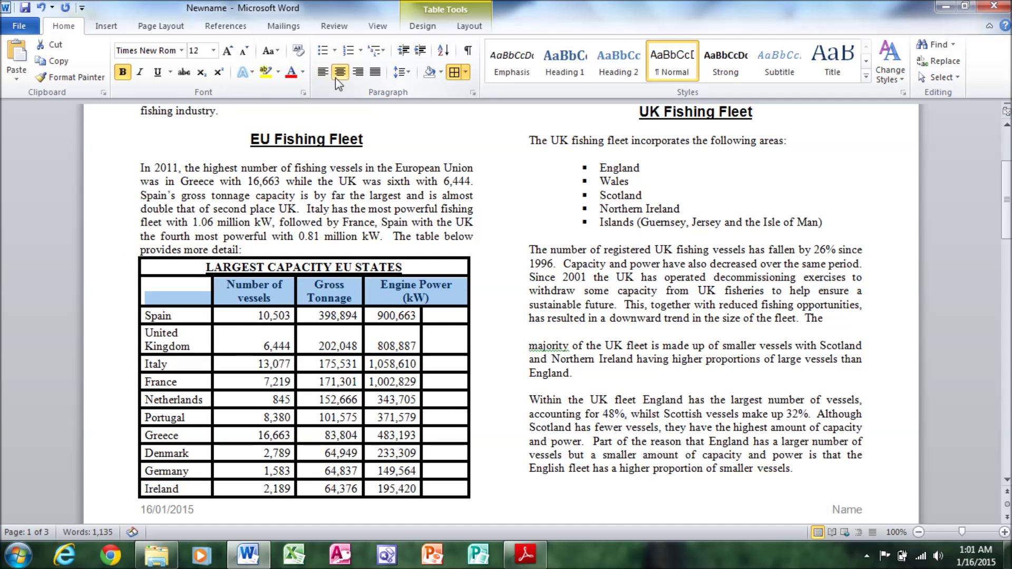
left_click(527, 553)
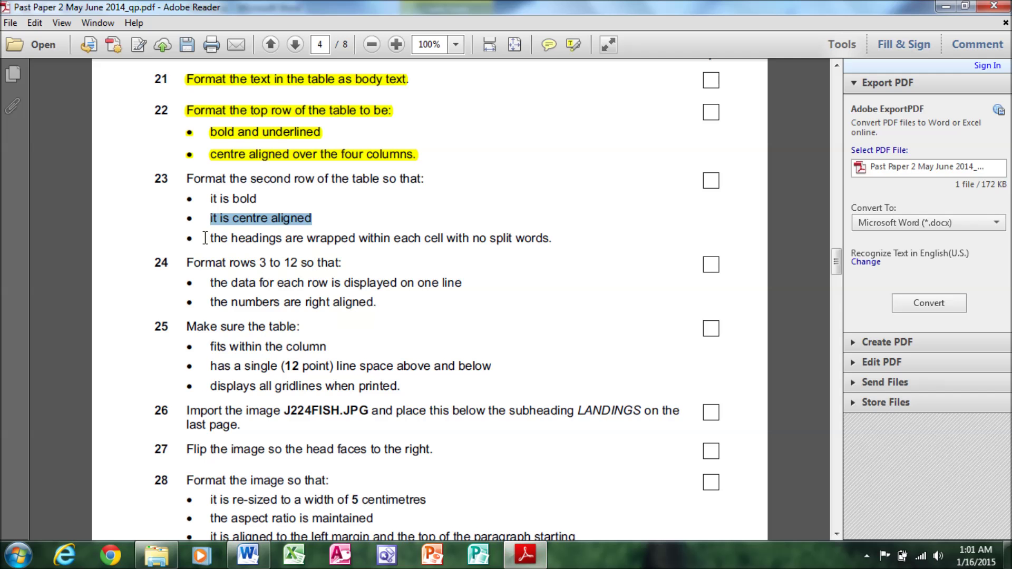
Highlight all of item 23 in yellow as completed.
left_click_drag(210, 238, 558, 248)
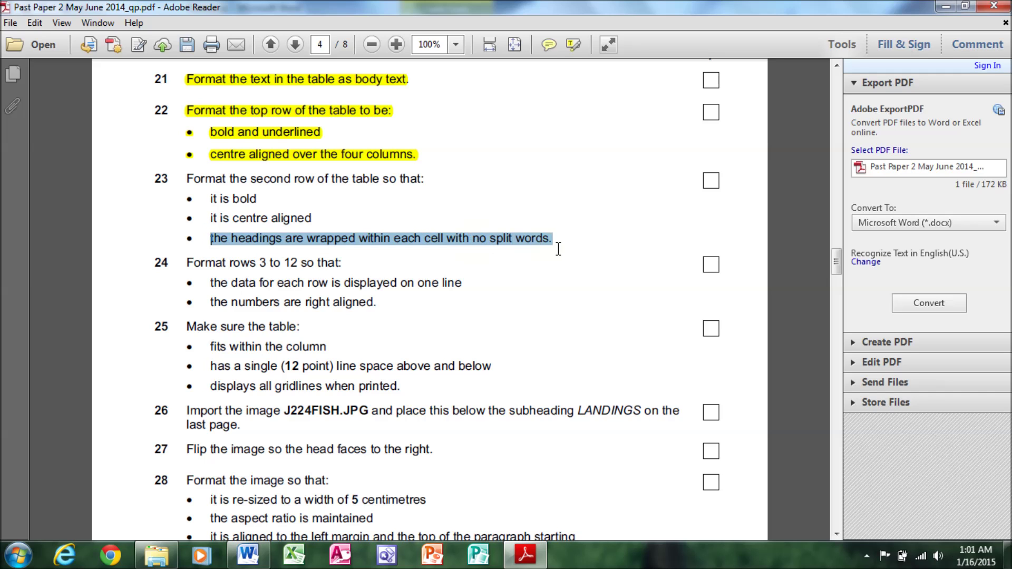
left_click(248, 554)
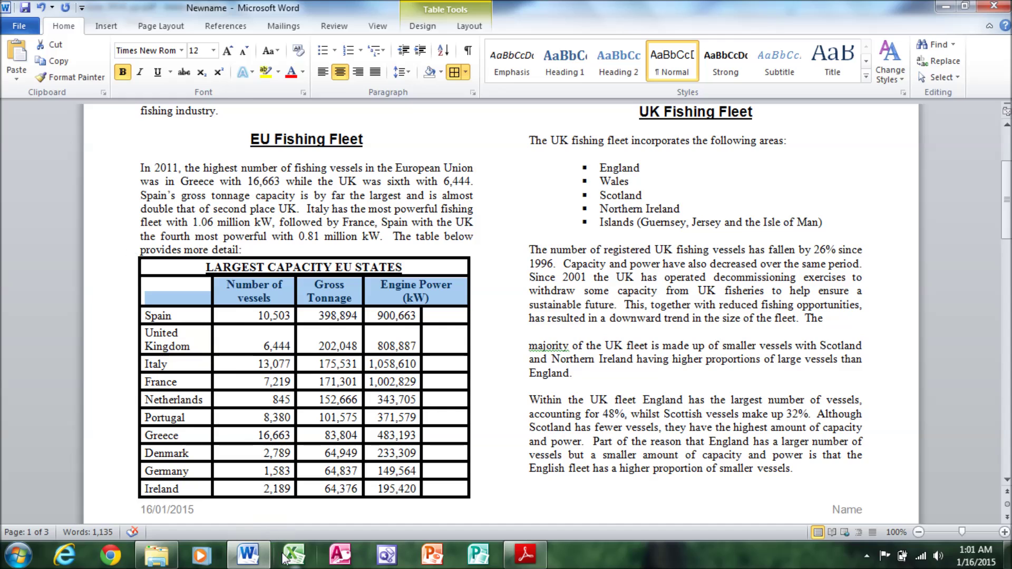
left_click(526, 554)
left_click_drag(189, 174, 550, 245)
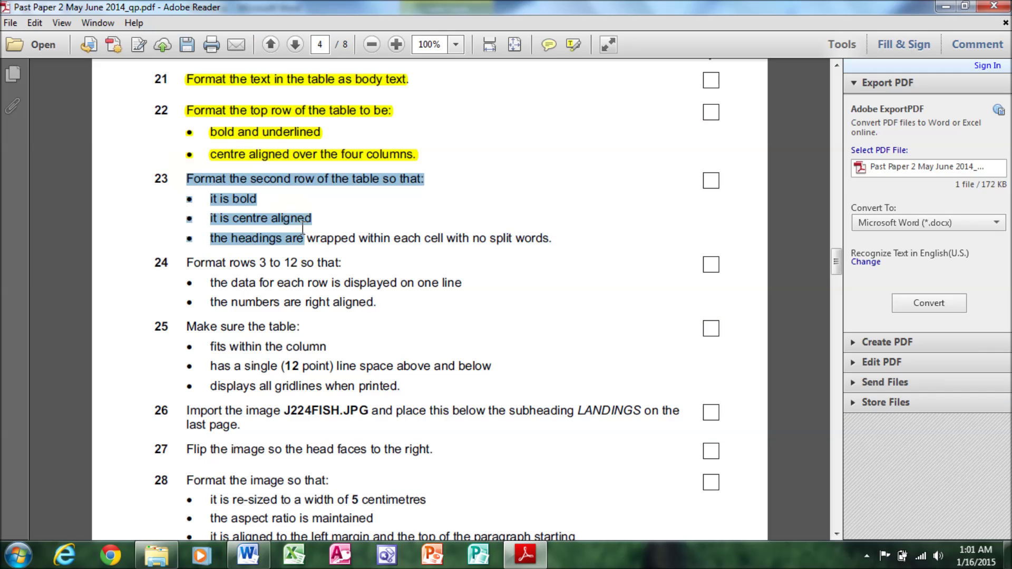
right_click(527, 237)
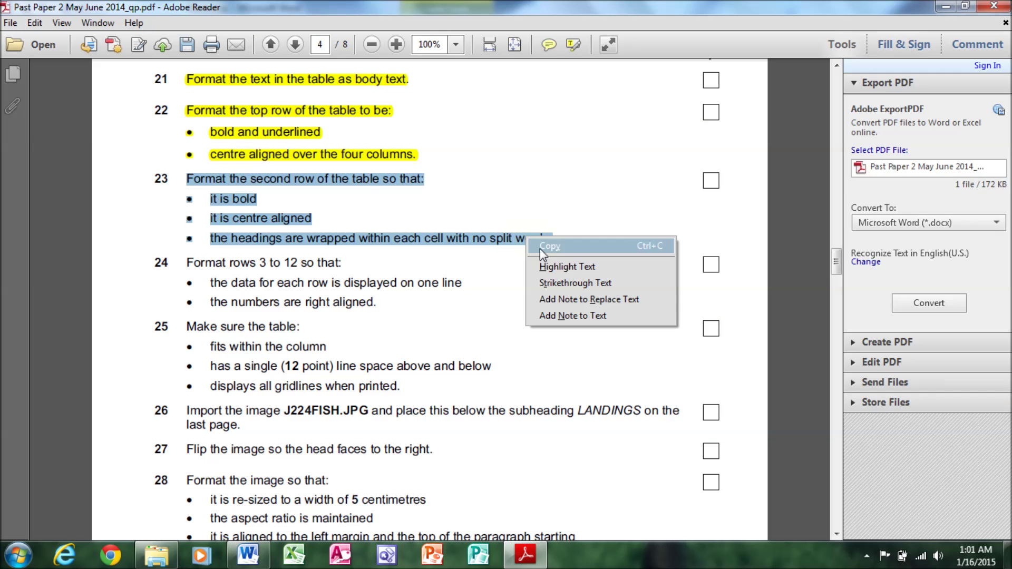
left_click(556, 264)
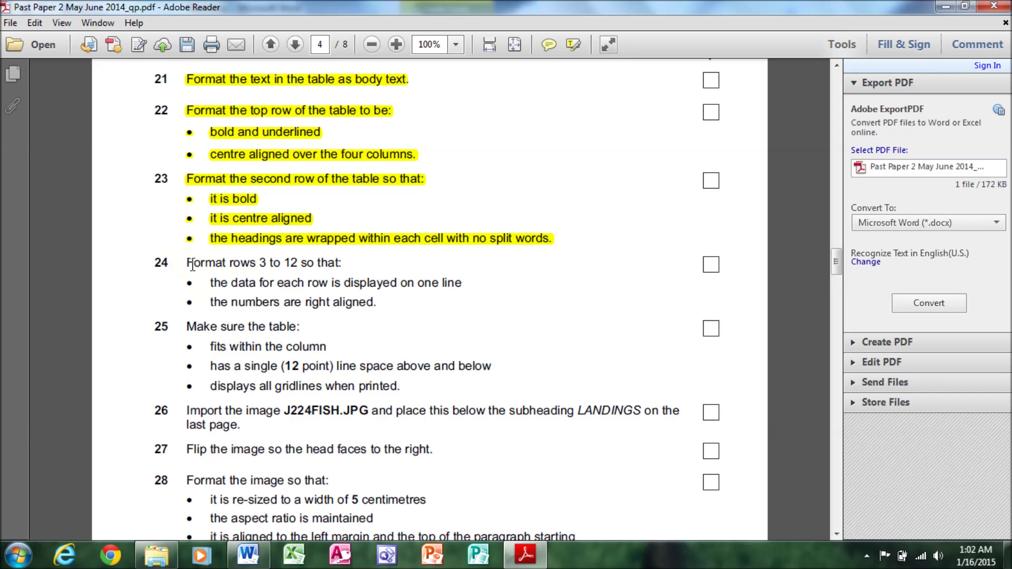
Select item 24's heading and its keep-each-row-on-one-line requirement.
left_click_drag(187, 264, 345, 269)
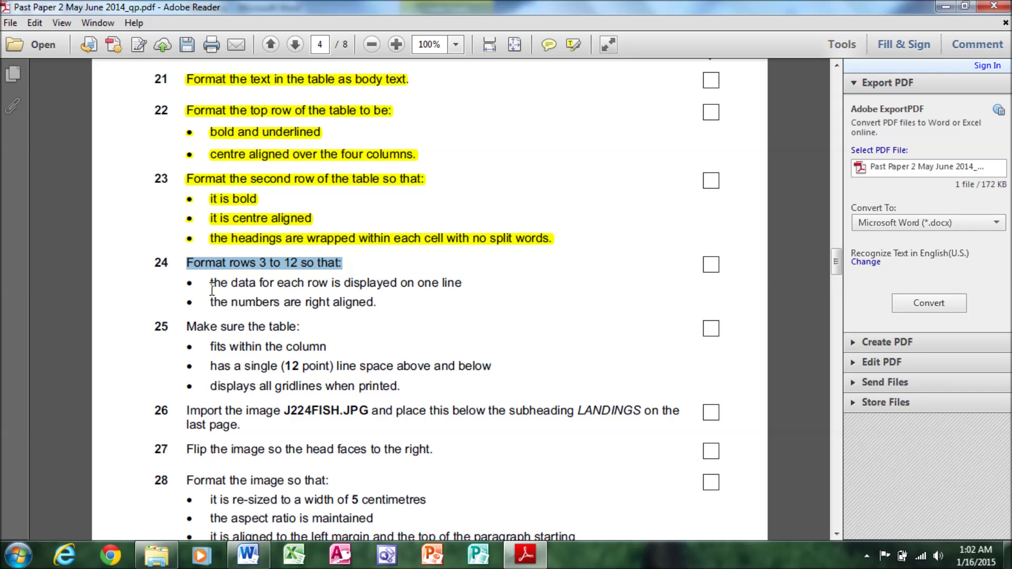
left_click_drag(211, 285, 450, 289)
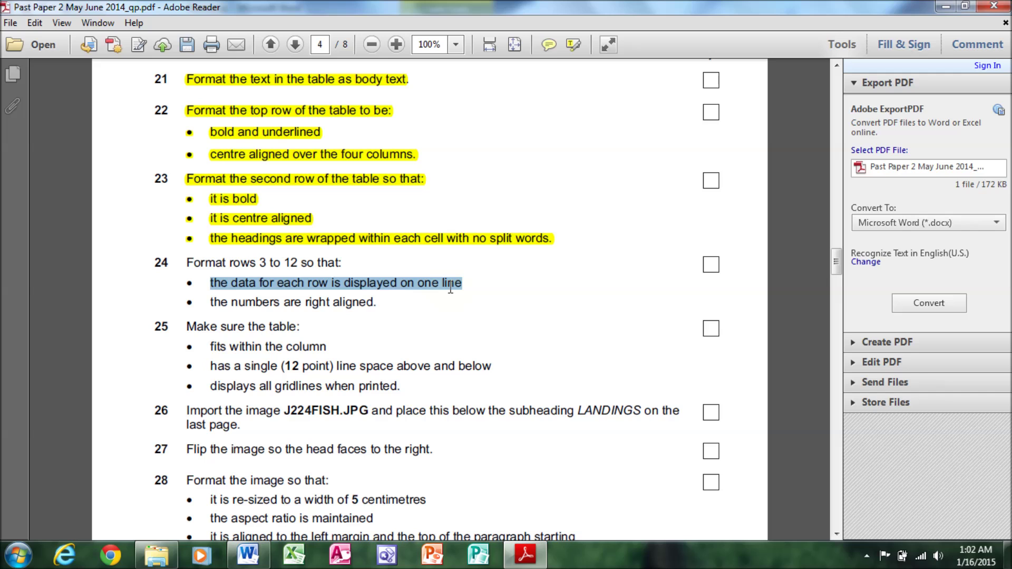
left_click(248, 554)
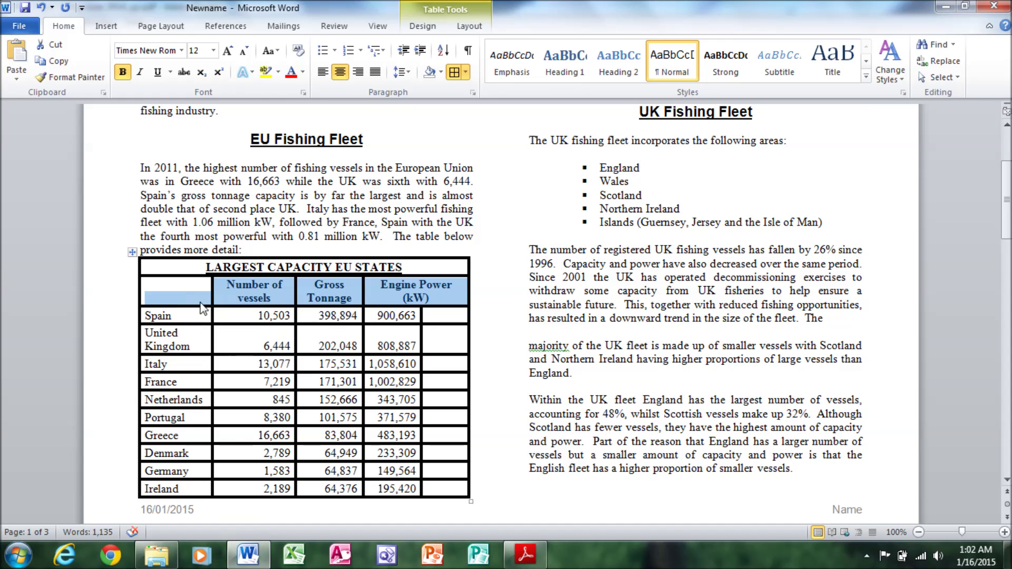
Merge the engine-power cells with their empty neighbours for Spain, United Kingdom, Italy, France and Netherlands.
left_click(156, 283)
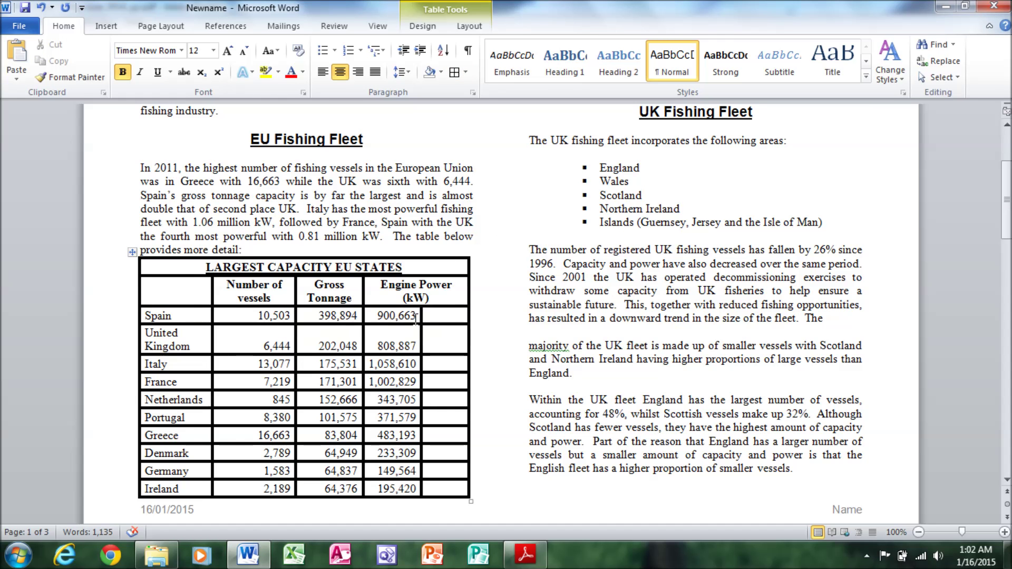
left_click_drag(417, 315, 454, 315)
right_click(455, 316)
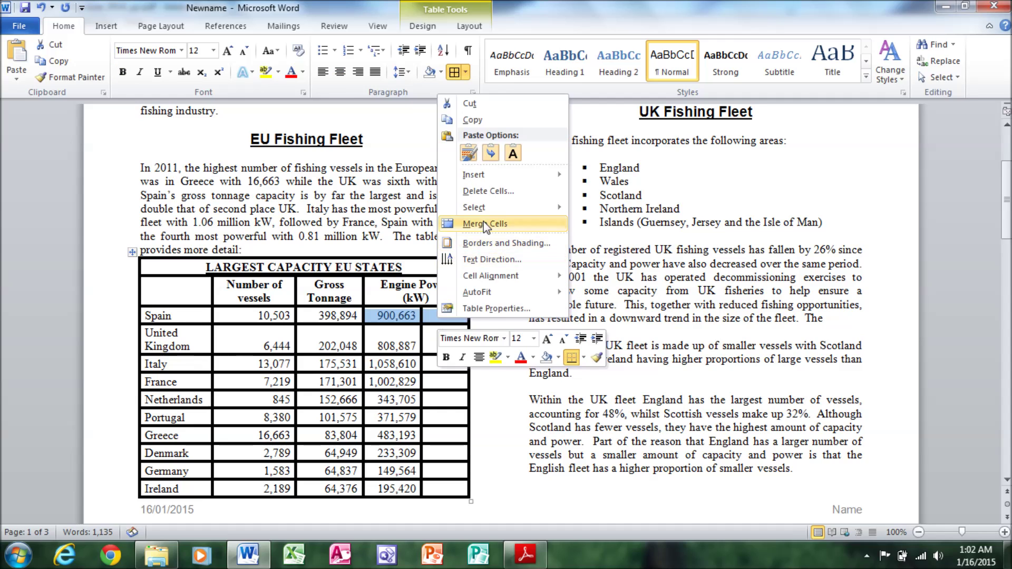
left_click(395, 346)
left_click_drag(393, 345, 448, 345)
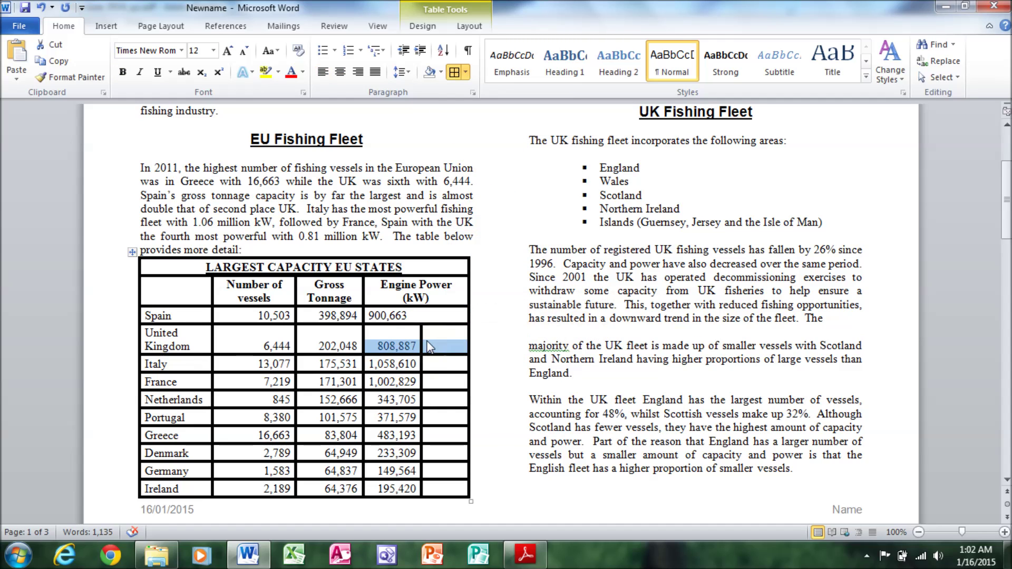
right_click(445, 343)
left_click(464, 247)
mouse_move(392, 363)
left_mouse_down()
mouse_move(421, 364)
mouse_move(442, 405)
left_mouse_up()
right_click(421, 364)
left_click(464, 247)
right_click(438, 382)
left_click(475, 289)
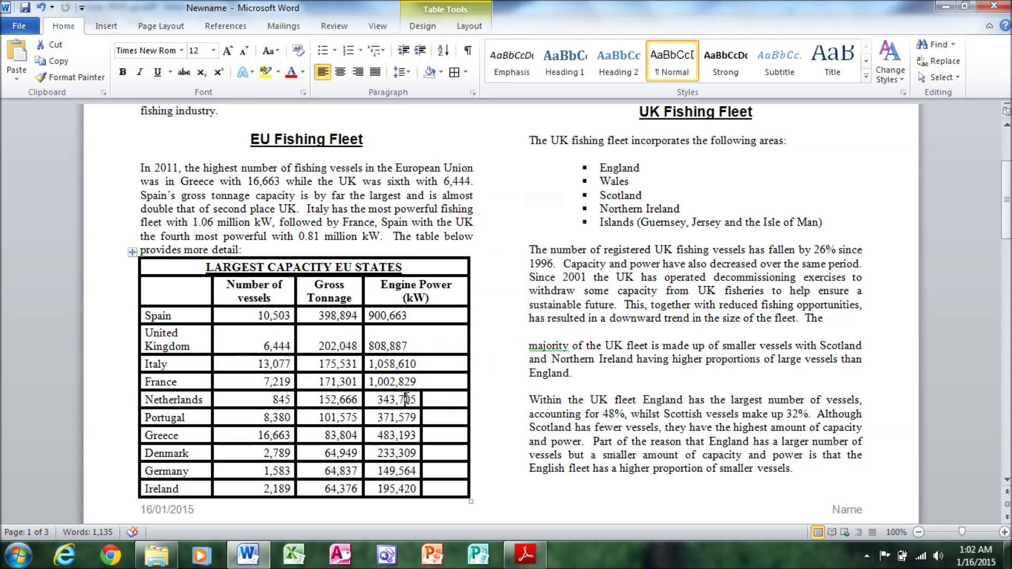
right_click(442, 405)
left_click(474, 289)
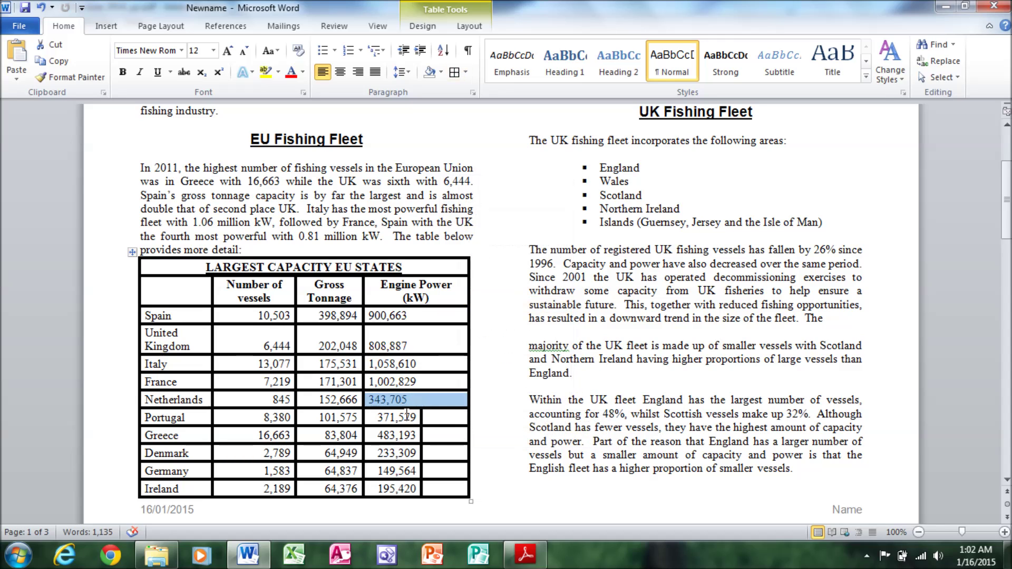
Merge the engine-power cells with their empty neighbours for Portugal, Greece, Denmark, Germany and Ireland.
left_click_drag(403, 417, 446, 417)
right_click(446, 418)
left_click(477, 375)
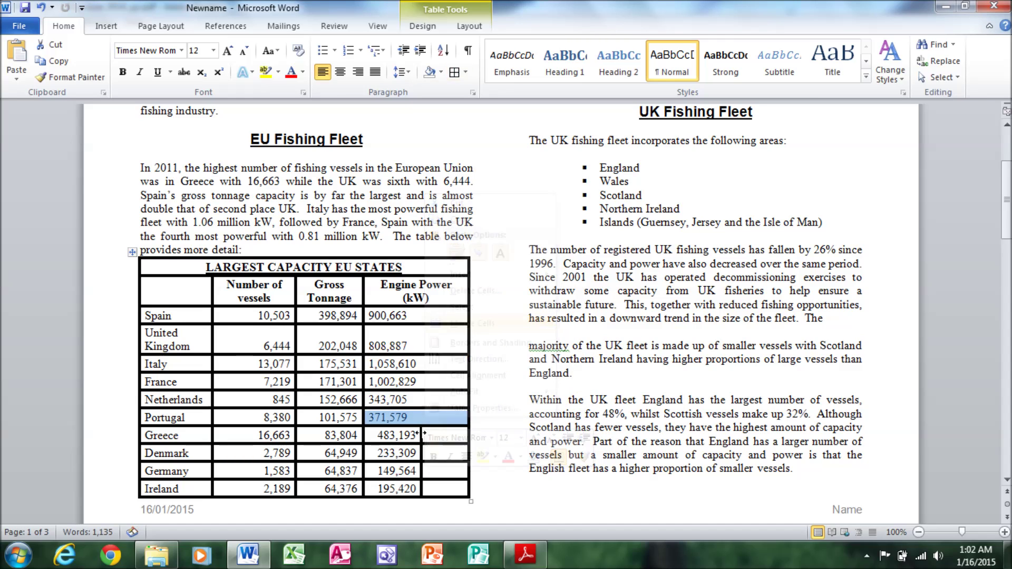
left_click_drag(405, 435, 450, 435)
right_click(452, 438)
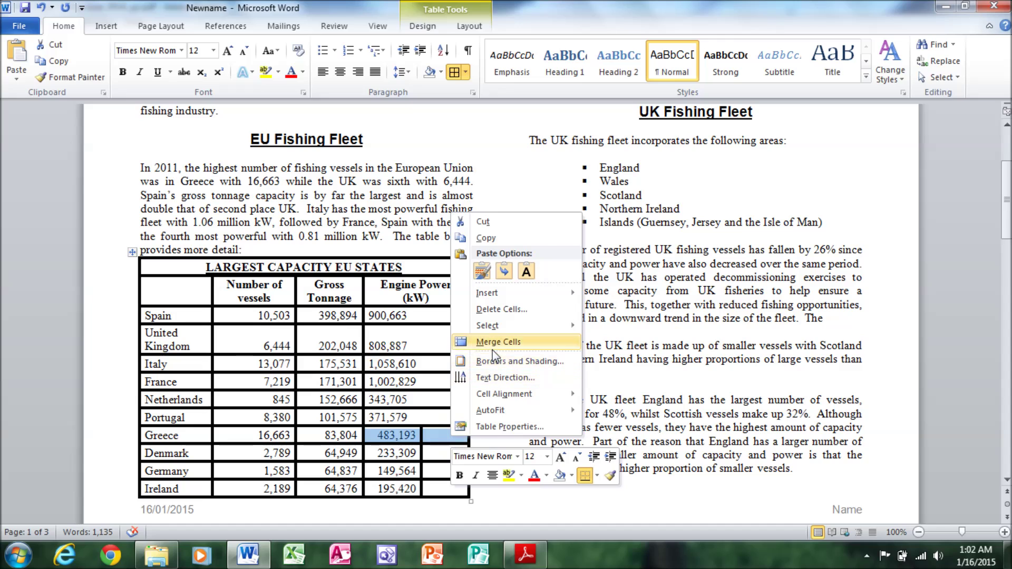
left_click(464, 343)
mouse_move(405, 453)
left_mouse_down()
mouse_move(440, 453)
mouse_move(448, 489)
left_mouse_up()
right_click(440, 455)
left_click(477, 363)
right_click(430, 472)
left_click(474, 369)
right_click(440, 488)
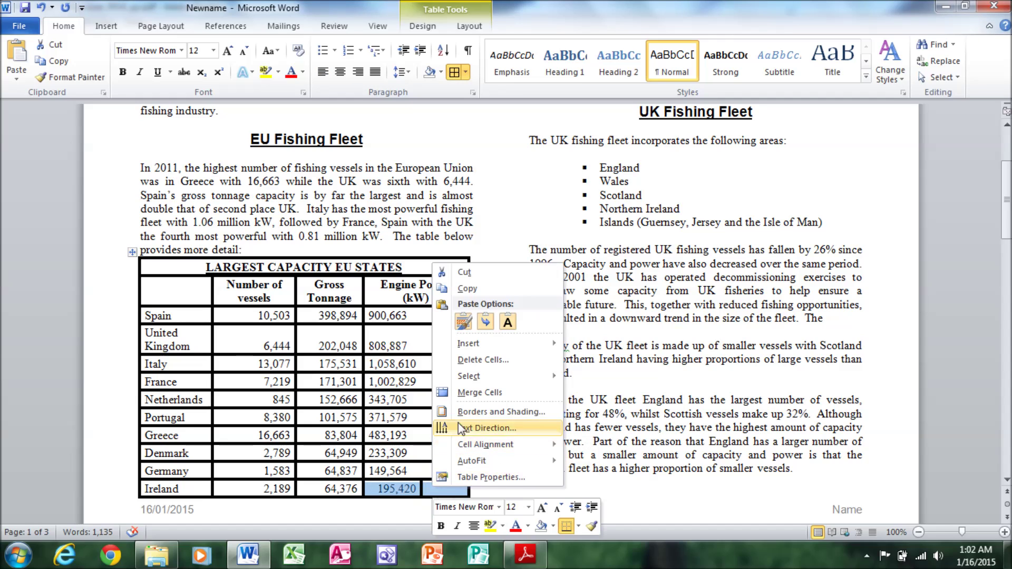
left_click(458, 396)
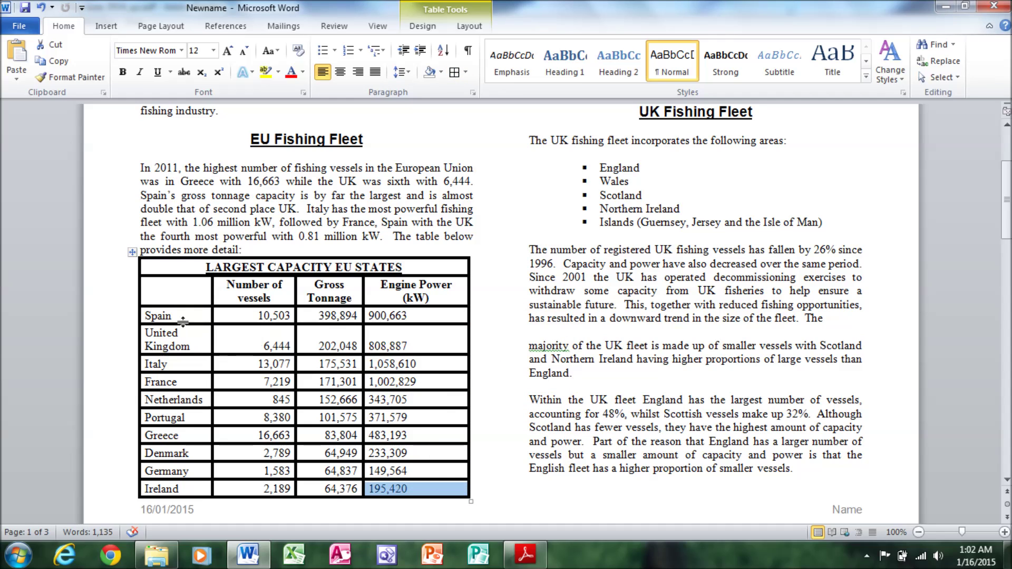
Widen the country column so United Kingdom fits one line, then check the right-aligned numbers requirement.
left_click_drag(212, 302, 238, 301)
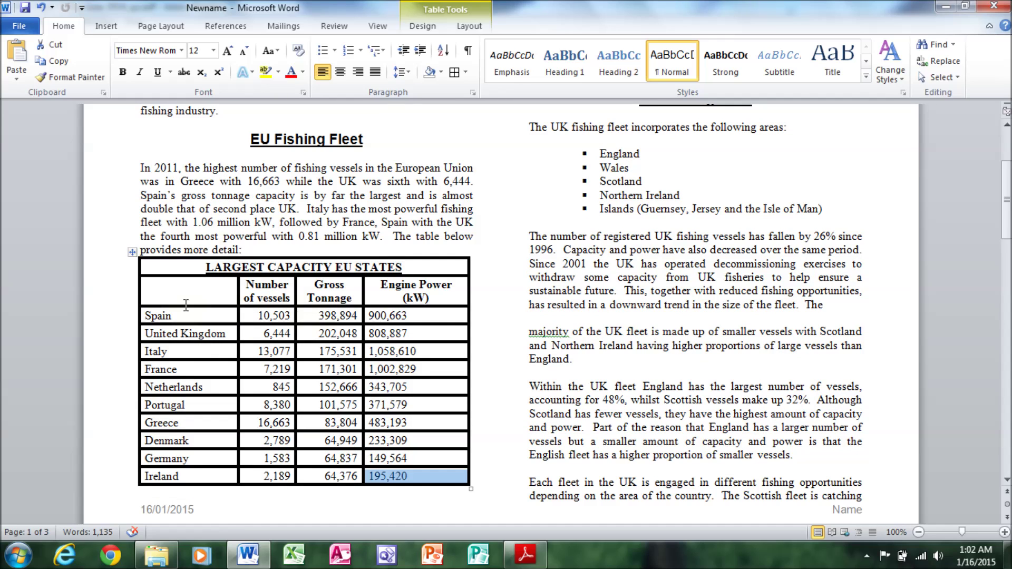
left_click(260, 551)
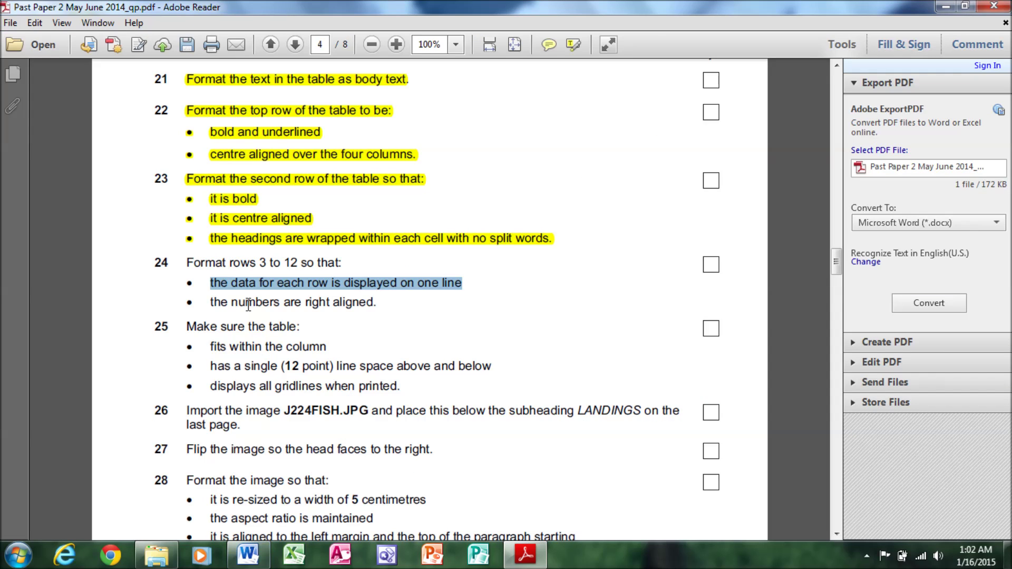
left_click_drag(198, 298, 356, 306)
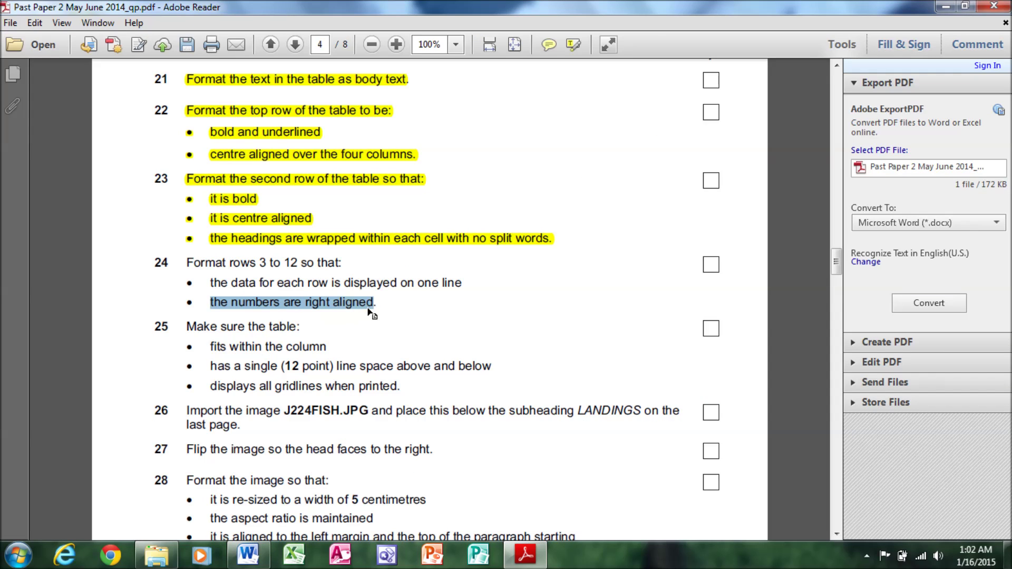
left_click(248, 553)
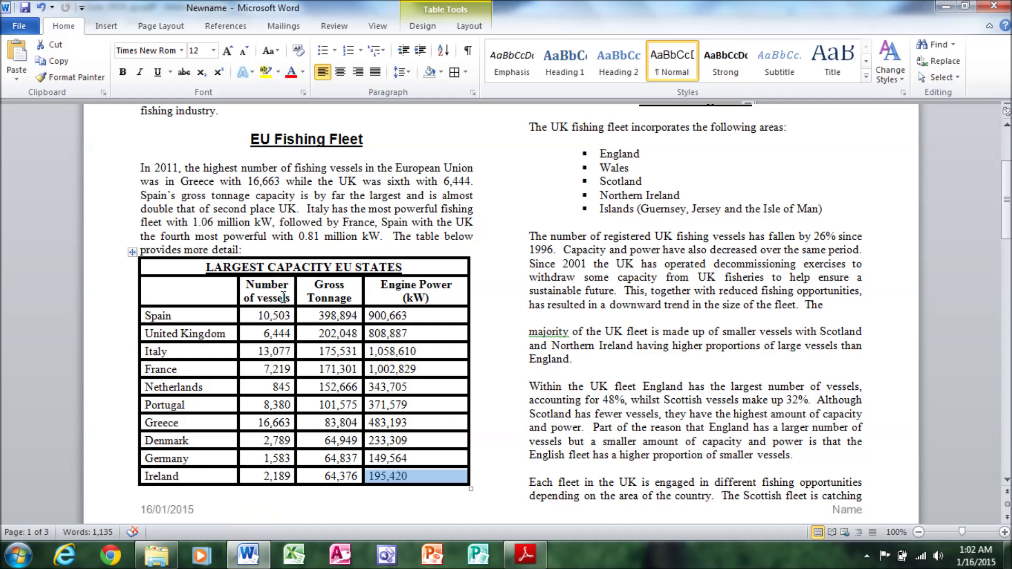
Right-align the number cells from Spain to Ireland, then select task 24's wording in the exam paper.
left_click_drag(273, 315, 439, 472)
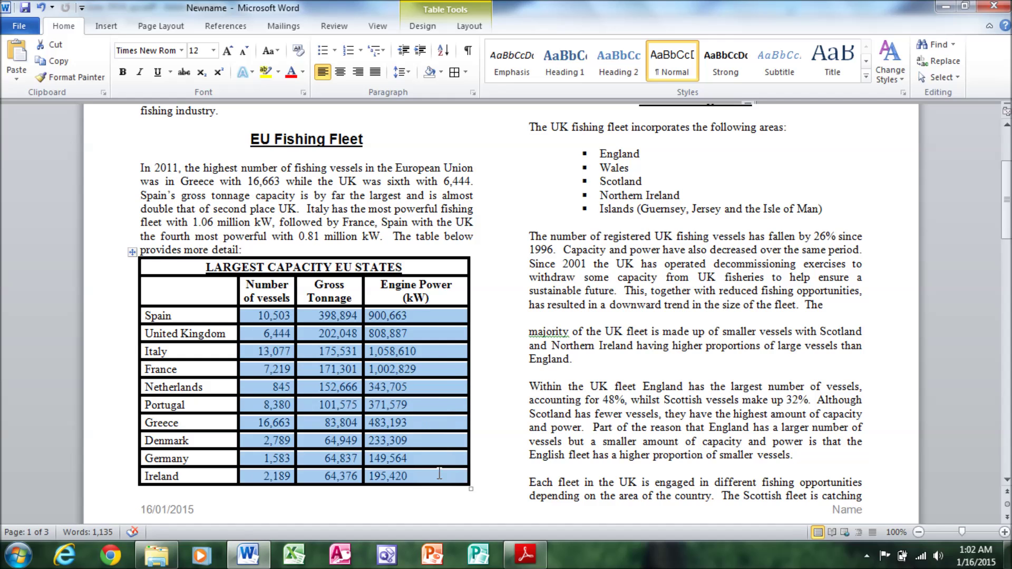
left_click(360, 75)
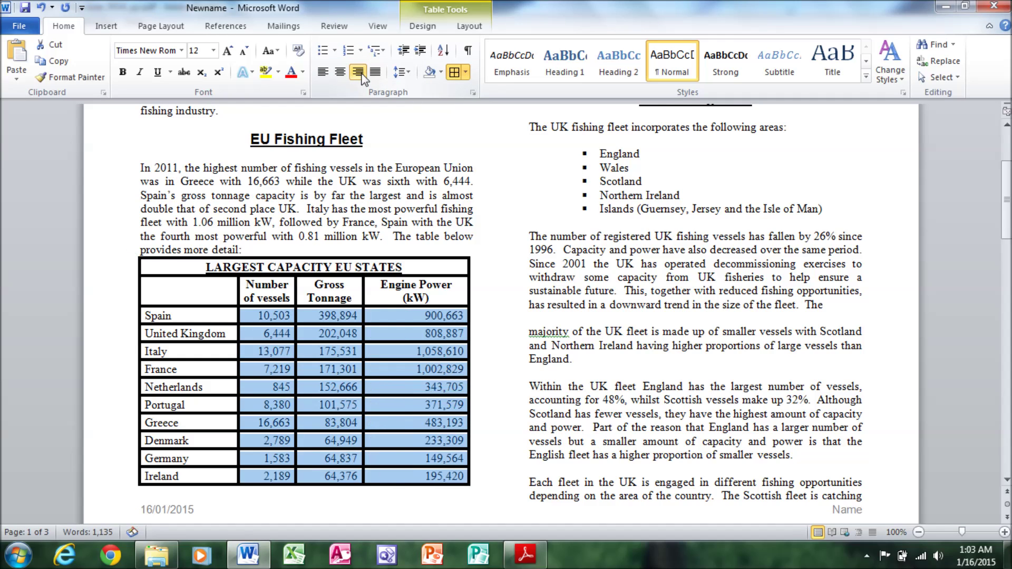
left_click(525, 554)
left_click_drag(192, 262, 375, 295)
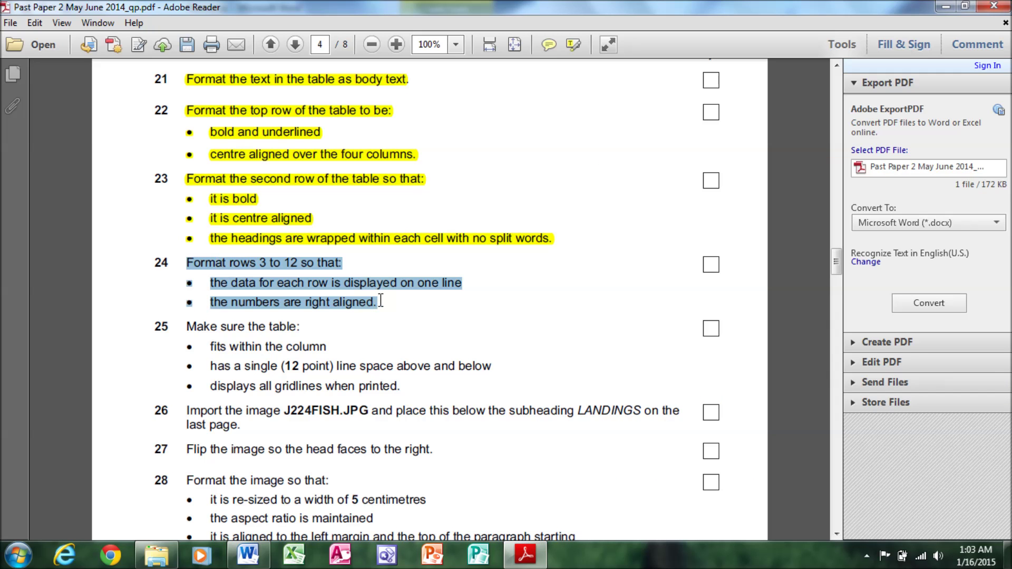
Highlight task 24 yellow in Adobe Reader and read task 25's table requirements.
right_click(362, 299)
left_click(395, 328)
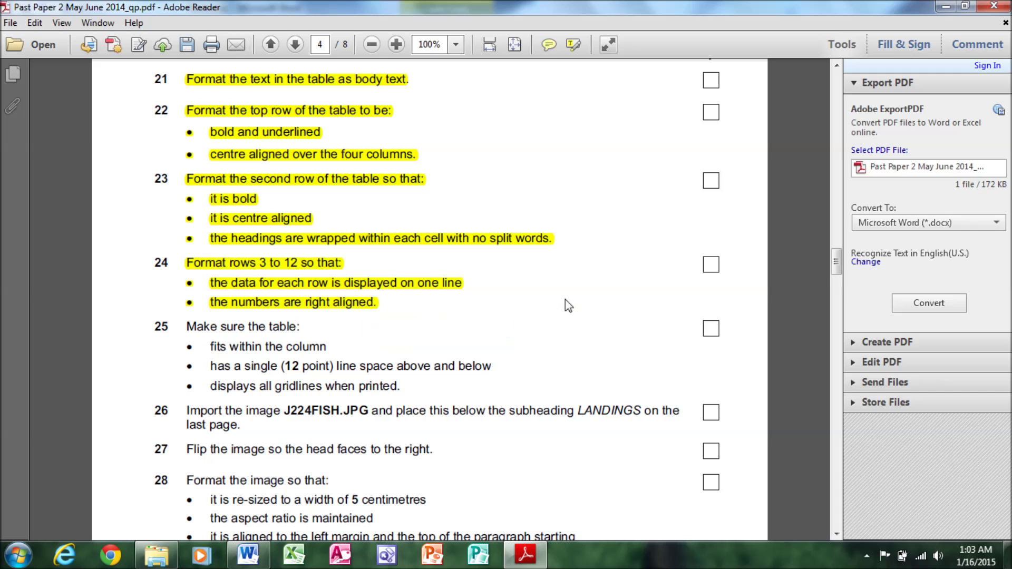
scroll(820, 246, "down", 10)
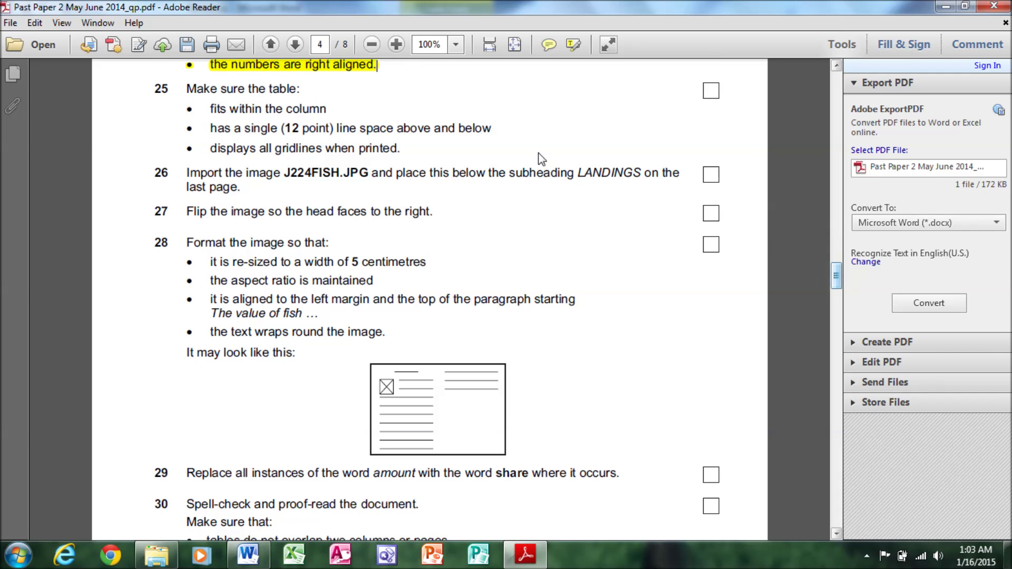
left_click_drag(185, 92, 303, 89)
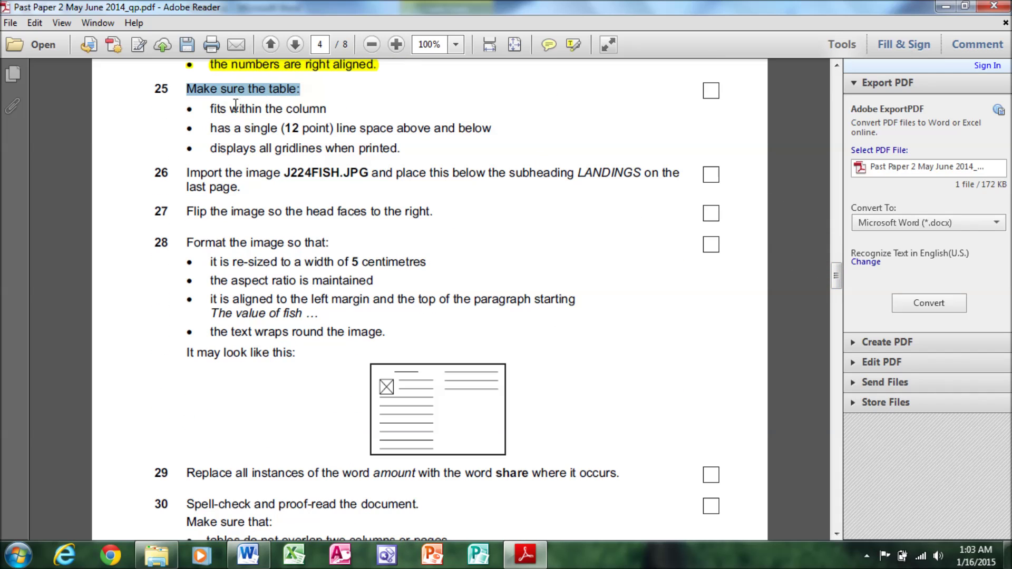
left_click_drag(210, 108, 327, 108)
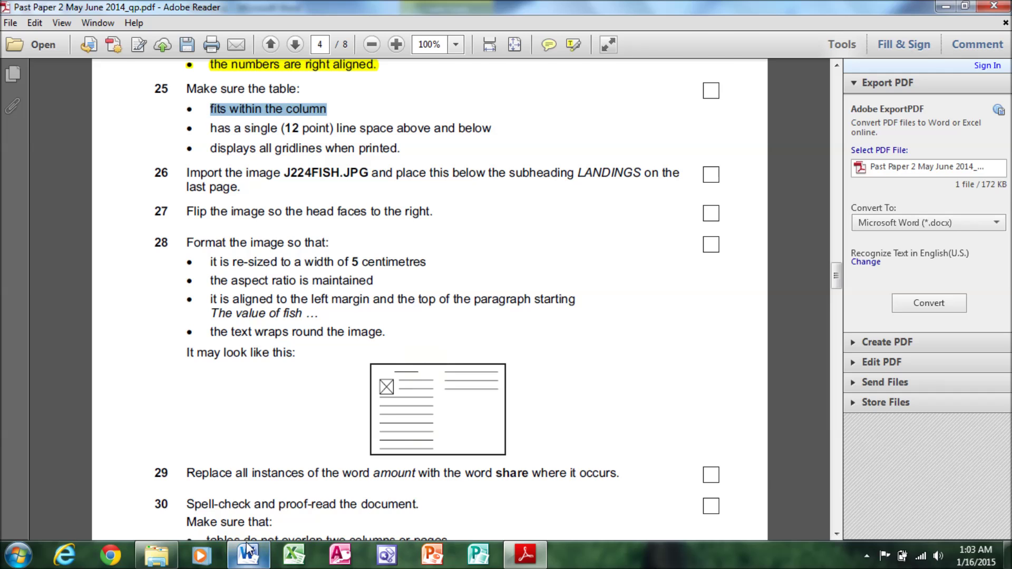
Add a blank line after 'provides more detail:' above the capacity table in the Word report.
left_click(255, 553)
mouse_move(305, 371)
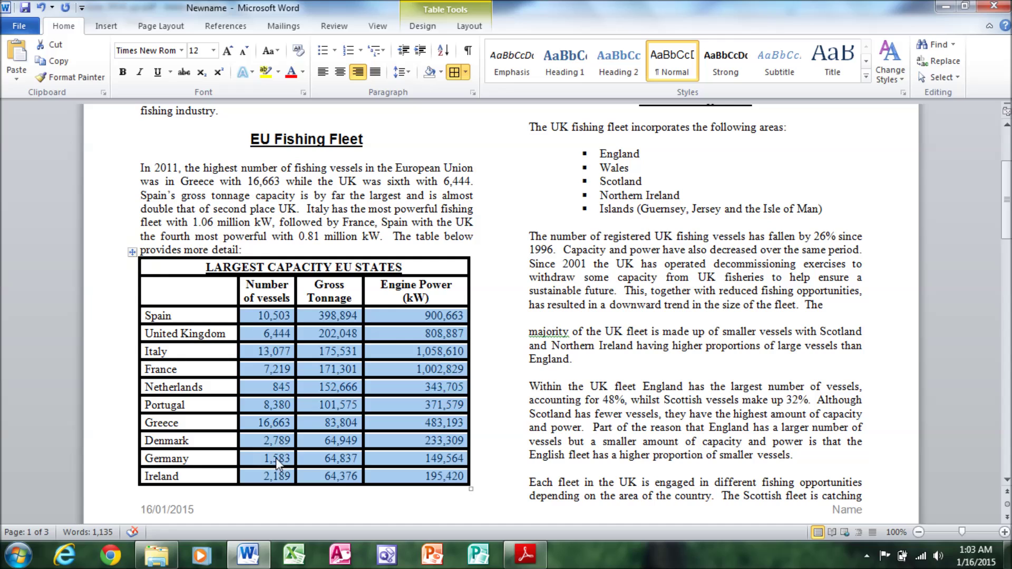
left_click(249, 555)
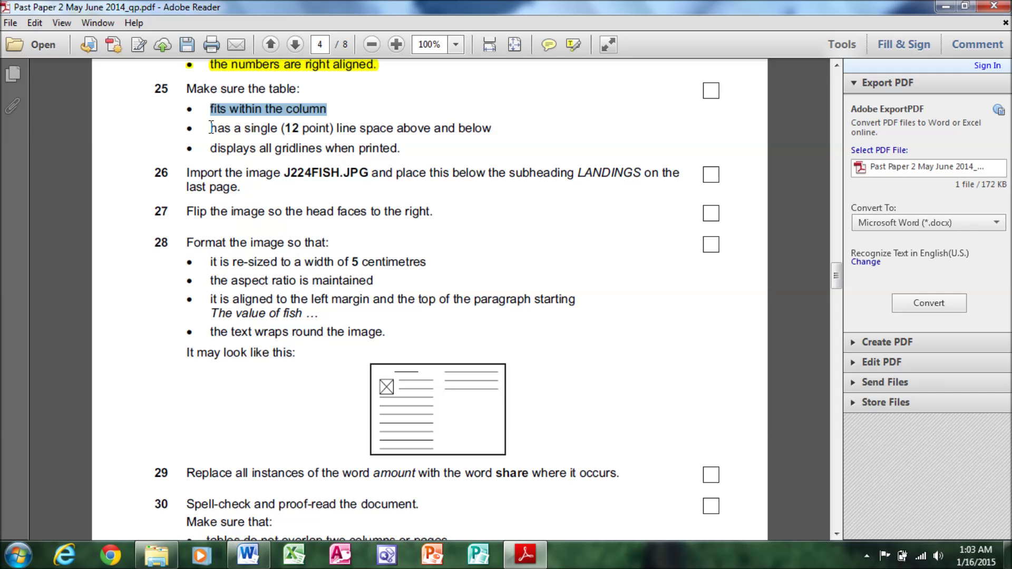
left_click_drag(211, 128, 468, 132)
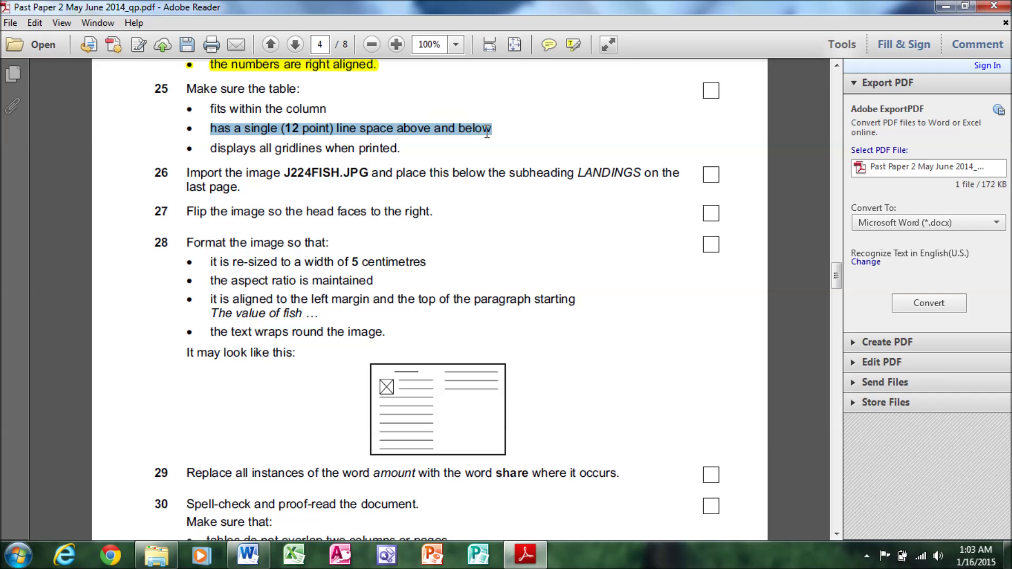
left_click(522, 563)
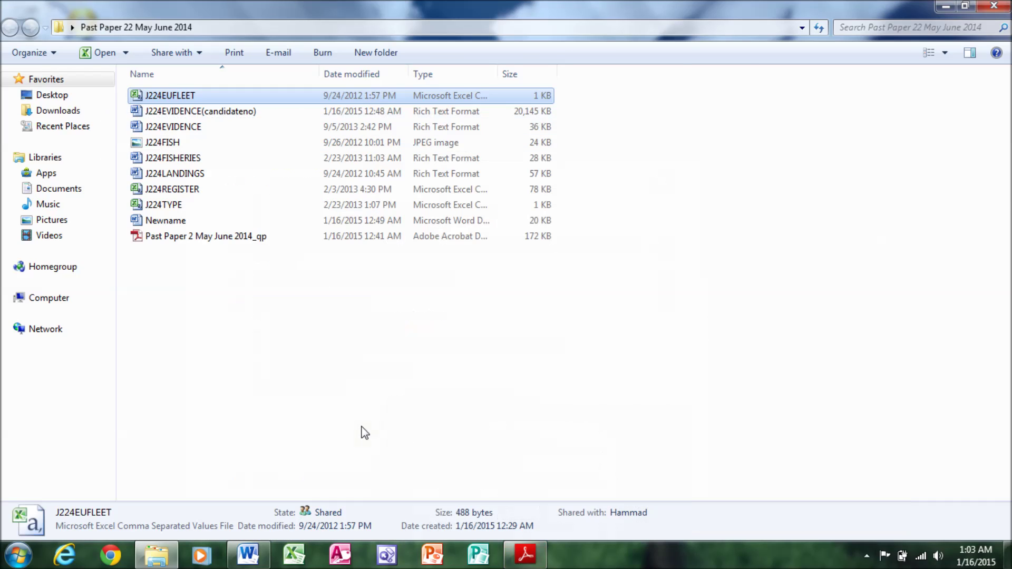
left_click(264, 556)
left_click(256, 251)
key("Return")
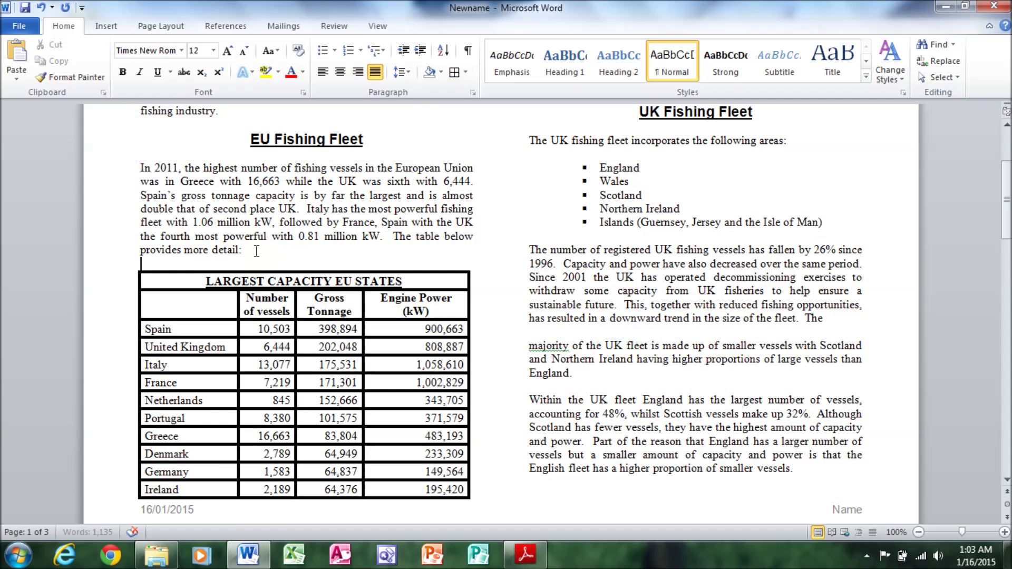
left_click_drag(1006, 211, 1006, 199)
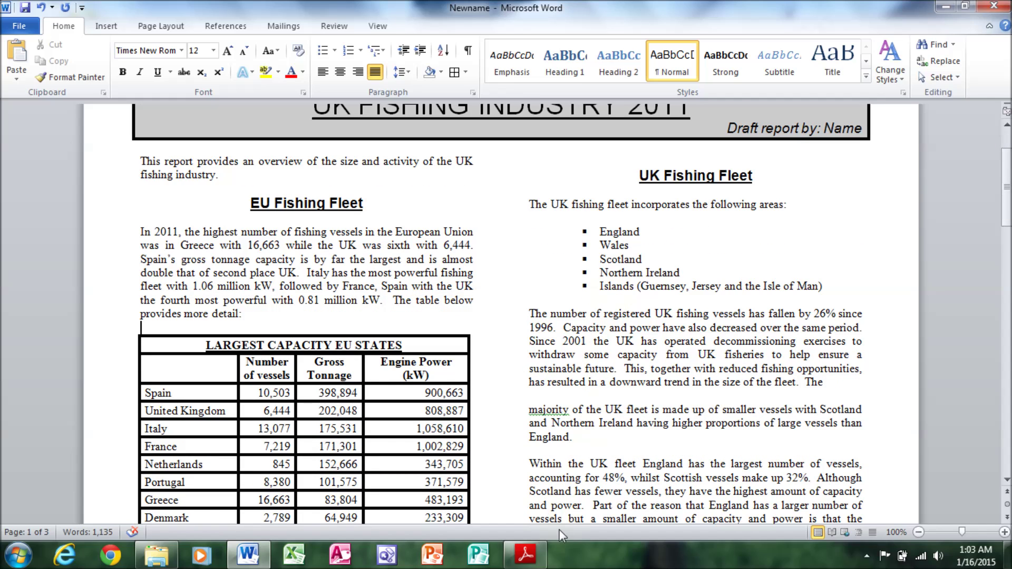
Check the gridlines requirement, highlight task 25 yellow, and read task 26's instruction.
left_click(525, 555)
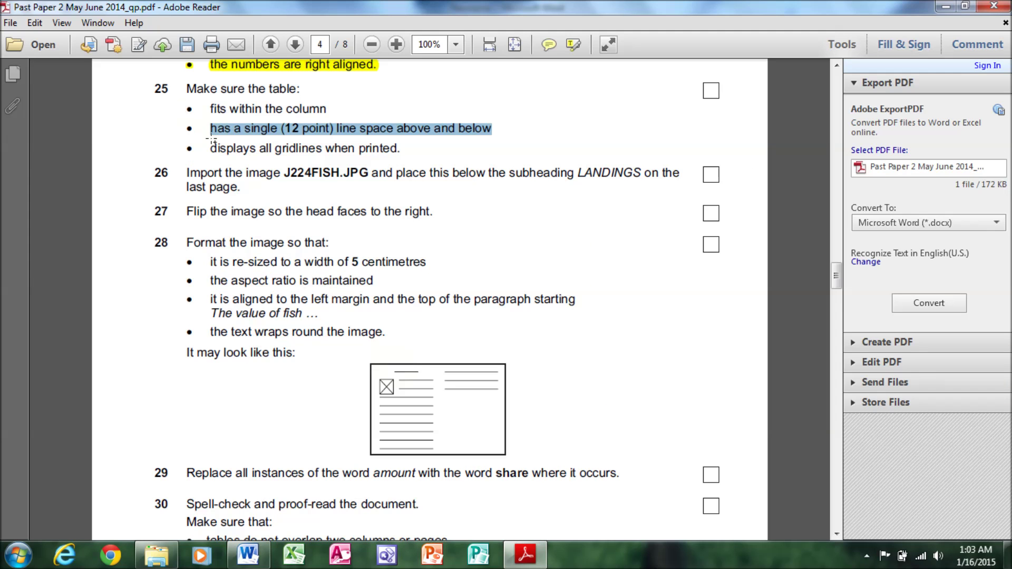
left_click_drag(212, 141, 391, 160)
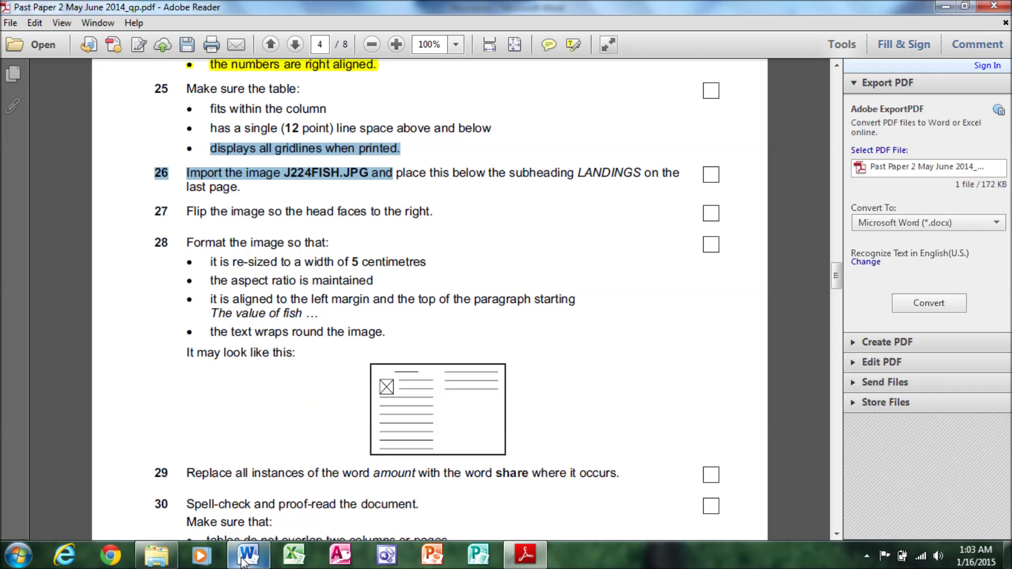
left_click(248, 555)
left_click(525, 555)
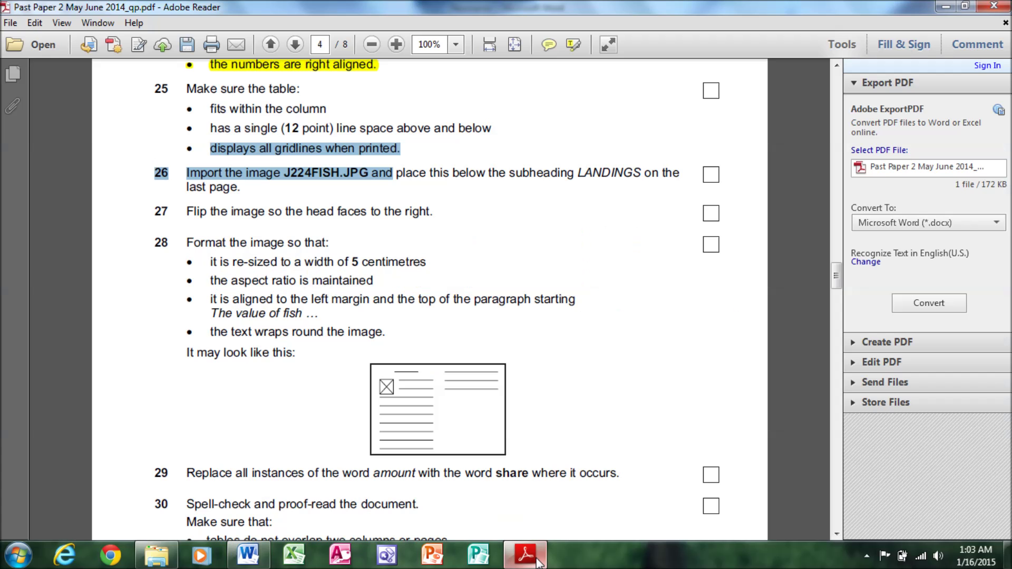
left_click_drag(186, 89, 382, 152)
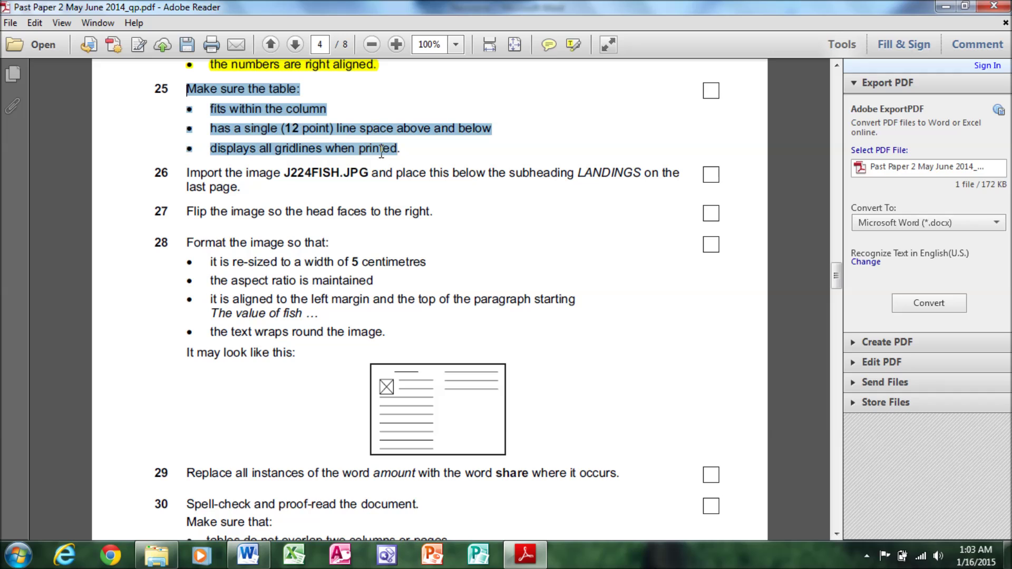
right_click(383, 152)
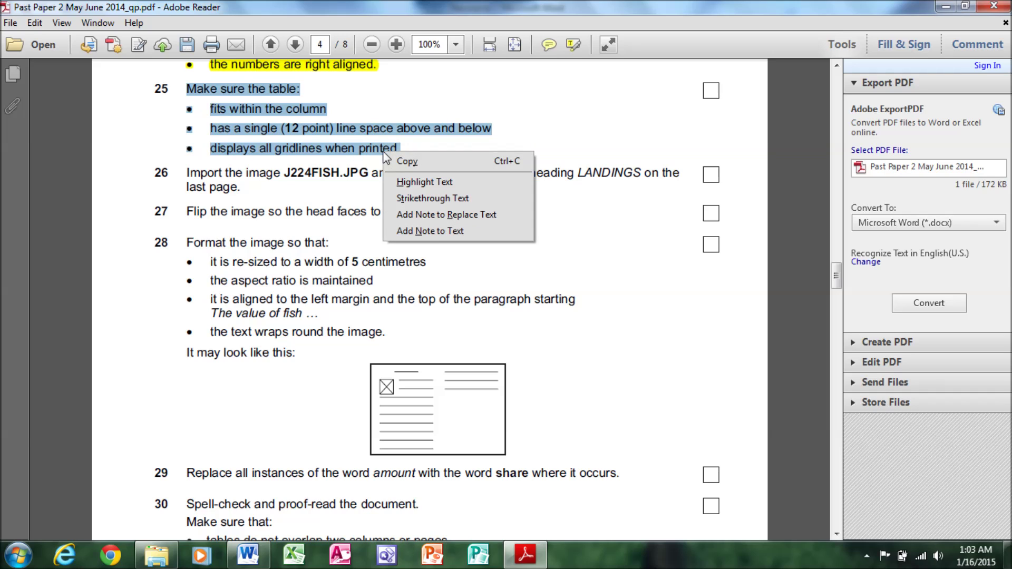
left_click(406, 177)
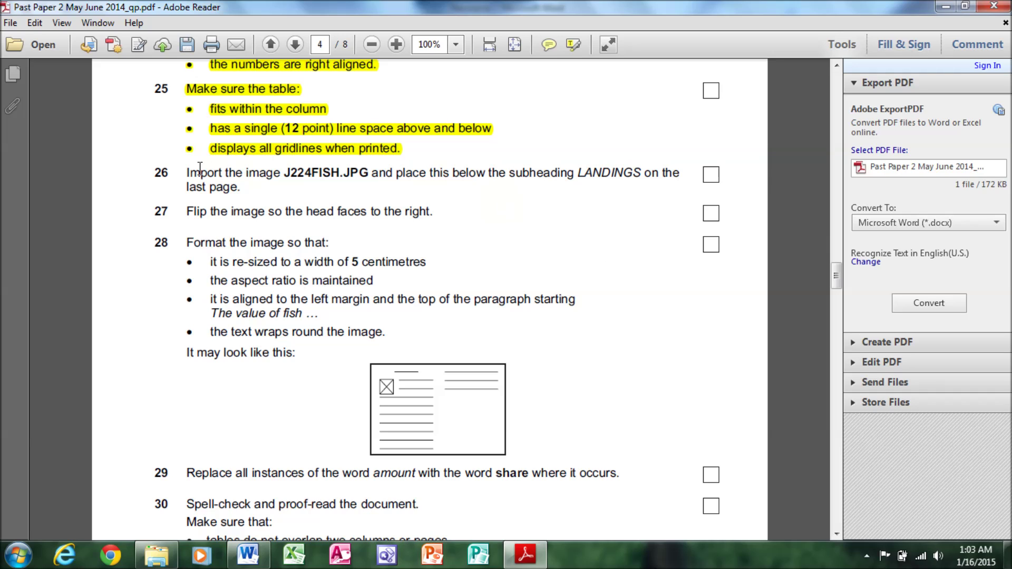
mouse_move(185, 168)
left_mouse_down()
mouse_move(300, 164)
mouse_move(245, 190)
left_mouse_up()
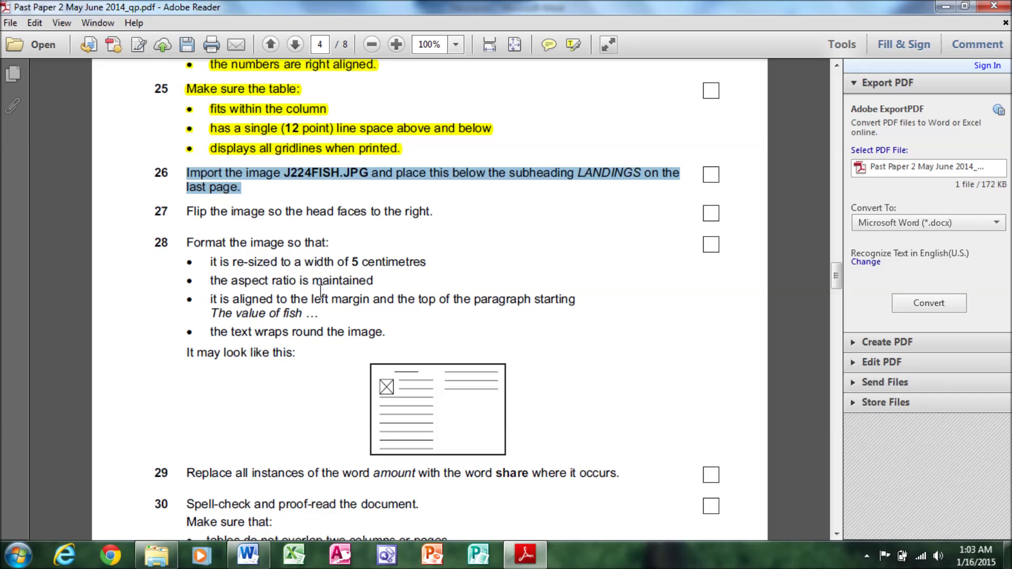
left_click(525, 555)
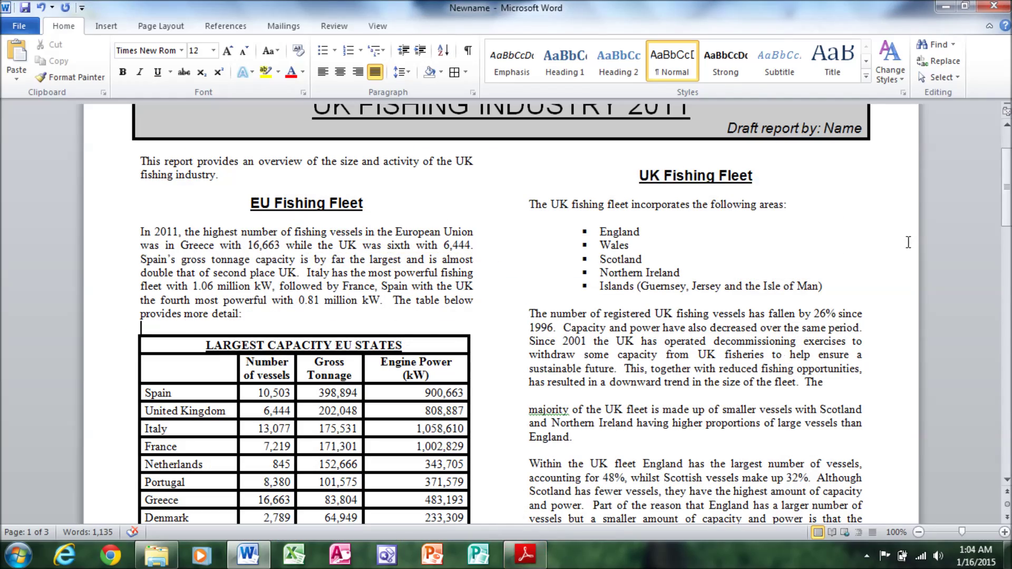
Insert J224FISH from the Desktop's Past Paper 22 May June 2014 folder below the Landings subheading.
left_click_drag(1007, 203, 1007, 390)
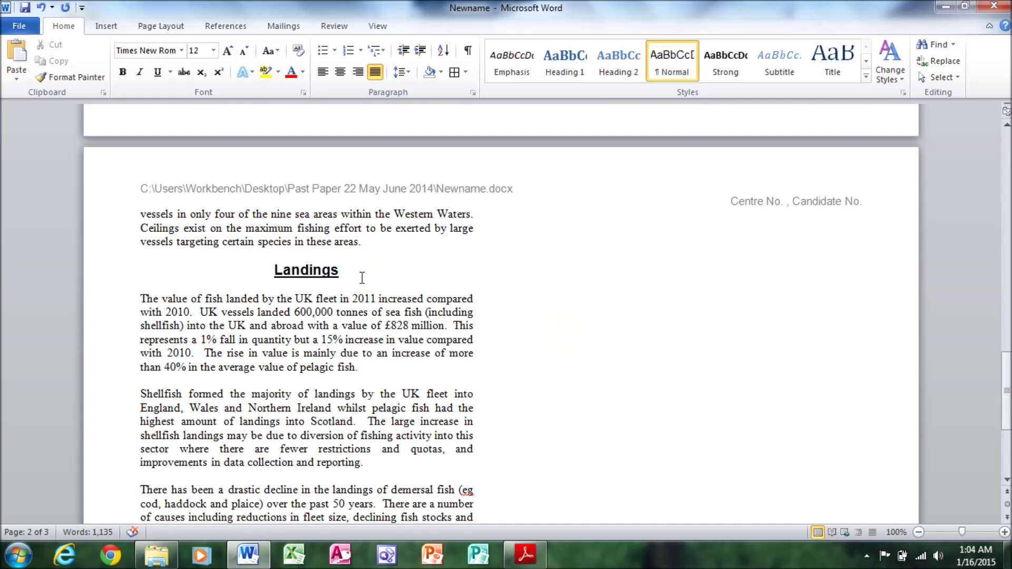
left_click(361, 278)
key("Down")
left_click(105, 28)
left_click(148, 58)
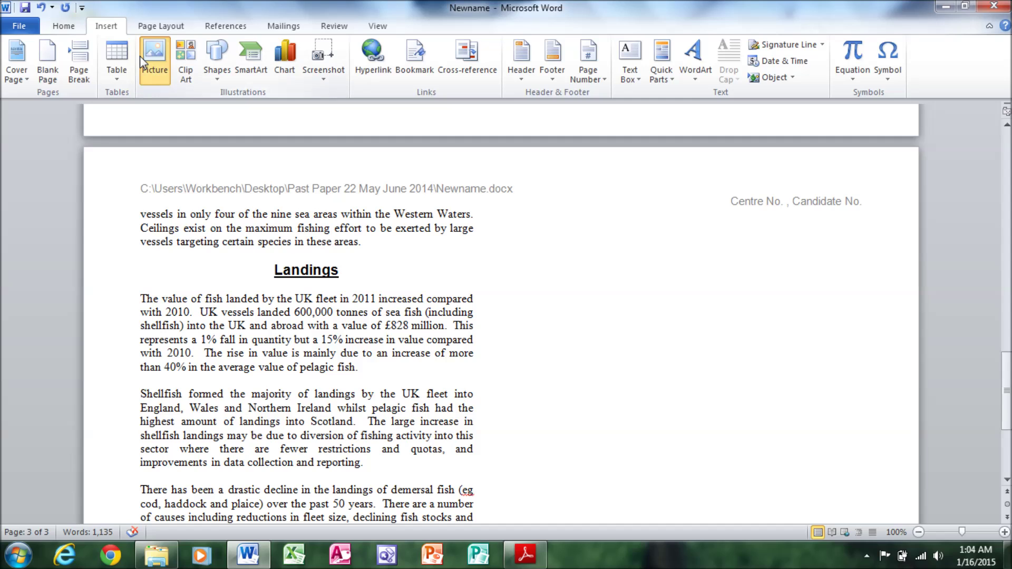
left_click(83, 133)
scroll(469, 118, "down", 2)
double_click(280, 283)
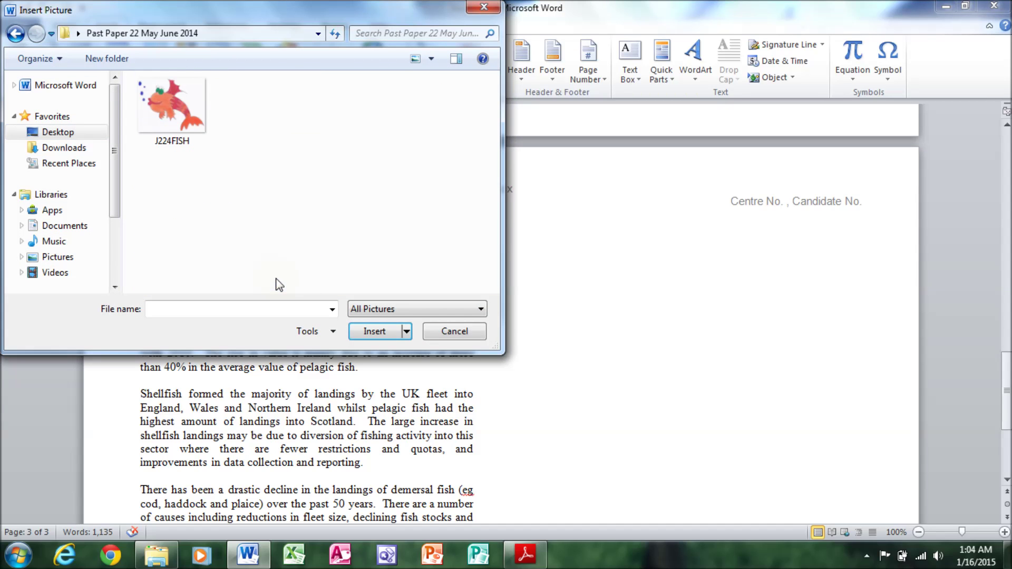
left_click(203, 126)
left_click(381, 331)
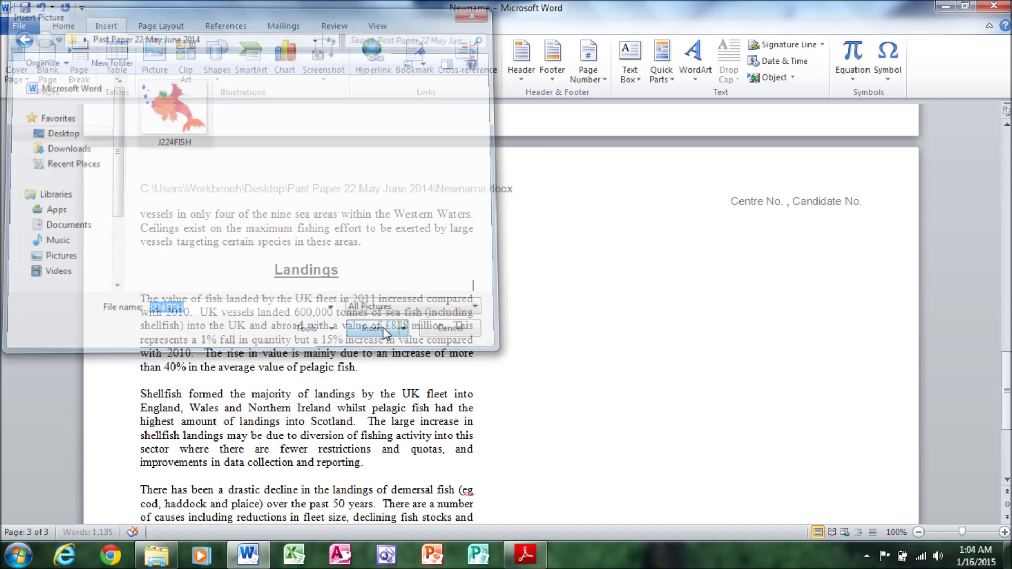
scroll(527, 422, "down", 2)
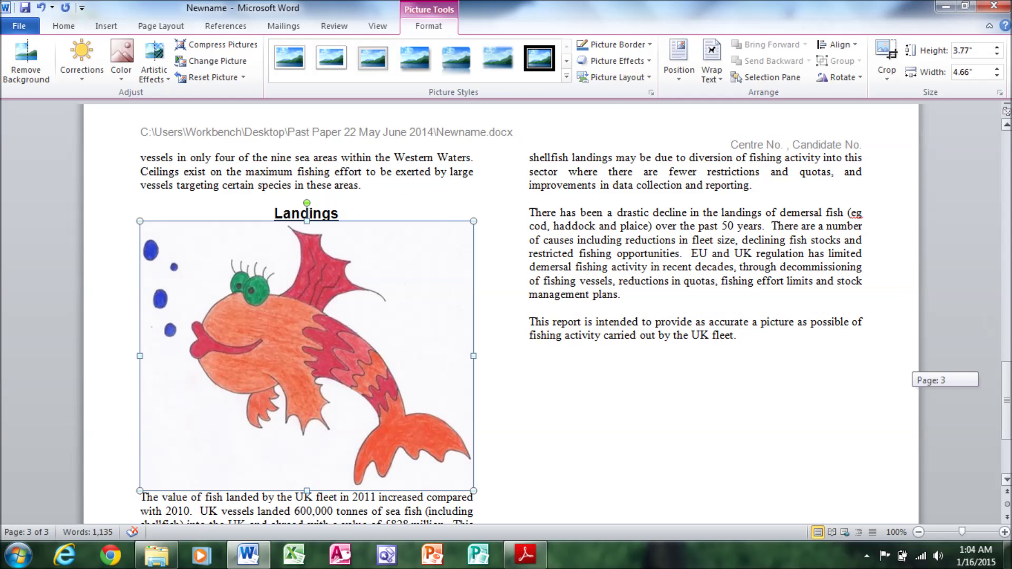
scroll(506, 501, "down", 2)
left_click(525, 554)
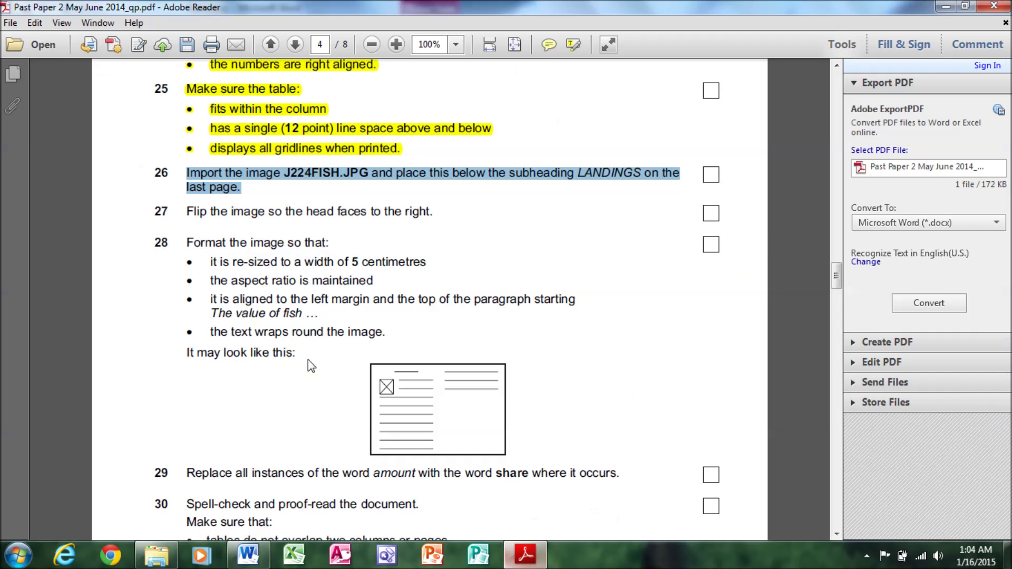
Highlight task 26 yellow and read task 27's flip instruction.
right_click(229, 188)
left_click(242, 205)
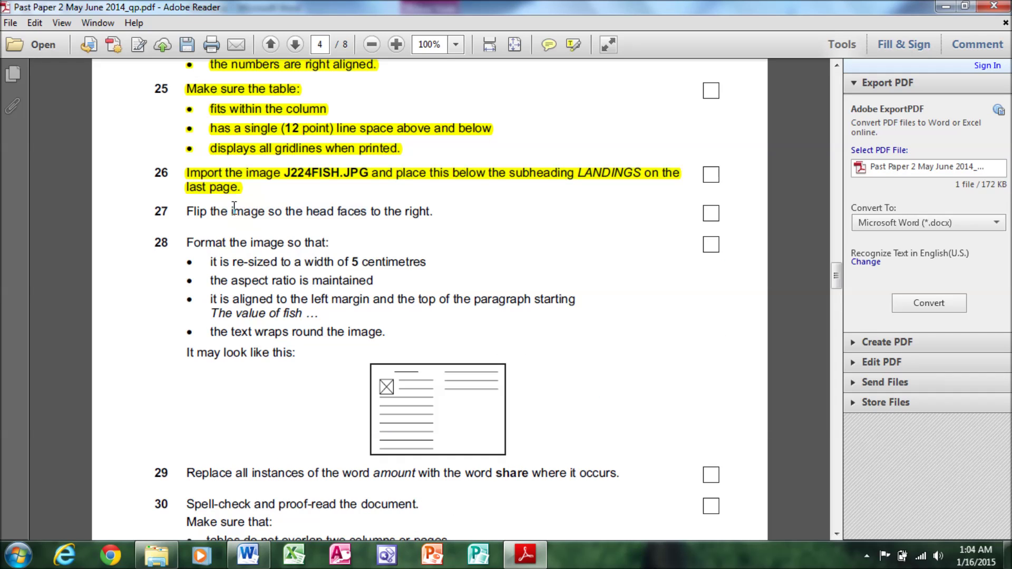
left_click_drag(186, 211, 440, 225)
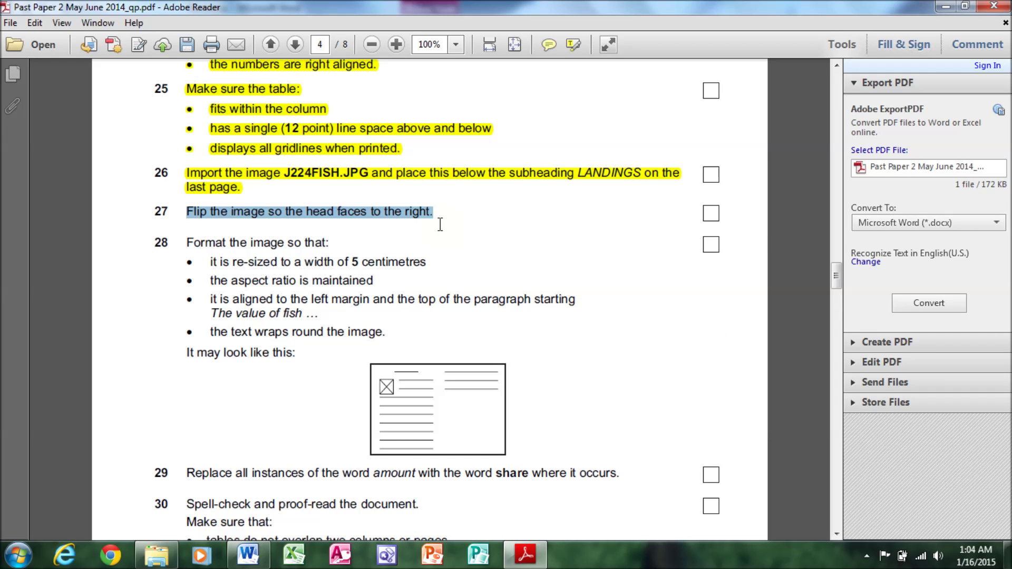
Flip the fish picture horizontally so its head faces right.
left_click(248, 555)
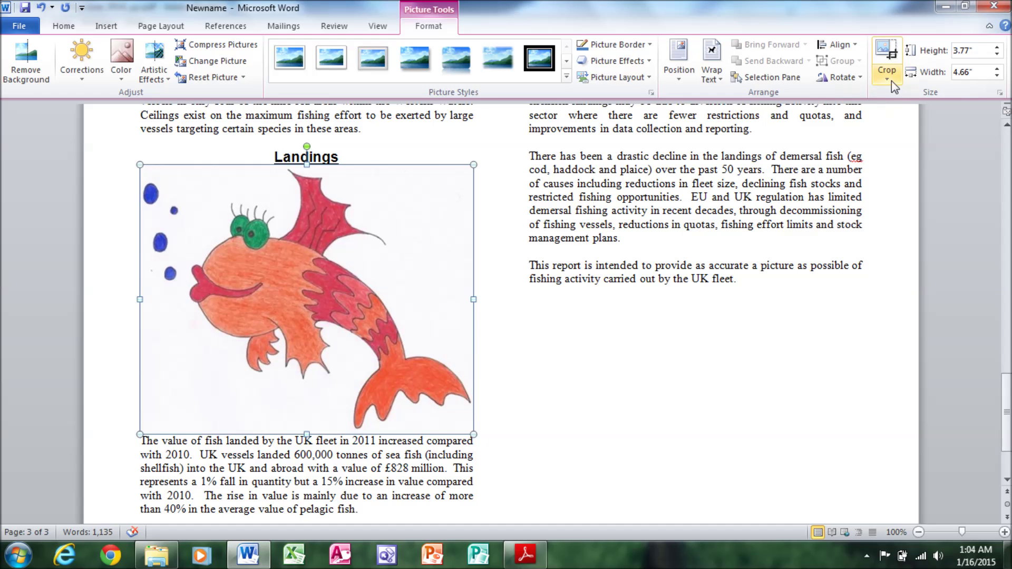
left_click(842, 77)
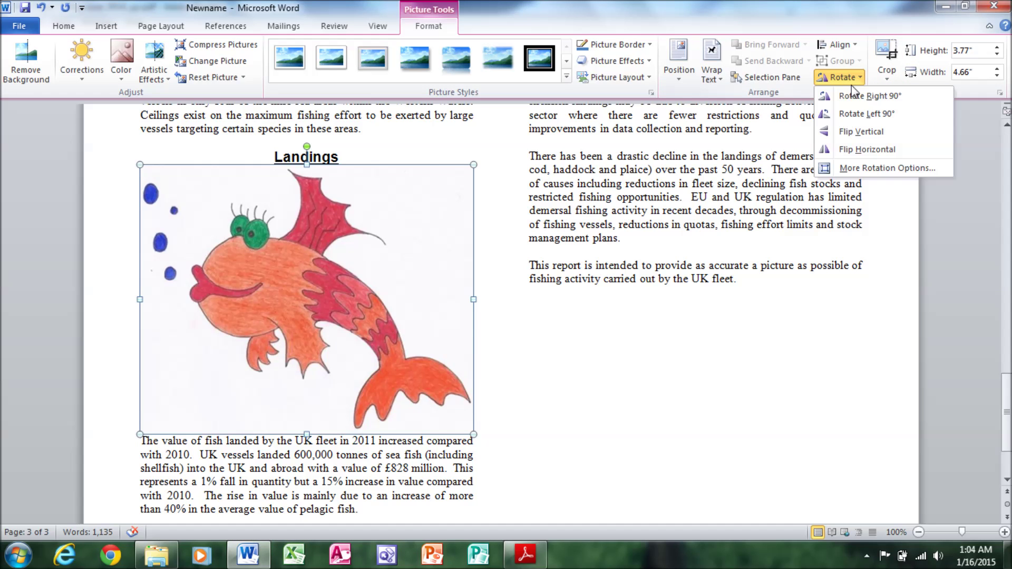
left_click(879, 150)
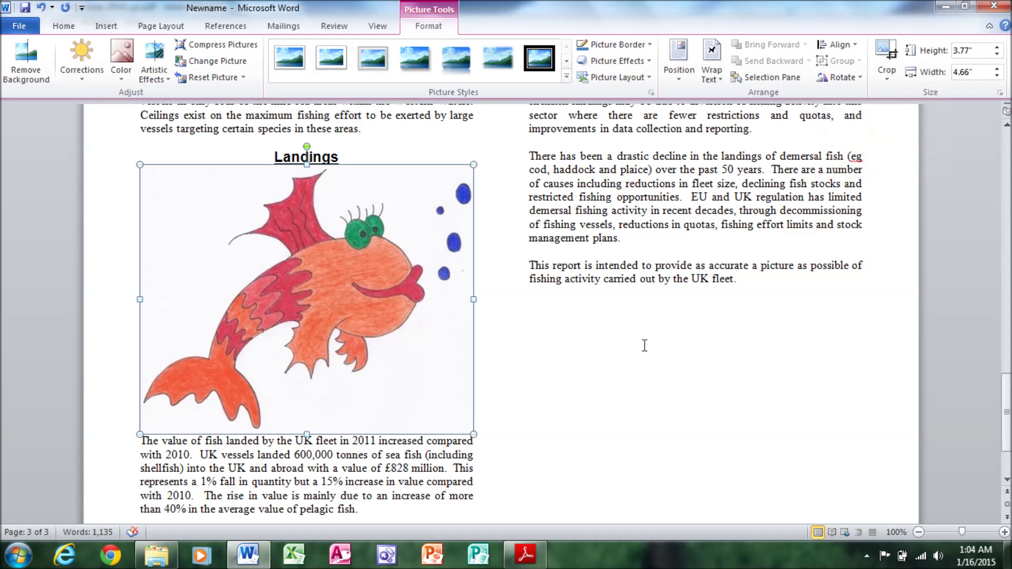
left_click(525, 554)
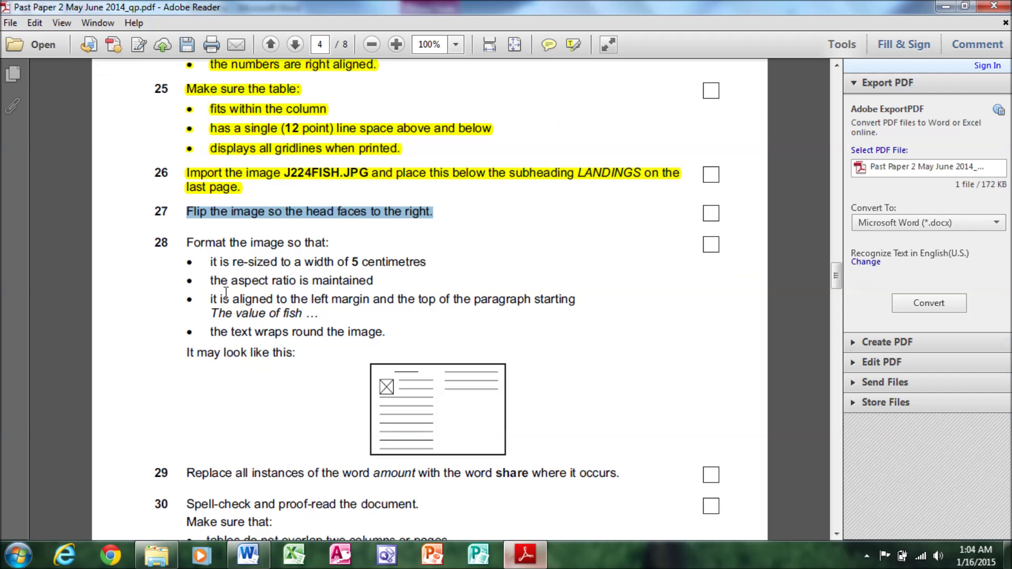
Highlight task 27 yellow and read task 28's instruction to resize to 5 centimetres.
right_click(260, 218)
left_click(283, 240)
left_click_drag(186, 243, 321, 247)
left_click_drag(211, 260, 366, 262)
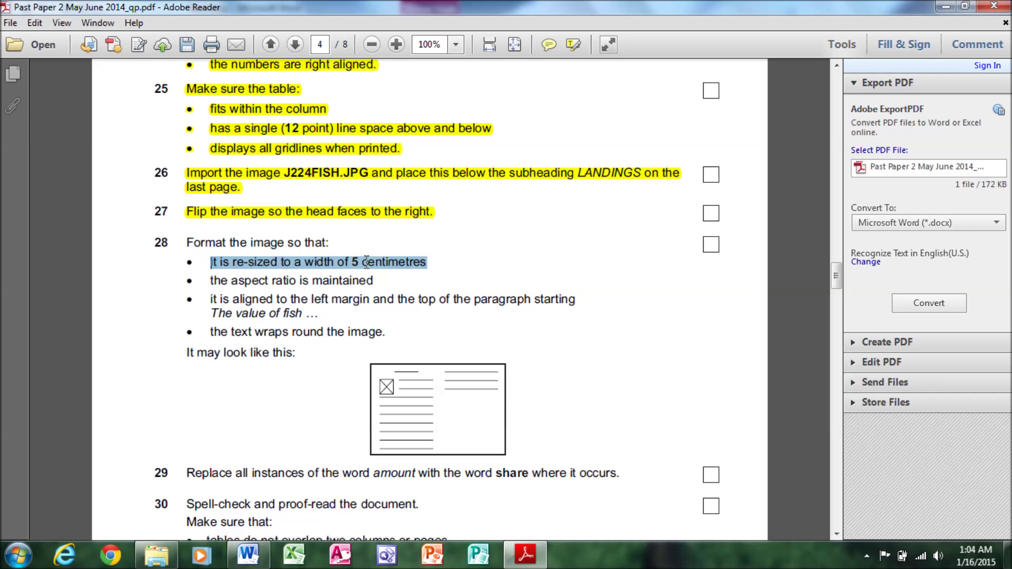
left_click(248, 554)
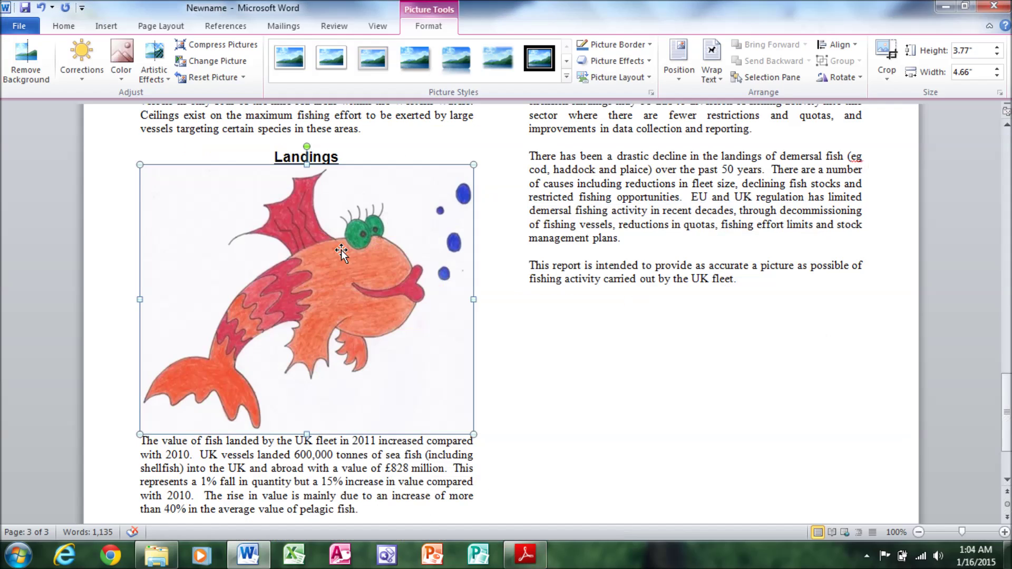
Set the fish picture's width to 5 cm in Format Picture, keeping its aspect ratio.
right_click(341, 250)
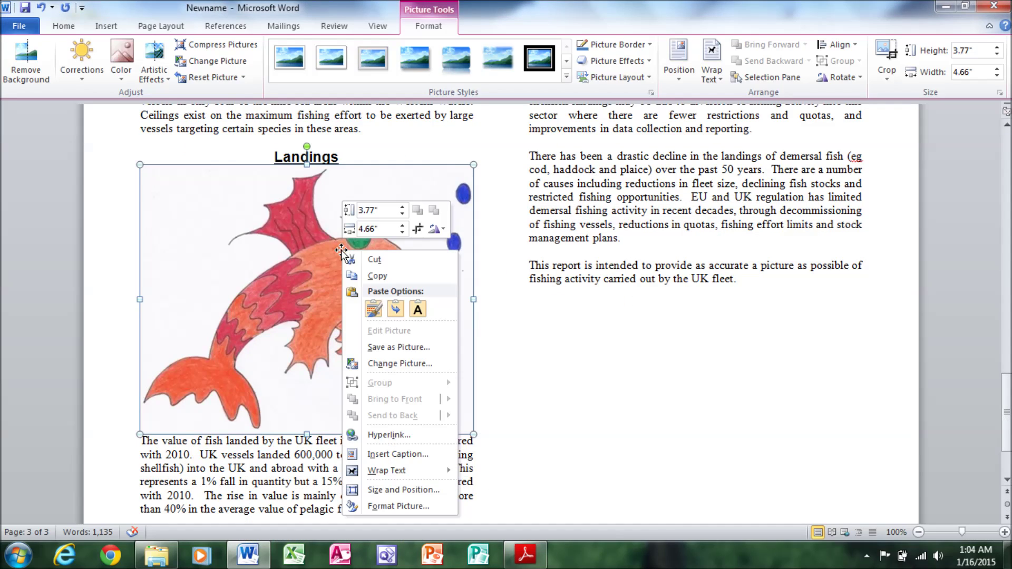
left_click(418, 492)
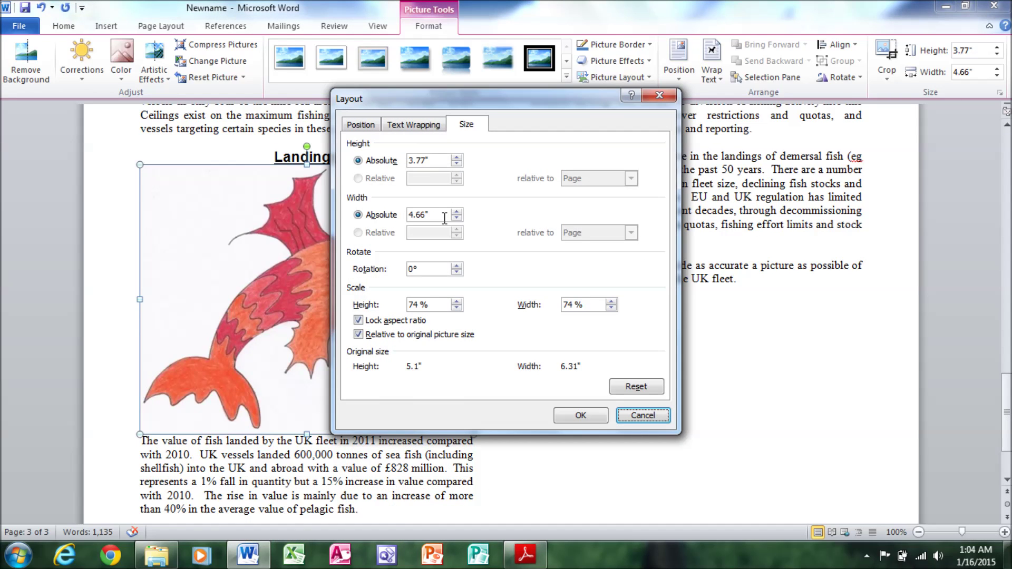
double_click(443, 216)
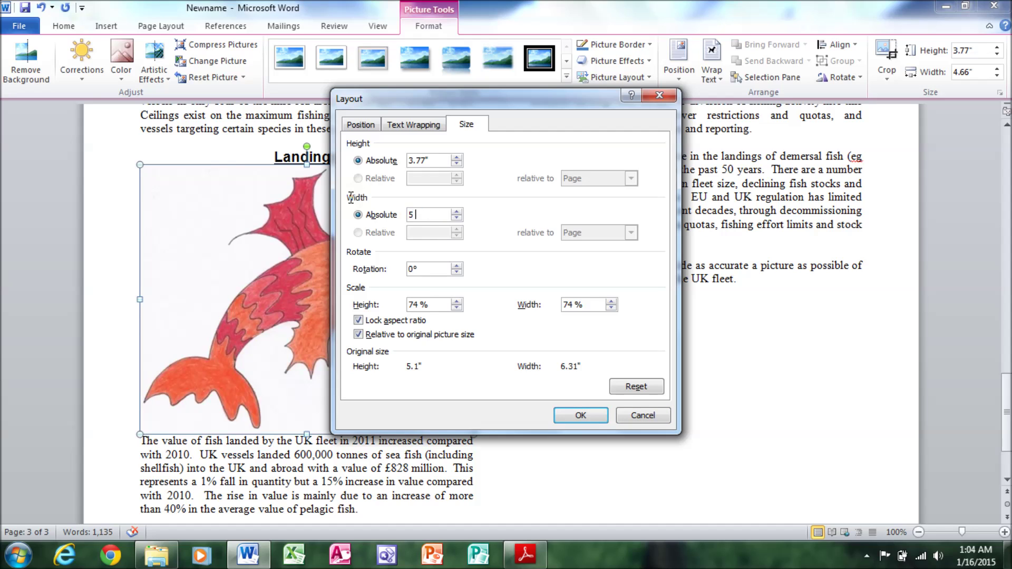
left_click(580, 416)
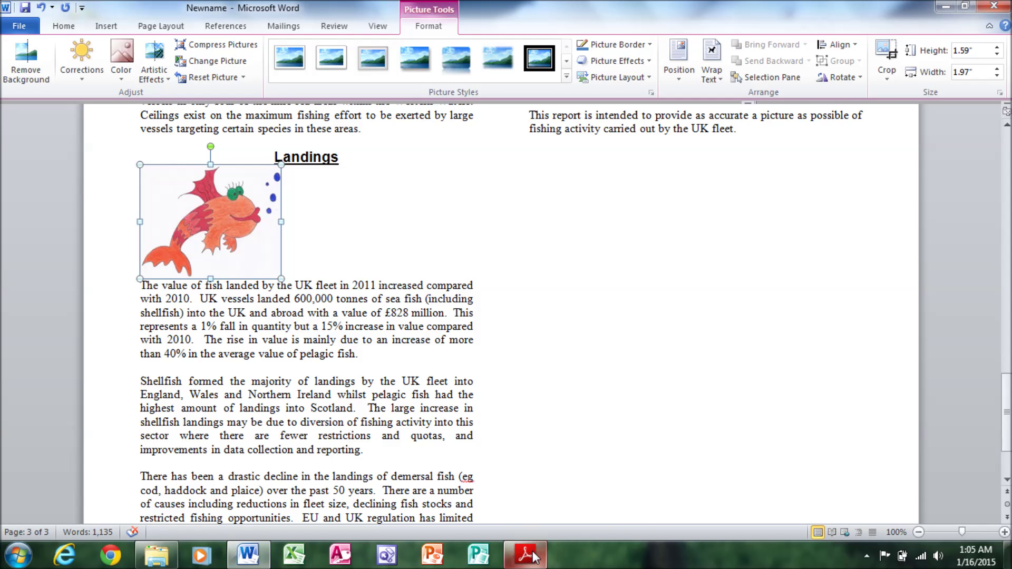
left_click(527, 556)
left_click_drag(211, 278, 383, 277)
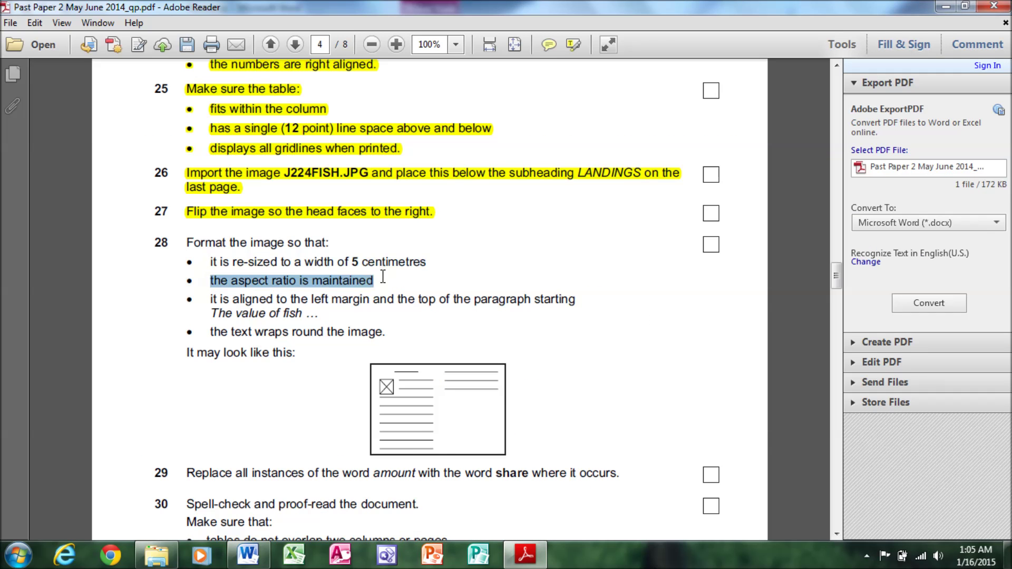
Apply Square text wrapping to the fish picture so 'The value of fish' paragraph wraps beside it.
mouse_move(211, 299)
left_mouse_down()
mouse_move(503, 298)
mouse_move(559, 311)
left_mouse_up()
left_click_drag(214, 314, 303, 314)
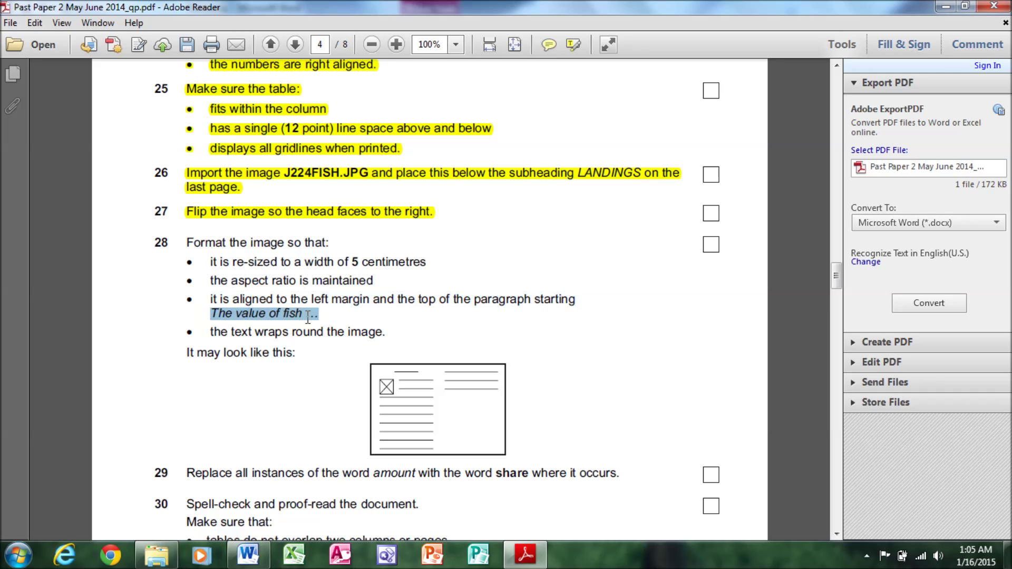
left_click(247, 554)
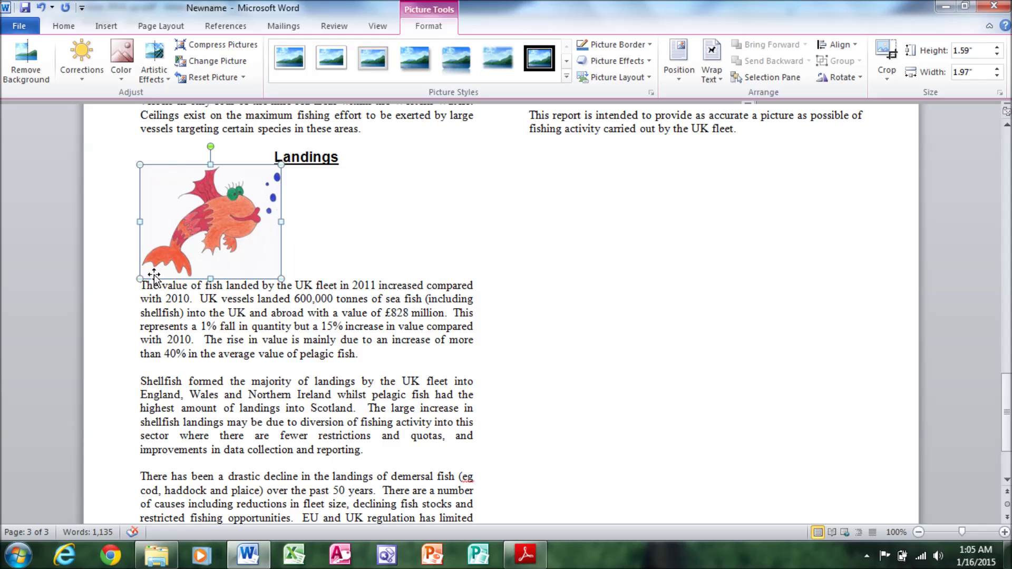
left_click(248, 554)
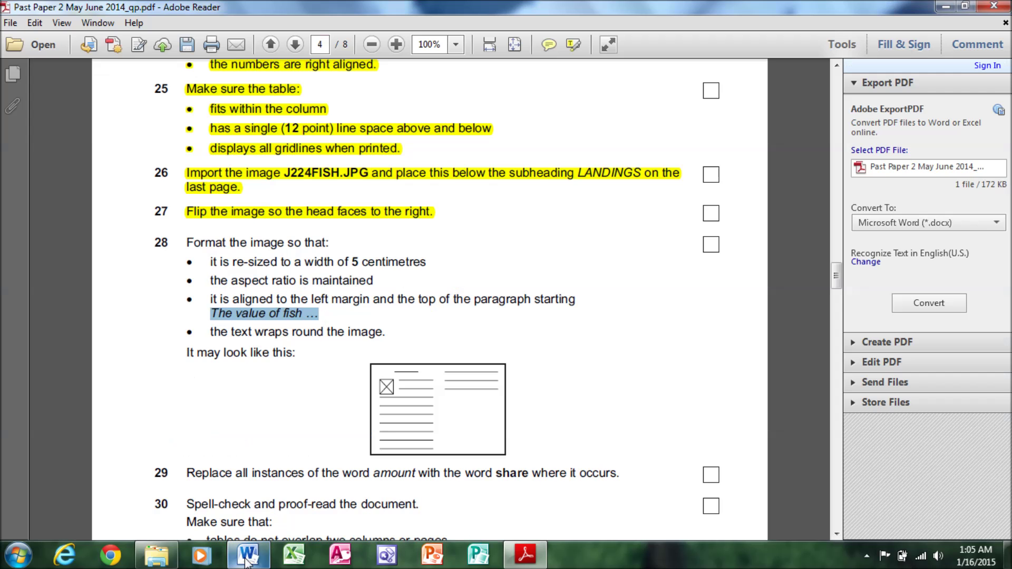
left_click_drag(211, 332, 389, 342)
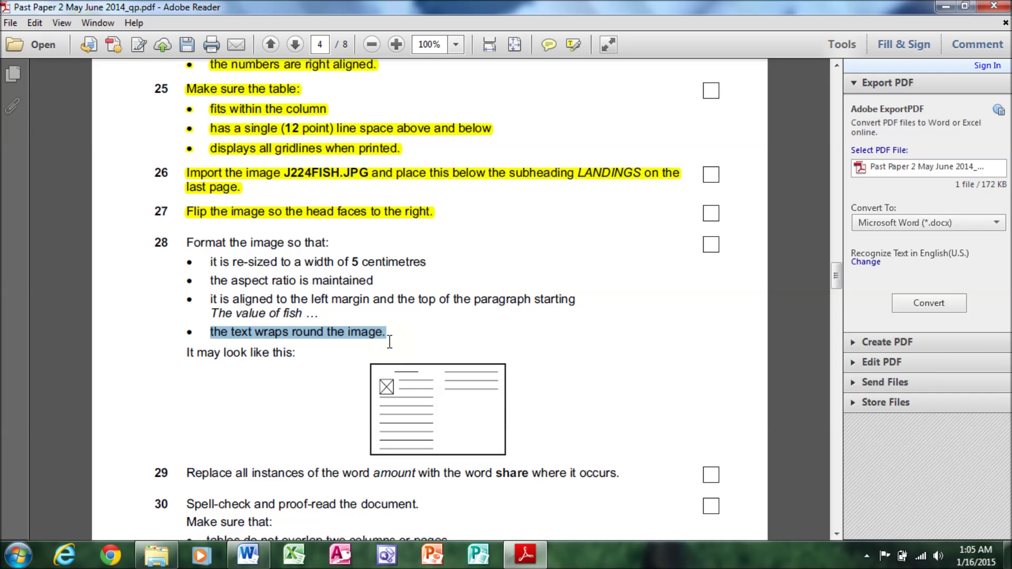
key("alt+Tab")
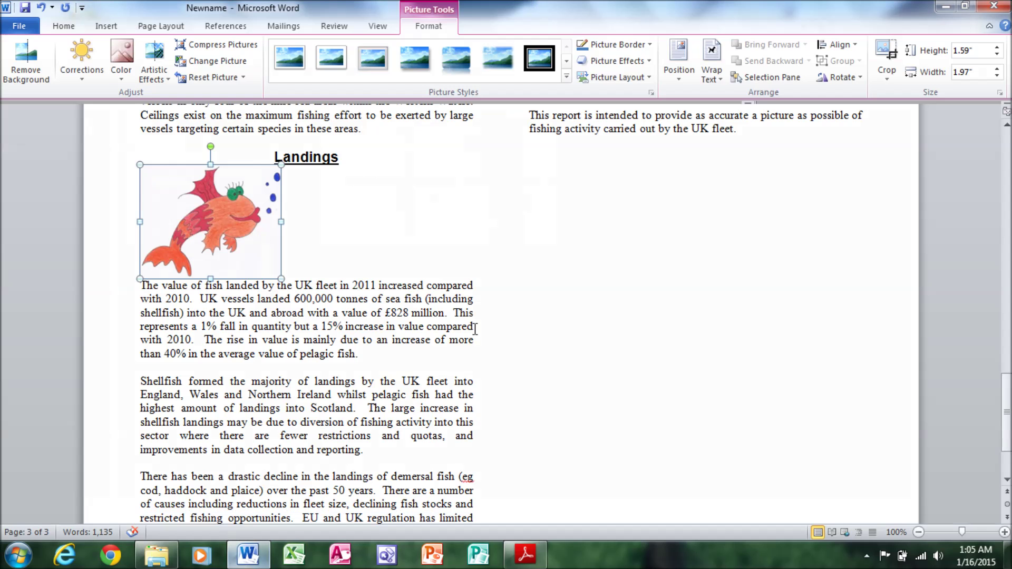
left_click(721, 74)
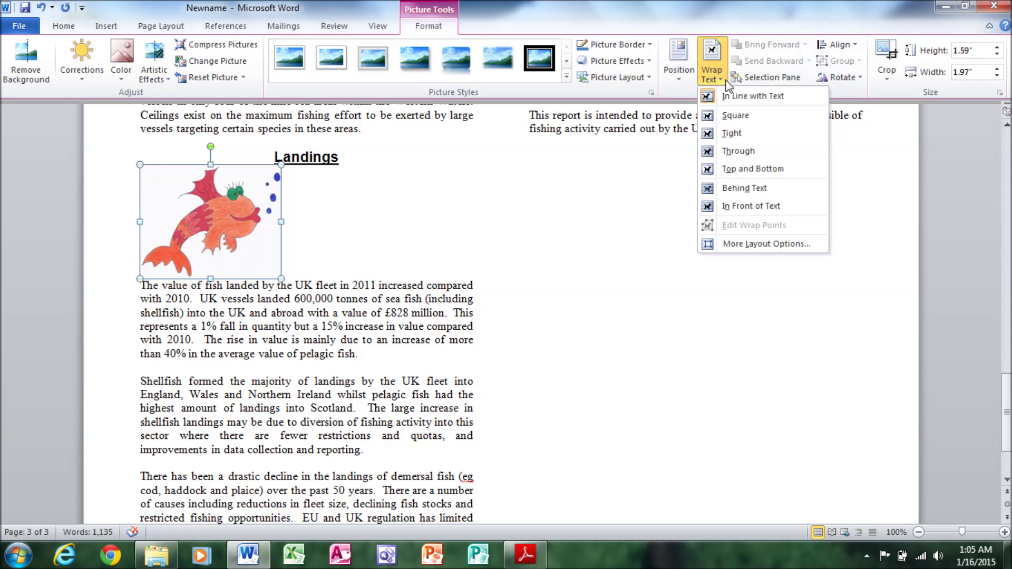
left_click(736, 115)
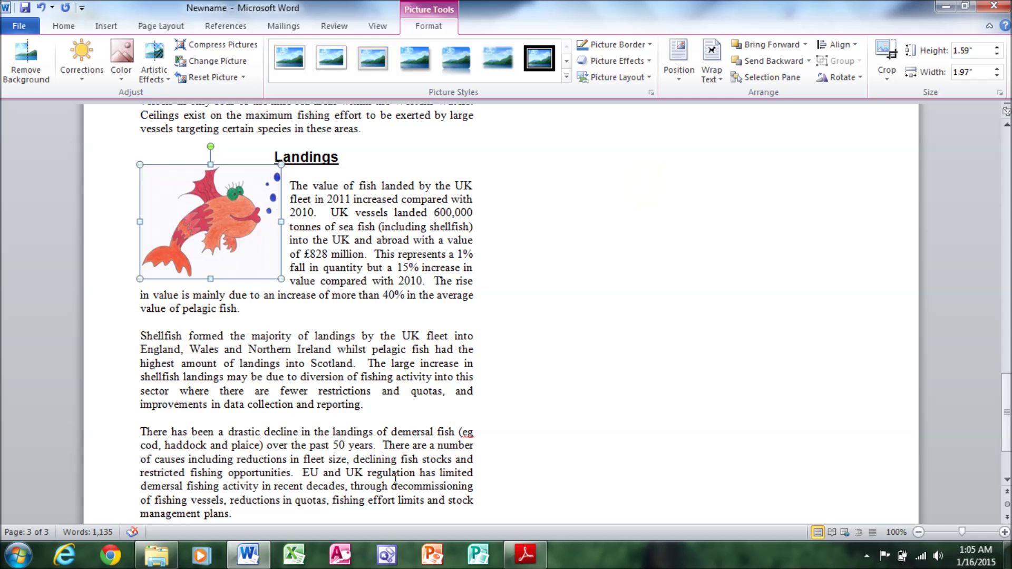
Highlight instruction 28 yellow in Adobe Reader.
left_click(526, 554)
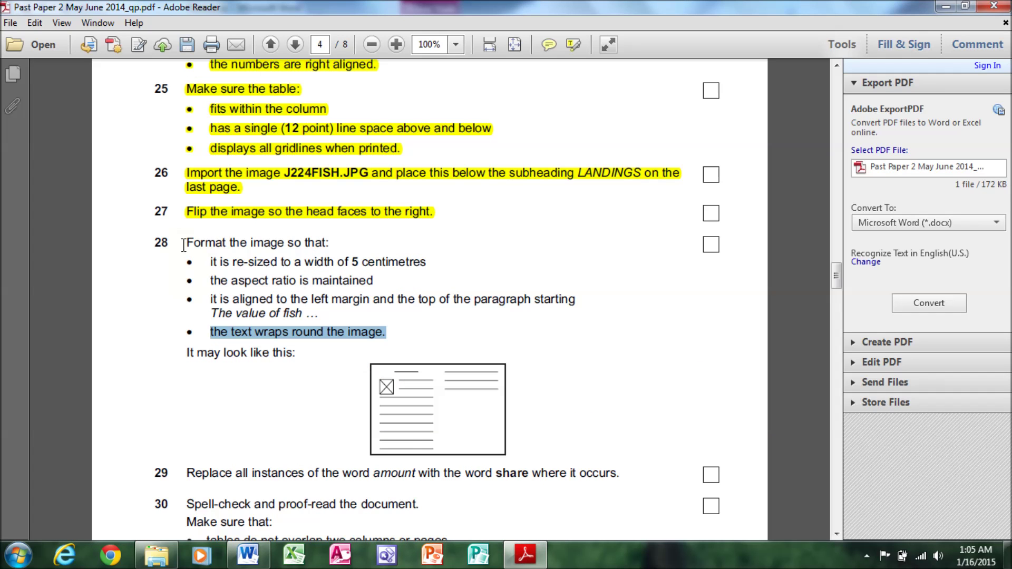
left_click_drag(183, 245, 286, 349)
right_click(283, 357)
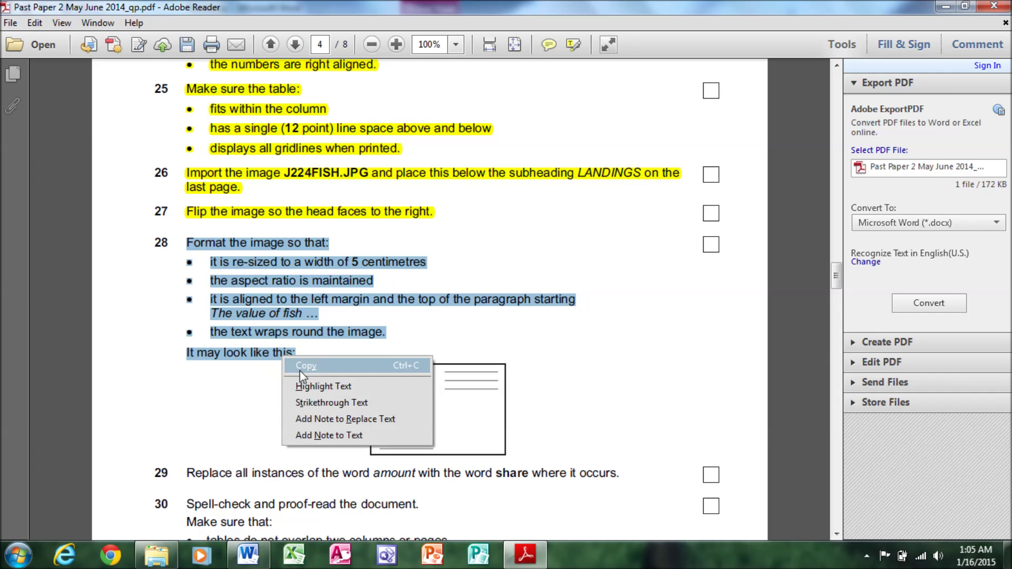
left_click(312, 383)
Copy the word 'share' from instruction 29.
scroll(836, 284, "down", 6)
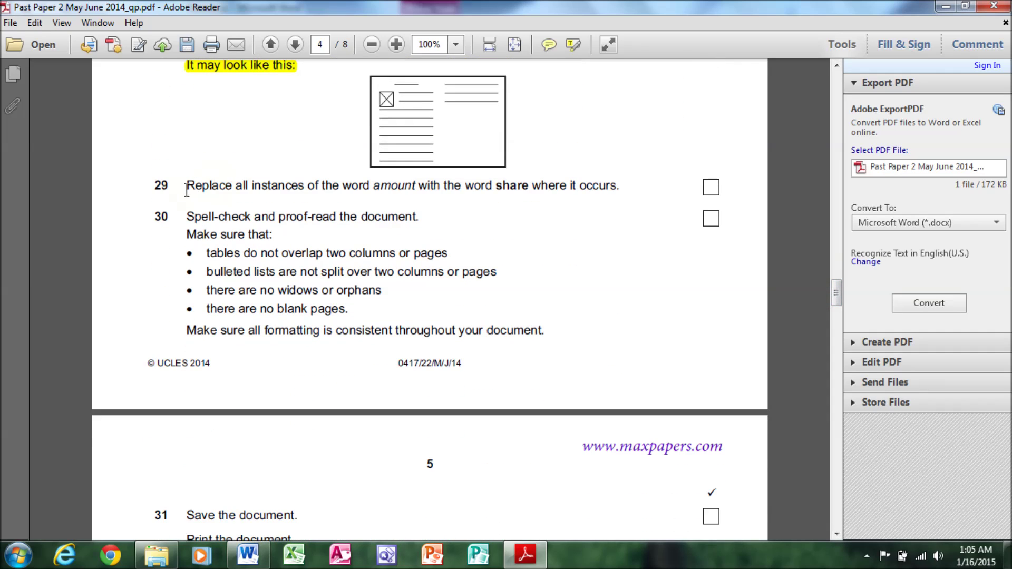
left_click_drag(186, 190, 611, 195)
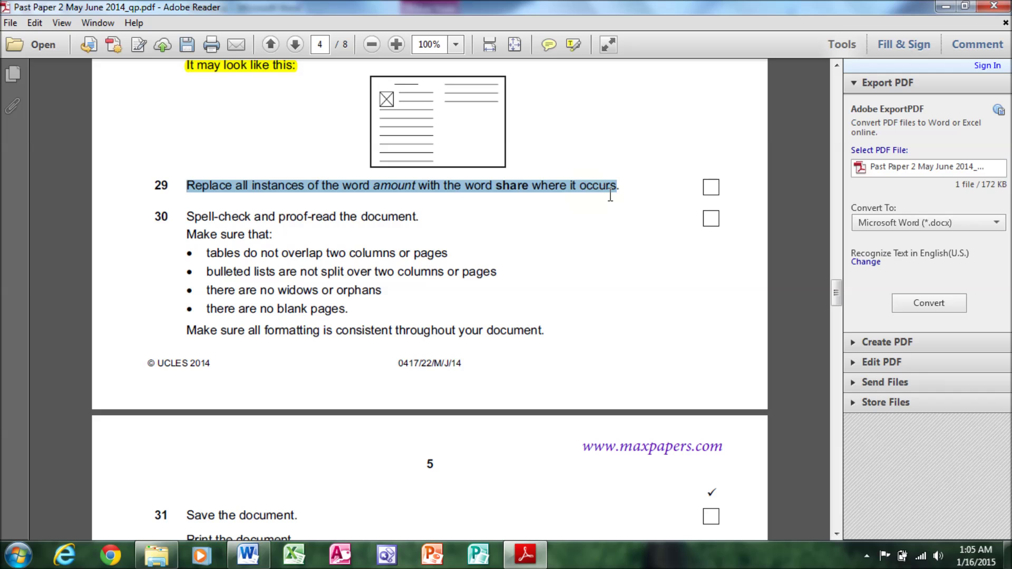
left_click_drag(528, 188, 511, 191)
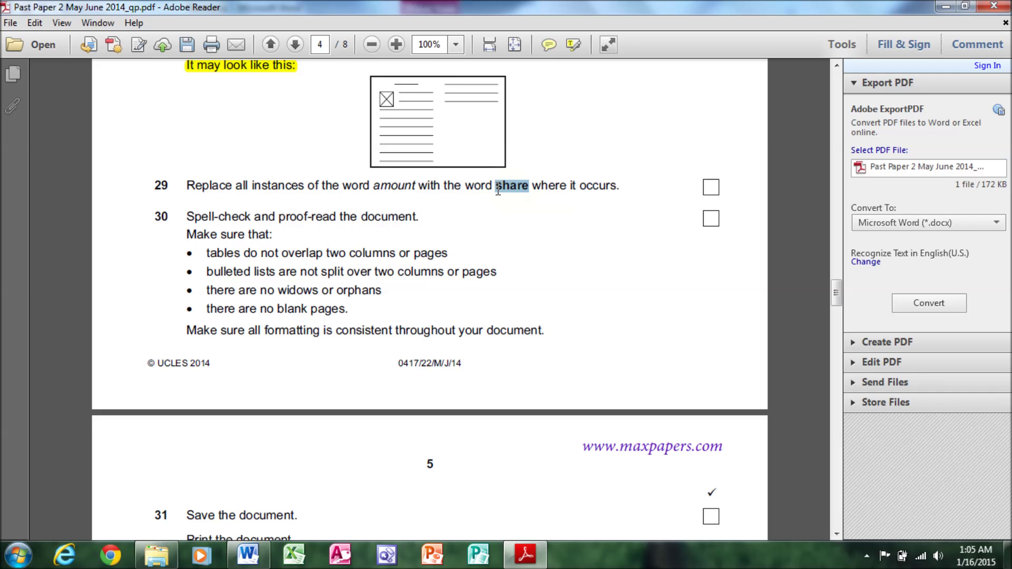
left_click(519, 561)
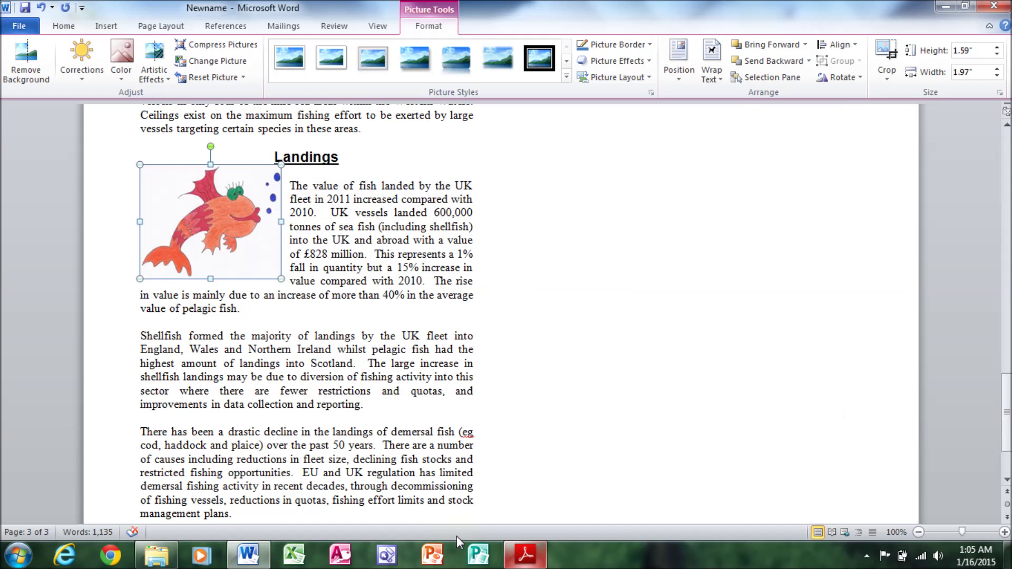
Find 'amount' and paste 'share' over it in the Shellfish paragraph.
left_click(62, 24)
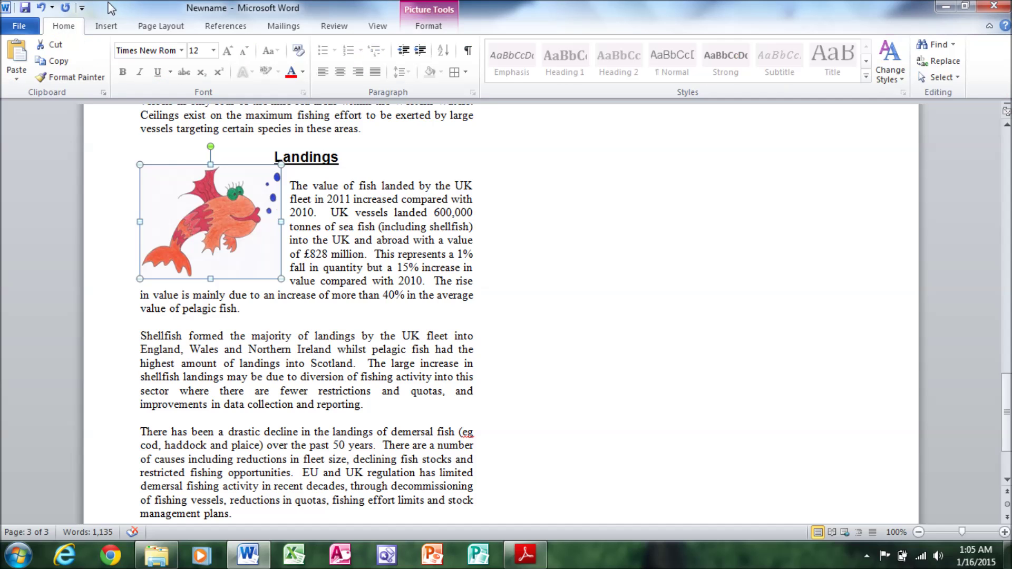
left_click(937, 44)
type("a")
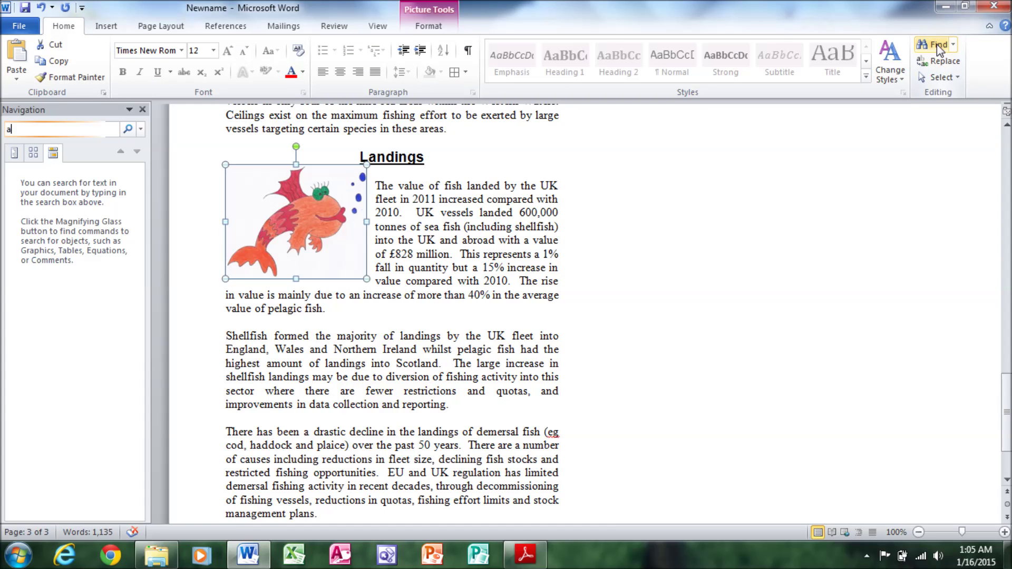
type("mount")
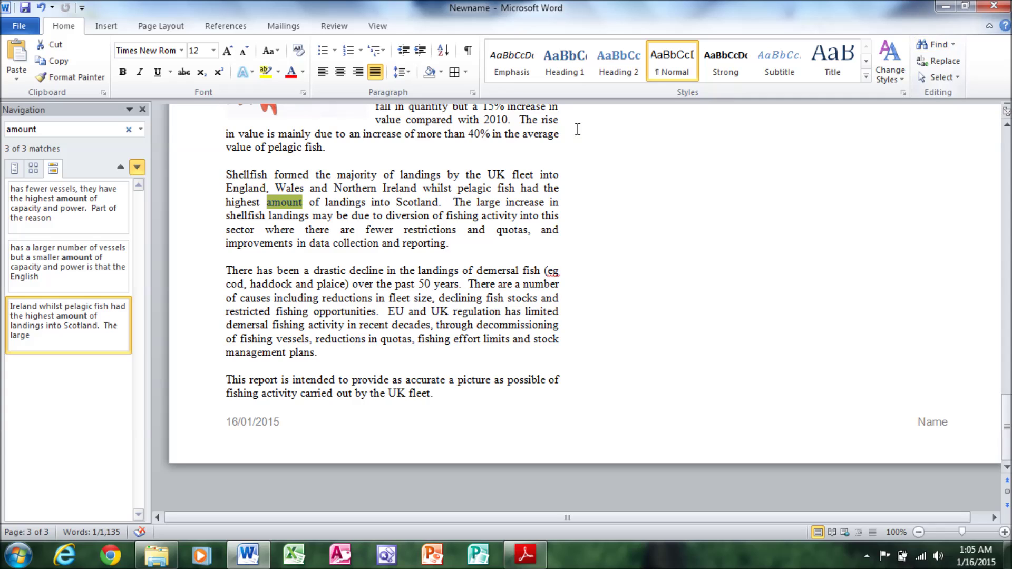
left_click(303, 208)
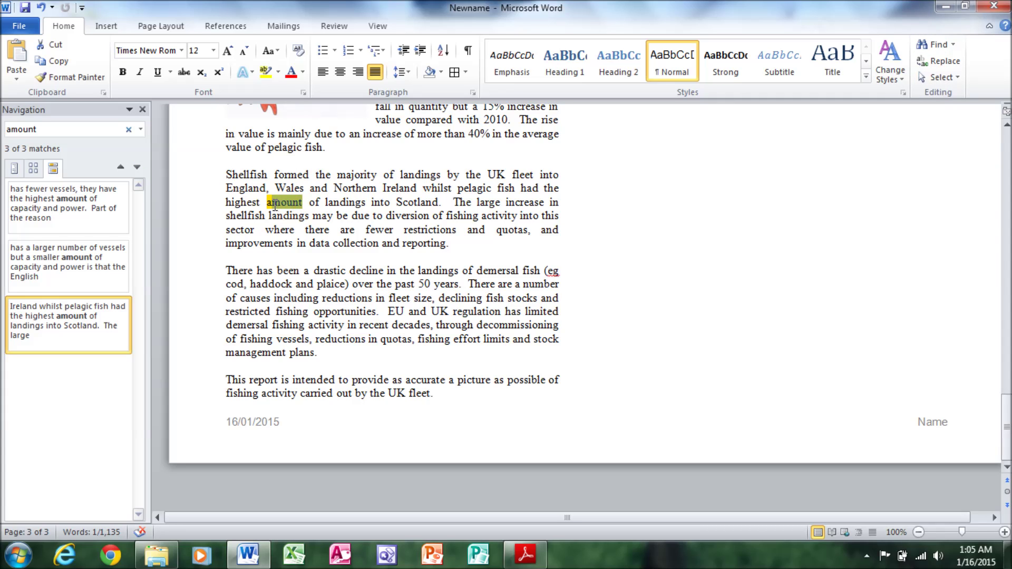
key("ctrl+v")
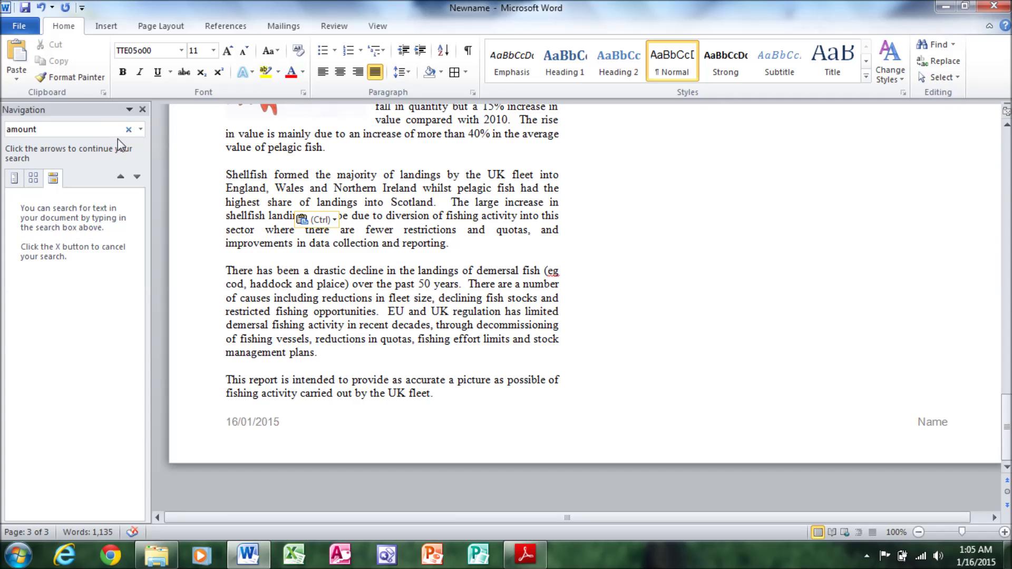
Replace the remaining 'amount' occurrences with 'share' and confirm none are left.
left_click(102, 129)
key("Return")
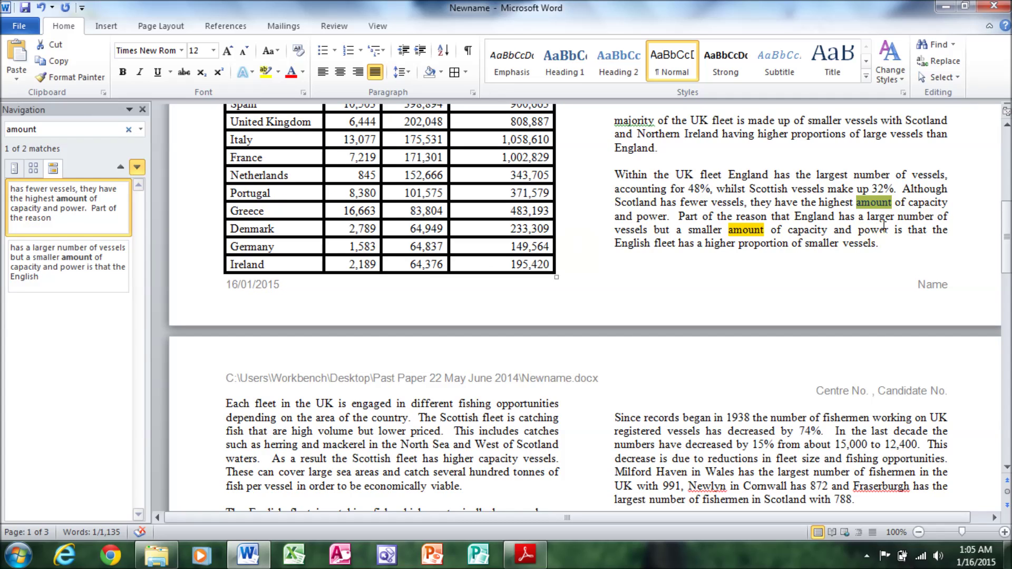
left_click(891, 205)
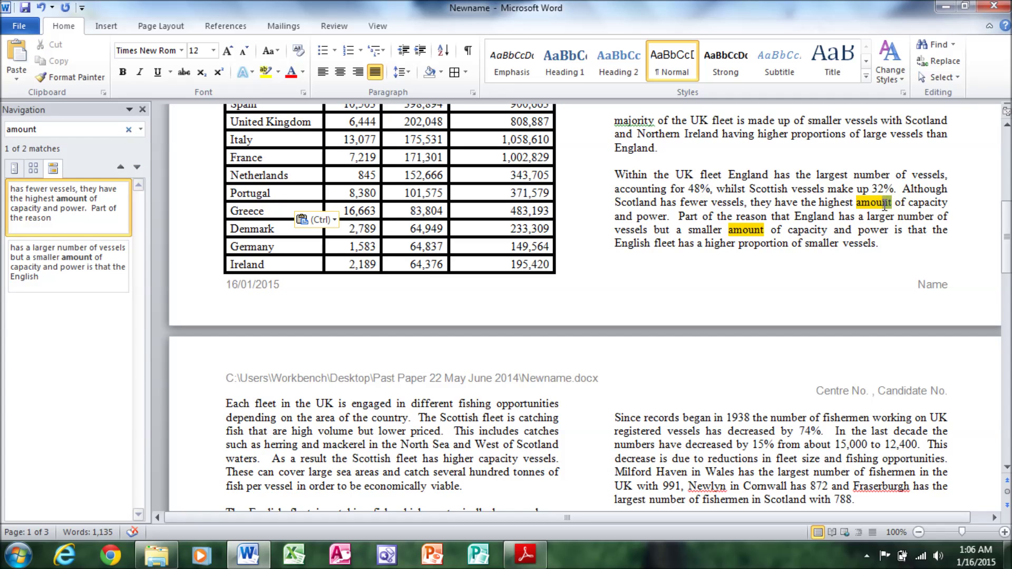
double_click(864, 203)
key("ctrl+v")
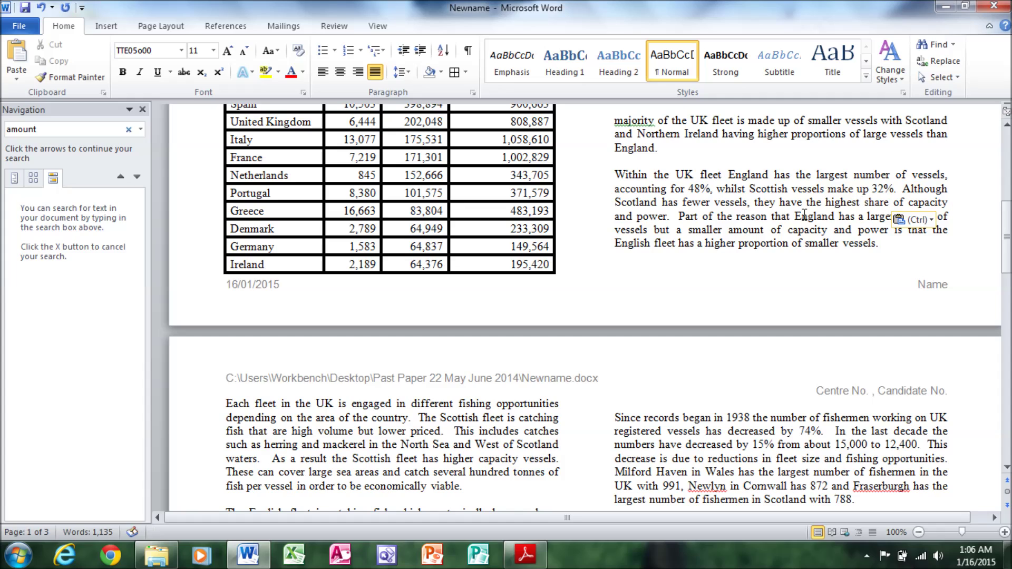
left_click_drag(765, 232, 736, 232)
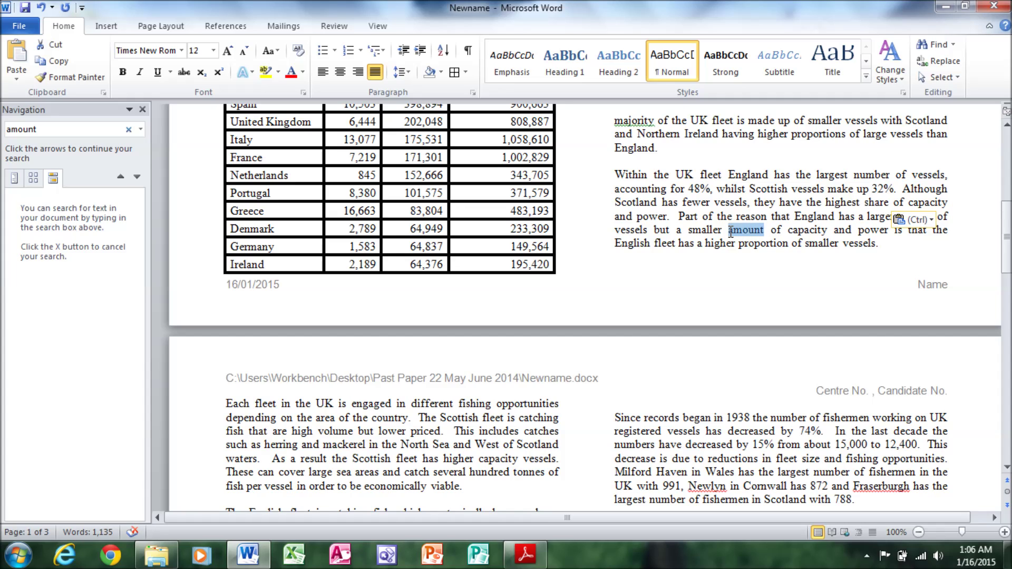
key("ctrl+v")
left_click(89, 126)
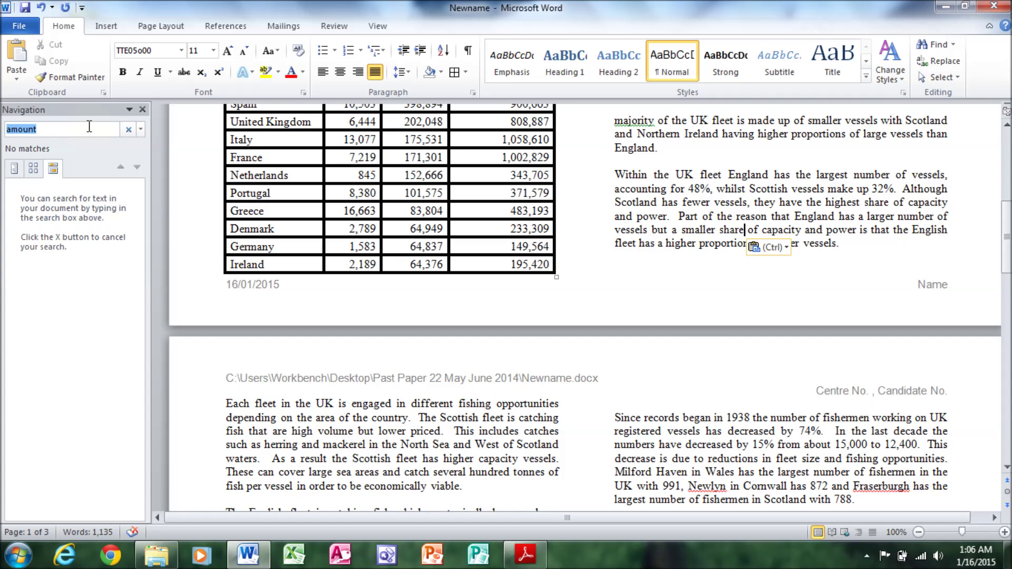
left_click(143, 111)
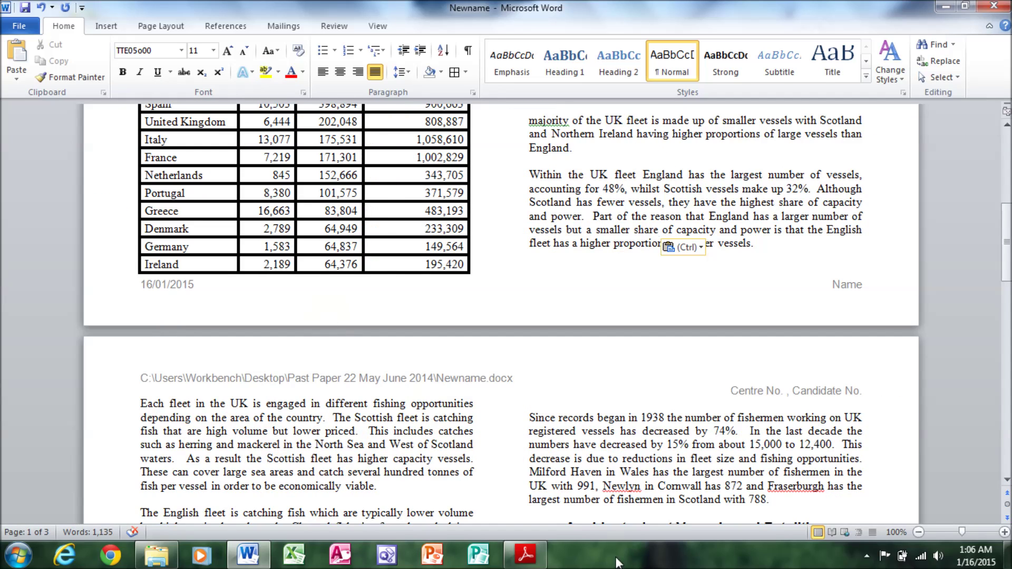
left_click(525, 545)
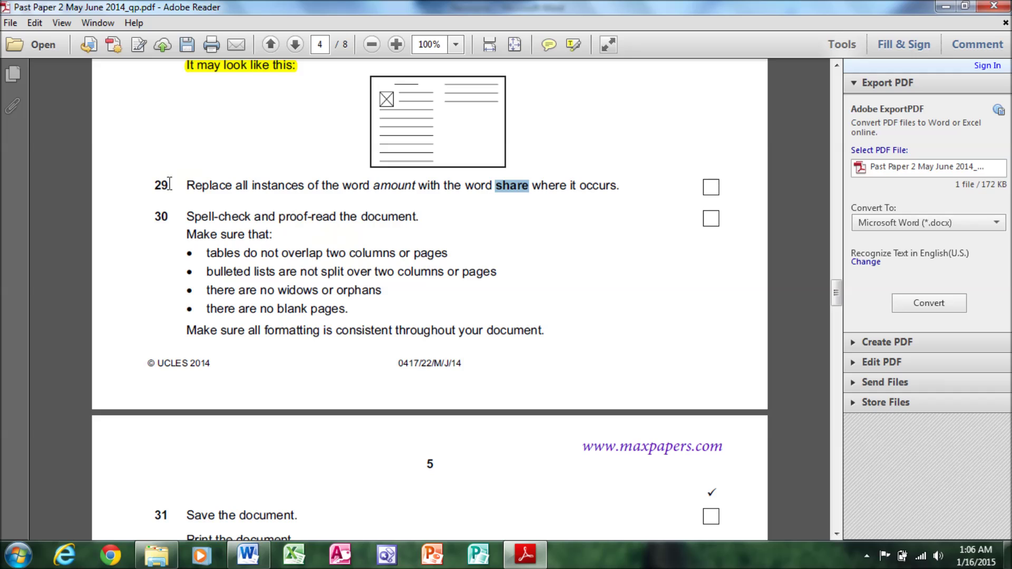
Highlight question 29's amount-to-share instruction yellow and read question 30's spell-check requirement.
left_click_drag(169, 184, 598, 175)
right_click(598, 182)
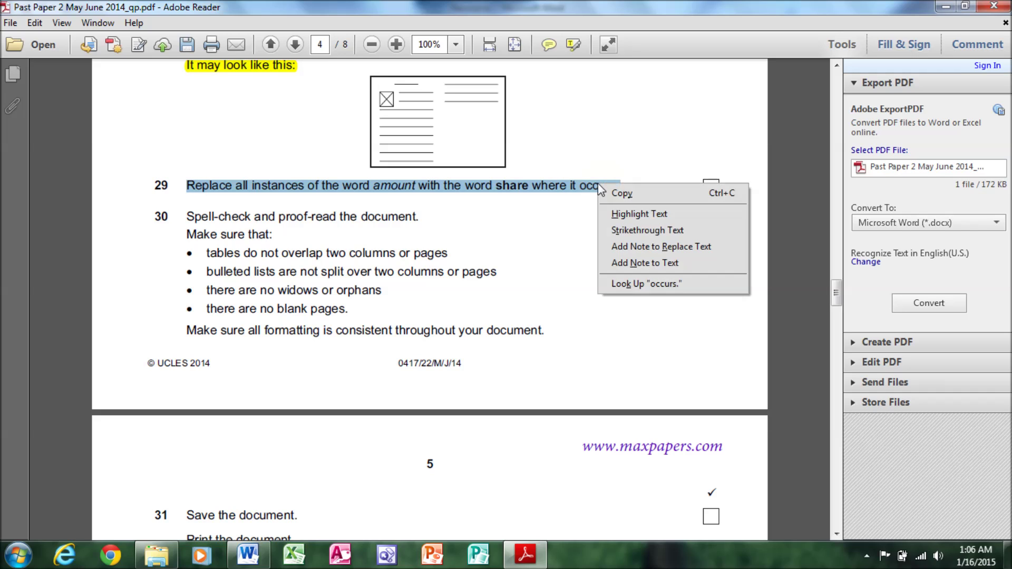
left_click(624, 213)
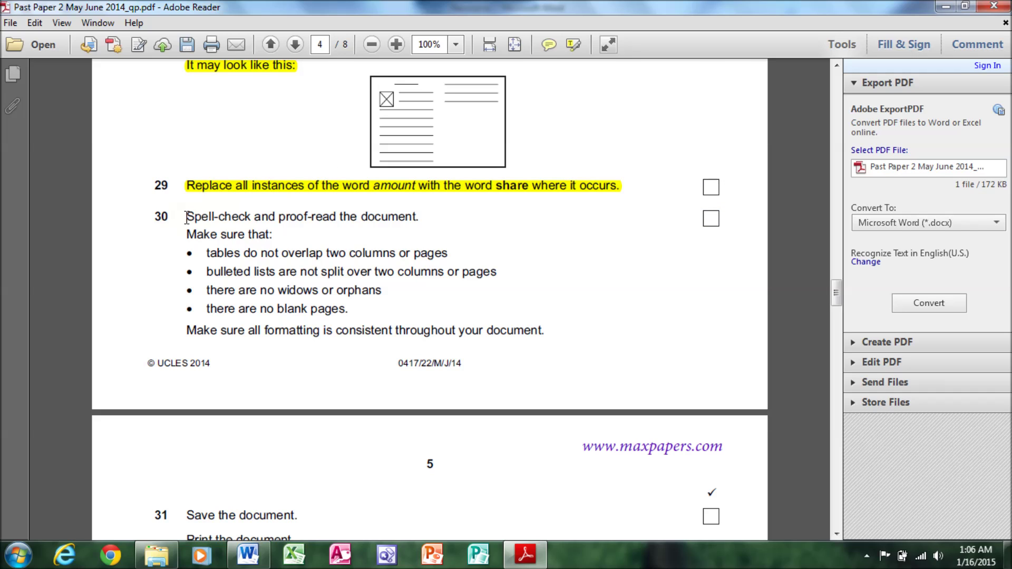
left_click_drag(186, 217, 417, 230)
left_click(248, 554)
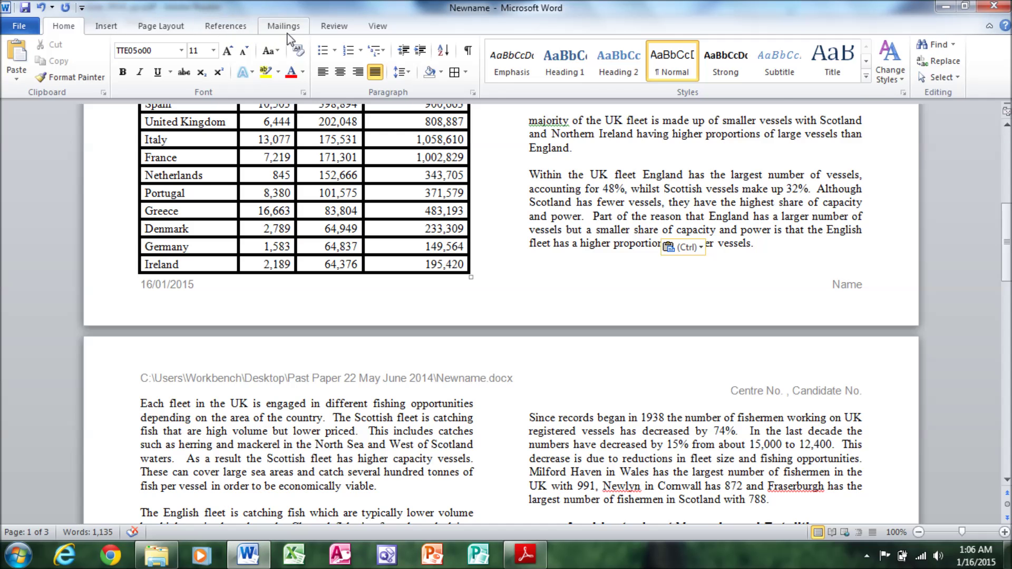
left_click(337, 29)
Spell-check the report: ignore Newlyn, Fraserburgh and tonnage; change eg to e.g. and majority to Majority.
left_click(23, 62)
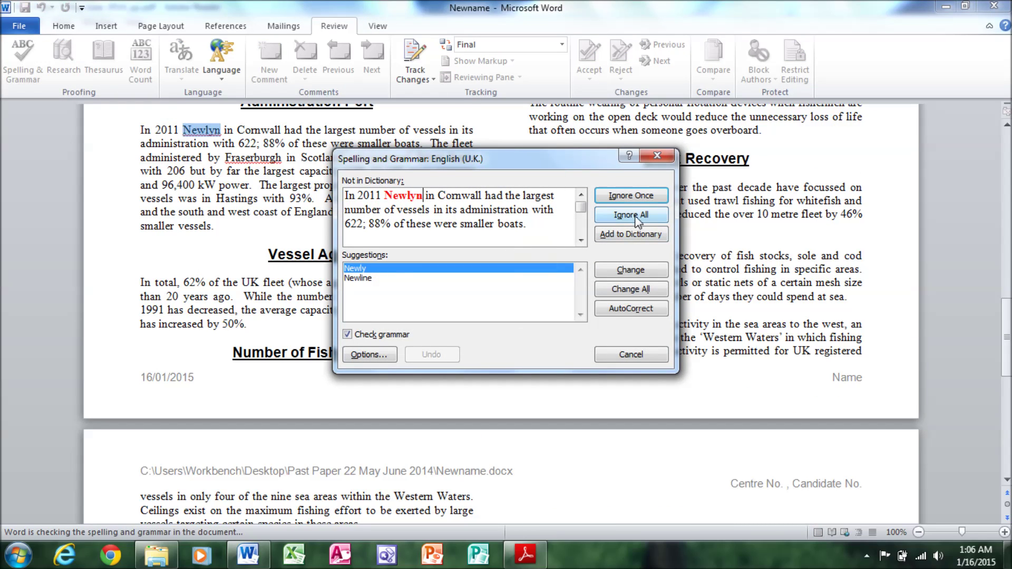
left_click(638, 221)
left_click(634, 214)
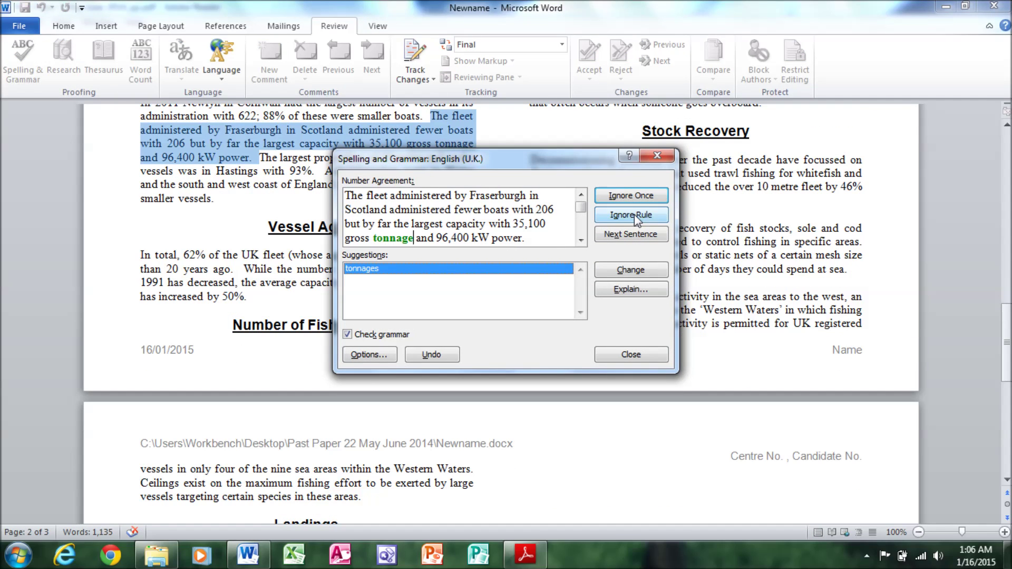
left_click(646, 199)
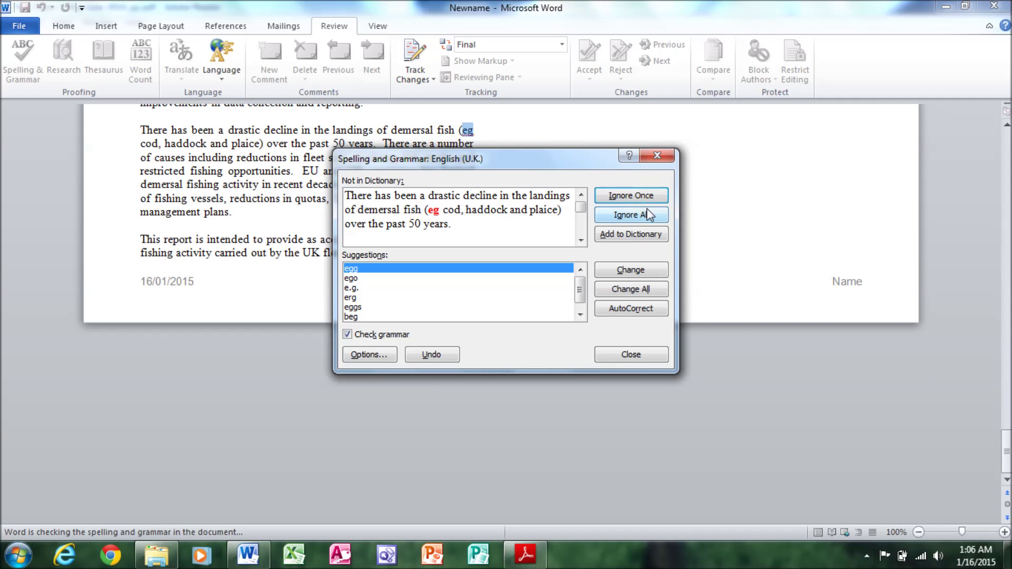
left_click(361, 288)
left_click(631, 269)
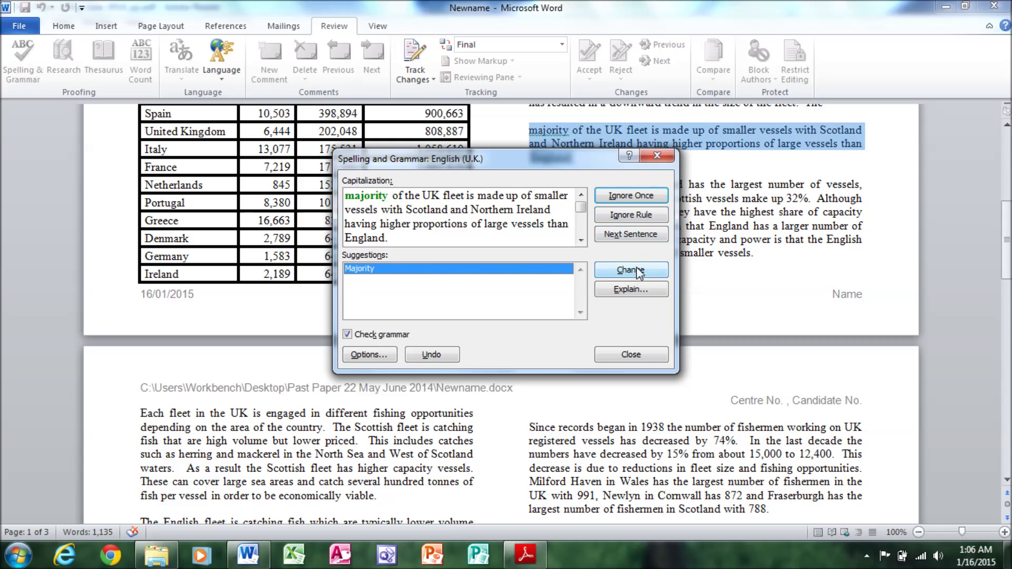
left_click(638, 270)
left_click(485, 317)
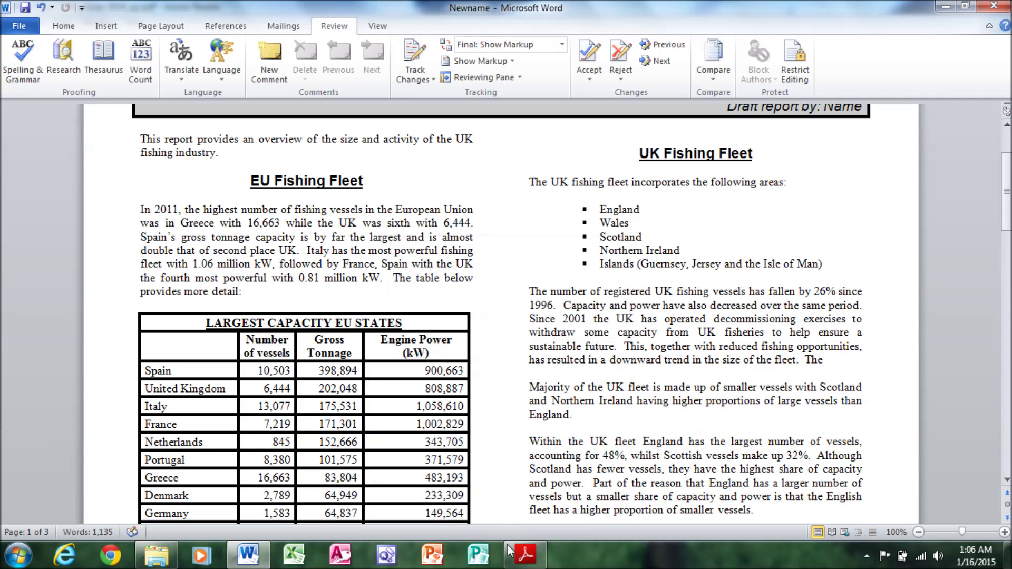
Check the report against the first two proof-reading checklist bullets.
left_click(525, 555)
left_click_drag(187, 235, 281, 235)
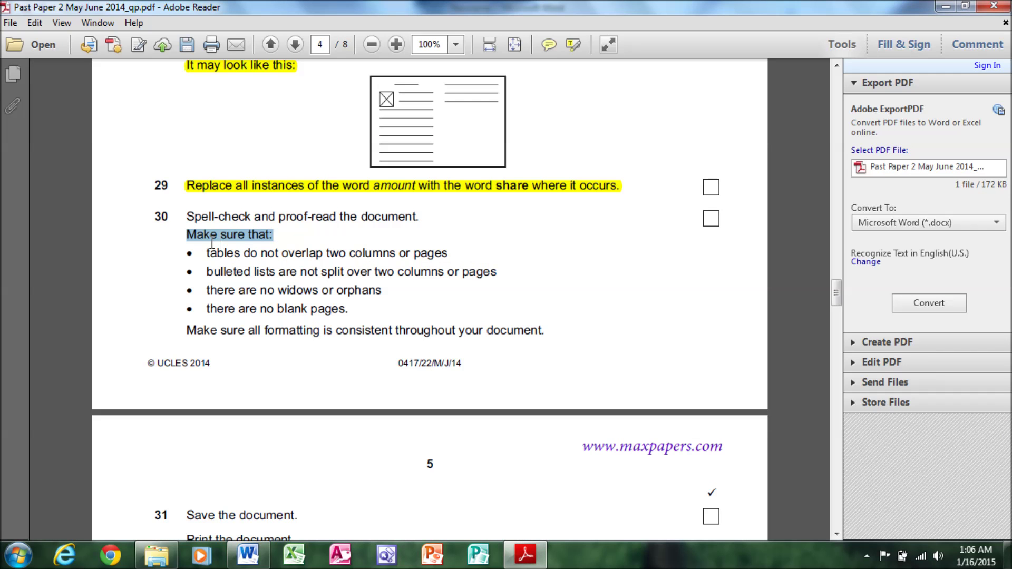
left_click_drag(208, 253, 444, 270)
left_click(248, 555)
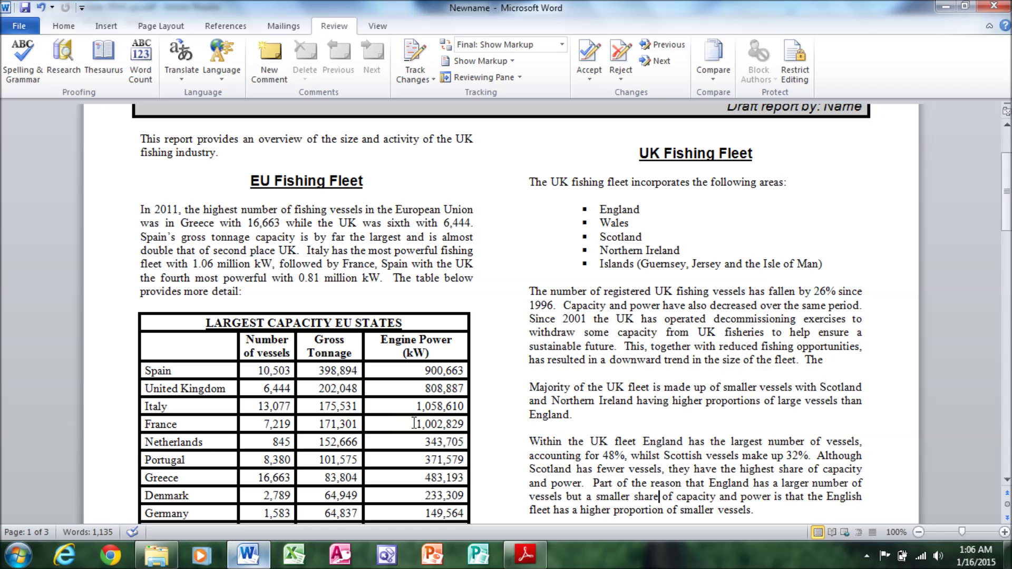
left_click_drag(1006, 158, 1006, 173)
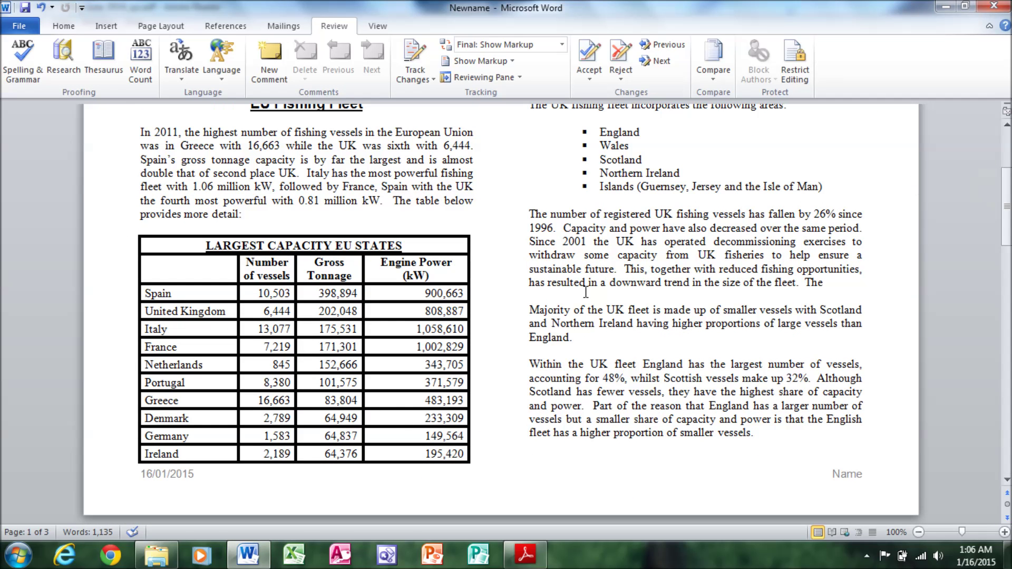
Check the bulleted-lists and widows-and-orphans checklist points against the report.
left_click(525, 554)
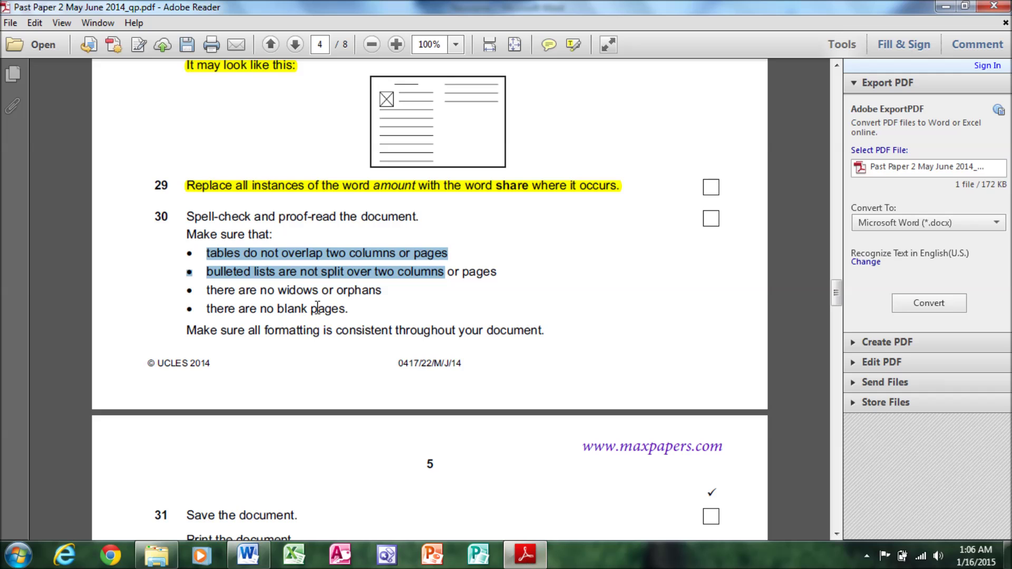
left_click(222, 278)
left_click_drag(209, 272, 498, 281)
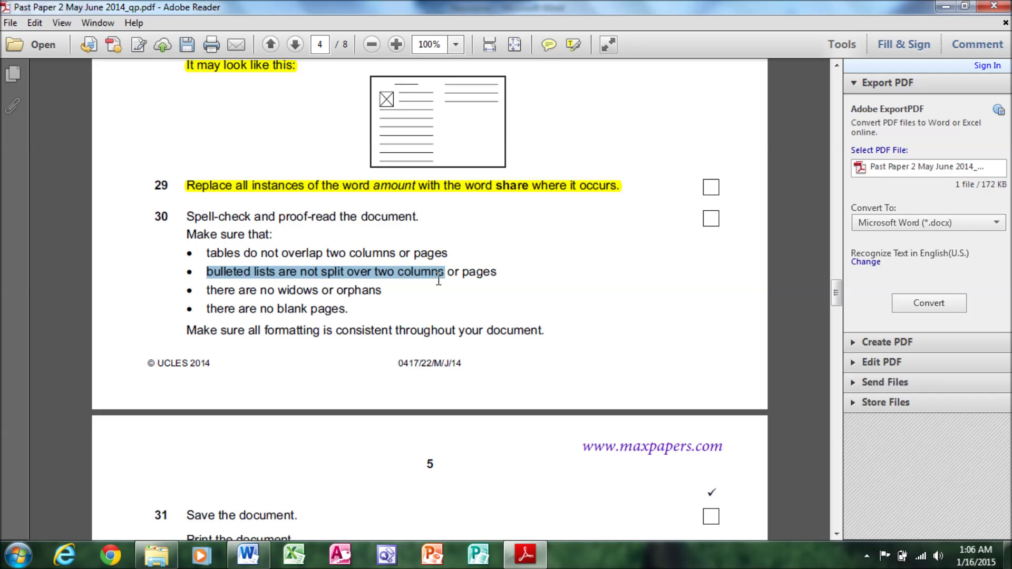
left_click(250, 556)
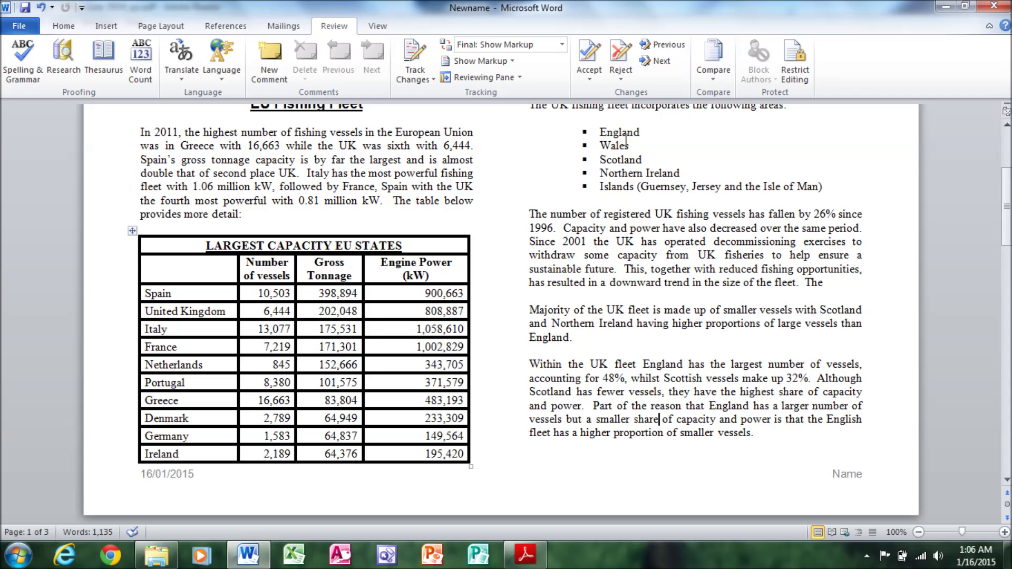
key("alt+Tab")
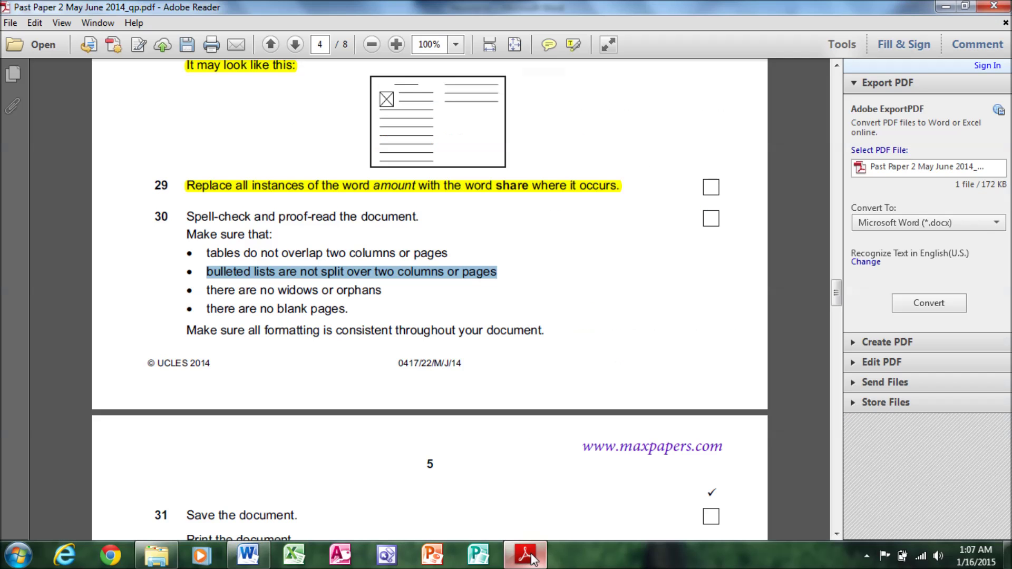
left_click_drag(206, 290, 375, 300)
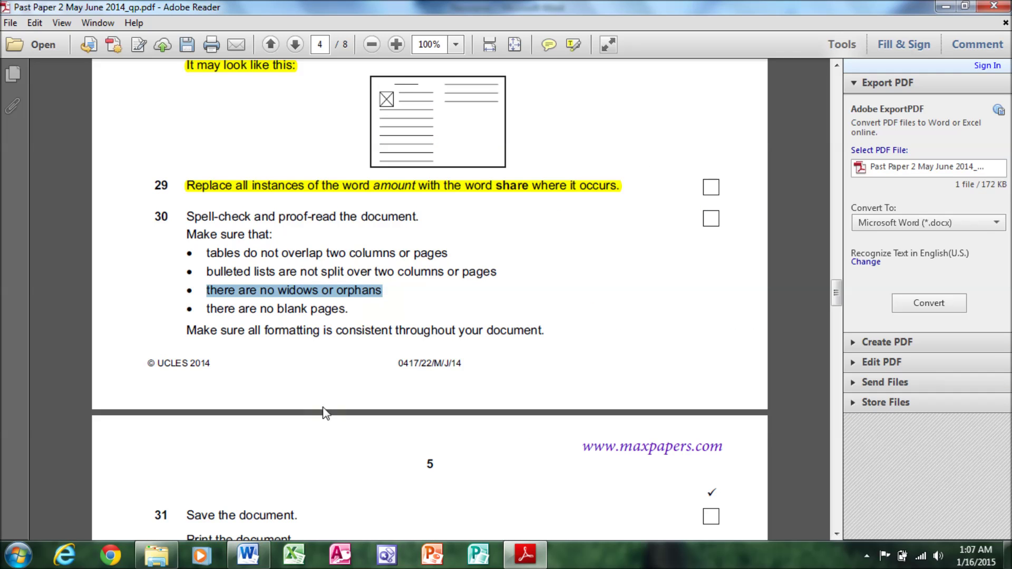
left_click(249, 555)
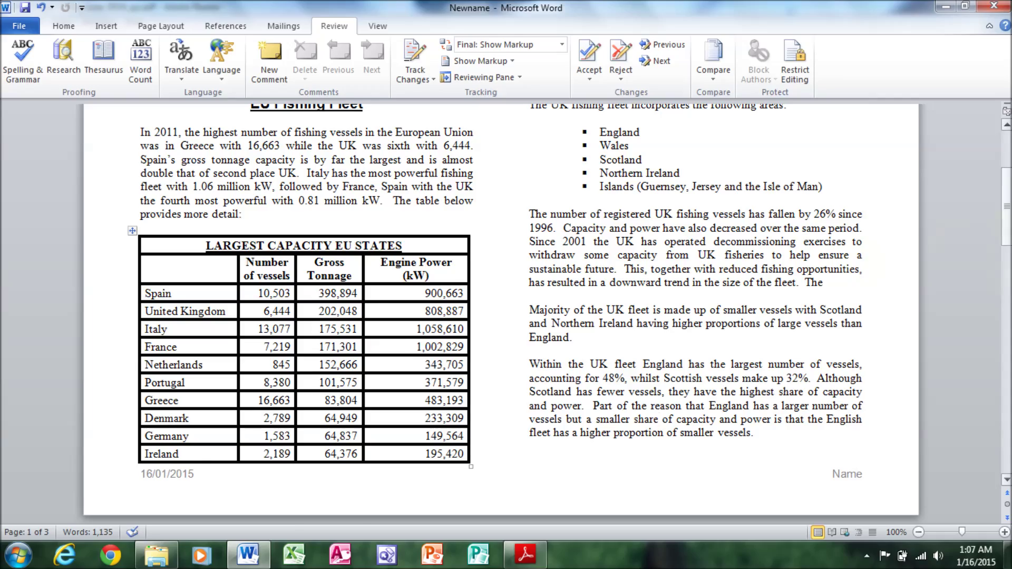
Move the Number of Fishermen heading from the left column's foot to the next column.
left_click_drag(1006, 210, 1009, 175)
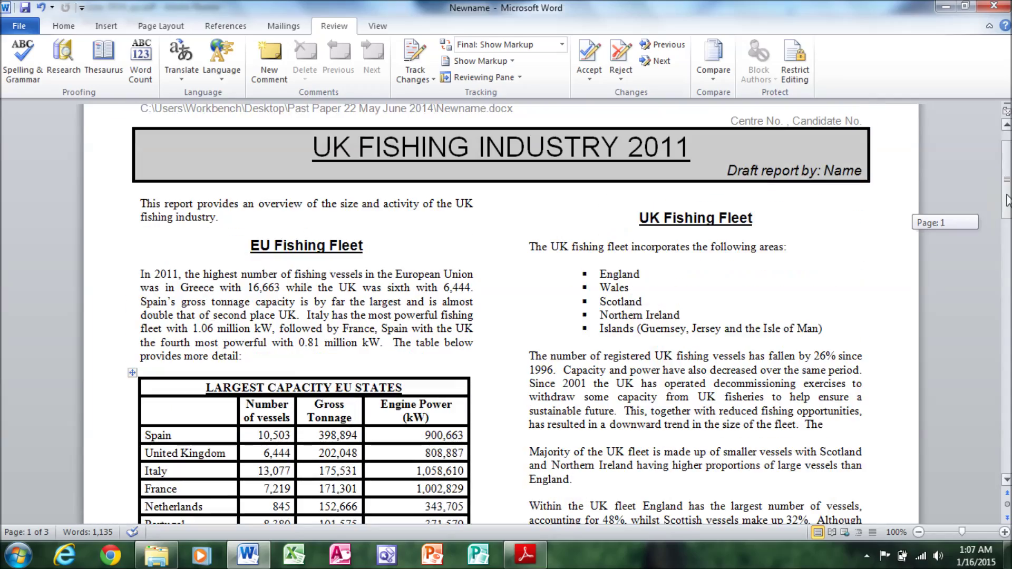
left_click_drag(1008, 175, 1009, 334)
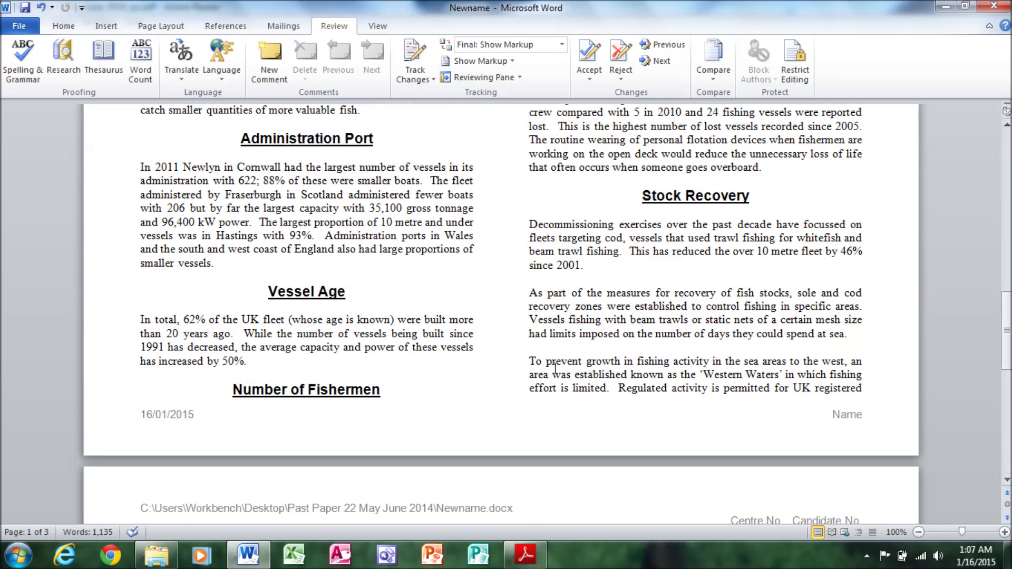
key("ctrl+z")
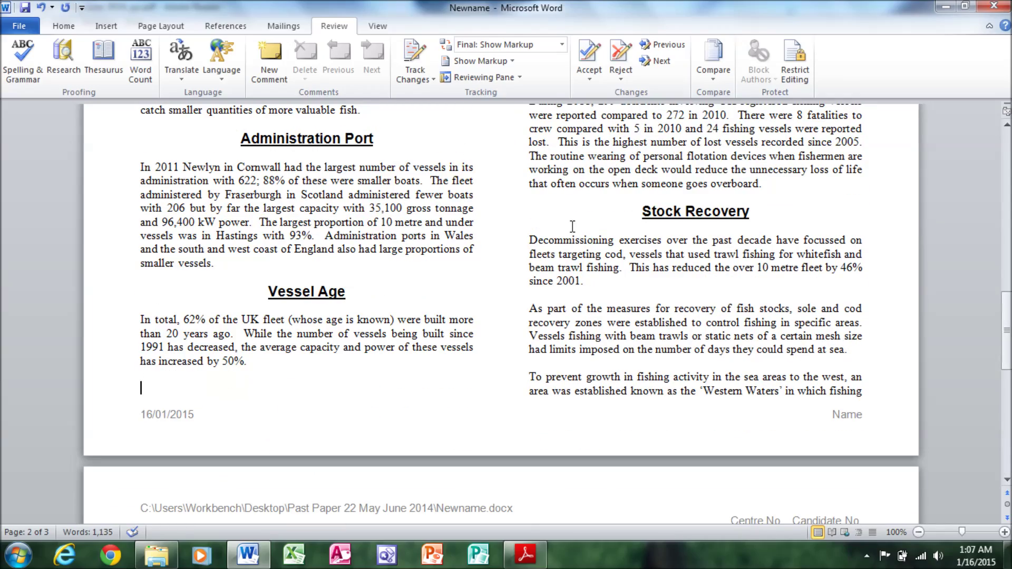
left_click_drag(1007, 306, 1007, 410)
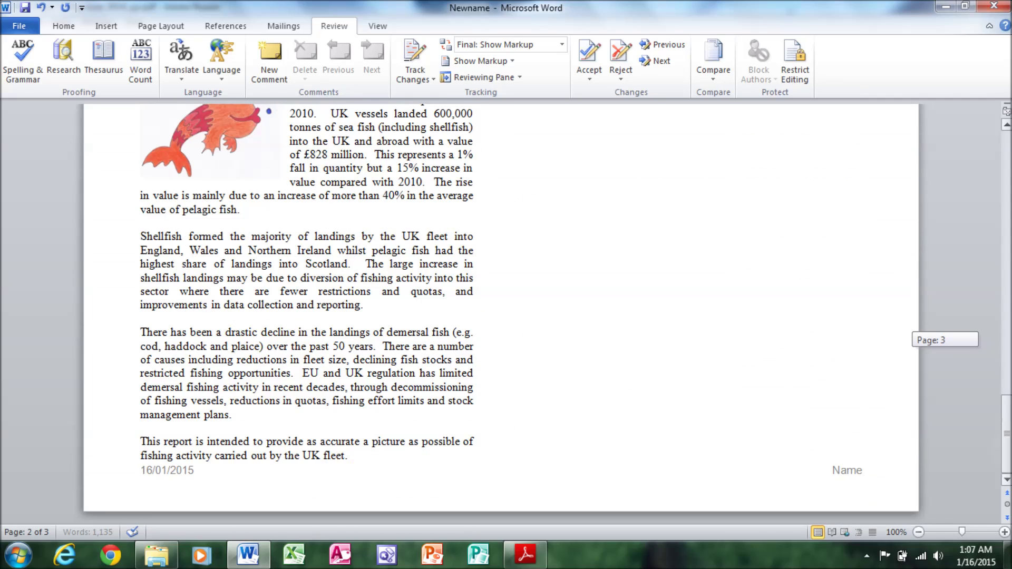
Check the report has no blank pages, per the checklist.
mouse_move(525, 555)
left_click(507, 563)
left_click_drag(207, 318, 346, 312)
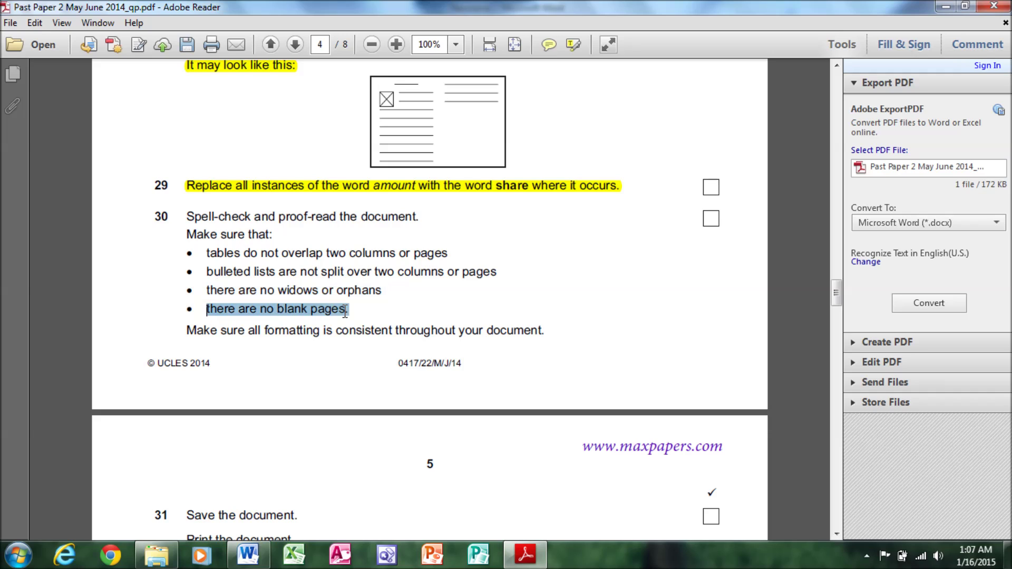
left_click(248, 554)
left_click_drag(1007, 479, 1007, 127)
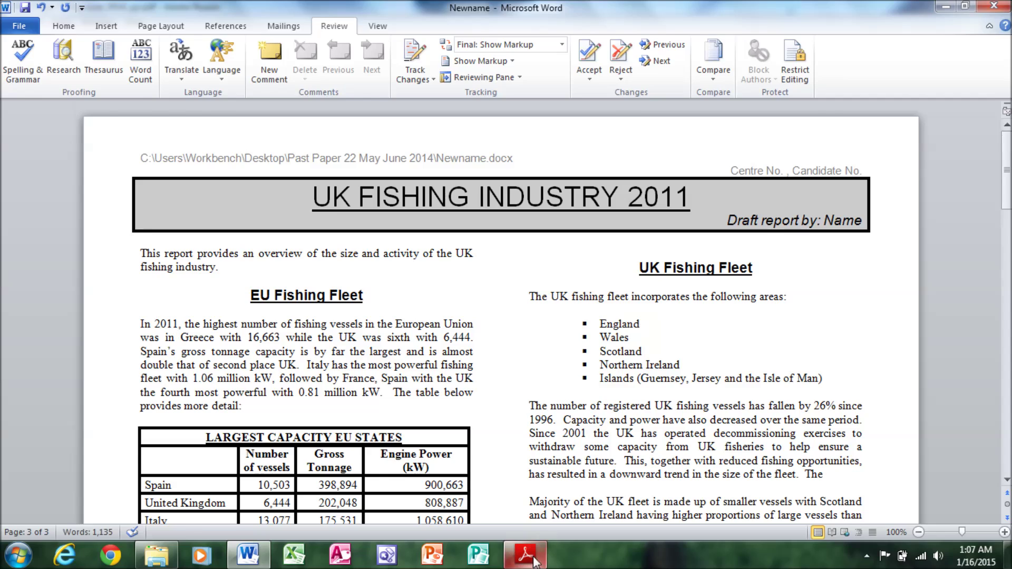
left_click(525, 555)
Highlight all of question 30's proof-reading checklist in yellow in Adobe Reader.
left_click_drag(186, 331, 521, 344)
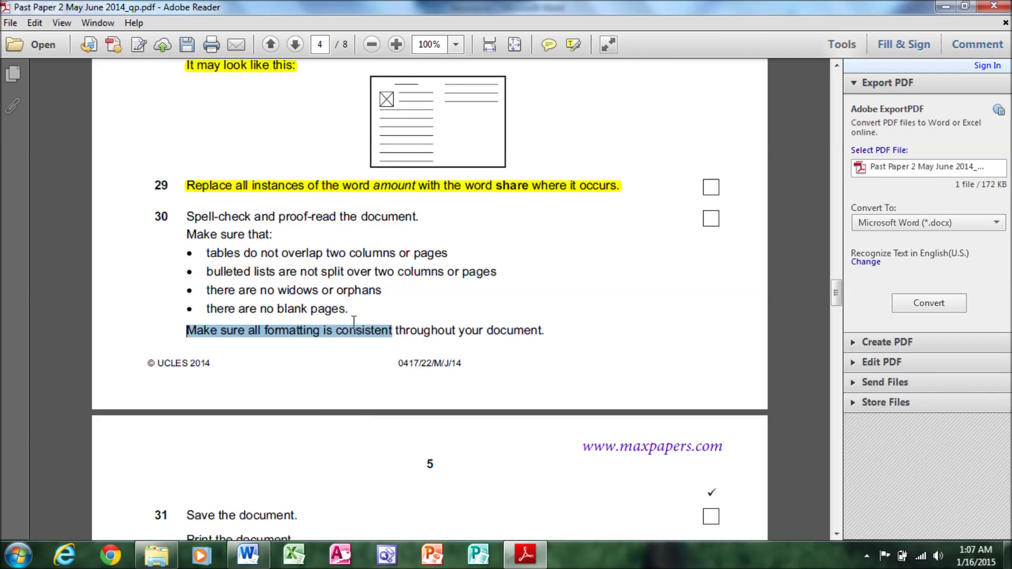
mouse_move(186, 211)
left_mouse_down()
mouse_move(352, 291)
mouse_move(546, 336)
left_mouse_up()
right_click(536, 338)
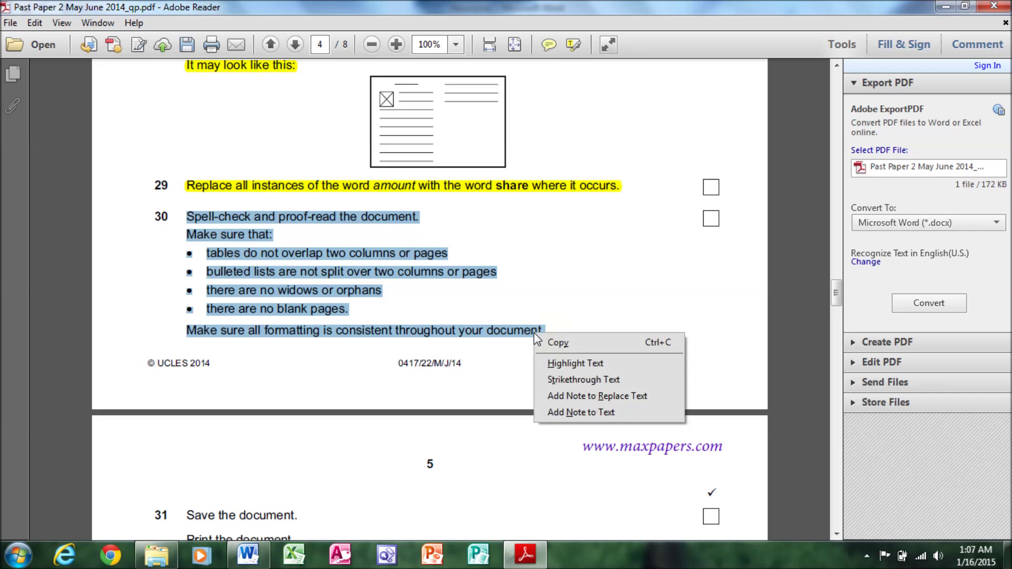
left_click(565, 360)
Select the 'Save the document' checklist line and return to the Word report.
left_click_drag(837, 293, 837, 304)
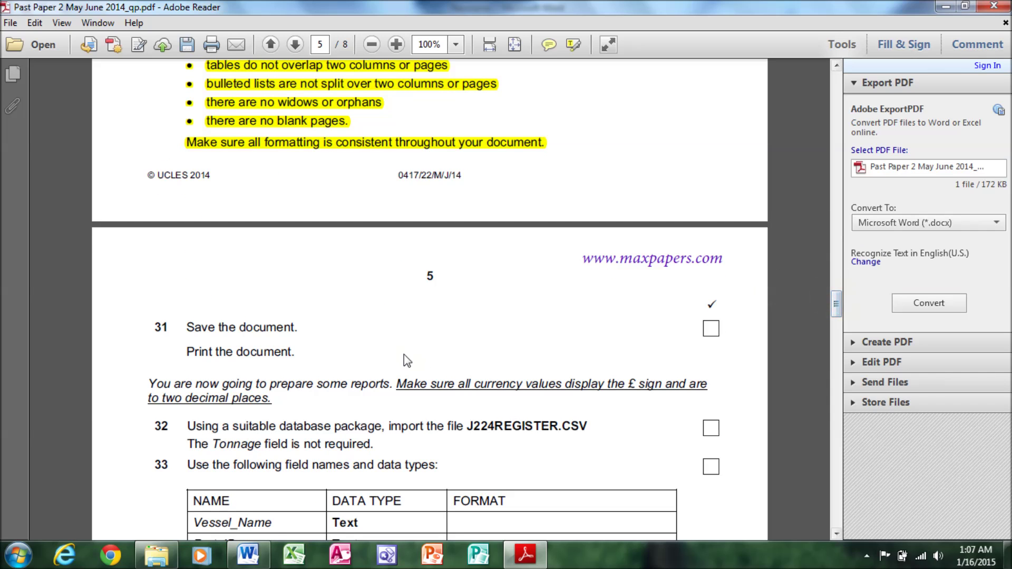
left_click_drag(184, 322, 287, 322)
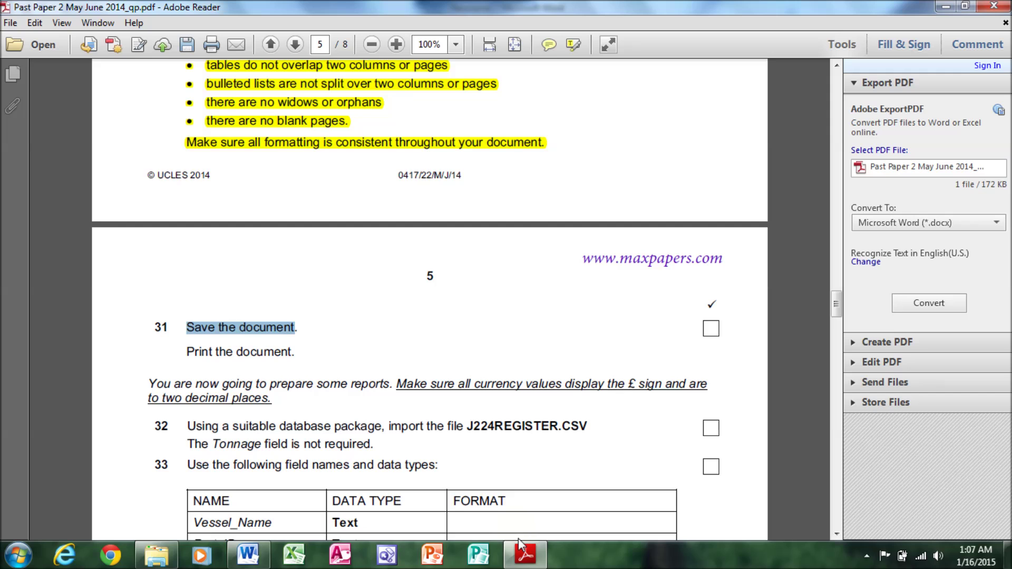
left_click(247, 554)
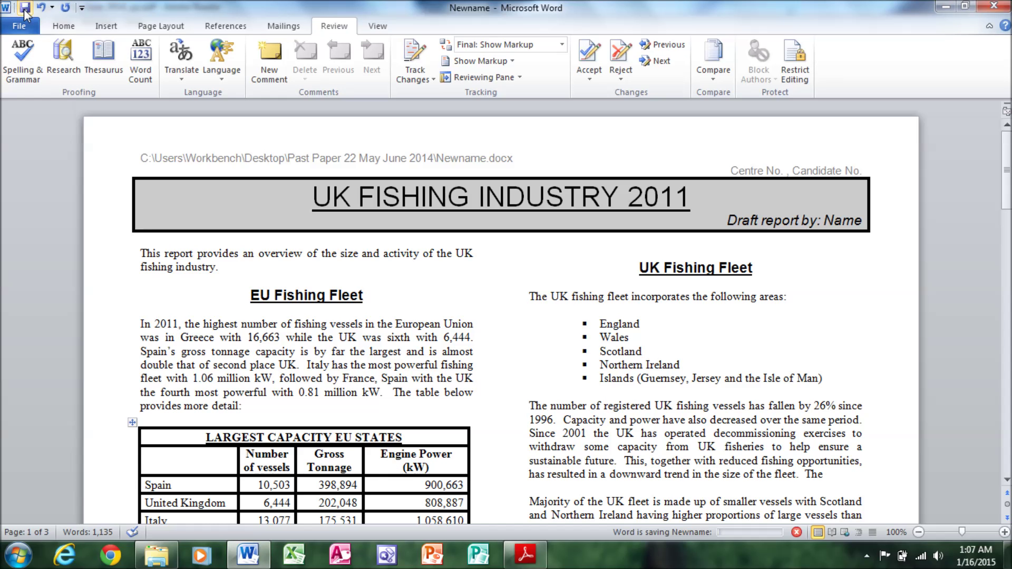